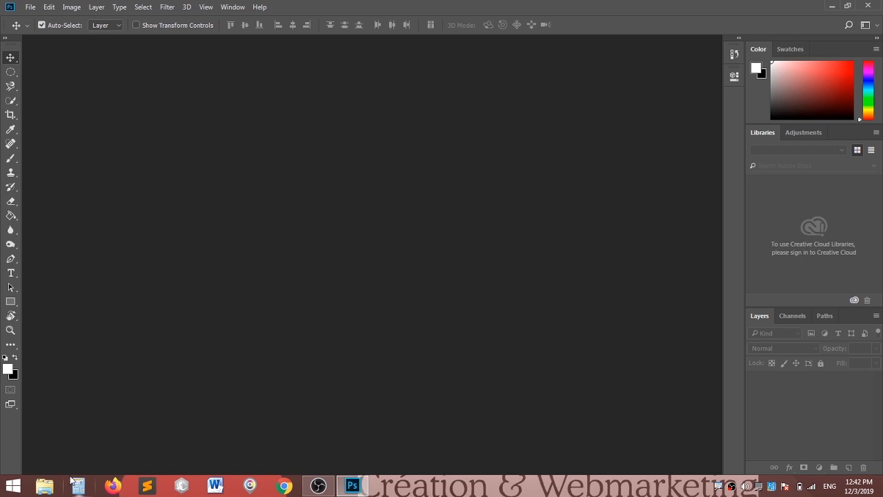
# Step: Switch to Firefox and enter "hairs" in the Bing search box
pyautogui.click(112, 485)
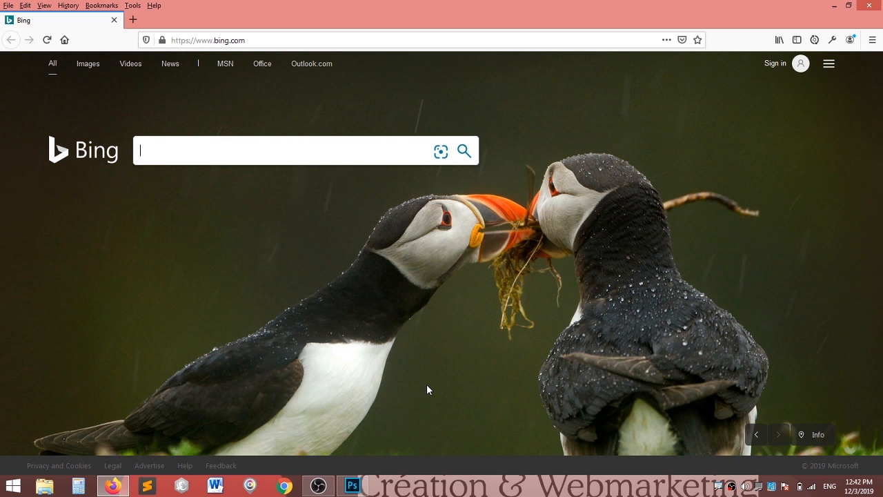
pyautogui.write('ha')
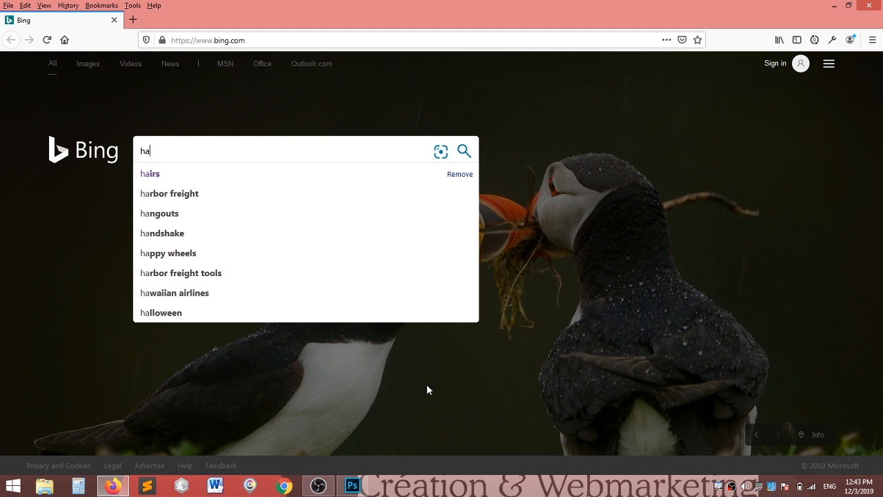
pyautogui.write('irs')
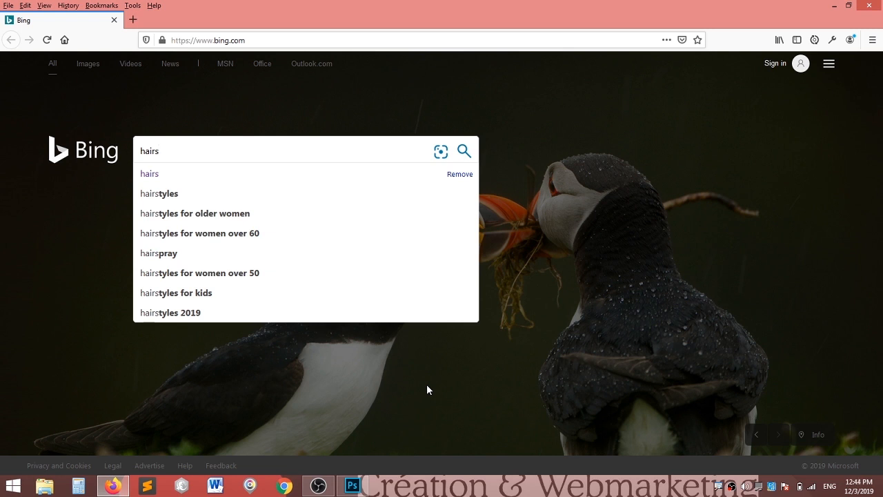
# Step: Load google.be in a new browser tab and search for "banque d'images"
pyautogui.click(133, 19)
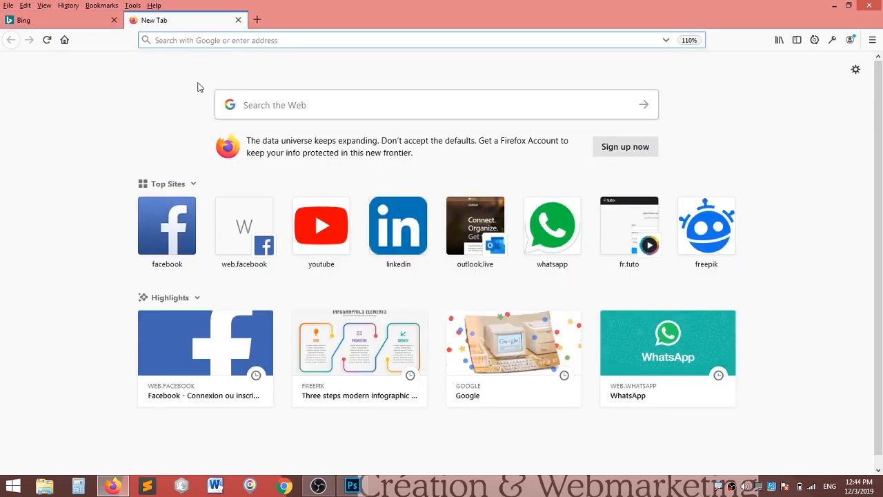
pyautogui.write('google.be/')
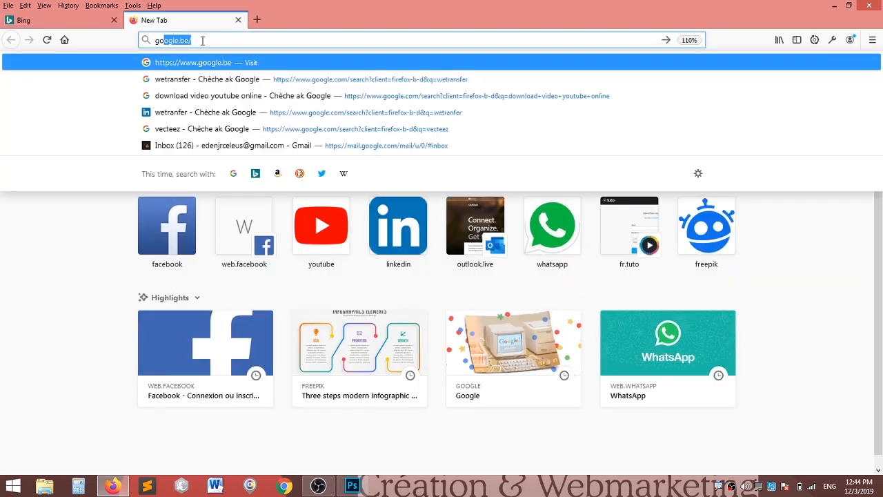
pyautogui.press('Return')
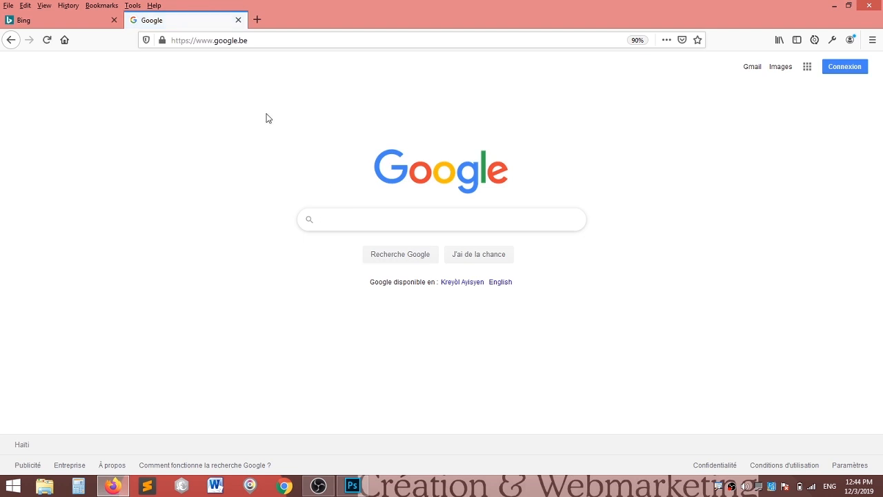
pyautogui.write('banque')
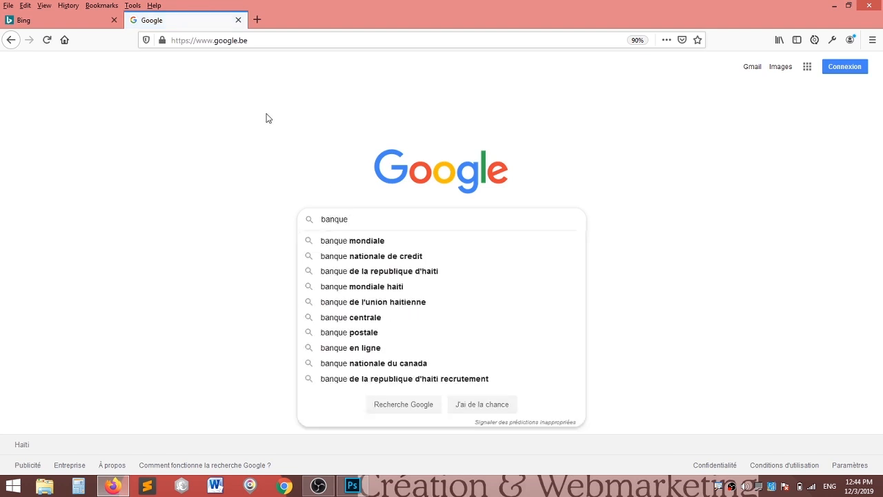
pyautogui.write(" d'images")
pyautogui.press('Return')
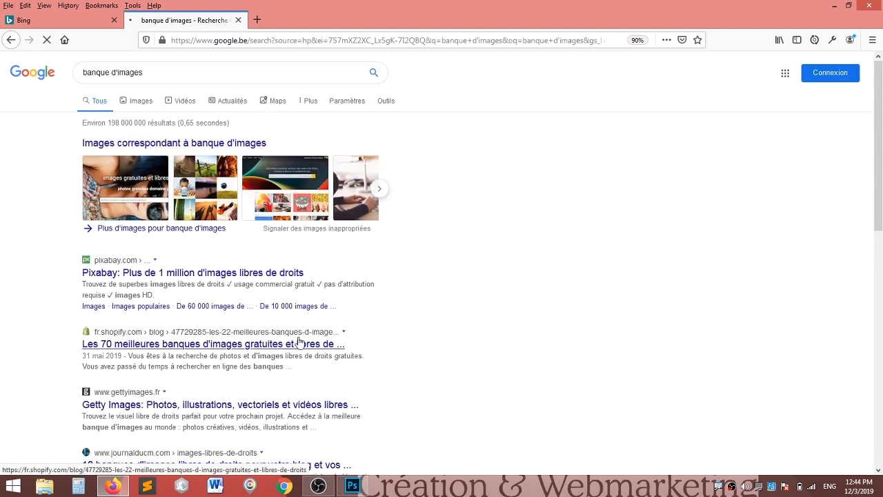
# Step: Examine the Getty Images homepage from the search results and close its tab
pyautogui.scroll(-1, 330, 319)
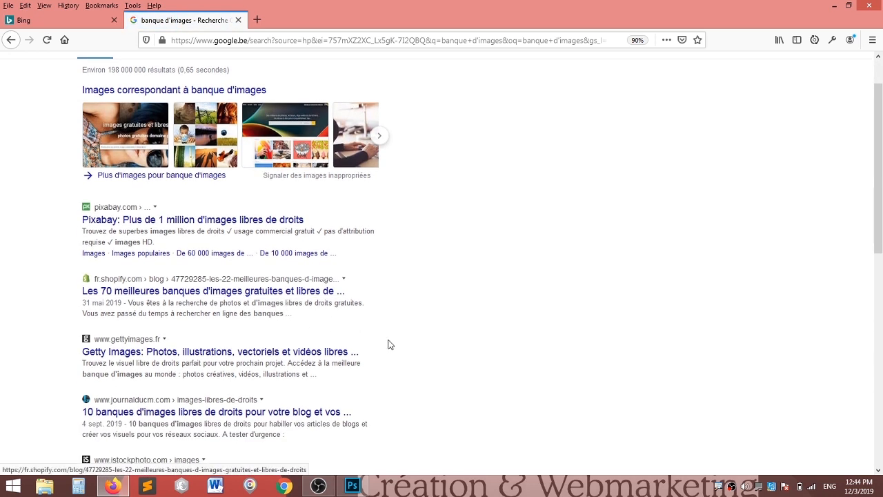
pyautogui.scroll(-2, 388, 334)
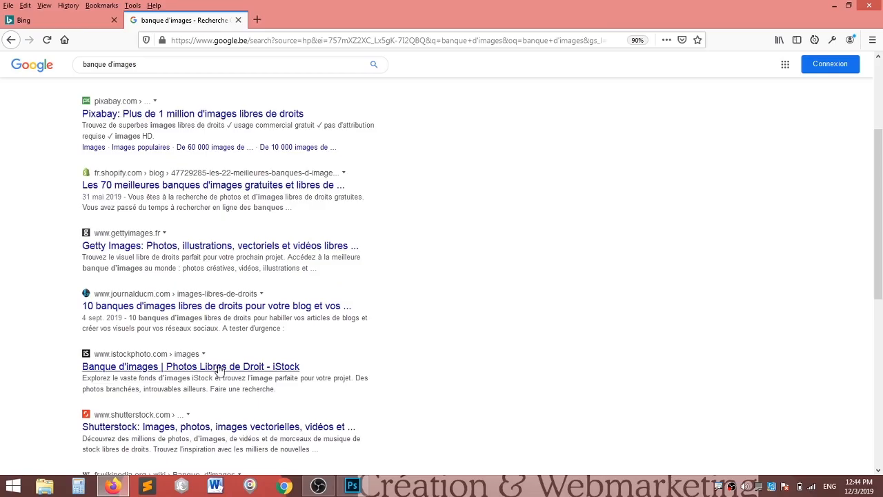
pyautogui.click(207, 247)
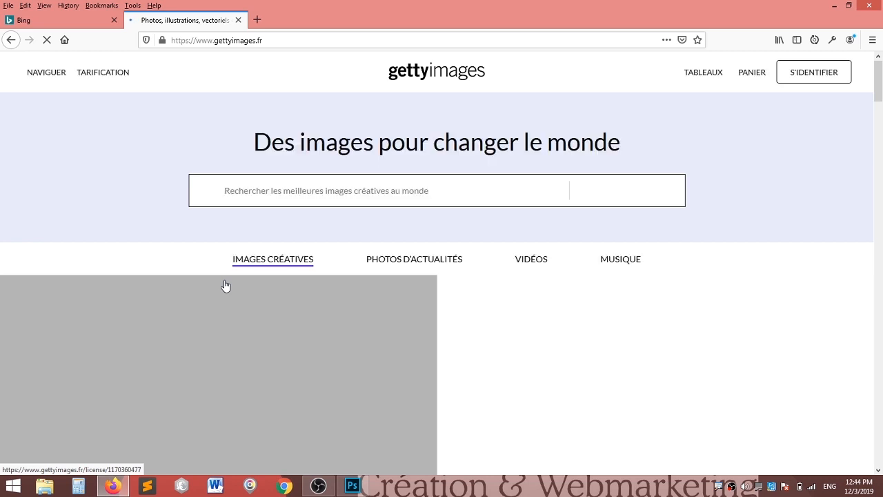
pyautogui.scroll(-10, 311, 276)
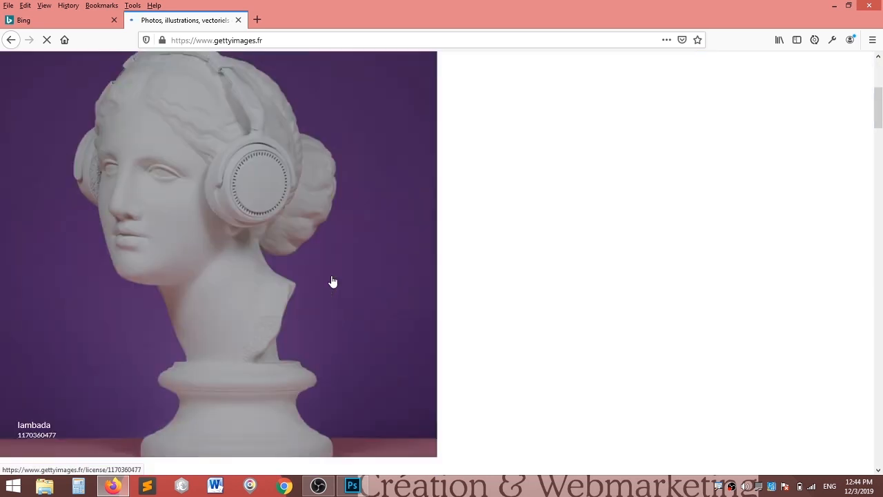
pyautogui.scroll(-8, 336, 283)
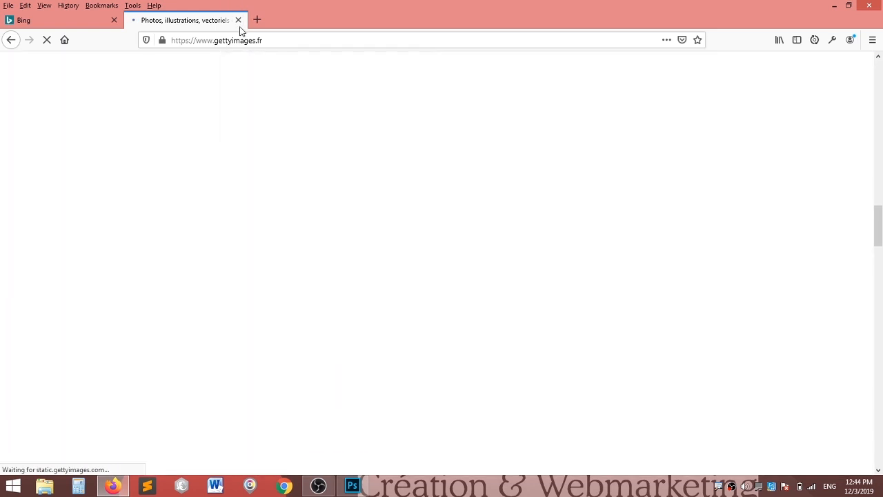
pyautogui.click(238, 20)
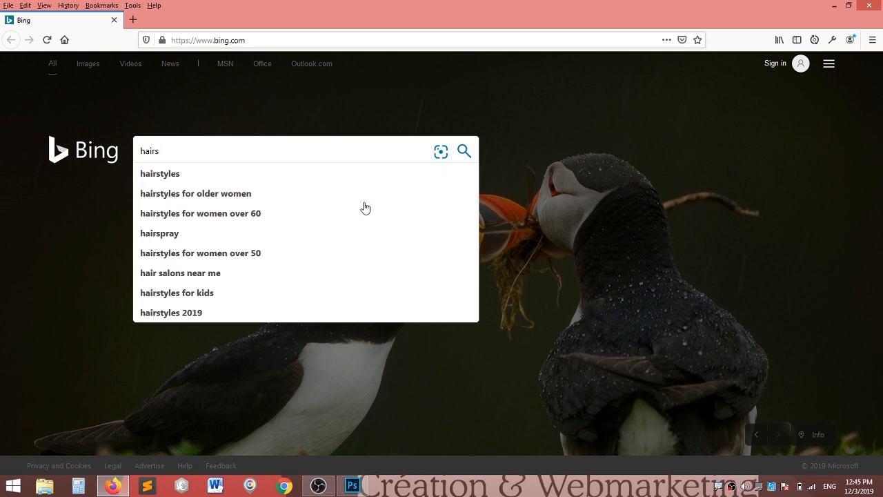
# Step: Extend the Bing query to hairs "public domain" and show the image results
pyautogui.write('"public domain')
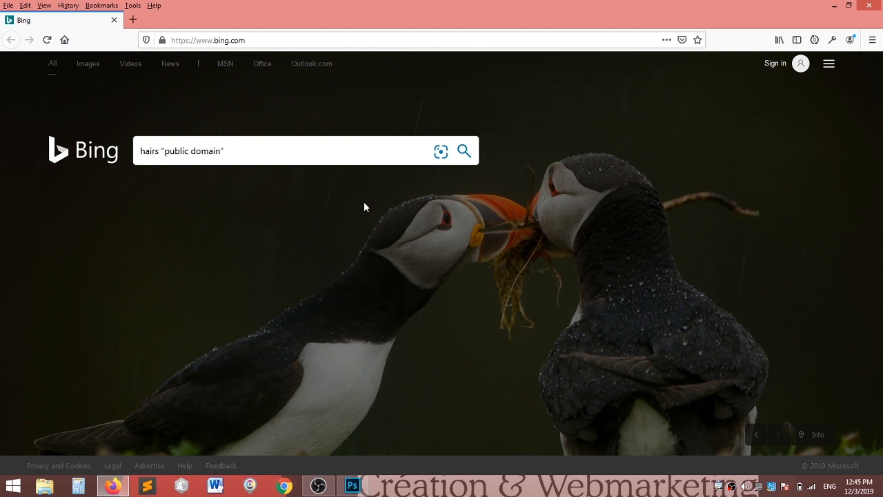
pyautogui.write('"')
pyautogui.press('Return')
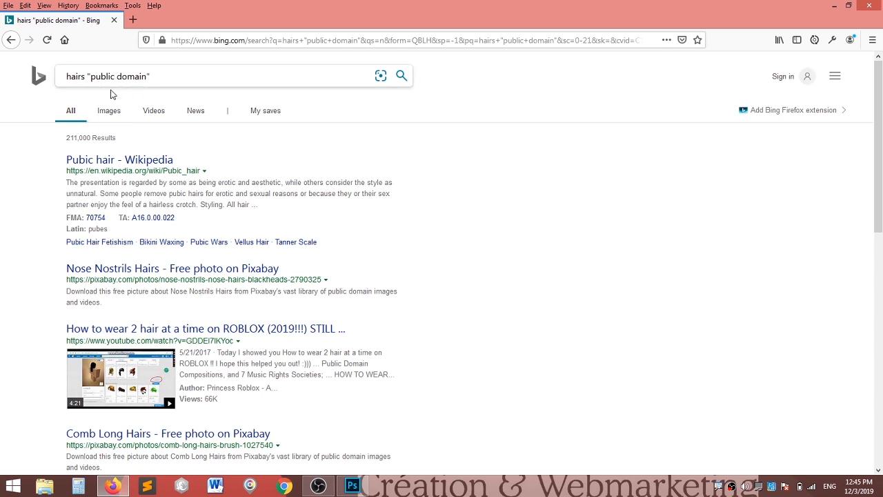
pyautogui.click(108, 115)
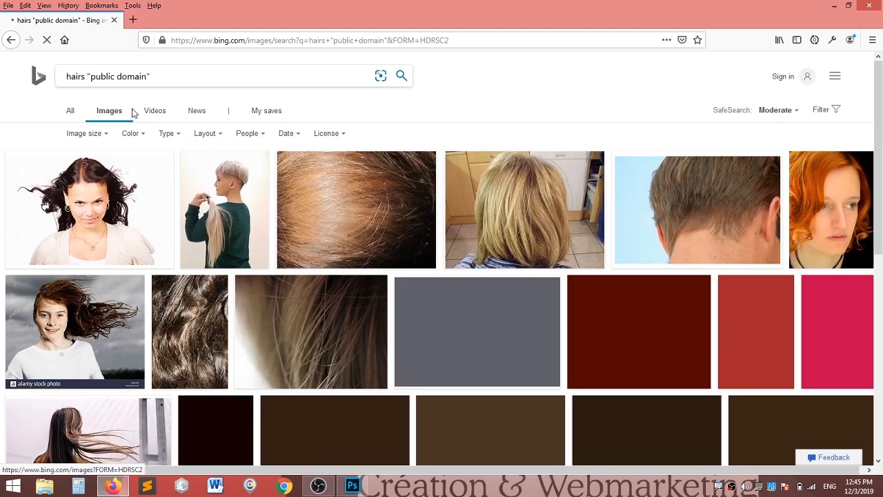
# Step: Open the full-size publicdomainpictures.net photo of the dark-haired woman with windblown hair from the image results
pyautogui.scroll(-5, 193, 233)
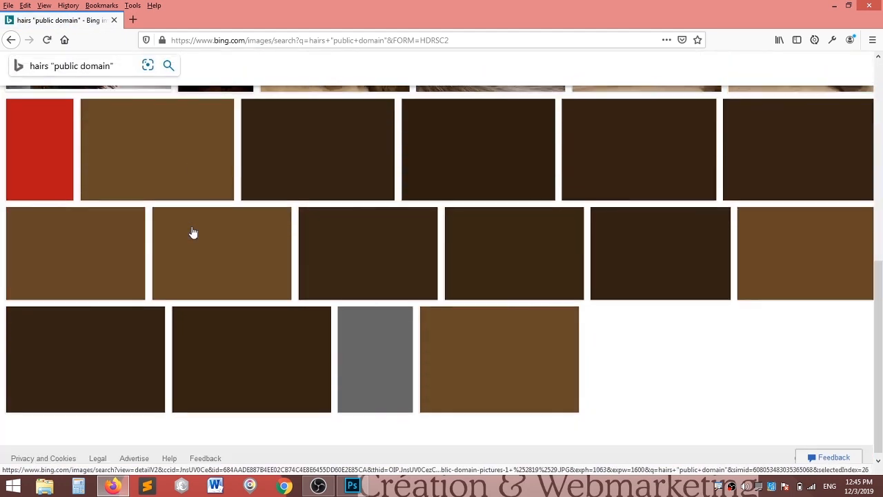
pyautogui.scroll(3, 193, 232)
pyautogui.scroll(3, 193, 232)
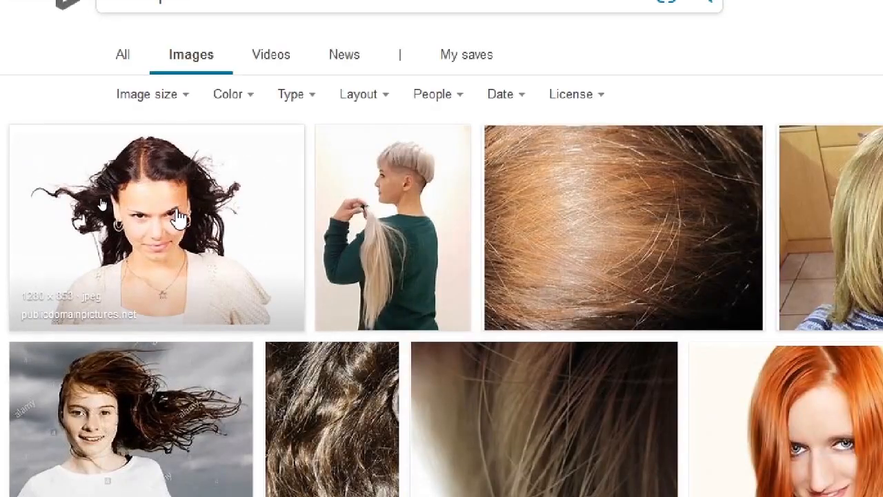
pyautogui.click(178, 218)
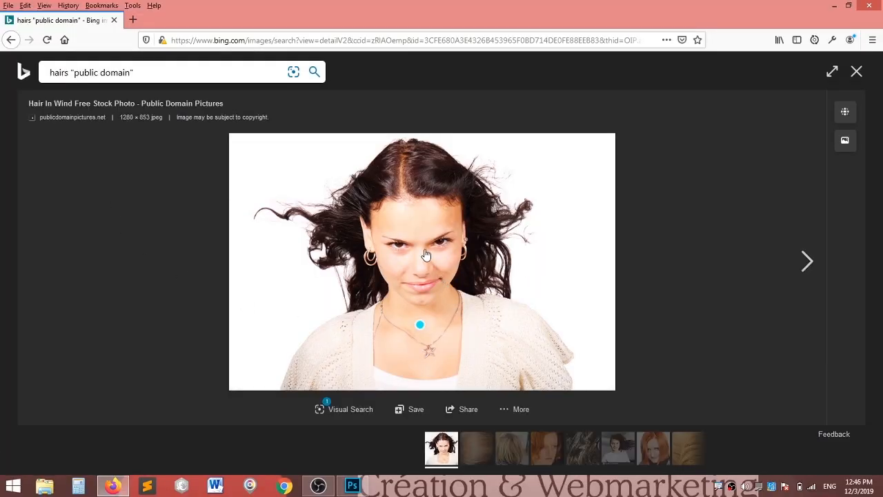
pyautogui.rightClick(426, 254)
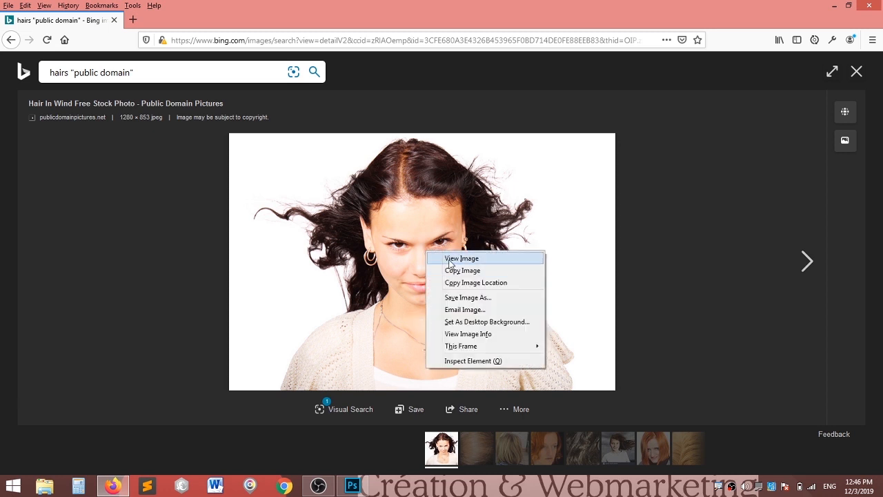
pyautogui.click(449, 259)
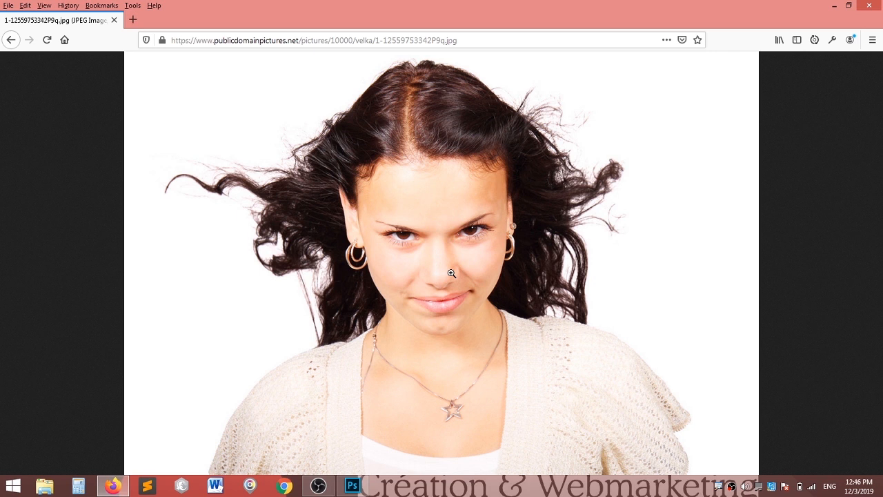
pyautogui.rightClick(404, 190)
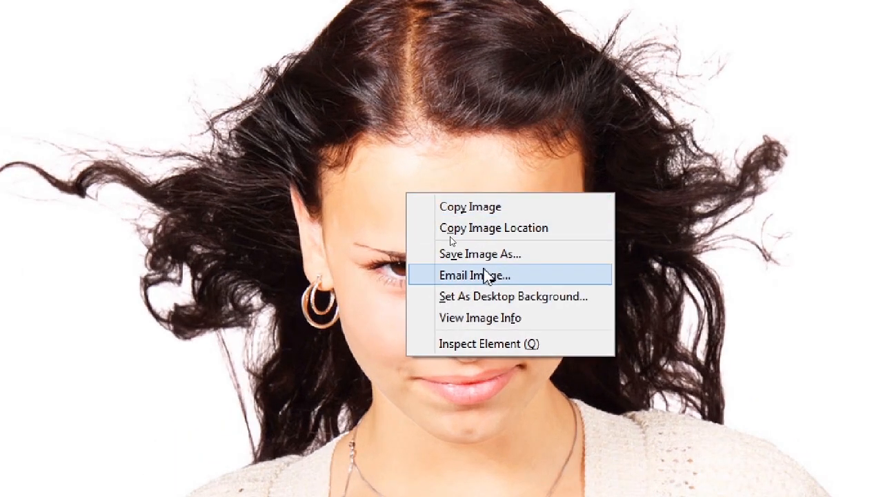
pyautogui.click(483, 259)
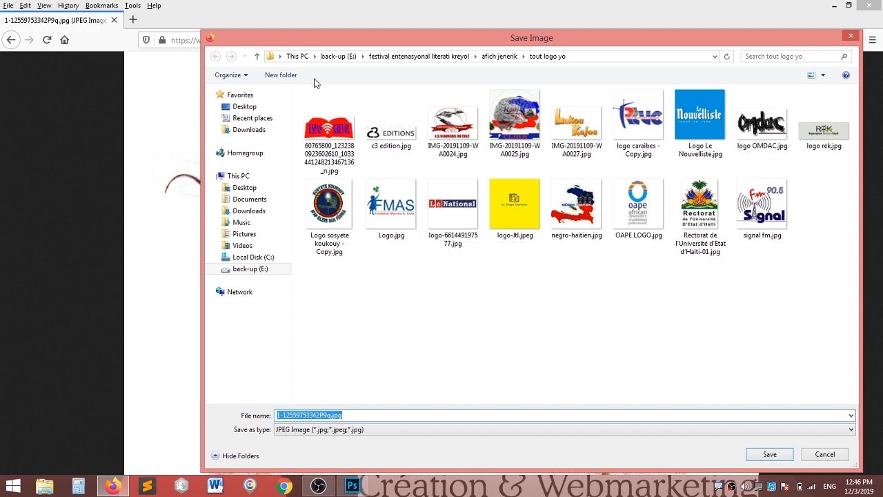
pyautogui.click(824, 455)
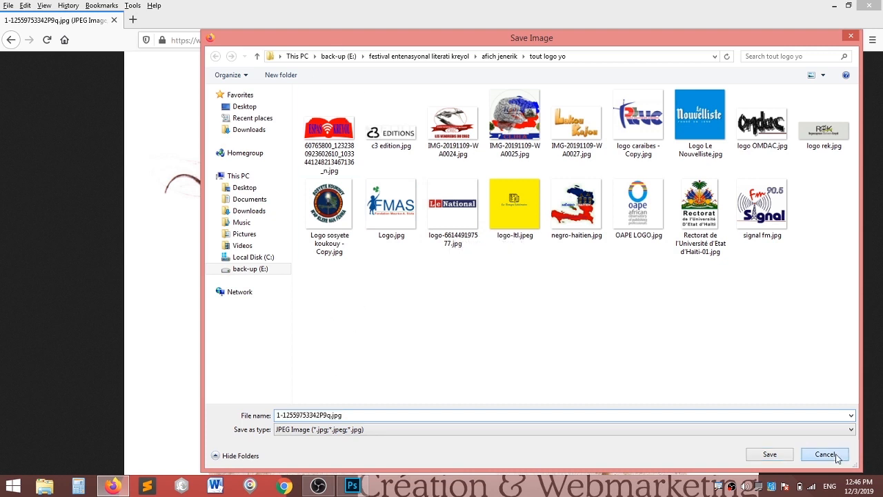
# Step: Copy the full-size portrait to the clipboard and switch to Photoshop
pyautogui.rightClick(398, 174)
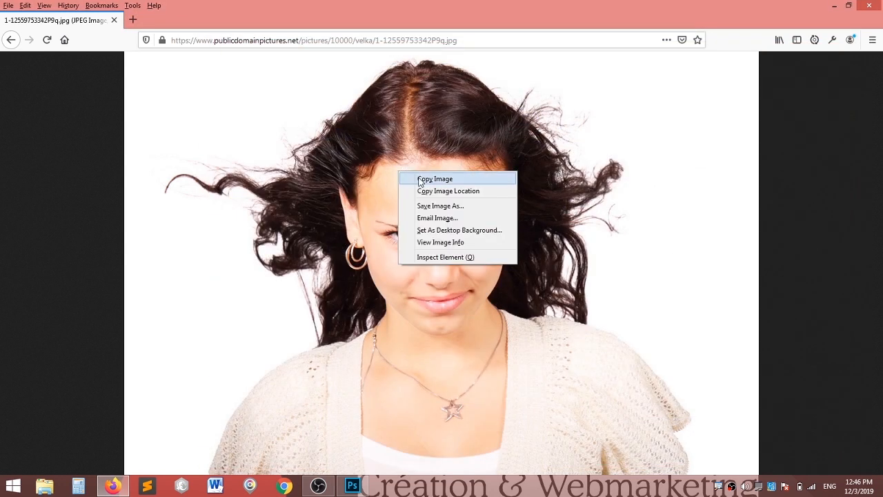
pyautogui.click(421, 180)
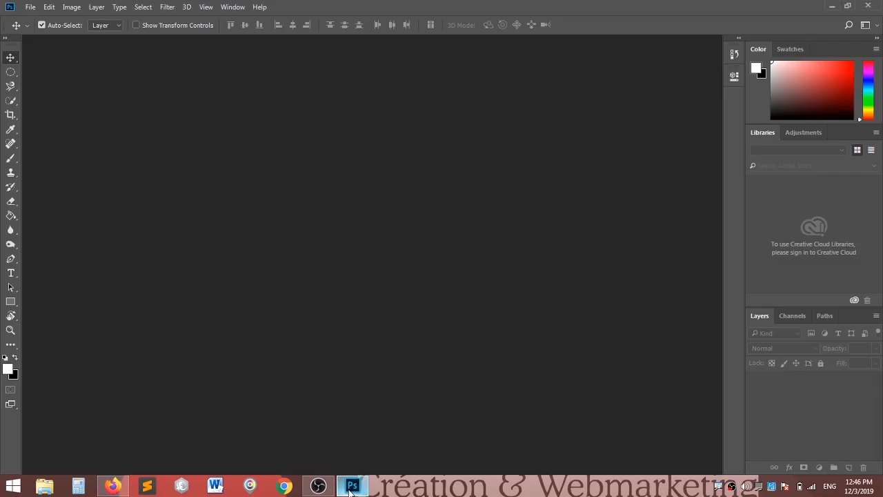
pyautogui.click(352, 486)
# Step: Create a new 1280 x 853 px document from the Clipboard preset with a white background and paste the copied portrait
pyautogui.click(30, 8)
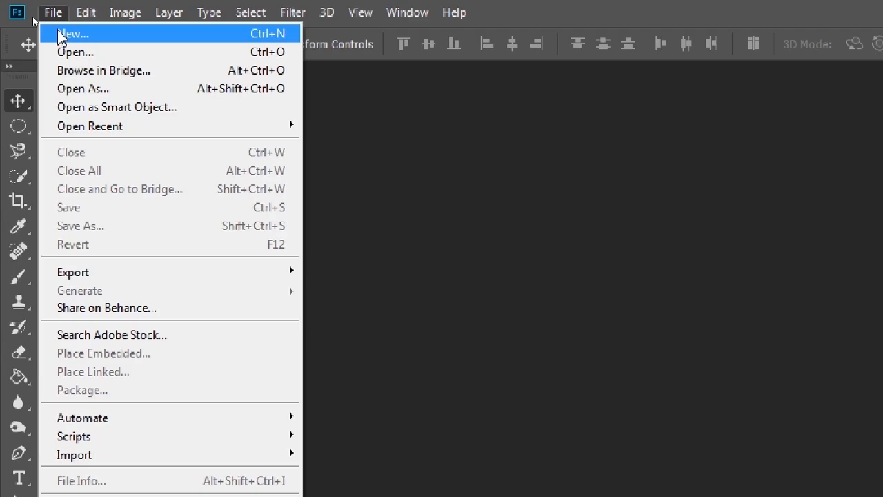
pyautogui.click(38, 20)
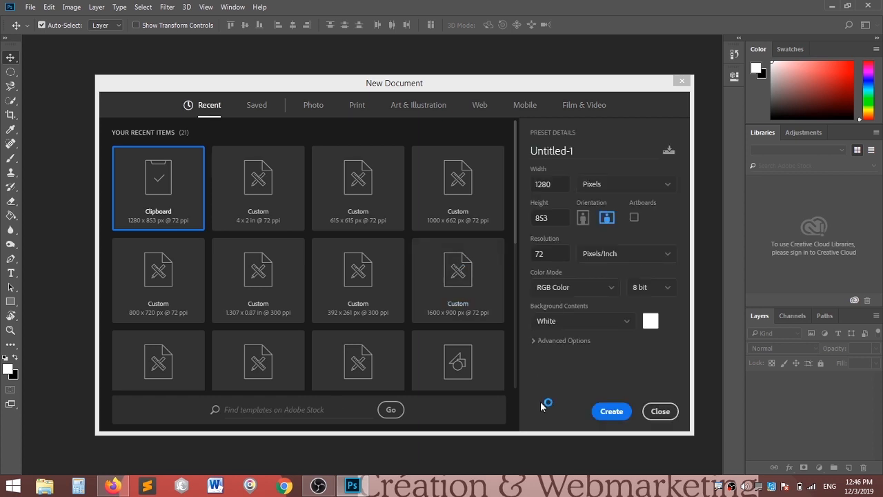
pyautogui.click(614, 412)
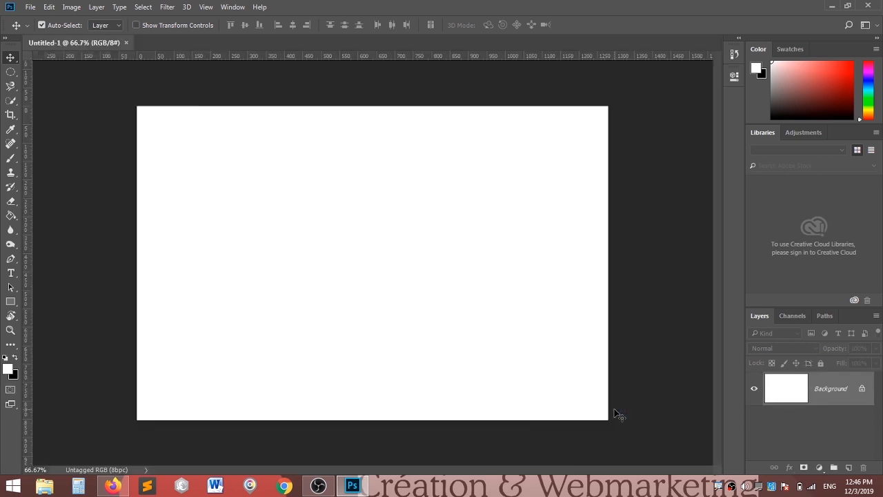
pyautogui.click(49, 7)
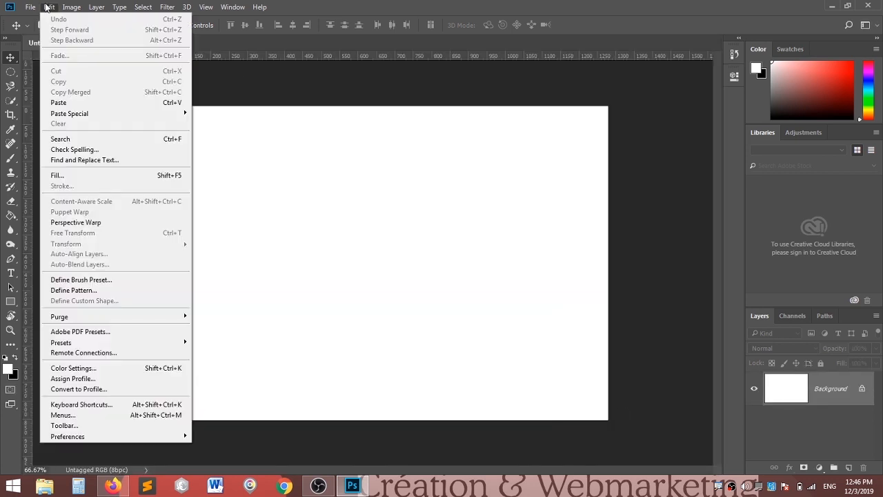
pyautogui.click(72, 103)
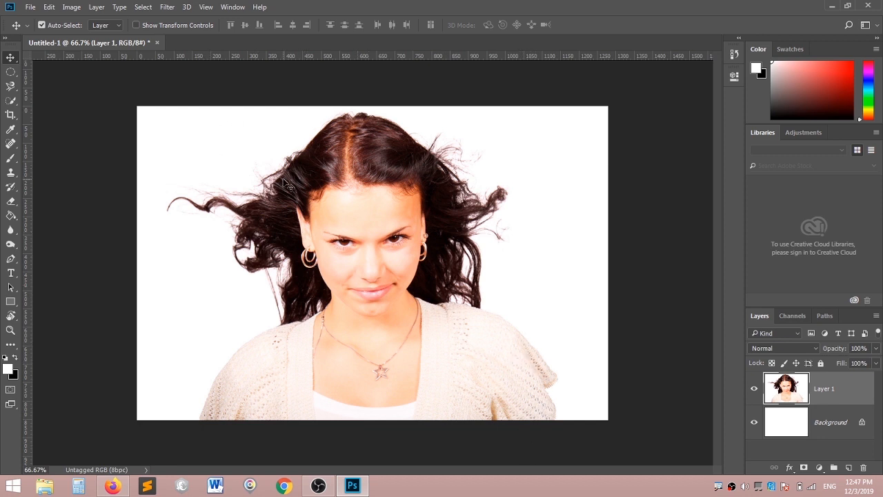
pyautogui.scroll(1, 287, 183)
pyautogui.scroll(-1, 286, 183)
pyautogui.press('ctrl')
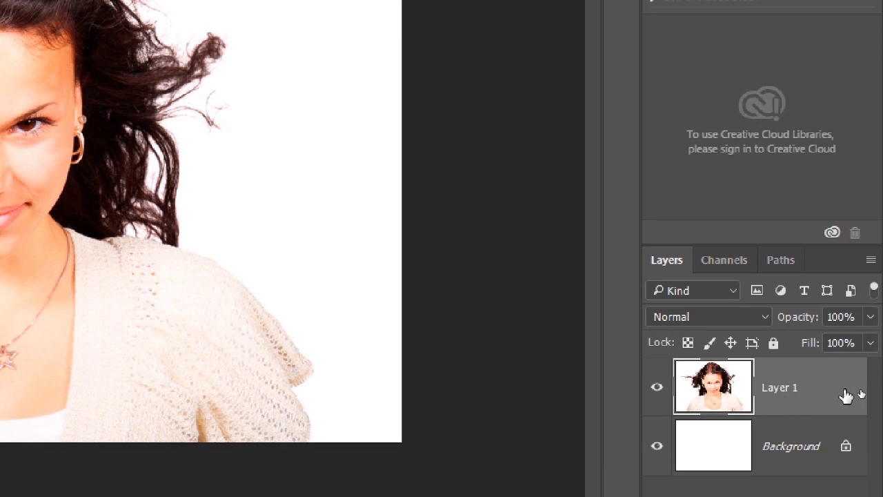
pyautogui.doubleClick(840, 393)
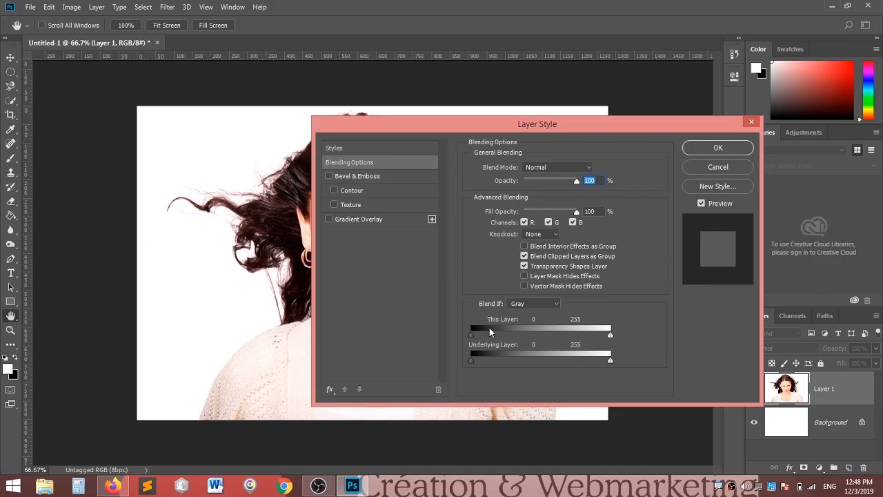
pyautogui.moveTo(533, 129); pyautogui.dragTo(689, 85)
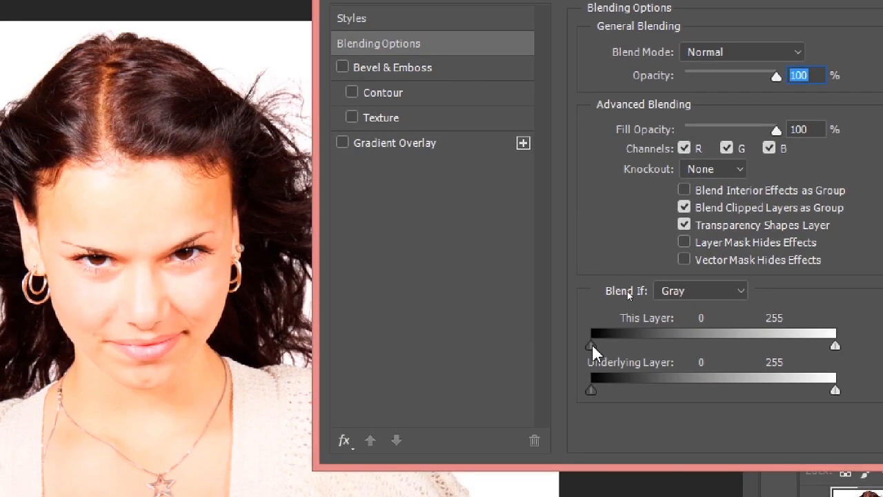
pyautogui.moveTo(593, 347); pyautogui.dragTo(729, 342)
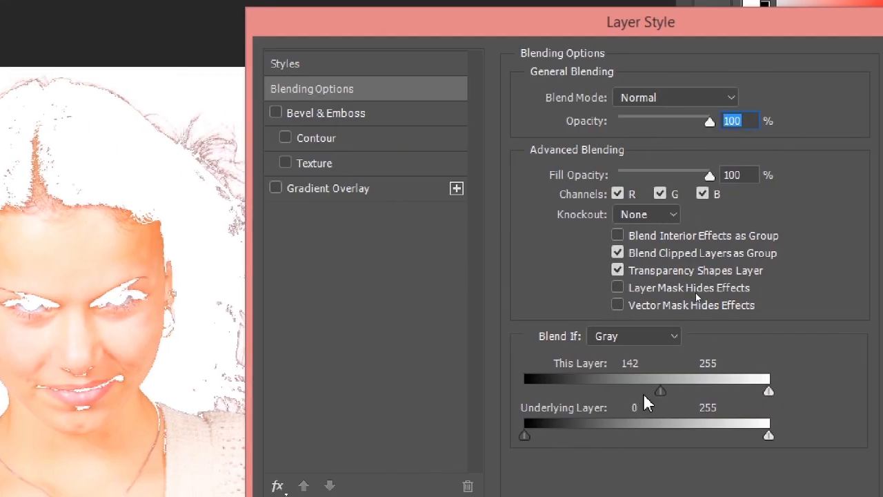
pyautogui.moveTo(661, 394); pyautogui.dragTo(469, 410)
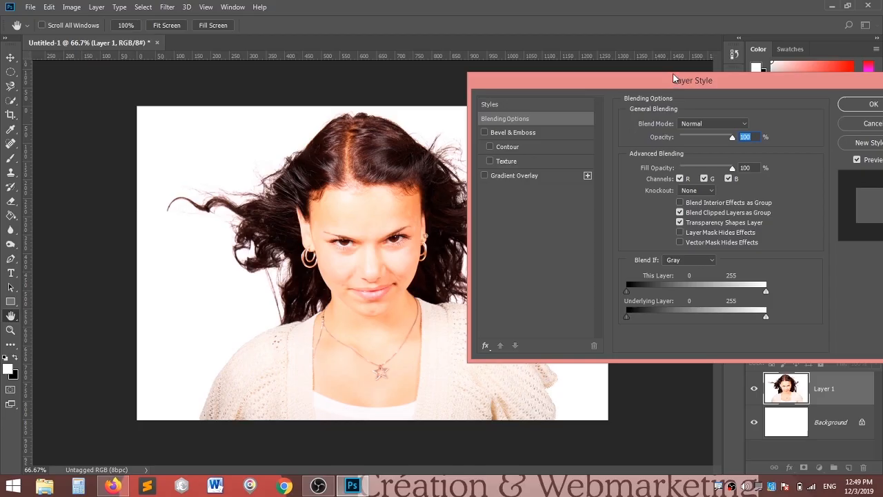
pyautogui.moveTo(674, 77); pyautogui.dragTo(717, 63)
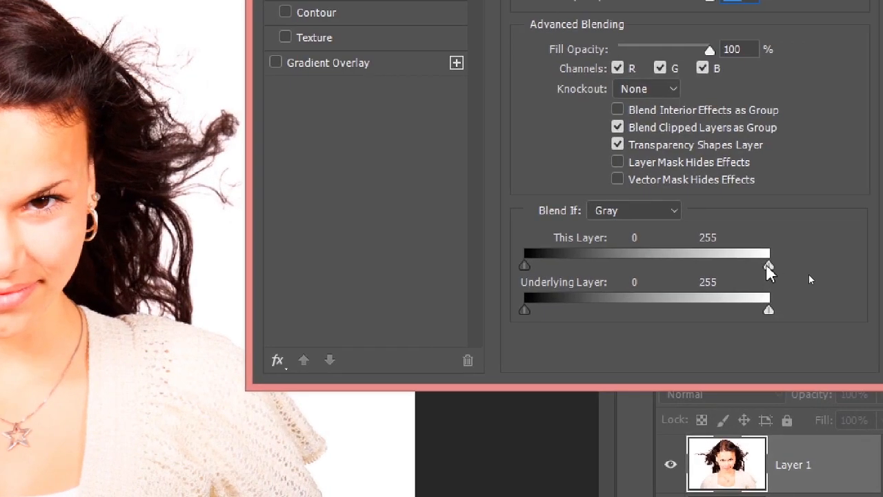
pyautogui.moveTo(769, 268); pyautogui.dragTo(644, 267)
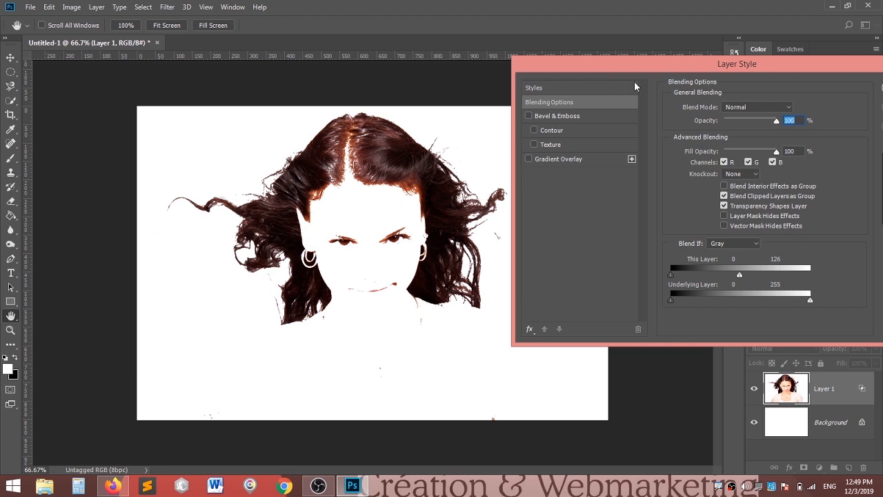
pyautogui.moveTo(603, 64); pyautogui.dragTo(311, 28)
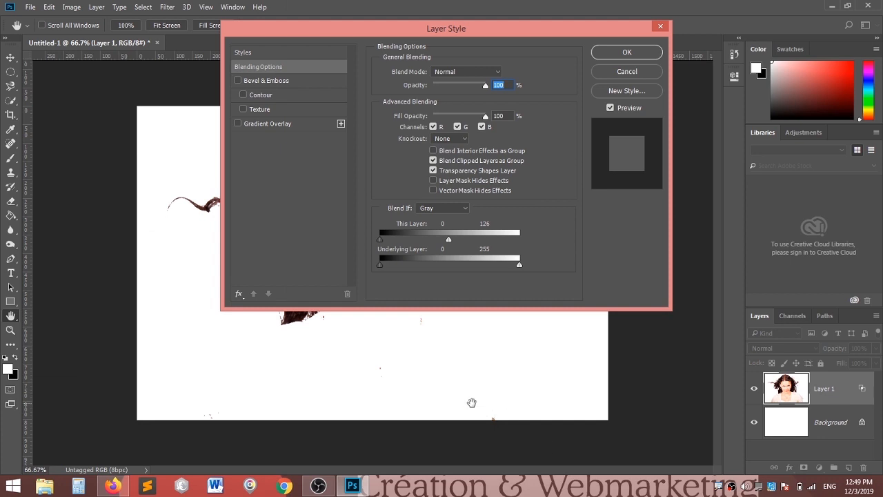
pyautogui.click(629, 72)
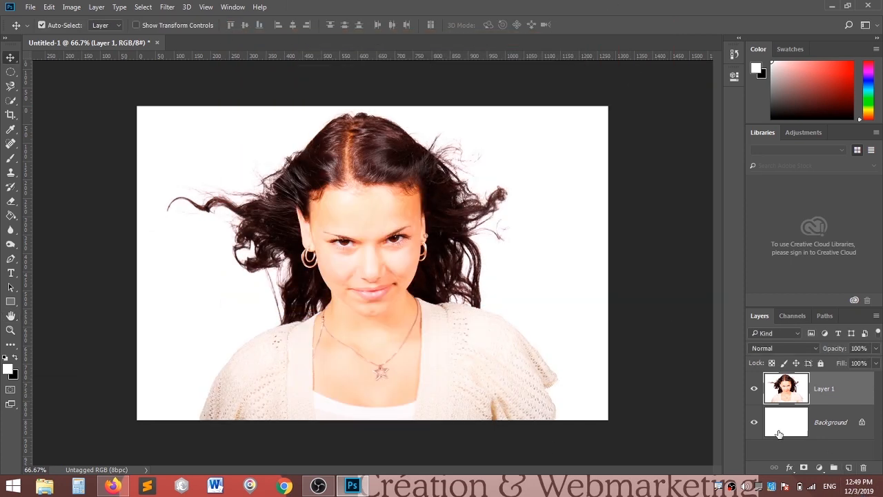
# Step: Hide the Background layer and set the white Blend If value of This Layer to 221 in Layer 1's blending options
pyautogui.click(753, 426)
pyautogui.doubleClick(853, 391)
pyautogui.moveTo(489, 39); pyautogui.dragTo(744, 26)
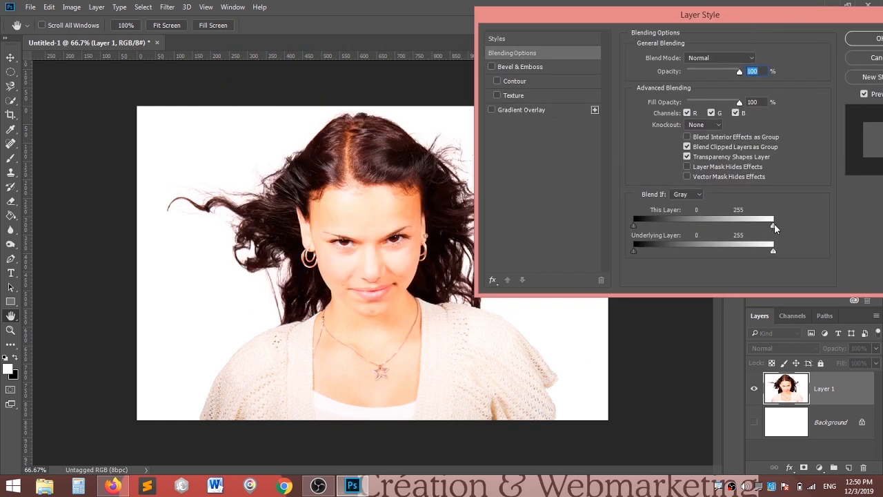
pyautogui.moveTo(775, 228); pyautogui.dragTo(747, 229)
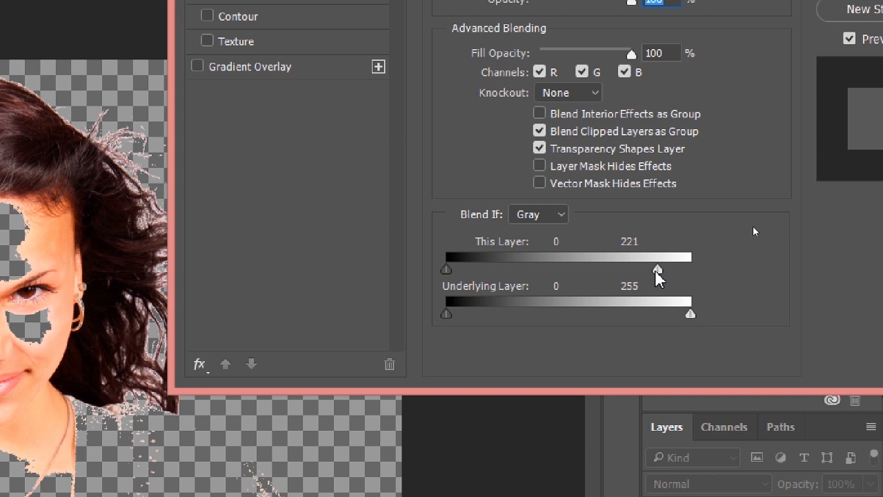
# Step: Split the white Blend If slider of This Layer to 81 / 175 and apply the layer style to Layer 1
pyautogui.press('alt')
pyautogui.moveTo(657, 270); pyautogui.dragTo(655, 270)
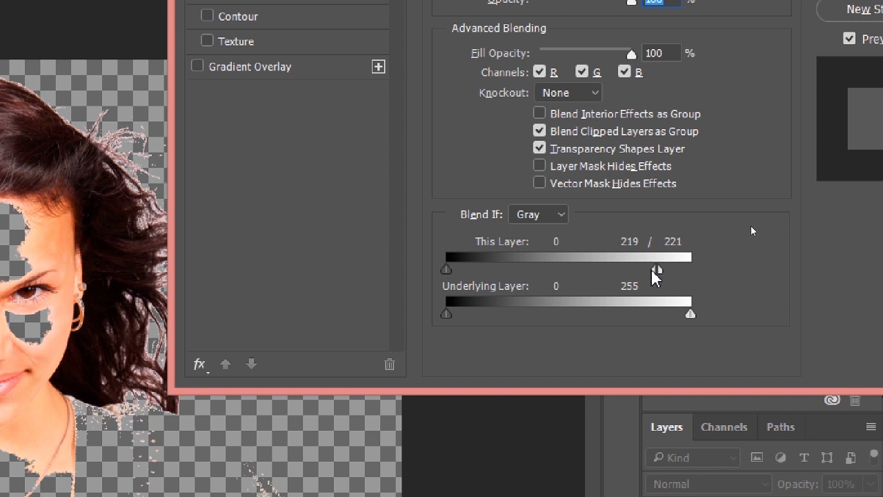
pyautogui.moveTo(655, 270); pyautogui.dragTo(616, 276)
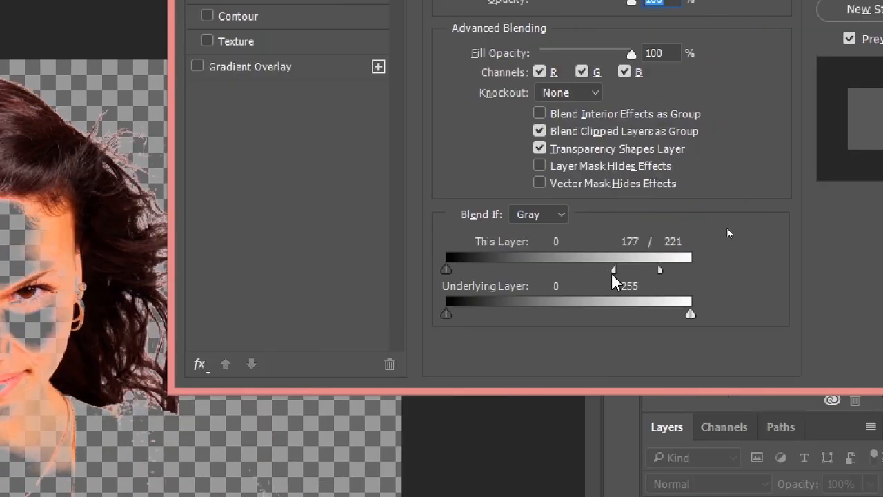
pyautogui.moveTo(610, 276); pyautogui.dragTo(576, 274)
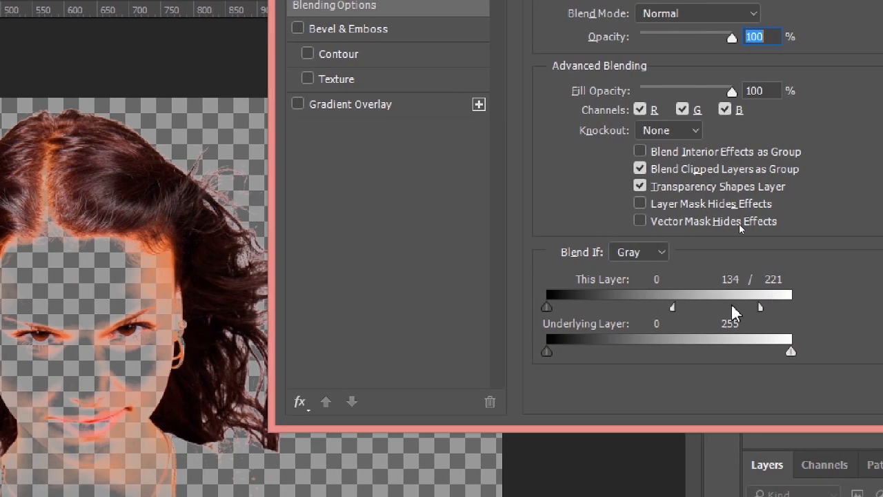
pyautogui.moveTo(760, 306); pyautogui.dragTo(642, 311)
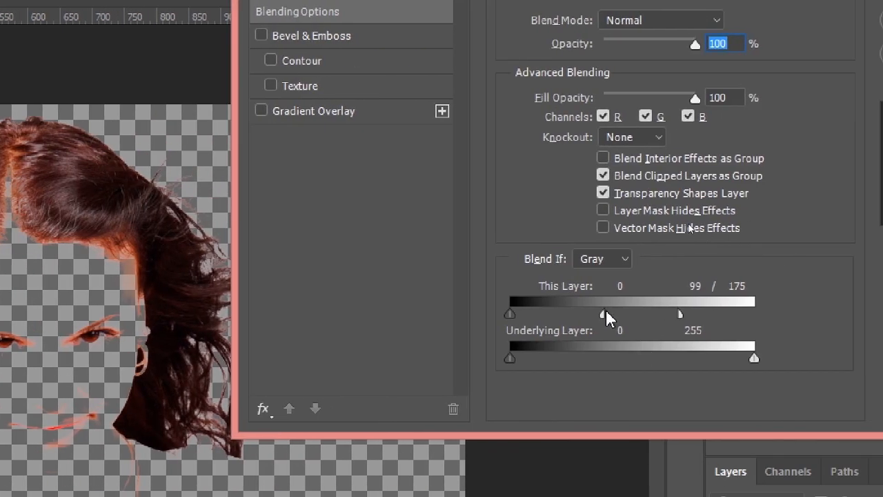
pyautogui.moveTo(604, 310); pyautogui.dragTo(587, 312)
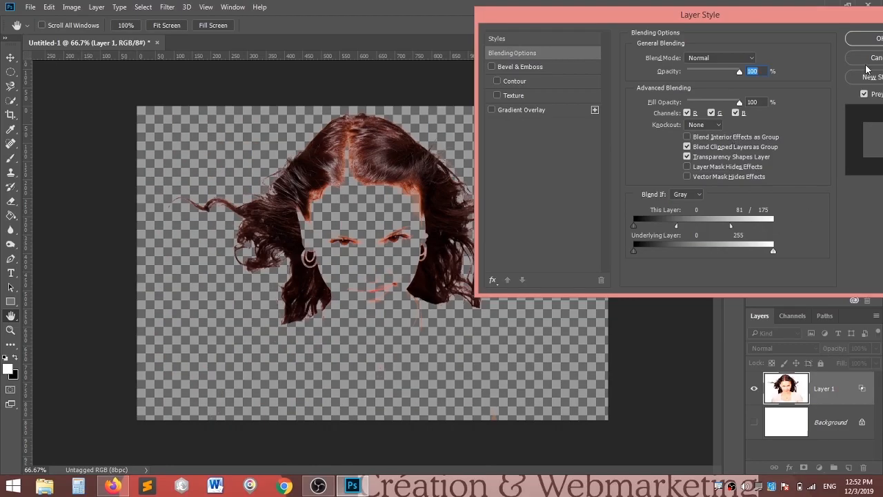
pyautogui.click(869, 38)
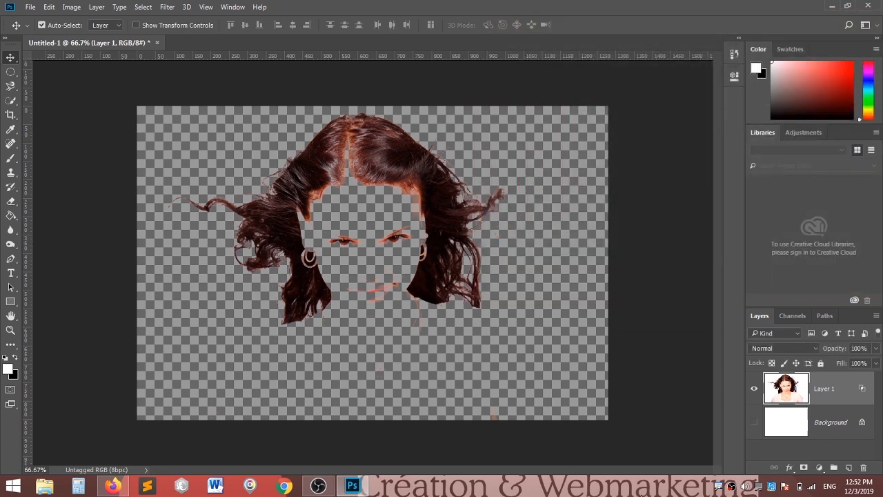
# Step: Undock and enlarge the Layers panel over the canvas, and delete the Background layer
pyautogui.moveTo(762, 316); pyautogui.dragTo(611, 150)
pyautogui.moveTo(665, 307); pyautogui.dragTo(683, 359)
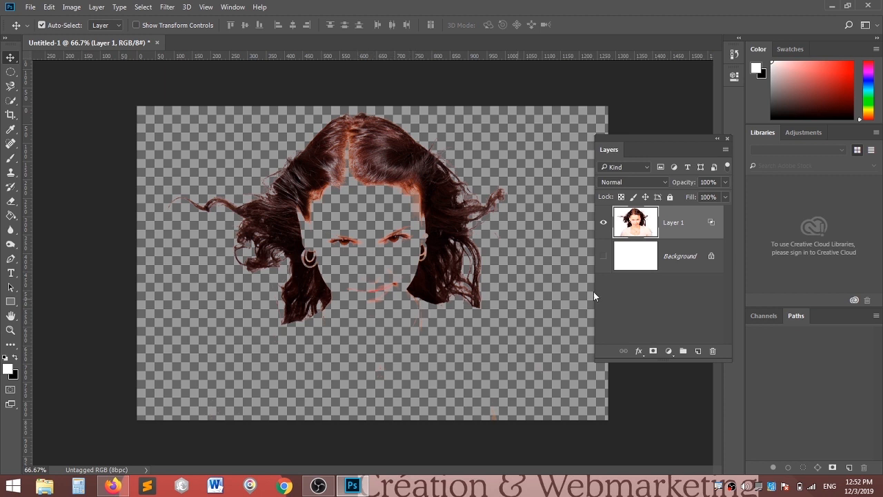
pyautogui.click(689, 252)
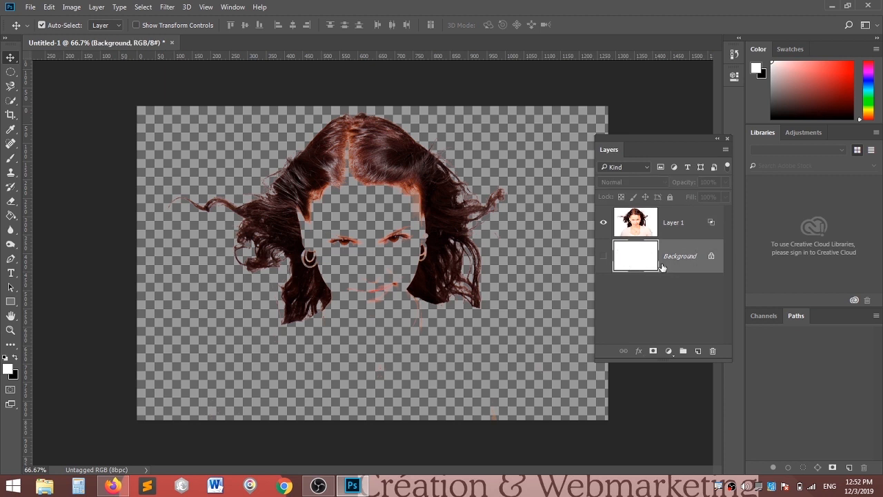
pyautogui.click(712, 350)
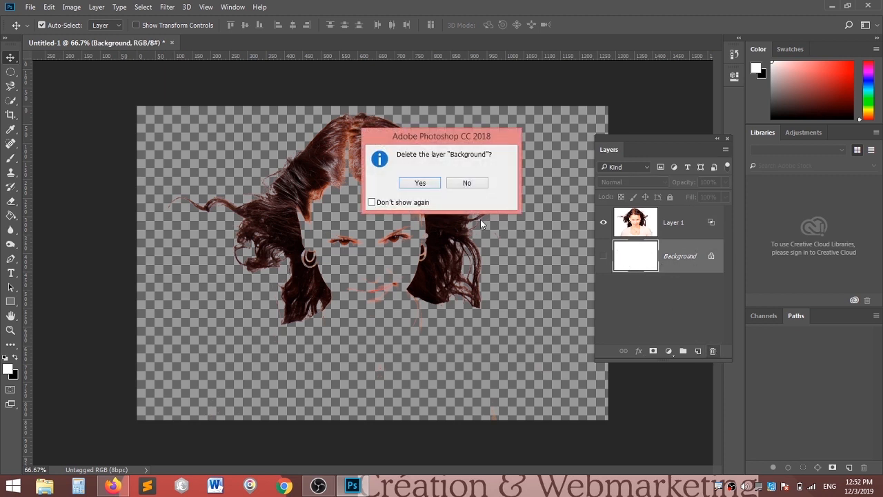
pyautogui.click(430, 183)
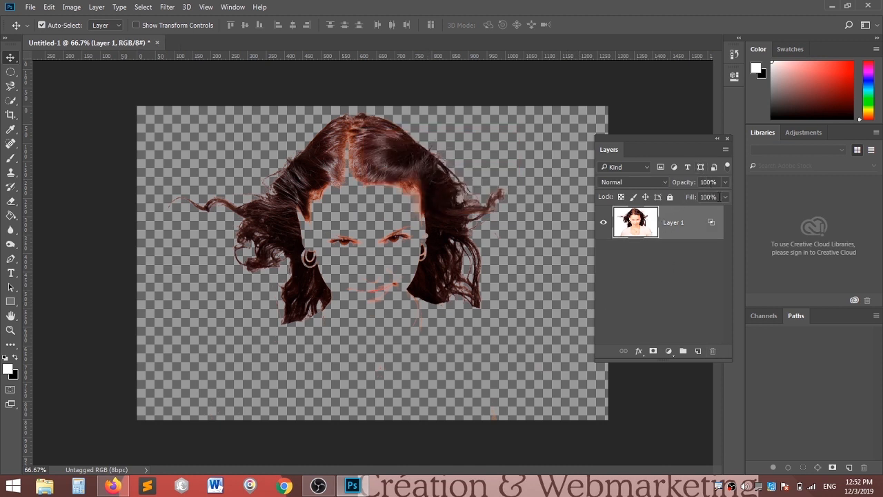
# Step: Duplicate Layer 1 and reset the copy's Blend If range for This Layer to 0 and 255
pyautogui.moveTo(693, 224); pyautogui.dragTo(699, 352)
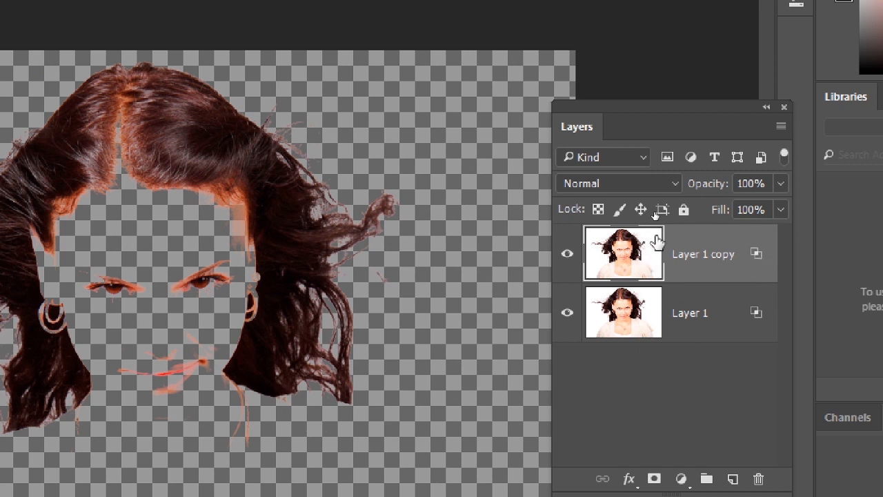
pyautogui.doubleClick(747, 254)
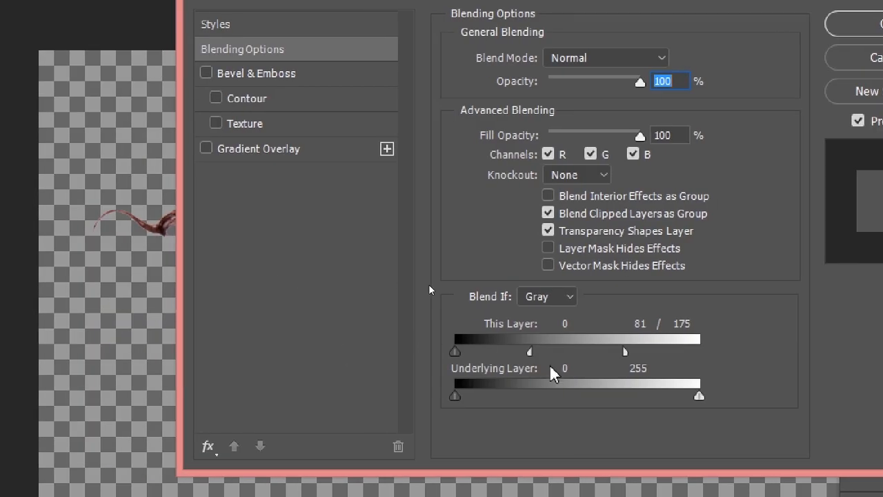
pyautogui.moveTo(529, 351); pyautogui.dragTo(749, 347)
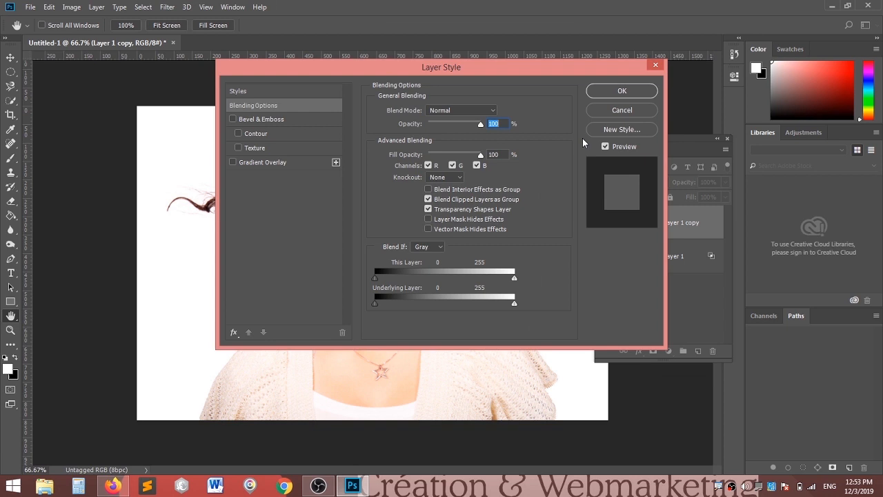
pyautogui.click(608, 91)
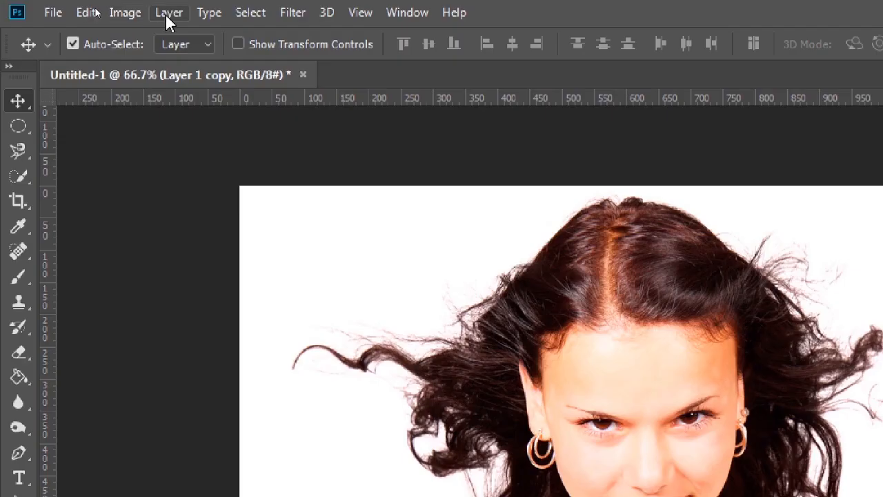
# Step: Add a Hide All layer mask to Layer 1 copy
pyautogui.click(97, 8)
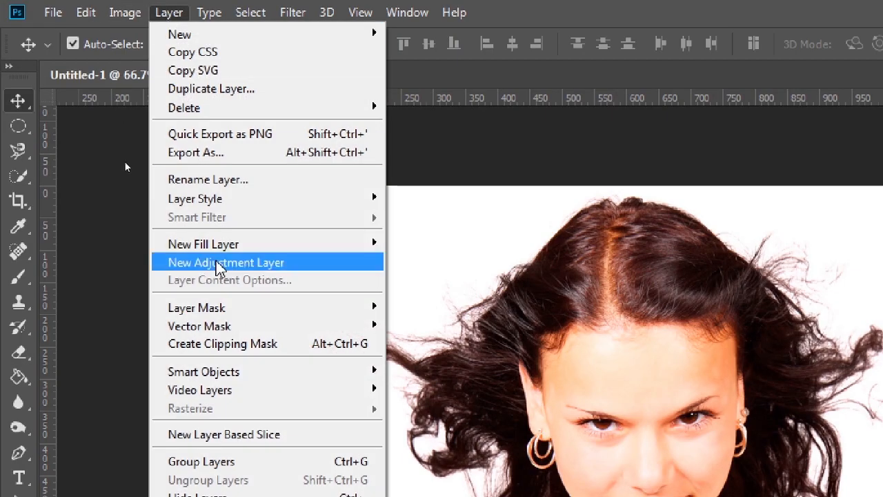
pyautogui.moveTo(283, 314)
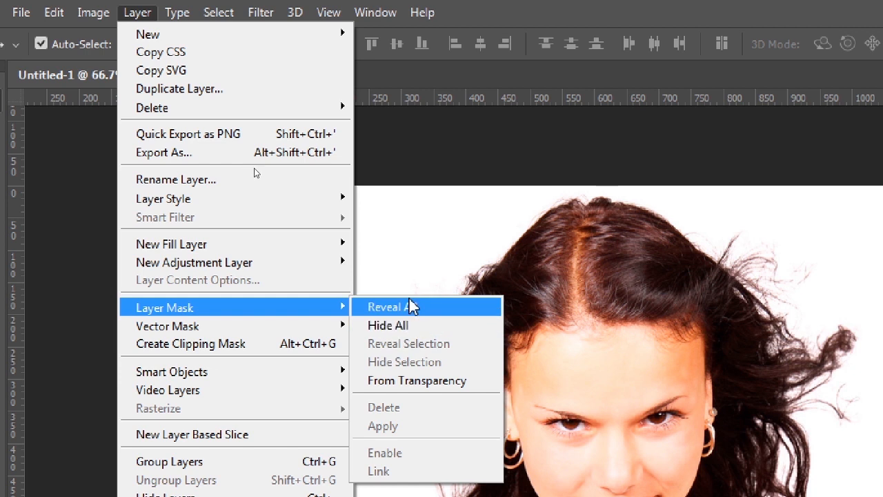
pyautogui.click(425, 331)
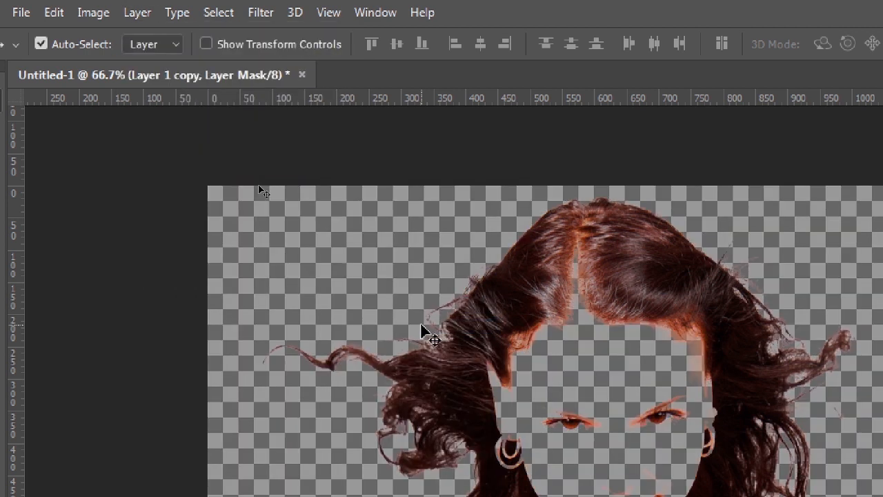
# Step: Fit the portrait in view and make the layer mask of Layer 1 copy the active painting target
pyautogui.scroll(-6, 405, 331)
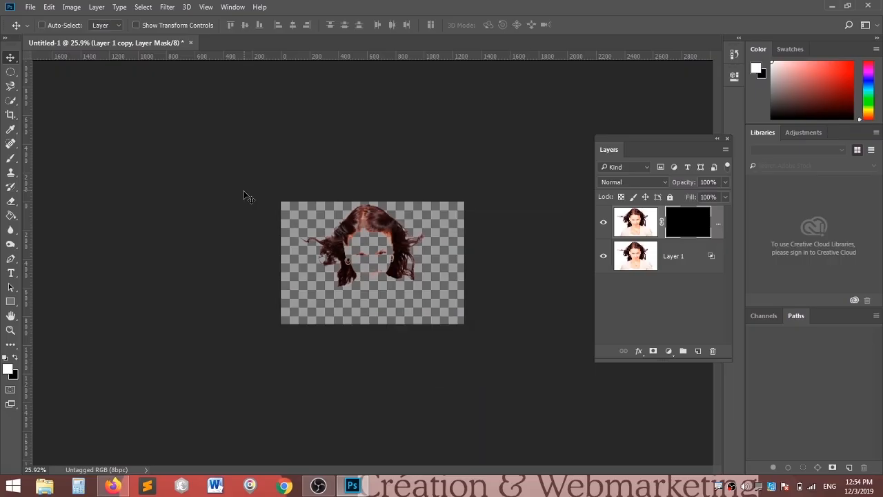
pyautogui.scroll(5, 366, 256)
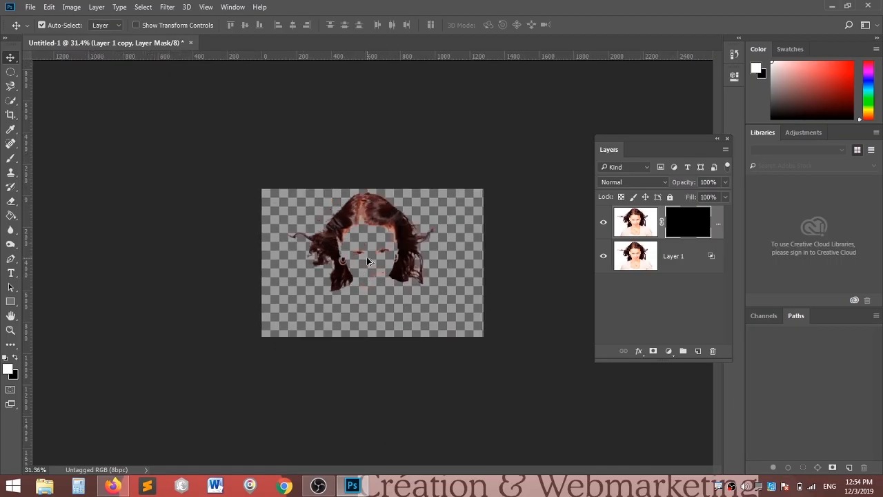
pyautogui.scroll(1, 369, 266)
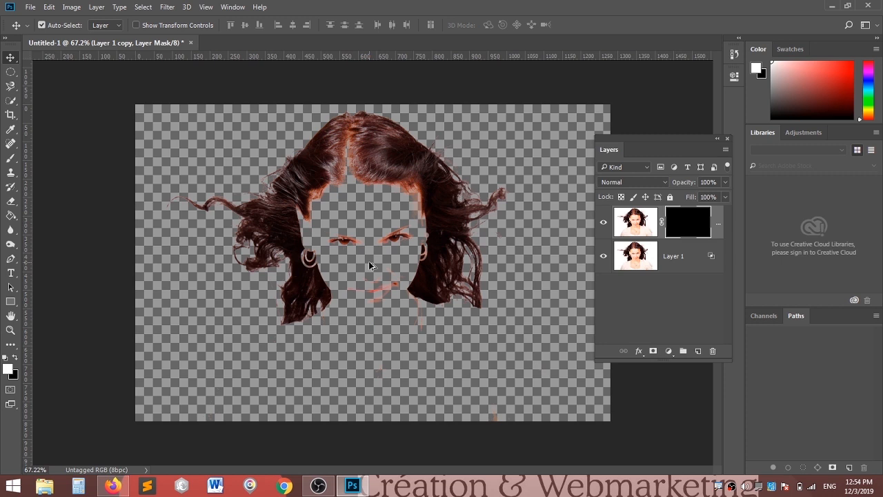
pyautogui.scroll(1, 369, 265)
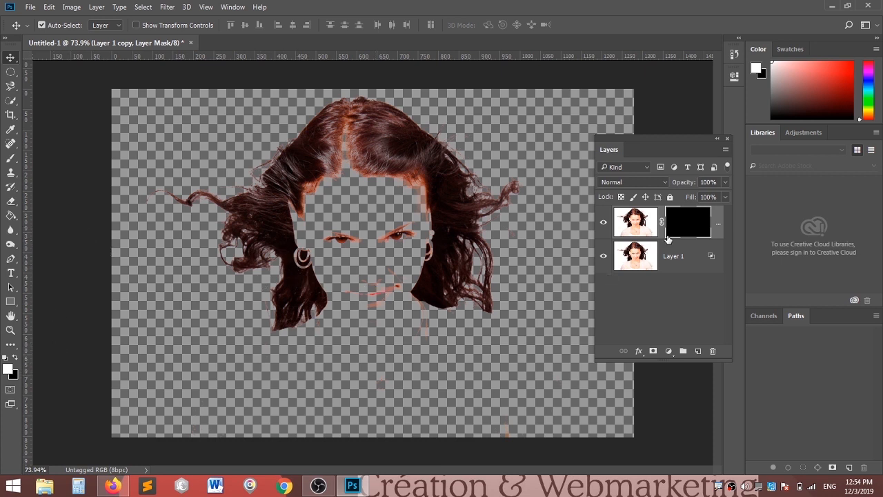
pyautogui.hotkey('ctrl', '2')
pyautogui.hotkey('ctrl', '4')
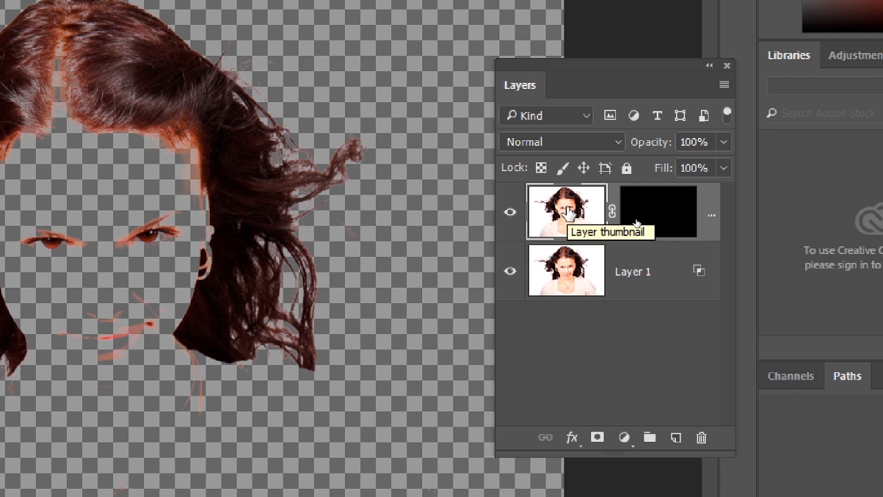
pyautogui.click(675, 216)
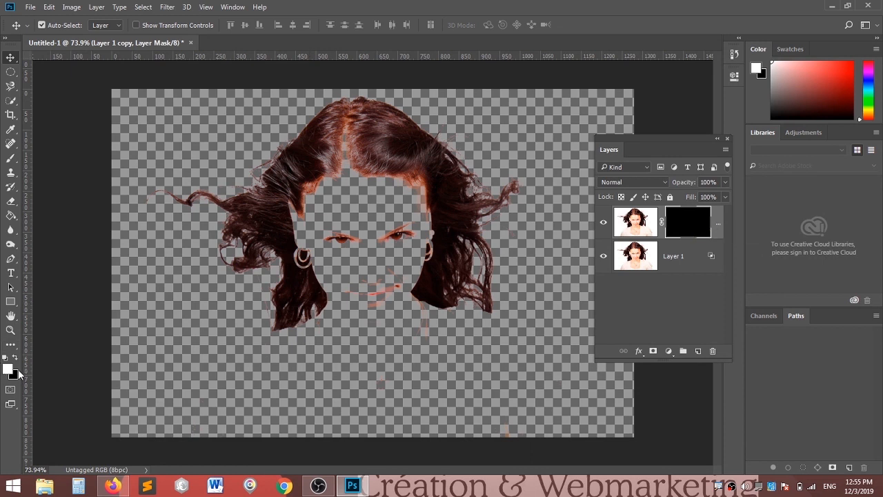
pyautogui.press('ctrl')
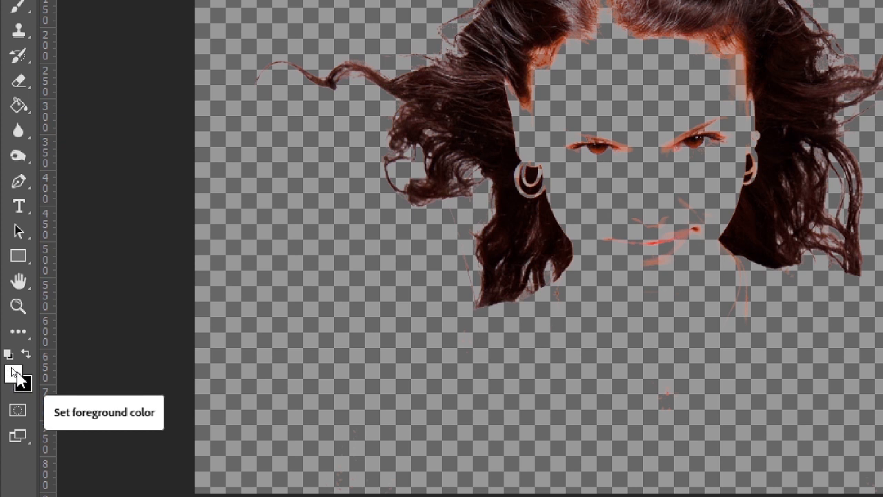
# Step: Swap the foreground and background colours back and forth, finishing with white as the foreground colour
pyautogui.press('x')
pyautogui.press('x')
pyautogui.press('x')
pyautogui.press('x')
pyautogui.press('x')
pyautogui.press('x')
pyautogui.press('x')
pyautogui.press('x')
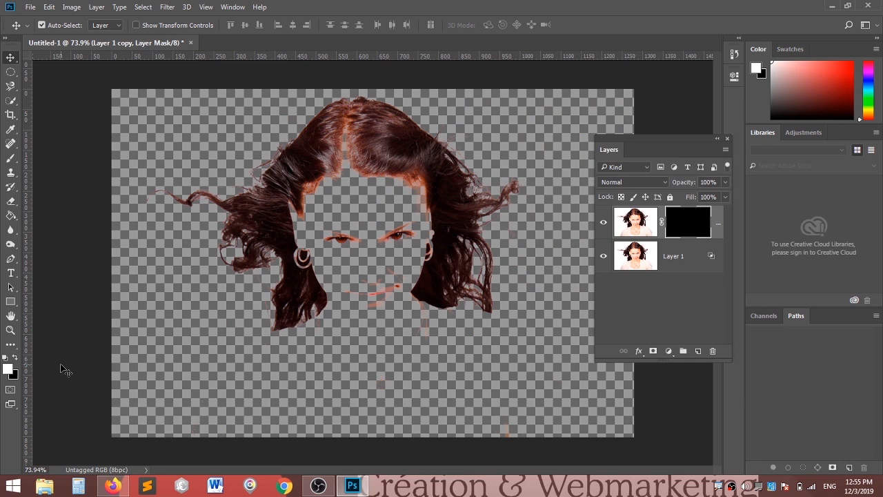
# Step: Activate the Brush tool and float the toolbox over the canvas in a two-column layout
pyautogui.press('b')
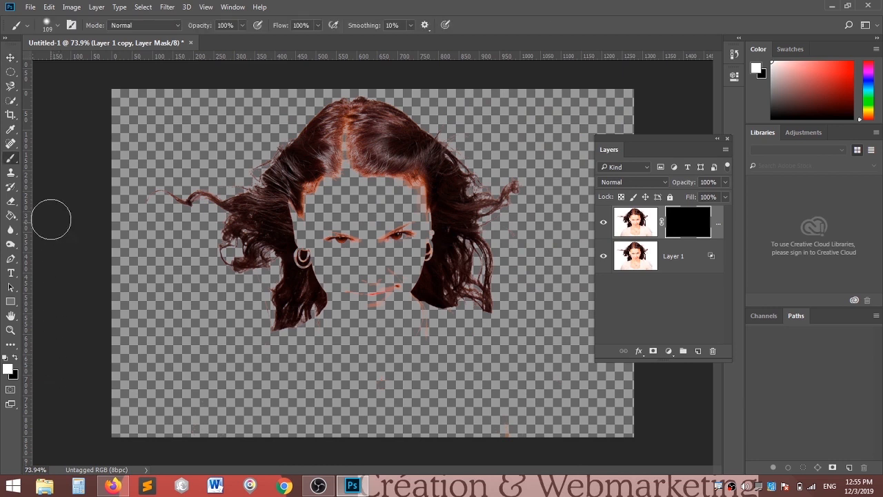
pyautogui.moveTo(13, 43); pyautogui.dragTo(78, 82)
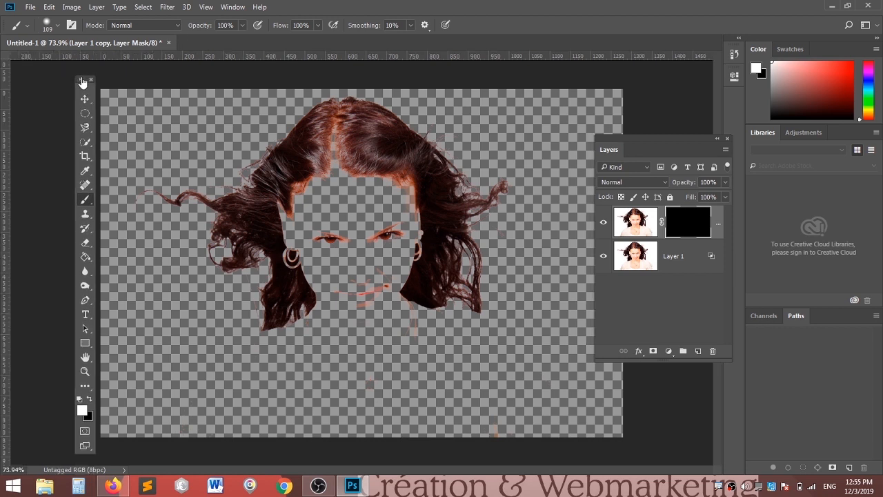
pyautogui.click(81, 79)
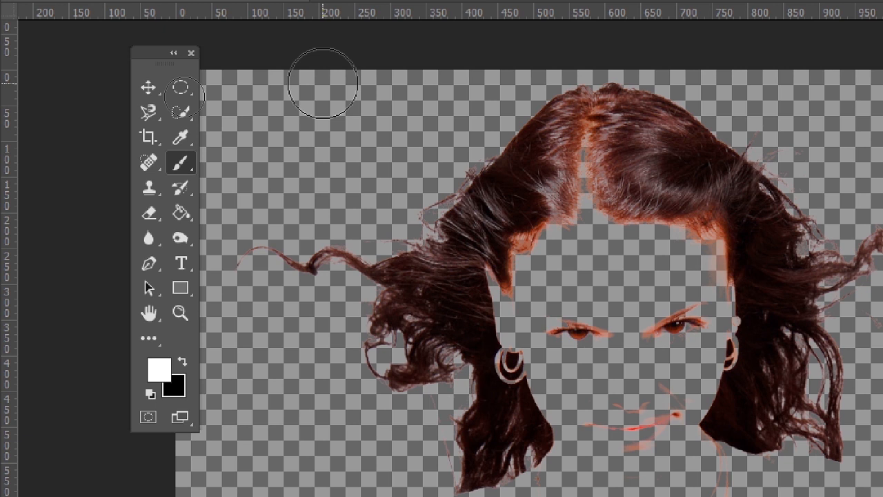
# Step: Paint white on Layer 1 copy's mask with the Brush tool over the woman's face, inner hair and neck
pyautogui.rightClick(178, 171)
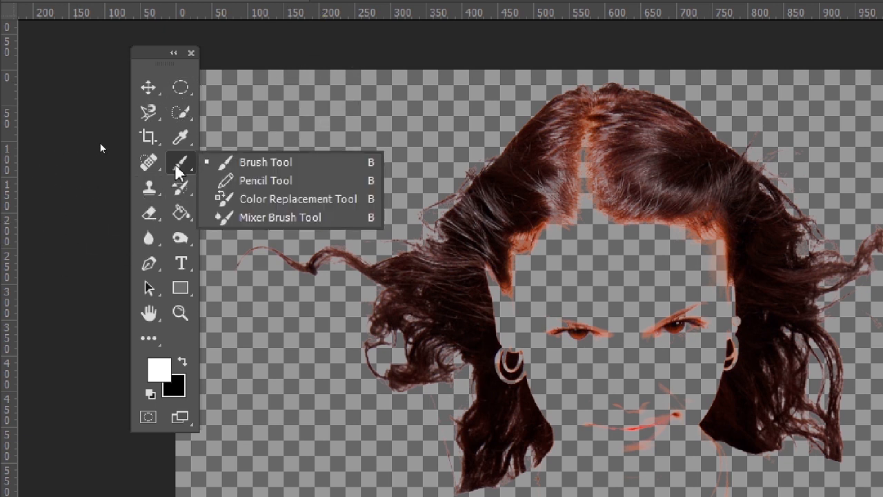
pyautogui.click(298, 163)
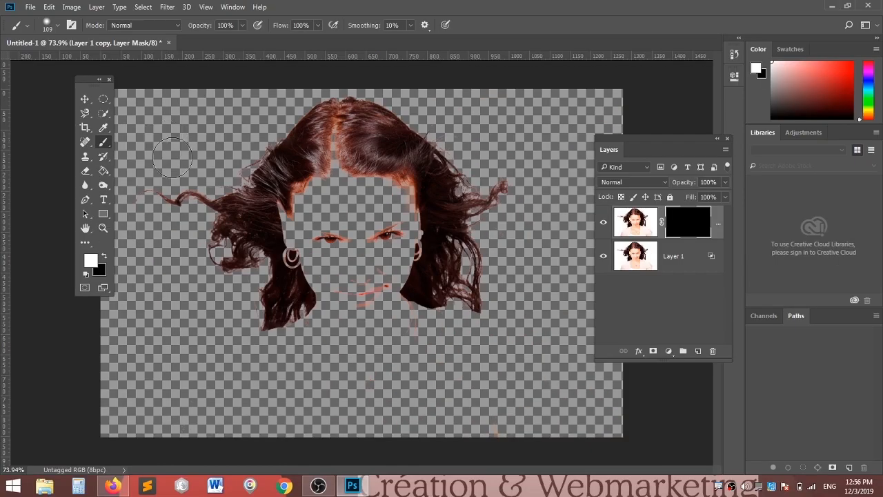
pyautogui.moveTo(356, 311)
pyautogui.mouseDown()
pyautogui.moveTo(350, 378)
pyautogui.moveTo(364, 246)
pyautogui.moveTo(404, 235)
pyautogui.moveTo(399, 283)
pyautogui.moveTo(396, 189)
pyautogui.moveTo(382, 173)
pyautogui.moveTo(344, 163)
pyautogui.moveTo(342, 129)
pyautogui.moveTo(329, 170)
pyautogui.moveTo(287, 228)
pyautogui.moveTo(301, 248)
pyautogui.moveTo(312, 245)
pyautogui.moveTo(338, 193)
pyautogui.moveTo(349, 195)
pyautogui.moveTo(351, 225)
pyautogui.moveTo(326, 299)
pyautogui.moveTo(363, 217)
pyautogui.moveTo(362, 175)
pyautogui.moveTo(333, 170)
pyautogui.moveTo(295, 205)
pyautogui.moveTo(346, 295)
pyautogui.moveTo(365, 275)
pyautogui.moveTo(334, 329)
pyautogui.moveTo(377, 304)
pyautogui.moveTo(375, 332)
pyautogui.mouseUp()
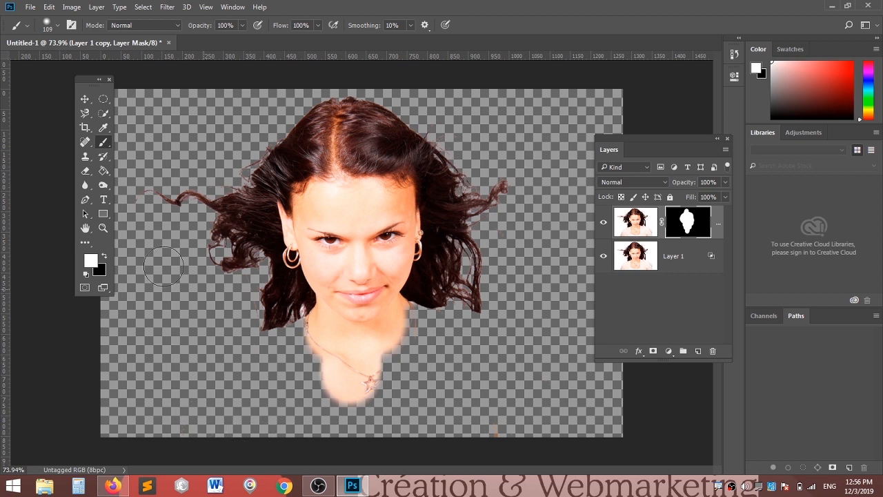
# Step: Delete the layer mask of Layer 1 copy without applying it
pyautogui.click(85, 101)
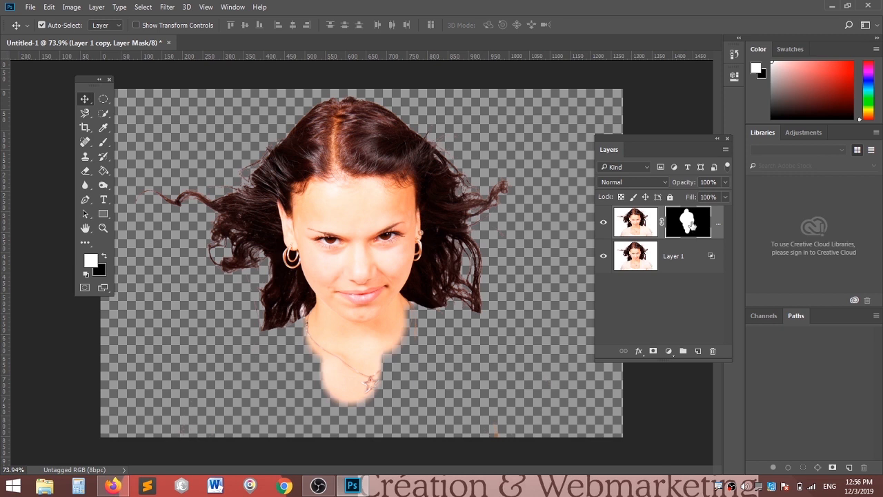
pyautogui.moveTo(691, 224); pyautogui.dragTo(714, 351)
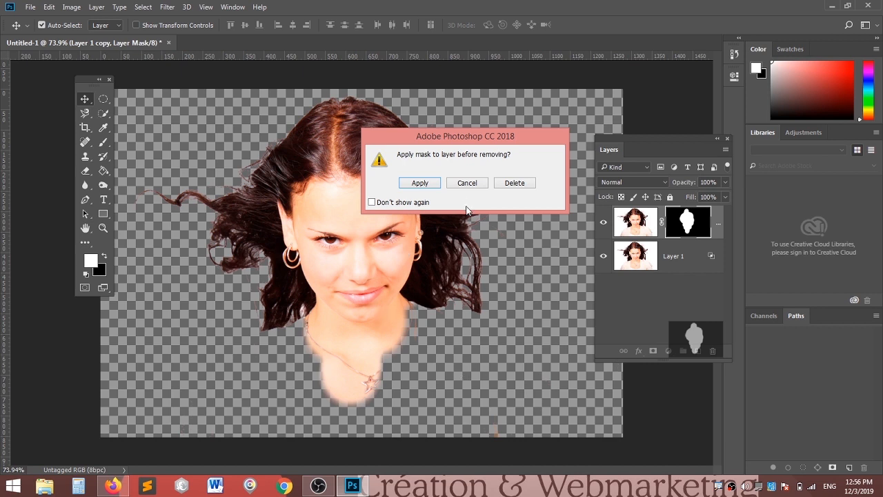
pyautogui.click(516, 182)
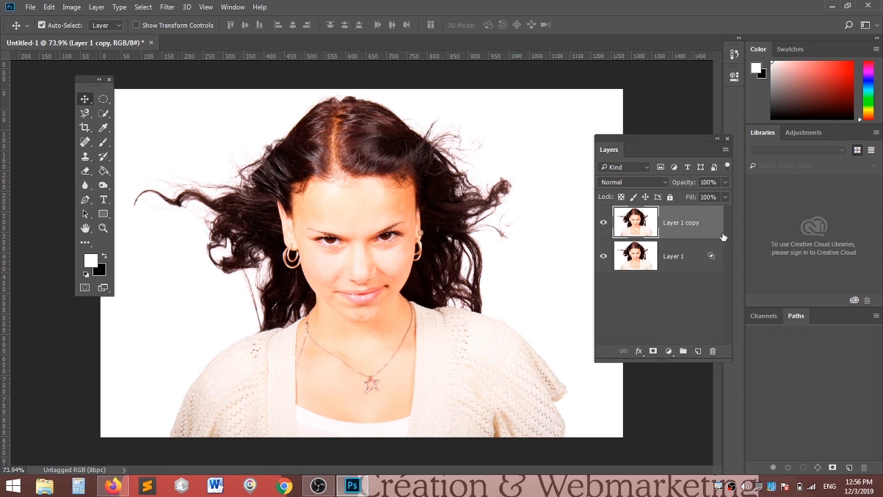
# Step: Duplicate Layer 1 copy and place the duplicate at the bottom of the layer stack, below Layer 1
pyautogui.moveTo(682, 222); pyautogui.dragTo(700, 354)
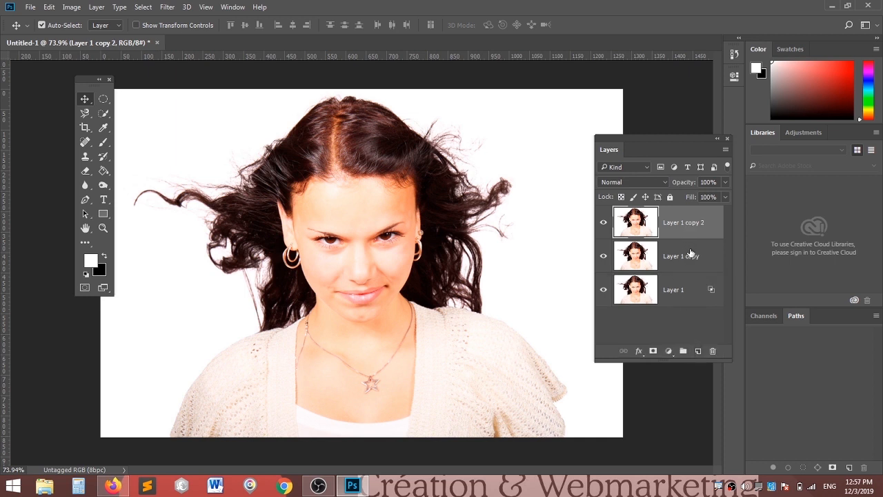
pyautogui.moveTo(682, 220); pyautogui.dragTo(673, 314)
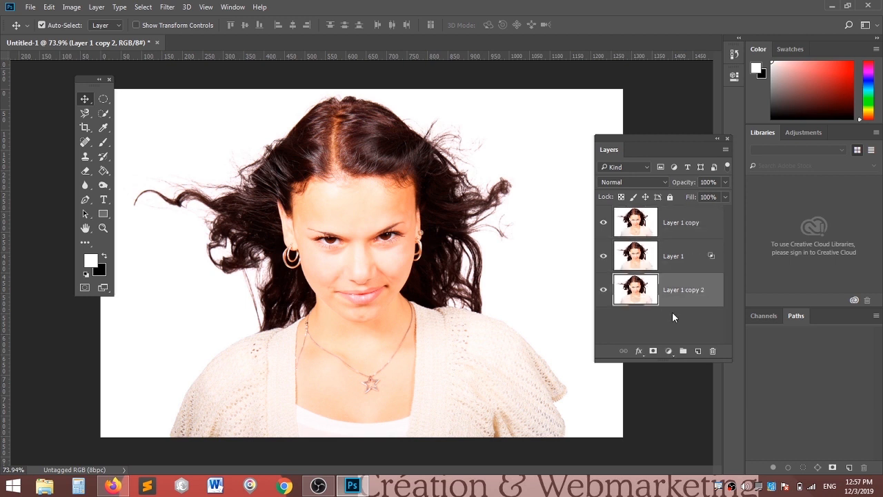
pyautogui.press('ctrl')
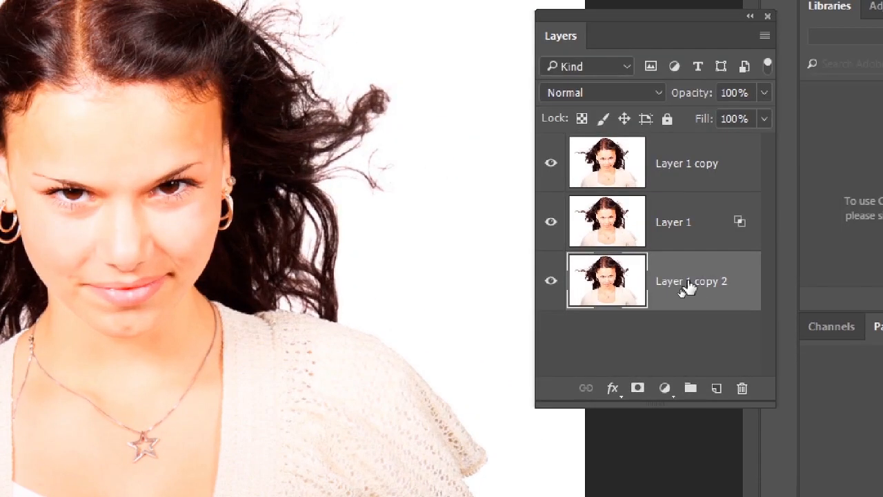
pyautogui.moveTo(681, 289); pyautogui.dragTo(681, 200)
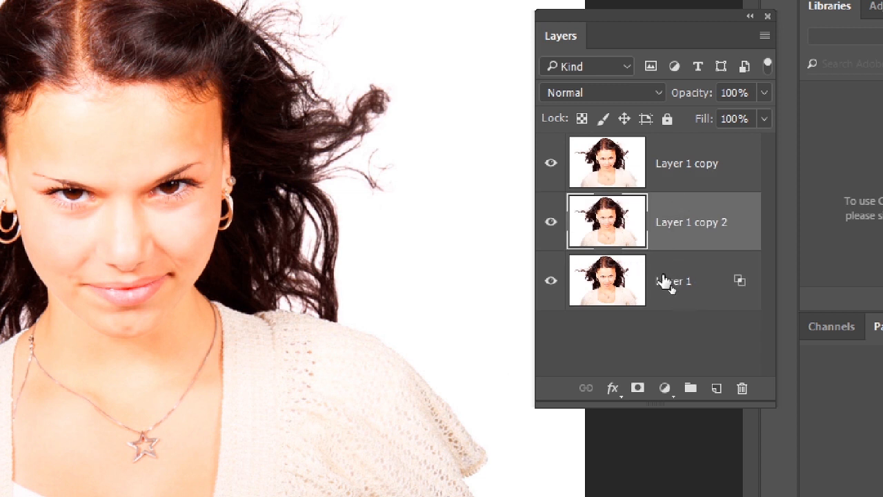
pyautogui.moveTo(682, 214); pyautogui.dragTo(667, 310)
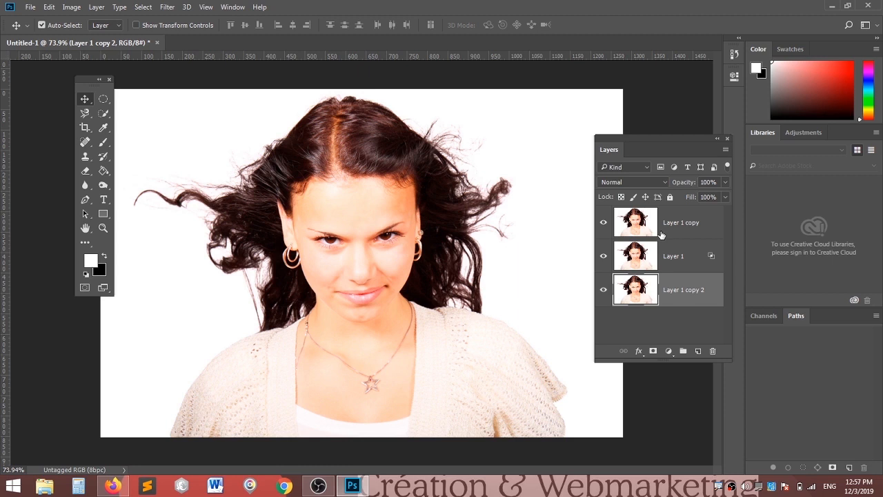
# Step: Hide Layer 1 copy 2 and lower the opacity of Layer 1 copy to 64%
pyautogui.click(689, 223)
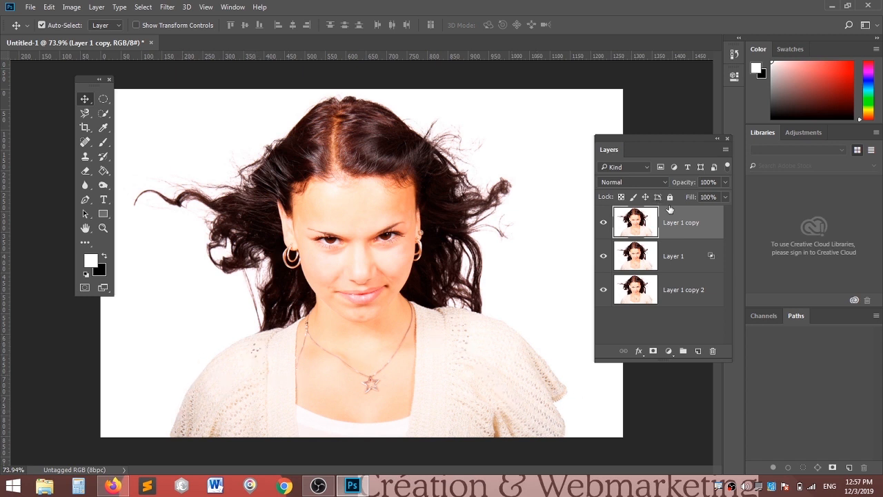
pyautogui.click(724, 182)
pyautogui.moveTo(704, 200); pyautogui.dragTo(696, 199)
pyautogui.click(603, 294)
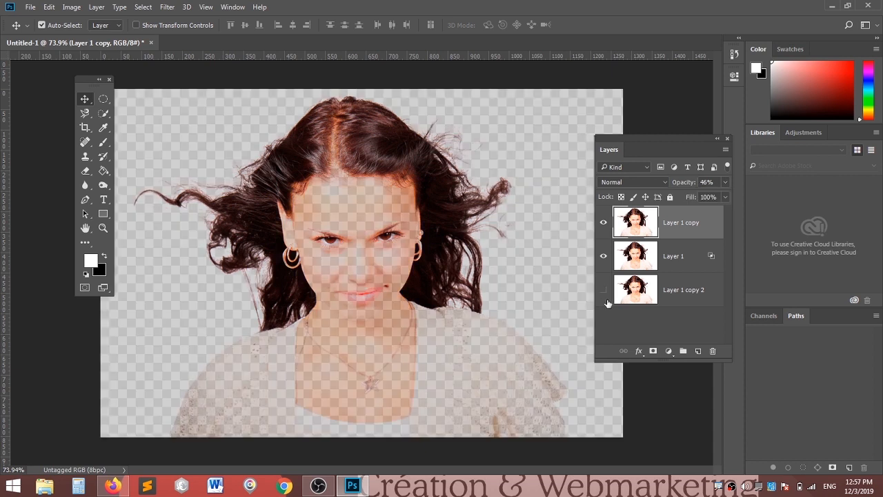
pyautogui.click(723, 183)
pyautogui.moveTo(700, 197); pyautogui.dragTo(705, 203)
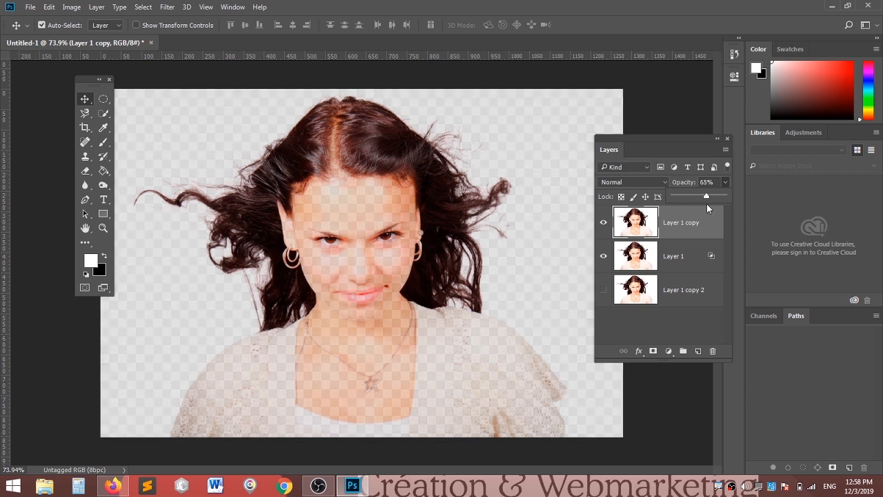
# Step: Make Layer 1 copy 2 visible again and add a Hide All layer mask to it
pyautogui.click(690, 290)
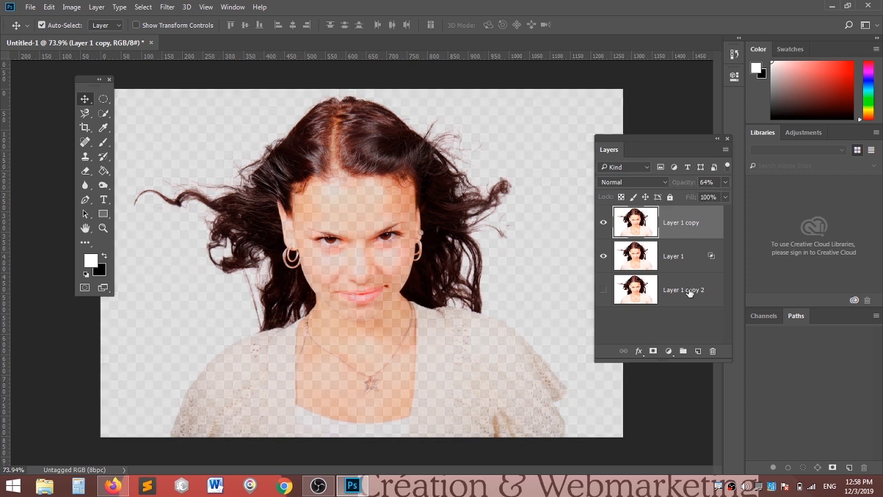
pyautogui.click(604, 290)
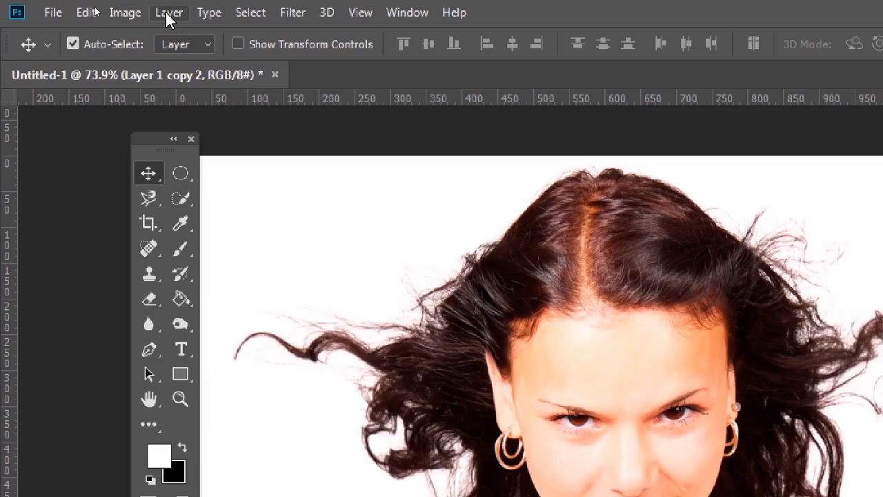
pyautogui.click(167, 12)
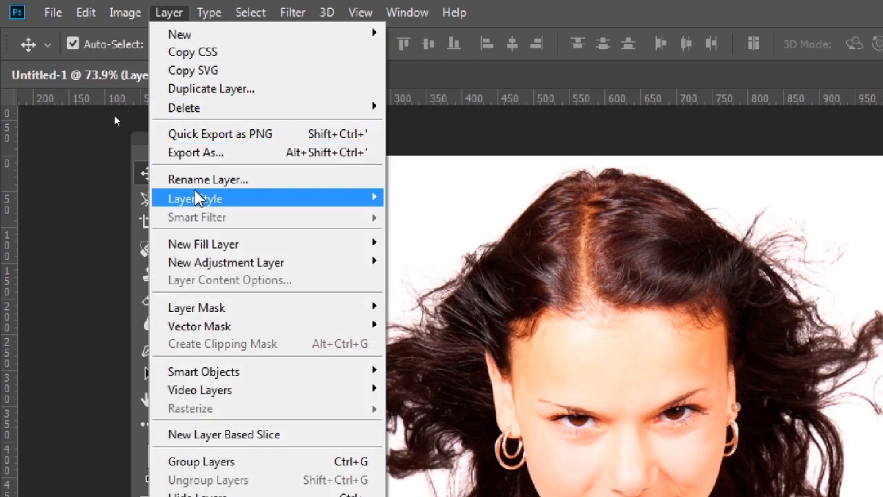
pyautogui.moveTo(246, 315)
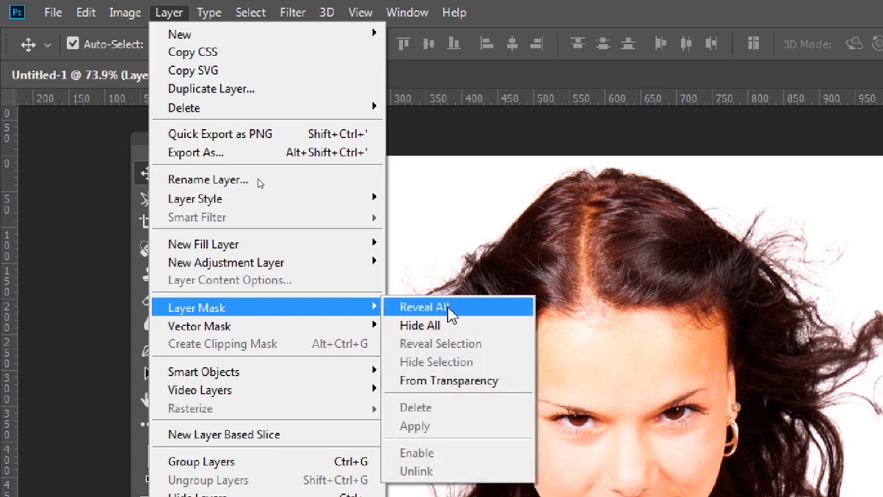
pyautogui.click(445, 327)
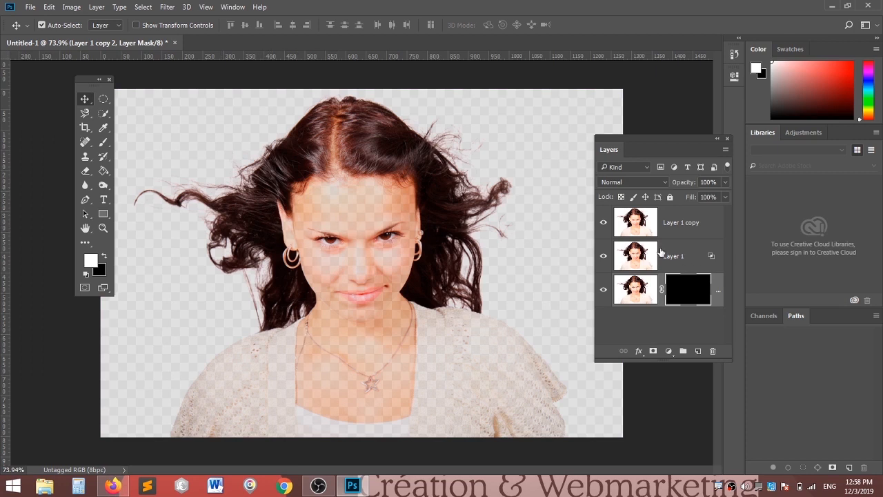
# Step: Target the layer mask of Layer 1 copy 2 and activate the Brush tool
pyautogui.click(690, 230)
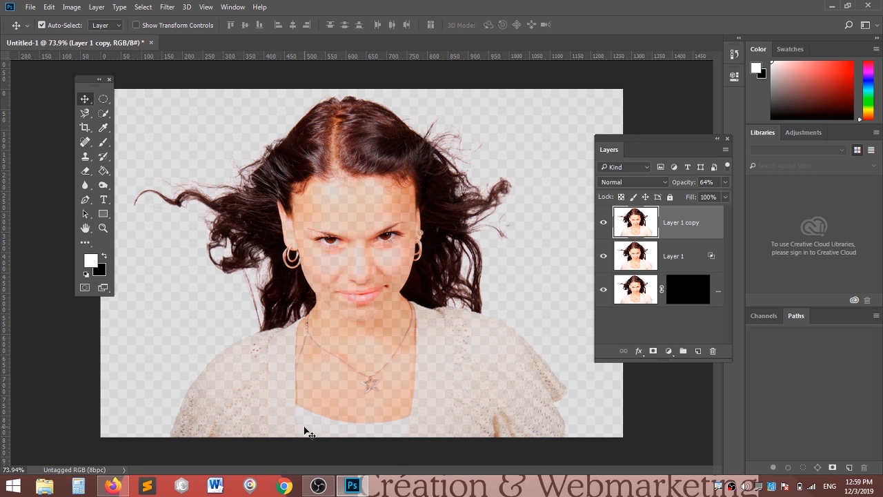
pyautogui.click(687, 291)
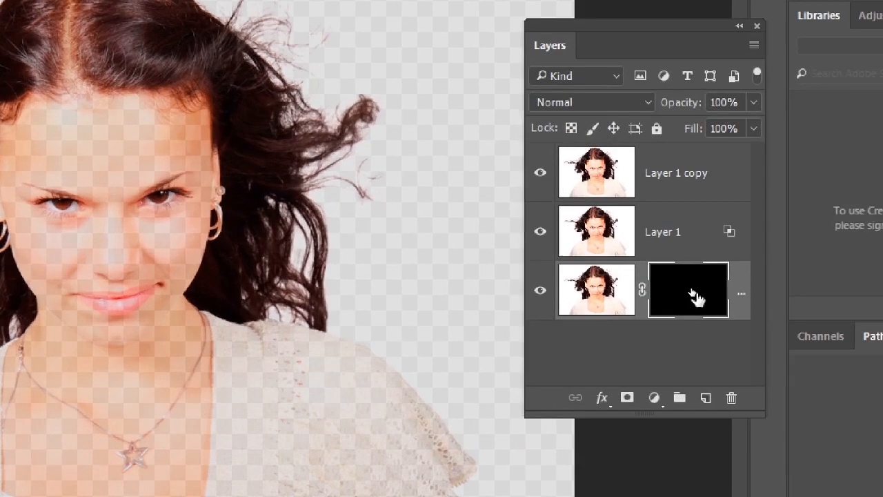
pyautogui.click(583, 283)
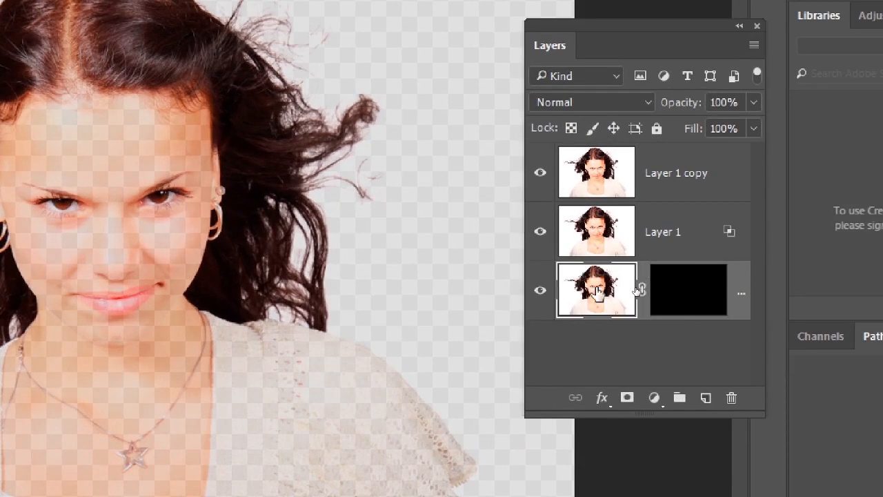
pyautogui.click(693, 296)
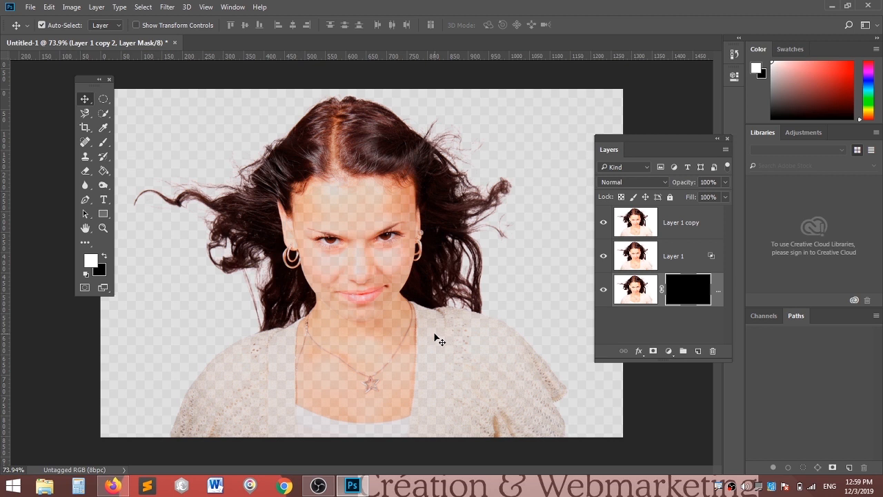
pyautogui.click(106, 149)
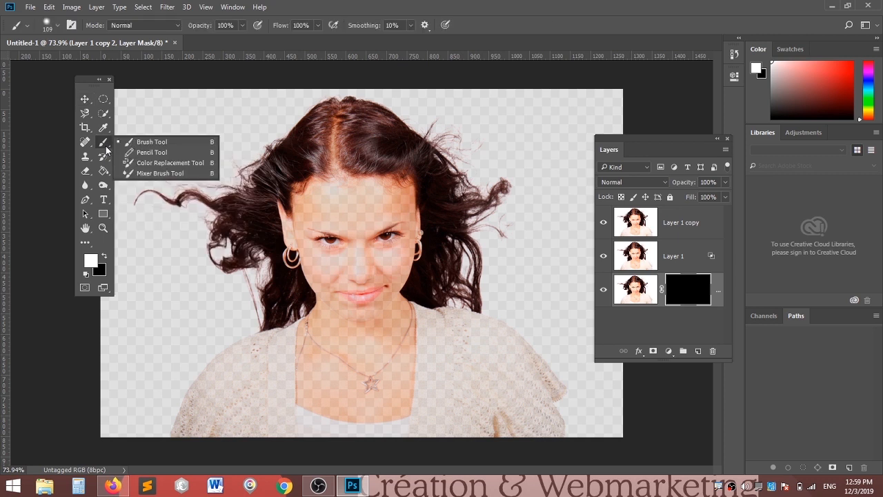
pyautogui.click(158, 145)
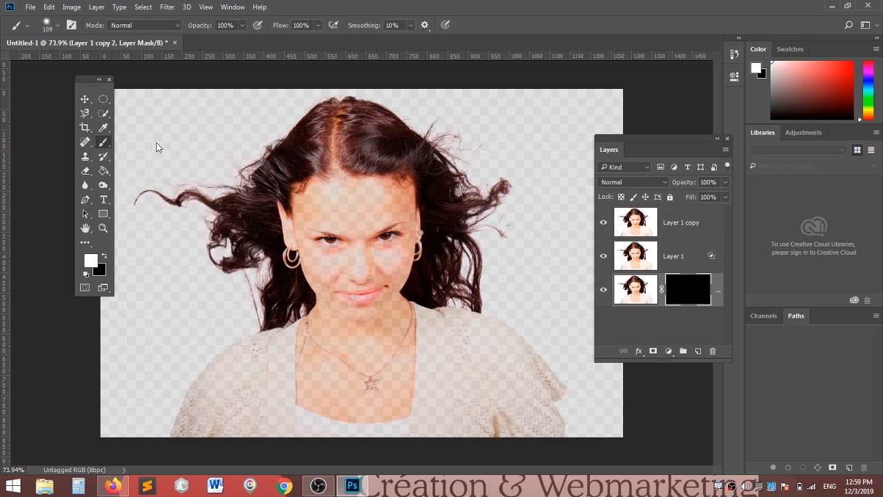
pyautogui.rightClick(107, 149)
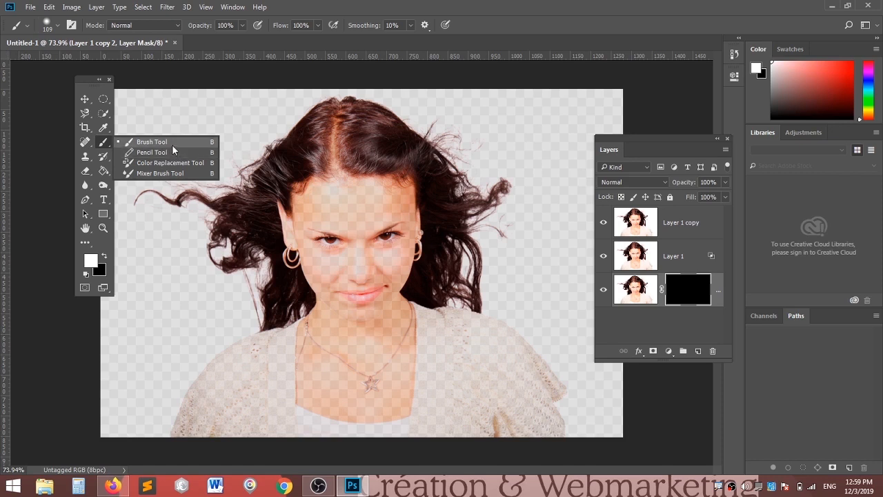
pyautogui.click(163, 143)
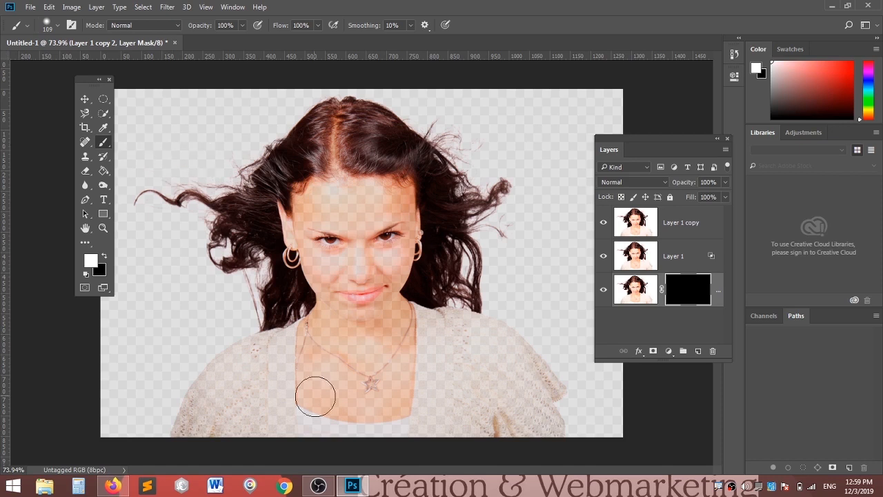
# Step: Paint white on the mask over the face, neck, part of the chest and the shoulder on the image's left side
pyautogui.moveTo(335, 396)
pyautogui.mouseDown()
pyautogui.moveTo(363, 308)
pyautogui.moveTo(355, 189)
pyautogui.moveTo(344, 325)
pyautogui.moveTo(316, 205)
pyautogui.moveTo(296, 235)
pyautogui.moveTo(308, 265)
pyautogui.moveTo(304, 305)
pyautogui.moveTo(298, 181)
pyautogui.moveTo(337, 149)
pyautogui.moveTo(339, 120)
pyautogui.moveTo(361, 169)
pyautogui.moveTo(424, 201)
pyautogui.moveTo(445, 258)
pyautogui.moveTo(417, 264)
pyautogui.moveTo(402, 208)
pyautogui.moveTo(403, 257)
pyautogui.moveTo(342, 357)
pyautogui.moveTo(331, 318)
pyautogui.moveTo(301, 358)
pyautogui.mouseUp()
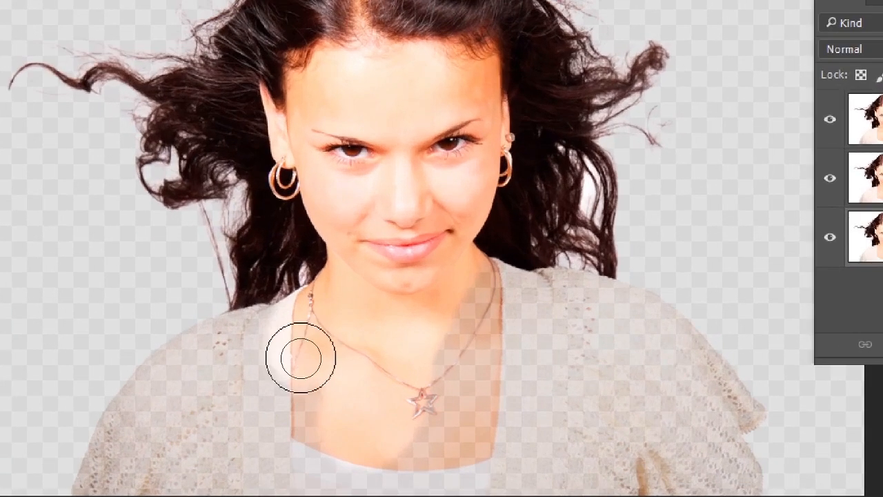
pyautogui.moveTo(276, 335)
pyautogui.mouseDown()
pyautogui.moveTo(213, 359)
pyautogui.moveTo(146, 439)
pyautogui.moveTo(131, 477)
pyautogui.mouseUp()
pyautogui.moveTo(131, 432)
pyautogui.mouseDown()
pyautogui.moveTo(141, 398)
pyautogui.moveTo(282, 317)
pyautogui.moveTo(219, 429)
pyautogui.moveTo(176, 432)
pyautogui.moveTo(162, 385)
pyautogui.moveTo(277, 311)
pyautogui.mouseUp()
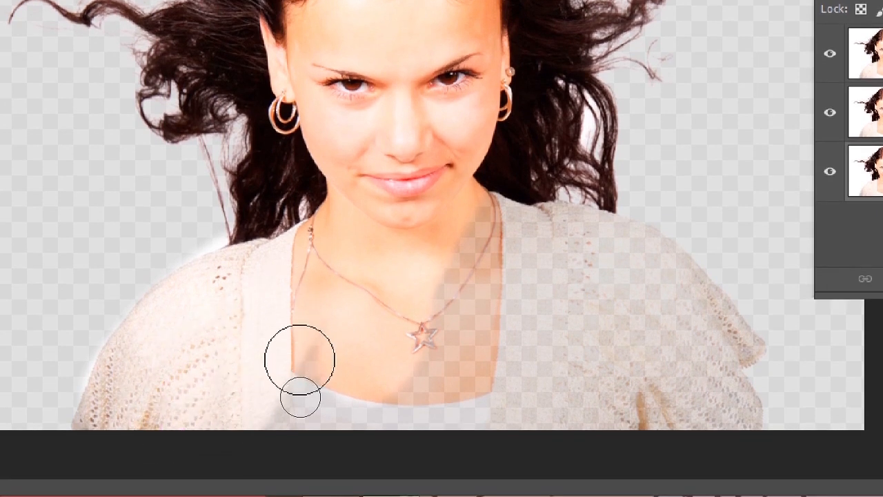
pyautogui.hotkey('ctrl', '4')
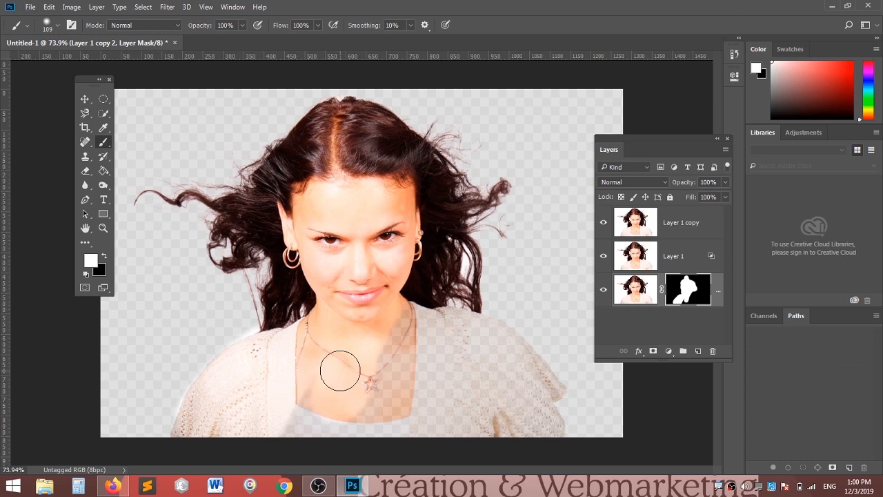
# Step: Set the brush to a diameter of 87 px with 100% hardness
pyautogui.keyDown('alt'); pyautogui.rightClick(340, 370); pyautogui.keyUp('alt')
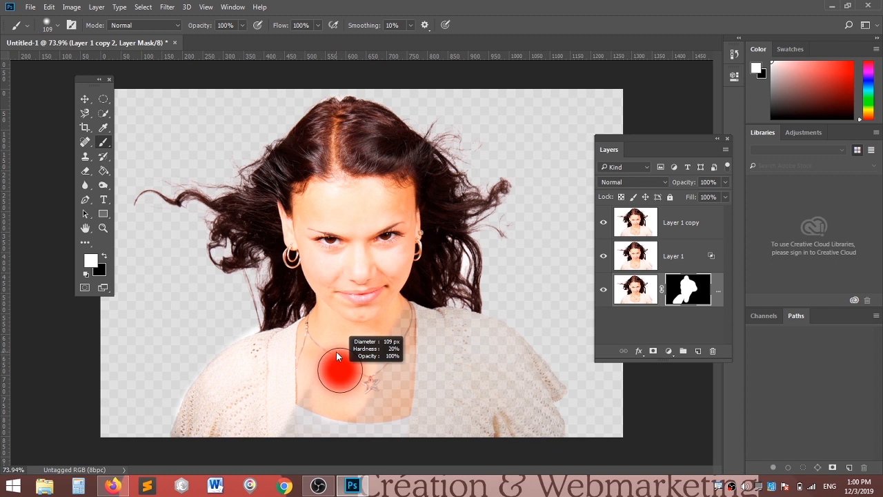
pyautogui.moveTo(336, 352)
pyautogui.mouseDown()
pyautogui.moveTo(337, 317)
pyautogui.moveTo(332, 379)
pyautogui.moveTo(340, 230)
pyautogui.mouseUp()
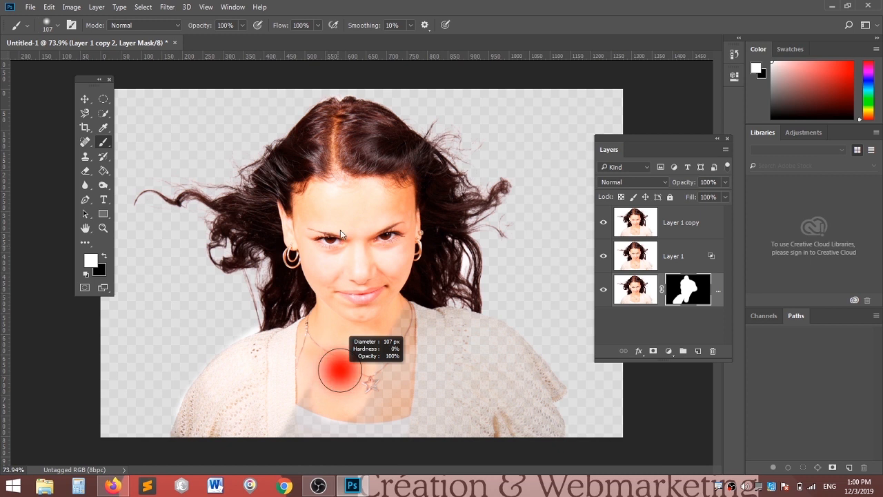
pyautogui.moveTo(352, 162)
pyautogui.mouseDown()
pyautogui.moveTo(320, 447)
pyautogui.moveTo(332, 203)
pyautogui.moveTo(310, 394)
pyautogui.moveTo(316, 372)
pyautogui.moveTo(439, 384)
pyautogui.moveTo(253, 386)
pyautogui.moveTo(462, 382)
pyautogui.moveTo(266, 390)
pyautogui.moveTo(299, 396)
pyautogui.mouseUp()
pyautogui.moveTo(317, 345)
pyautogui.mouseDown()
pyautogui.moveTo(317, 396)
pyautogui.moveTo(286, 379)
pyautogui.moveTo(287, 408)
pyautogui.mouseUp()
pyautogui.moveTo(303, 353)
pyautogui.mouseDown()
pyautogui.moveTo(308, 326)
pyautogui.moveTo(325, 383)
pyautogui.moveTo(319, 418)
pyautogui.moveTo(277, 422)
pyautogui.mouseUp()
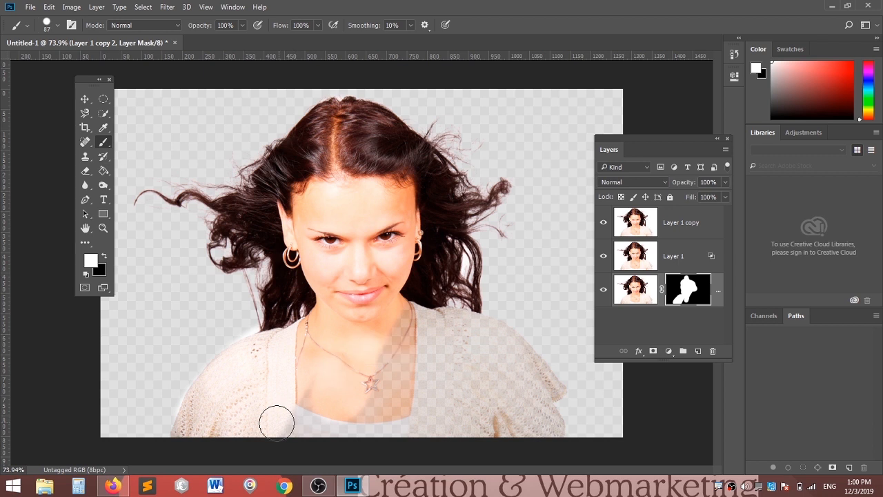
# Step: Paint white on the mask along the outer edge of the shoulder on the image's left side with the hard brush
pyautogui.scroll(3, 227, 399)
pyautogui.moveTo(246, 361)
pyautogui.mouseDown()
pyautogui.moveTo(287, 271)
pyautogui.moveTo(302, 279)
pyautogui.mouseUp()
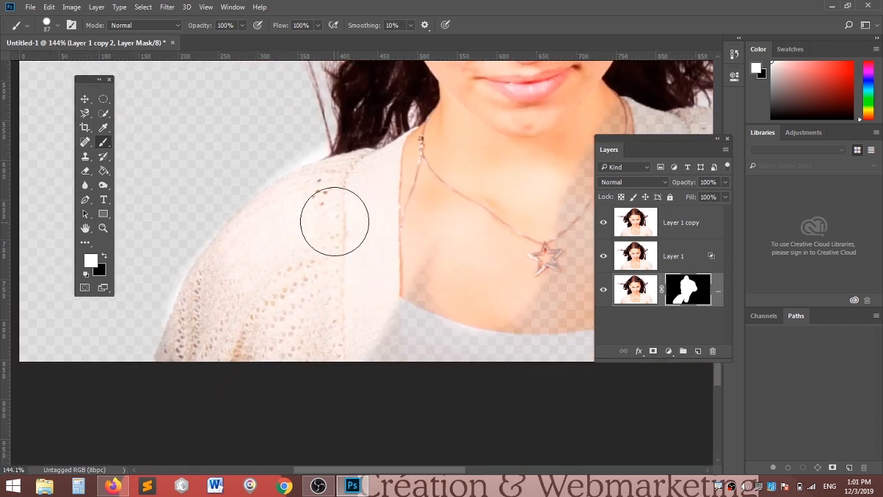
pyautogui.moveTo(283, 243)
pyautogui.mouseDown()
pyautogui.moveTo(213, 303)
pyautogui.moveTo(188, 334)
pyautogui.moveTo(249, 304)
pyautogui.moveTo(192, 358)
pyautogui.moveTo(227, 274)
pyautogui.mouseUp()
pyautogui.moveTo(289, 219)
pyautogui.mouseDown()
pyautogui.moveTo(242, 250)
pyautogui.moveTo(291, 216)
pyautogui.mouseUp()
pyautogui.moveTo(335, 189)
pyautogui.mouseDown()
pyautogui.moveTo(258, 228)
pyautogui.moveTo(218, 264)
pyautogui.moveTo(172, 361)
pyautogui.moveTo(211, 308)
pyautogui.mouseUp()
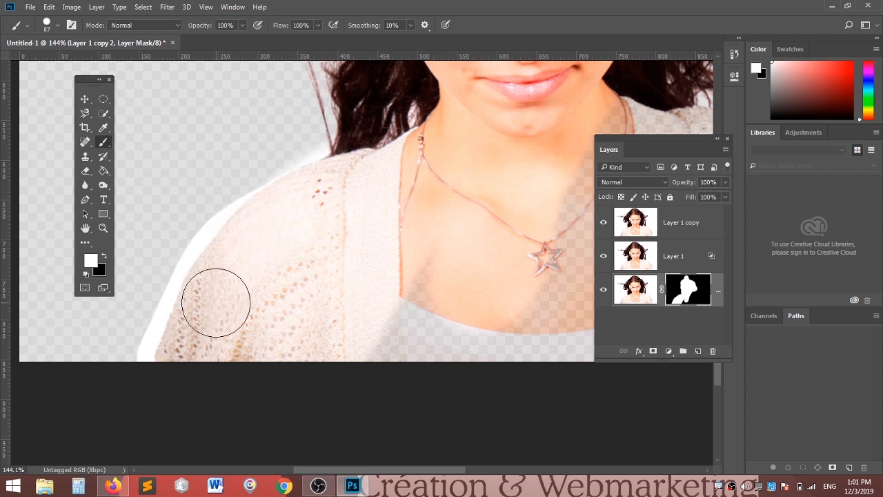
# Step: Switch the foreground color to black and paint out the wide white fringe outside the shoulder on the mask
pyautogui.press('x')
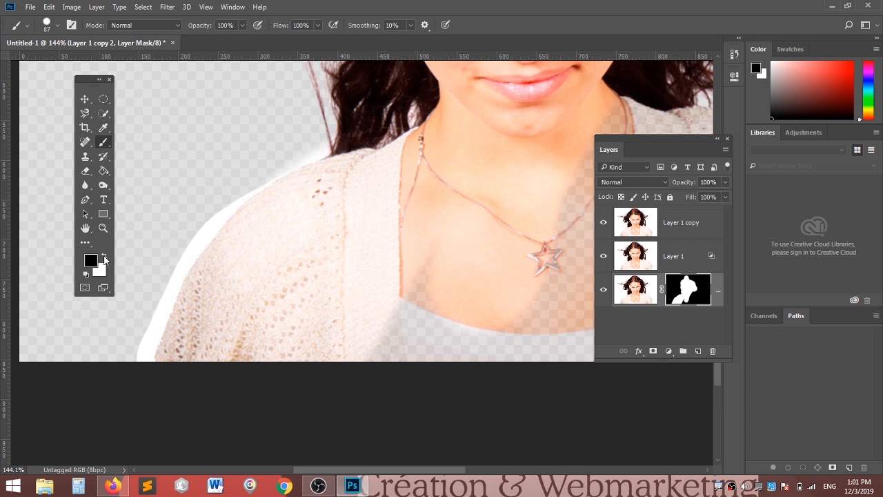
pyautogui.moveTo(205, 186)
pyautogui.mouseDown()
pyautogui.moveTo(150, 268)
pyautogui.moveTo(120, 332)
pyautogui.mouseUp()
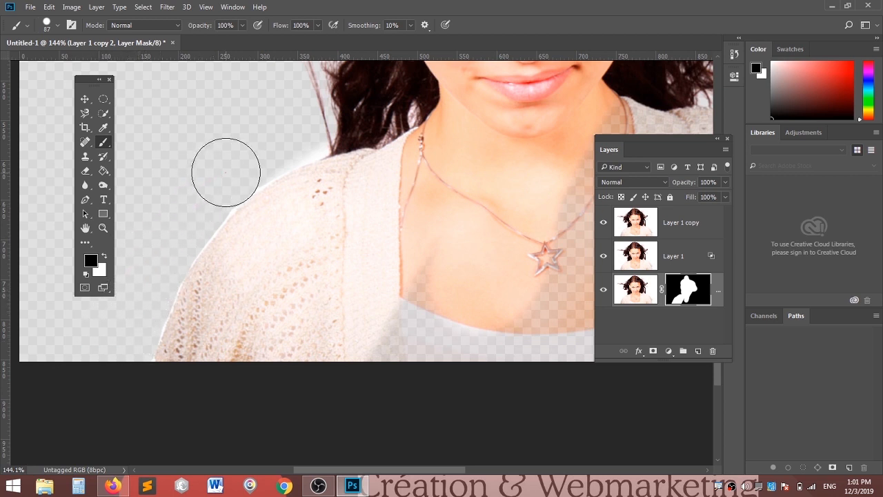
pyautogui.press('x')
pyautogui.press('x')
# Step: Reduce the brush to 21 px, paint black along the upper curve of the shoulder edge, and undo the last stroke
pyautogui.moveTo(228, 165); pyautogui.dragTo(222, 166)
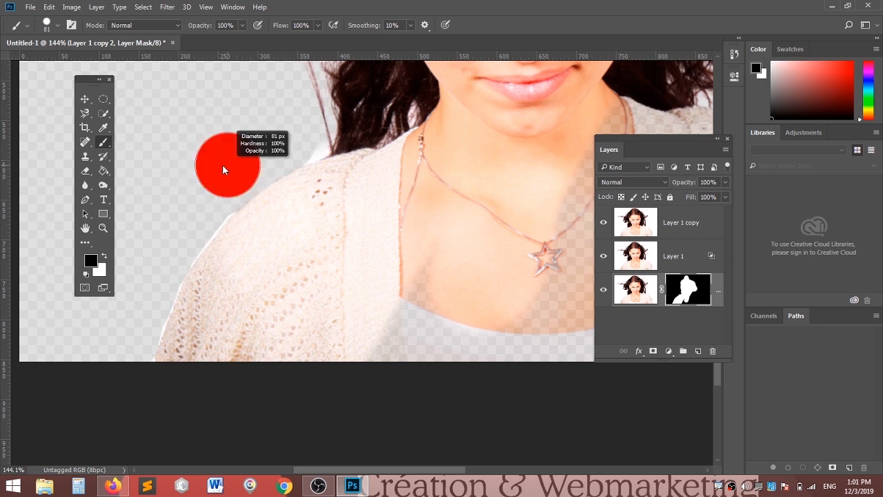
pyautogui.scroll(3, 188, 238)
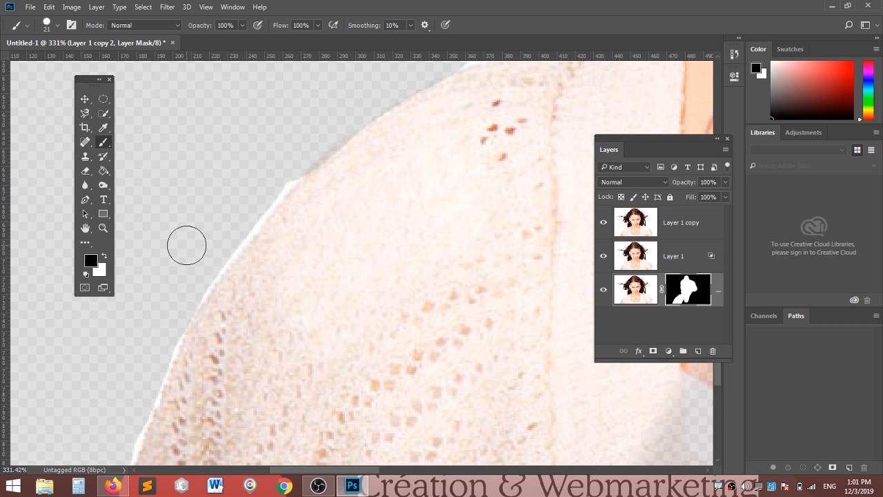
pyautogui.scroll(3, 228, 252)
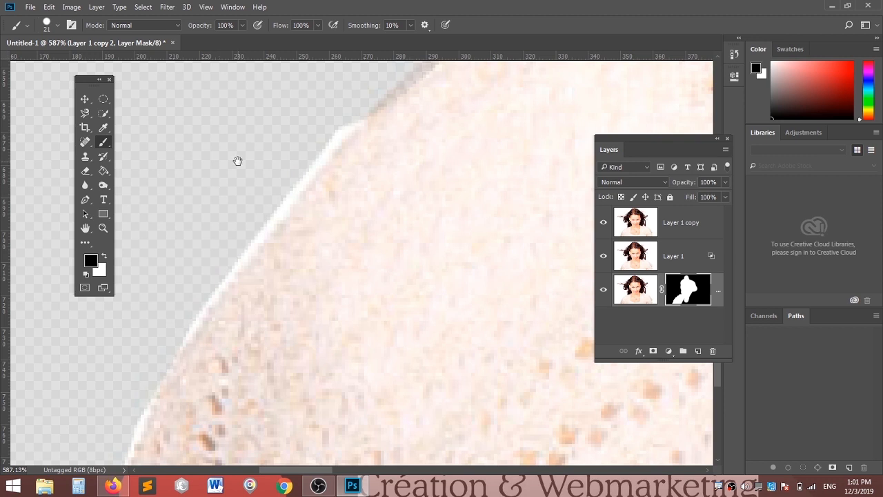
pyautogui.moveTo(231, 199); pyautogui.dragTo(232, 311)
pyautogui.moveTo(256, 276); pyautogui.dragTo(362, 51)
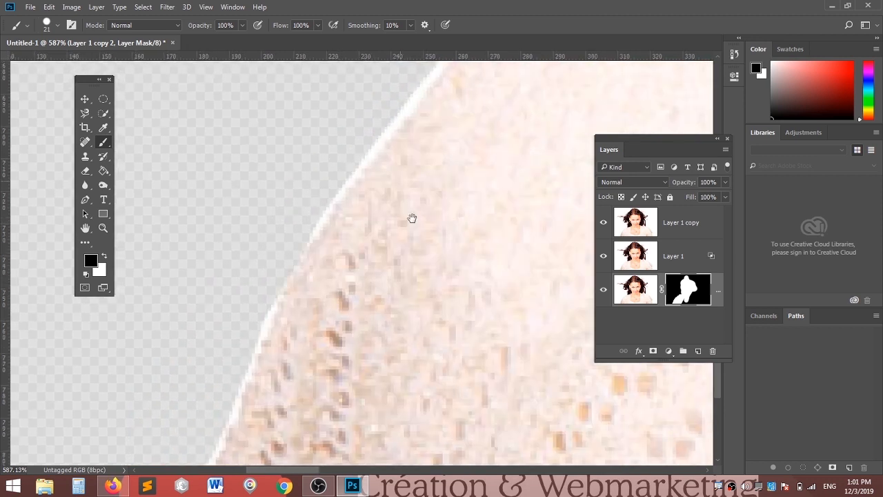
pyautogui.moveTo(365, 296); pyautogui.dragTo(321, 383)
pyautogui.moveTo(369, 146)
pyautogui.mouseDown()
pyautogui.moveTo(345, 257)
pyautogui.moveTo(315, 319)
pyautogui.moveTo(309, 290)
pyautogui.mouseUp()
pyautogui.moveTo(333, 210)
pyautogui.mouseDown()
pyautogui.moveTo(225, 333)
pyautogui.moveTo(337, 207)
pyautogui.moveTo(268, 280)
pyautogui.moveTo(261, 225)
pyautogui.moveTo(293, 213)
pyautogui.mouseUp()
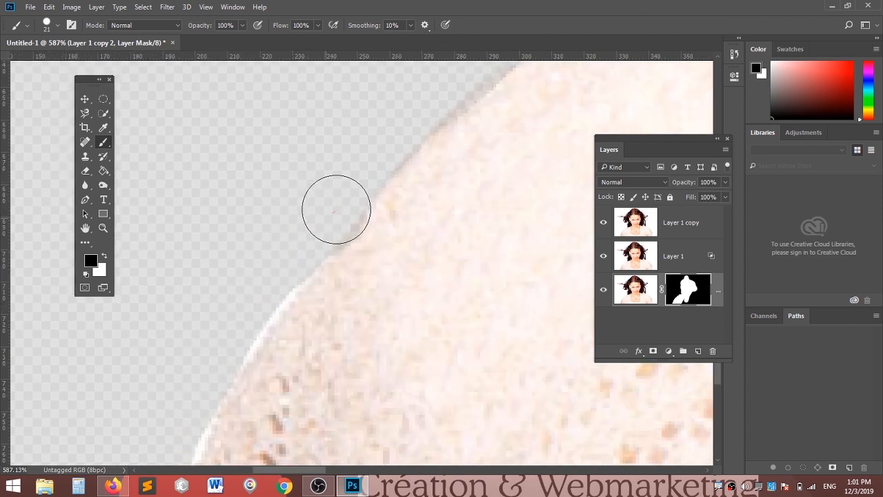
pyautogui.hotkey('ctrl', 'z')
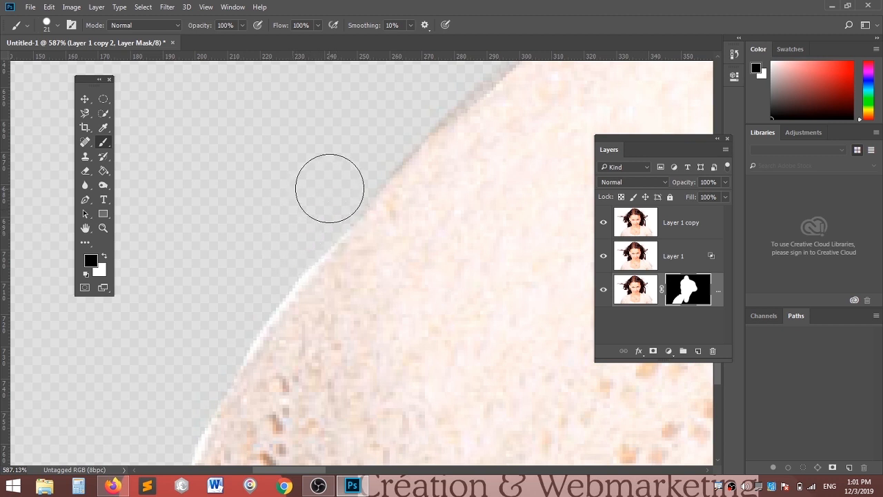
# Step: Paint out the remaining white fringe down the sleeve's outer edge to the bottom of the image
pyautogui.moveTo(306, 222); pyautogui.dragTo(217, 361)
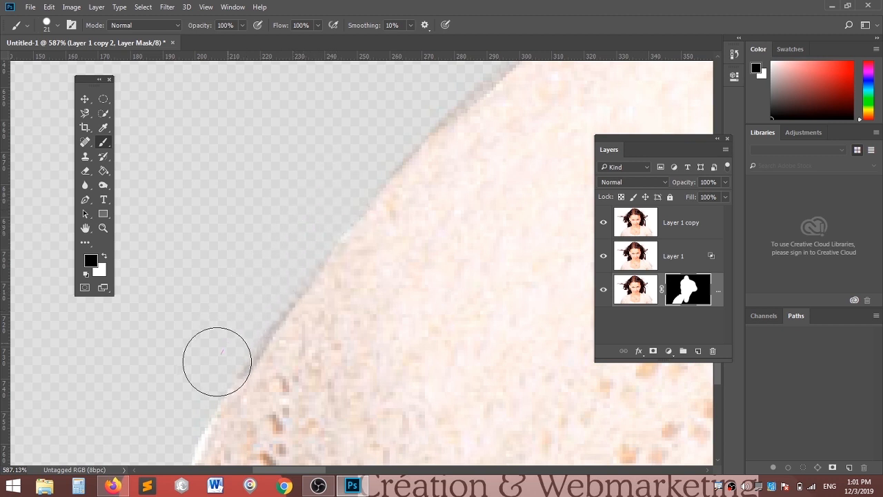
pyautogui.moveTo(253, 227); pyautogui.dragTo(287, 150)
pyautogui.moveTo(252, 261); pyautogui.dragTo(313, 130)
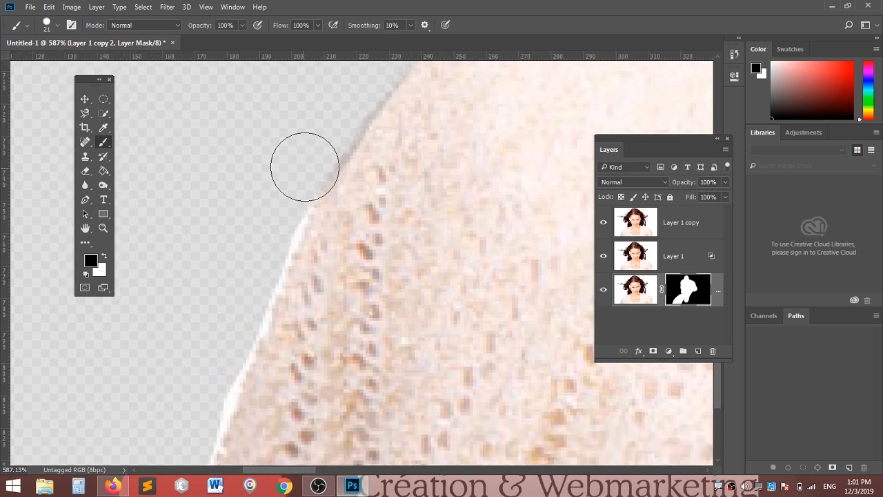
pyautogui.moveTo(293, 170)
pyautogui.mouseDown()
pyautogui.moveTo(228, 313)
pyautogui.moveTo(234, 306)
pyautogui.mouseUp()
pyautogui.moveTo(231, 262); pyautogui.dragTo(296, 131)
pyautogui.moveTo(304, 168); pyautogui.dragTo(244, 372)
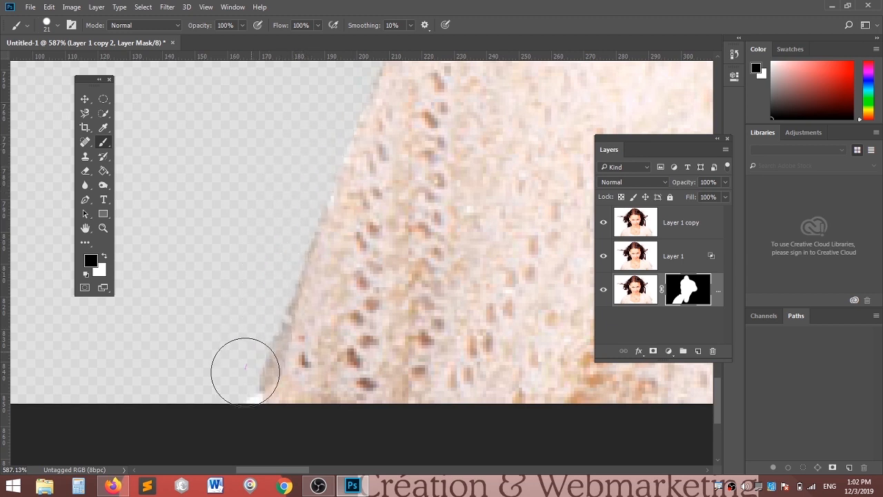
# Step: Mask out the white patch between the loose hair strands and the top of the shoulder, reducing the brush to 6 px
pyautogui.keyDown('alt'); pyautogui.scroll(-2, 176, 246); pyautogui.keyUp('alt')
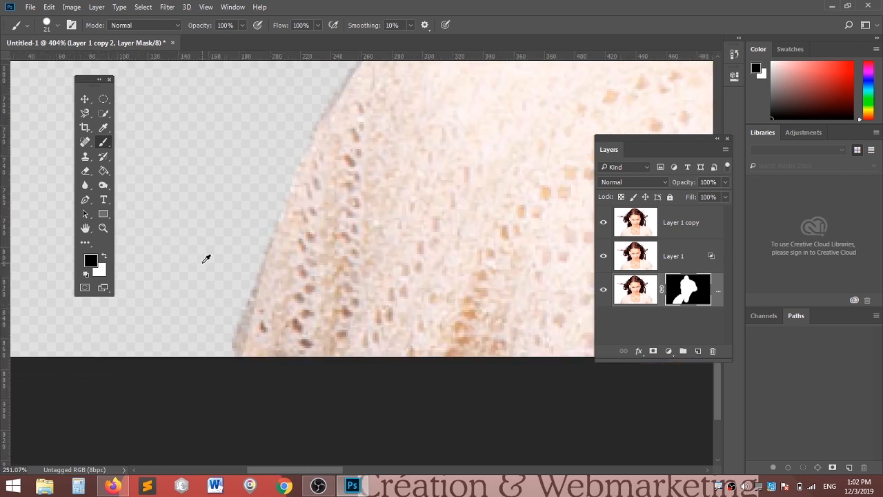
pyautogui.keyDown('alt'); pyautogui.scroll(-6, 288, 191); pyautogui.keyUp('alt')
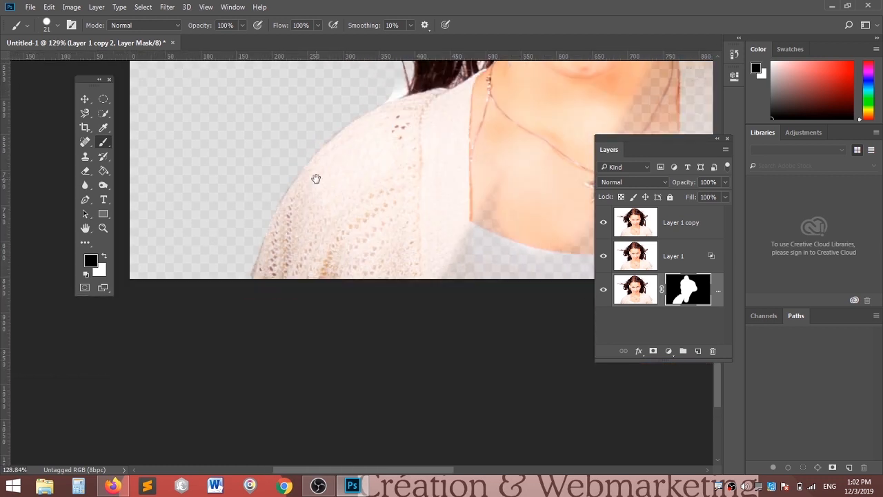
pyautogui.moveTo(296, 216); pyautogui.dragTo(318, 415)
pyautogui.moveTo(373, 338)
pyautogui.mouseDown()
pyautogui.moveTo(318, 292)
pyautogui.moveTo(343, 311)
pyautogui.moveTo(321, 300)
pyautogui.moveTo(300, 335)
pyautogui.mouseUp()
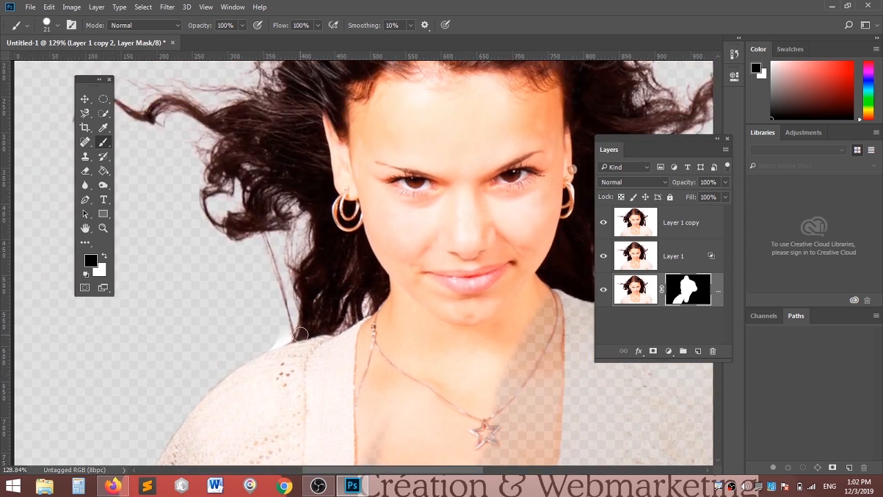
pyautogui.scroll(7, 300, 334)
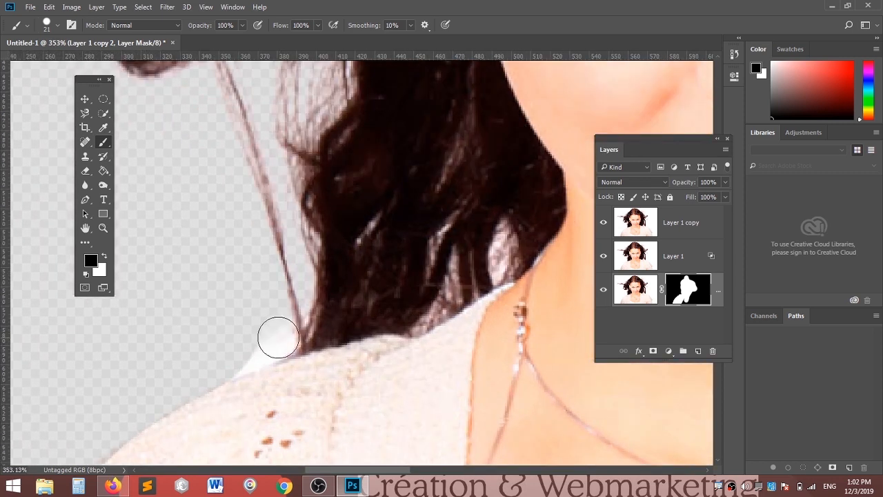
pyautogui.moveTo(259, 335)
pyautogui.mouseDown()
pyautogui.moveTo(216, 316)
pyautogui.moveTo(232, 325)
pyautogui.mouseUp()
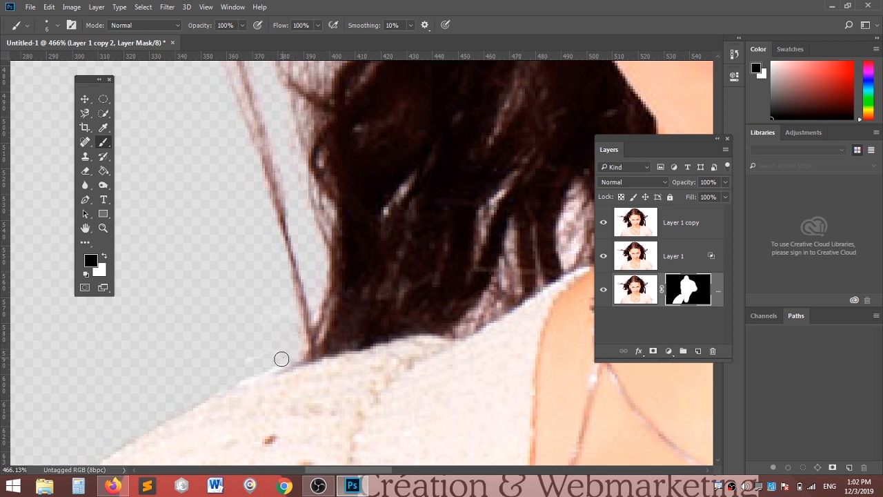
# Step: Enlarge the brush to 172 px, switch the foreground to white, and paint over the chest and the inner part of the opposite shoulder
pyautogui.scroll(-5, 235, 287)
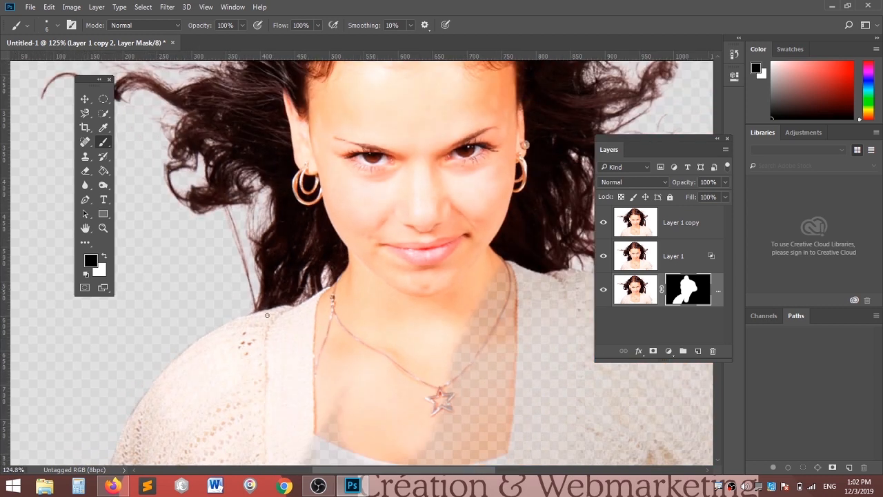
pyautogui.moveTo(289, 313); pyautogui.dragTo(97, 220)
pyautogui.moveTo(298, 303)
pyautogui.mouseDown()
pyautogui.moveTo(356, 300)
pyautogui.moveTo(320, 301)
pyautogui.moveTo(282, 215)
pyautogui.moveTo(276, 269)
pyautogui.moveTo(256, 235)
pyautogui.moveTo(241, 325)
pyautogui.moveTo(237, 282)
pyautogui.moveTo(250, 304)
pyautogui.mouseUp()
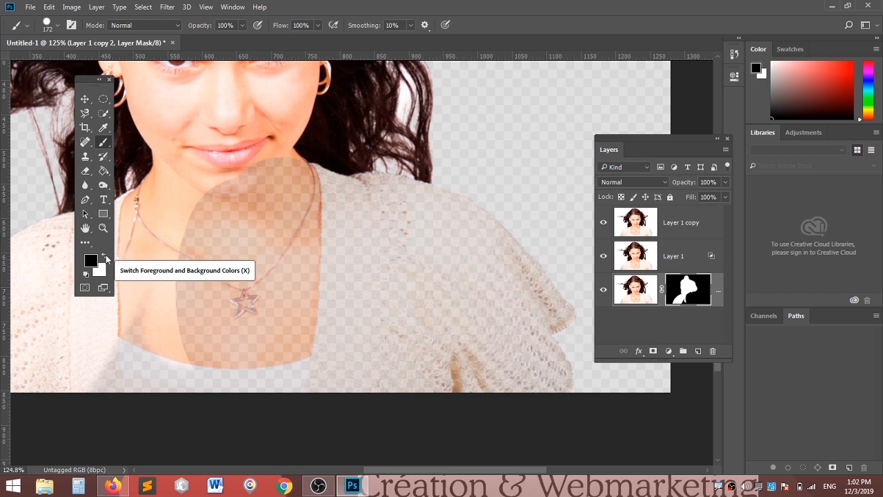
pyautogui.click(105, 257)
pyautogui.moveTo(233, 301)
pyautogui.mouseDown()
pyautogui.moveTo(240, 160)
pyautogui.moveTo(280, 275)
pyautogui.moveTo(225, 346)
pyautogui.moveTo(199, 357)
pyautogui.moveTo(185, 307)
pyautogui.moveTo(131, 367)
pyautogui.moveTo(240, 351)
pyautogui.moveTo(324, 275)
pyautogui.moveTo(308, 344)
pyautogui.moveTo(318, 230)
pyautogui.moveTo(358, 258)
pyautogui.moveTo(401, 339)
pyautogui.moveTo(330, 354)
pyautogui.moveTo(427, 316)
pyautogui.mouseUp()
pyautogui.scroll(2, 429, 314)
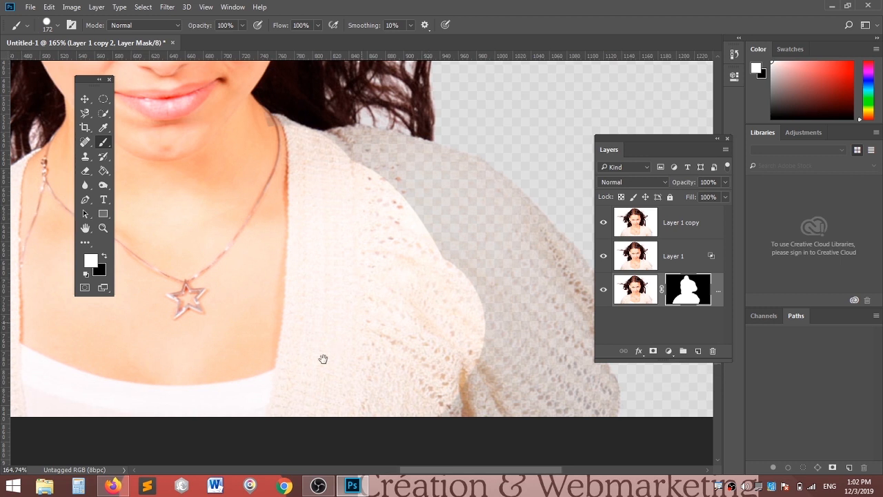
# Step: Paint white over the remaining semi-transparent areas of the shoulder and sleeve, reducing the brush to 29 px
pyautogui.scroll(3, 321, 357)
pyautogui.moveTo(360, 348); pyautogui.dragTo(292, 318)
pyautogui.moveTo(204, 216)
pyautogui.mouseDown()
pyautogui.moveTo(256, 227)
pyautogui.moveTo(215, 212)
pyautogui.moveTo(254, 209)
pyautogui.moveTo(372, 252)
pyautogui.moveTo(516, 393)
pyautogui.moveTo(505, 404)
pyautogui.moveTo(361, 321)
pyautogui.moveTo(360, 357)
pyautogui.mouseUp()
pyautogui.press('space')
pyautogui.moveTo(309, 321); pyautogui.dragTo(275, 107)
pyautogui.moveTo(340, 279)
pyautogui.mouseDown()
pyautogui.moveTo(388, 355)
pyautogui.moveTo(474, 378)
pyautogui.moveTo(463, 322)
pyautogui.moveTo(499, 374)
pyautogui.moveTo(334, 367)
pyautogui.moveTo(339, 378)
pyautogui.mouseUp()
pyautogui.press('space')
pyautogui.moveTo(286, 184); pyautogui.dragTo(284, 329)
pyautogui.moveTo(314, 280); pyautogui.dragTo(280, 269)
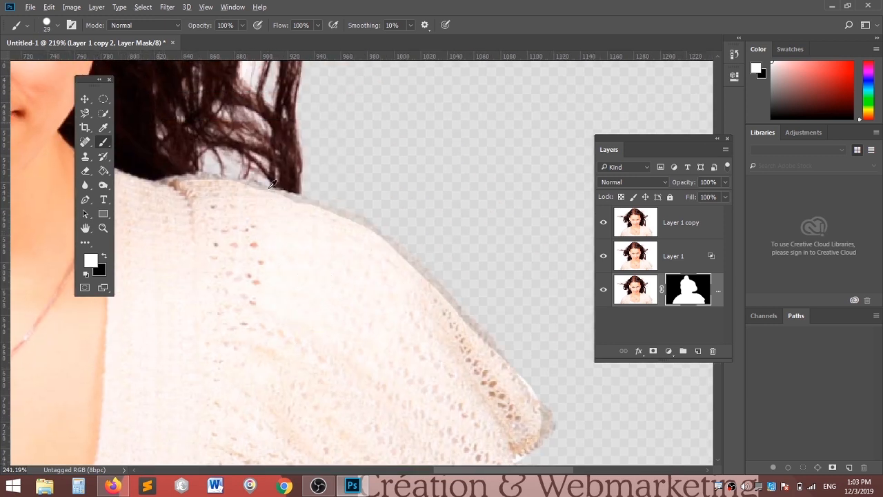
# Step: Paint white along the inside of the shoulder's upper edge, from beneath the hair down to the sleeve's outer fold
pyautogui.scroll(3, 276, 189)
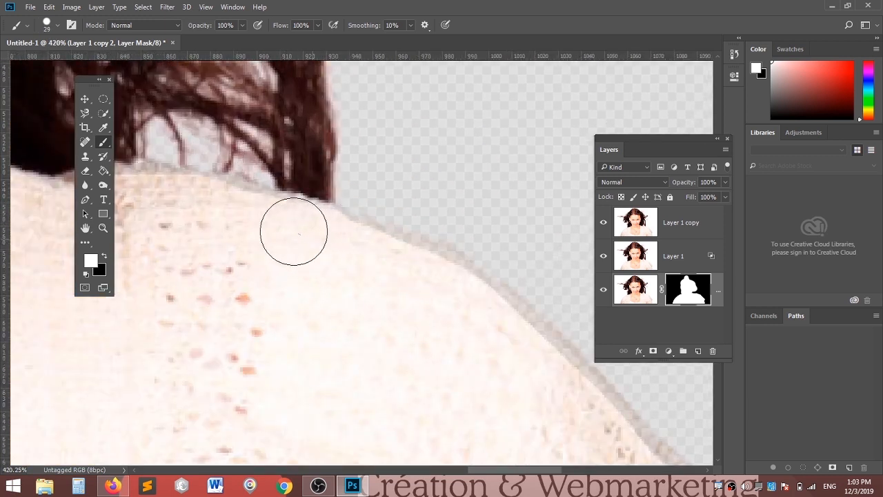
pyautogui.press('space')
pyautogui.moveTo(252, 275)
pyautogui.mouseDown()
pyautogui.moveTo(270, 283)
pyautogui.moveTo(253, 250)
pyautogui.mouseUp()
pyautogui.press('space')
pyautogui.moveTo(314, 308); pyautogui.dragTo(75, 310)
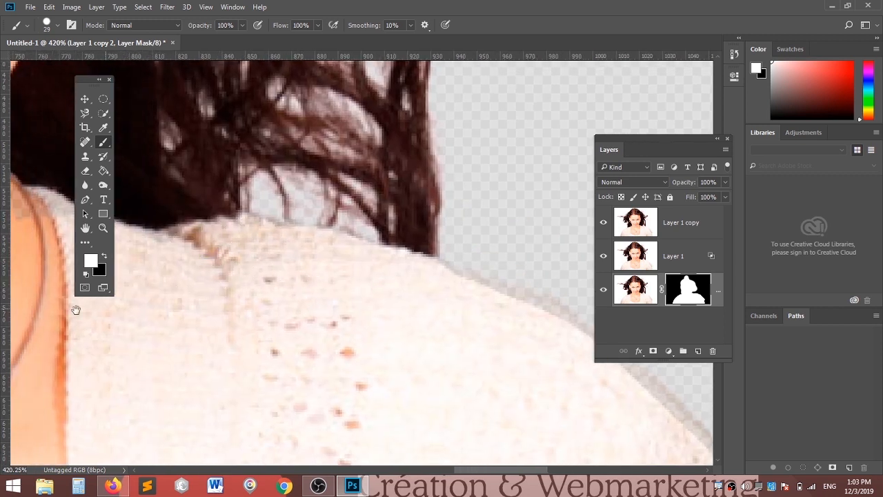
pyautogui.moveTo(240, 284)
pyautogui.mouseDown()
pyautogui.moveTo(386, 177)
pyautogui.moveTo(448, 156)
pyautogui.mouseUp()
pyautogui.press('space')
pyautogui.moveTo(229, 300); pyautogui.dragTo(286, 317)
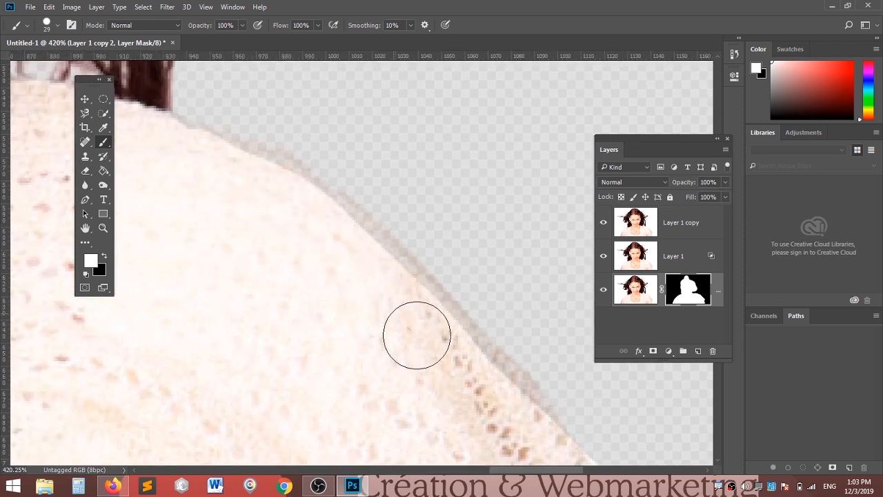
pyautogui.moveTo(401, 346); pyautogui.dragTo(292, 189)
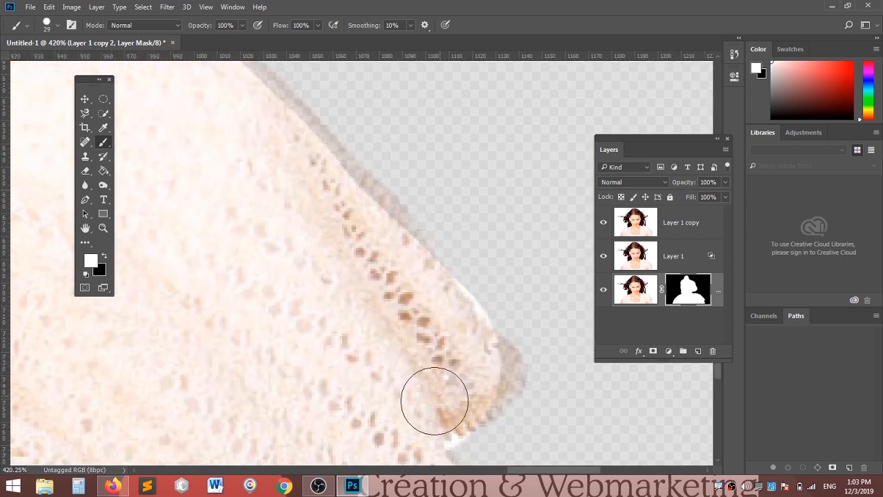
# Step: Switch the foreground to black, reduce the brush to 10 px, and mask out the white fringe at the sleeve's notch and outer fold
pyautogui.scroll(-4, 401, 358)
pyautogui.moveTo(389, 380); pyautogui.dragTo(358, 338)
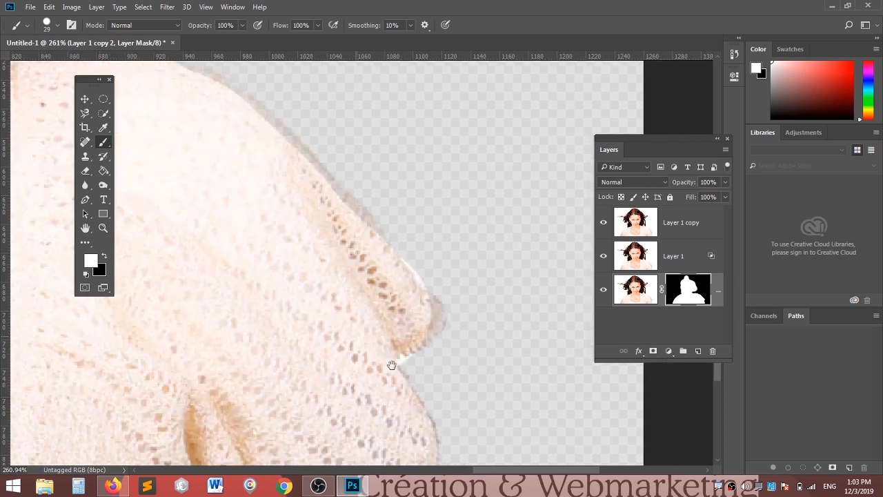
pyautogui.moveTo(392, 365); pyautogui.dragTo(350, 304)
pyautogui.moveTo(393, 336); pyautogui.dragTo(385, 319)
pyautogui.scroll(8, 351, 264)
pyautogui.moveTo(392, 281); pyautogui.dragTo(349, 276)
pyautogui.press('x')
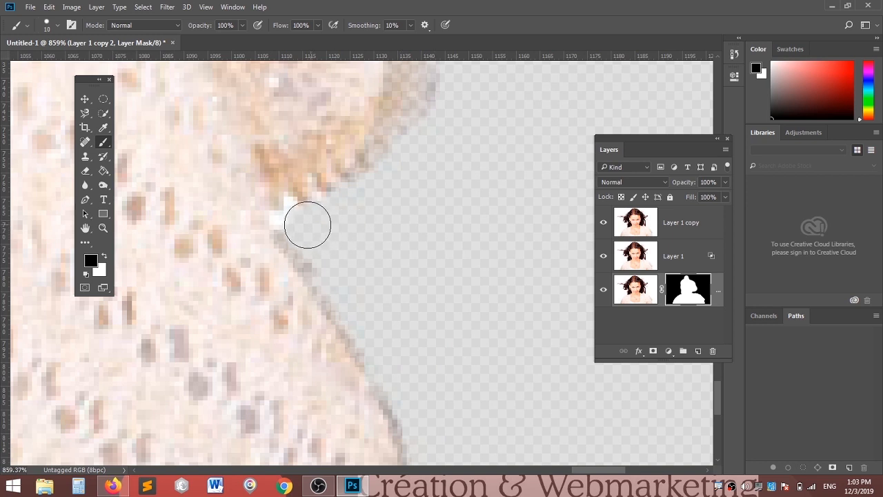
pyautogui.moveTo(386, 217); pyautogui.dragTo(342, 376)
pyautogui.moveTo(340, 200); pyautogui.dragTo(407, 376)
pyautogui.moveTo(409, 292); pyautogui.dragTo(361, 238)
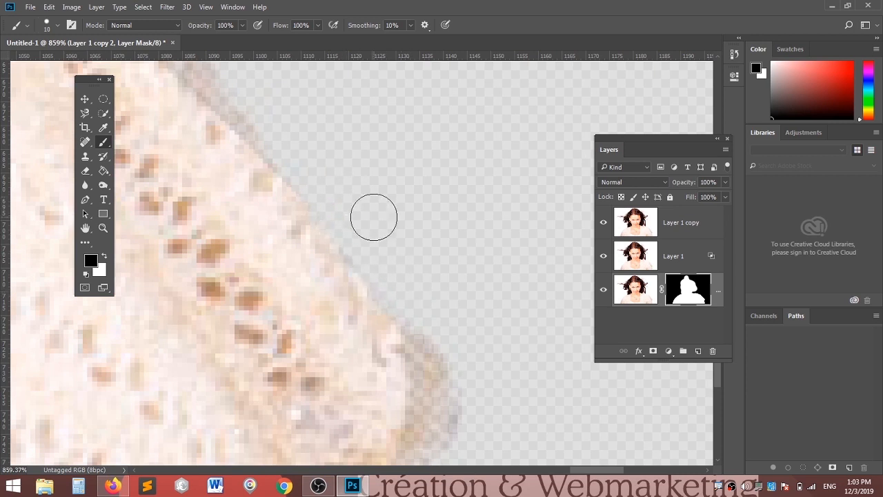
# Step: Hide the Layer 1 copy layer to view the cutout of the two layers beneath it
pyautogui.keyDown('alt'); pyautogui.scroll(-5, 373, 218); pyautogui.keyUp('alt')
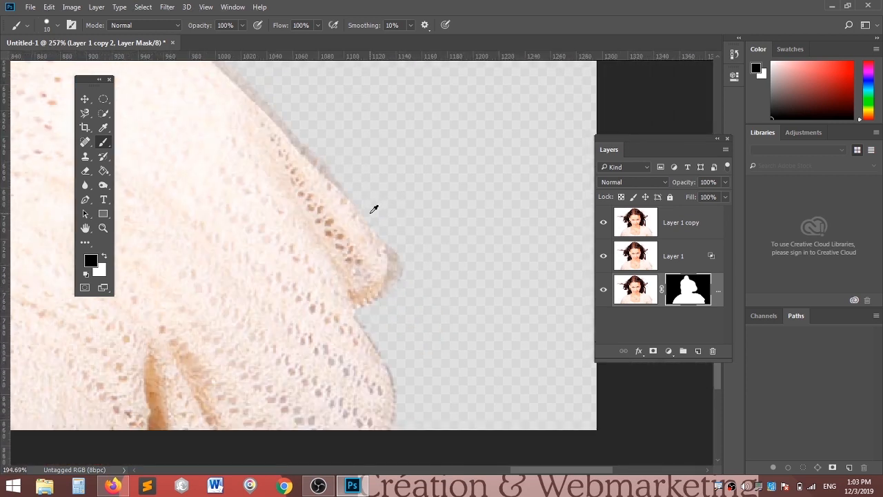
pyautogui.keyDown('alt'); pyautogui.scroll(-3, 370, 213); pyautogui.keyUp('alt')
pyautogui.moveTo(370, 314); pyautogui.dragTo(449, 416)
pyautogui.moveTo(318, 159); pyautogui.dragTo(394, 172)
pyautogui.keyDown('alt'); pyautogui.scroll(-1, 380, 176); pyautogui.keyUp('alt')
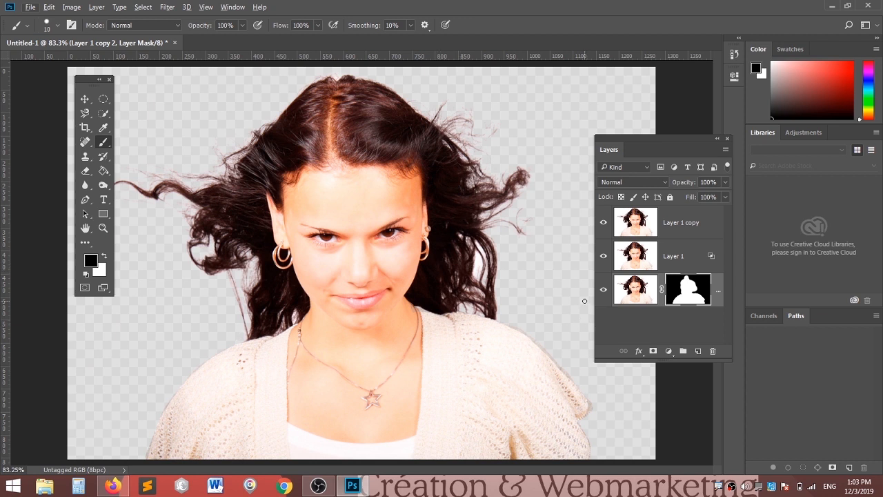
pyautogui.click(604, 222)
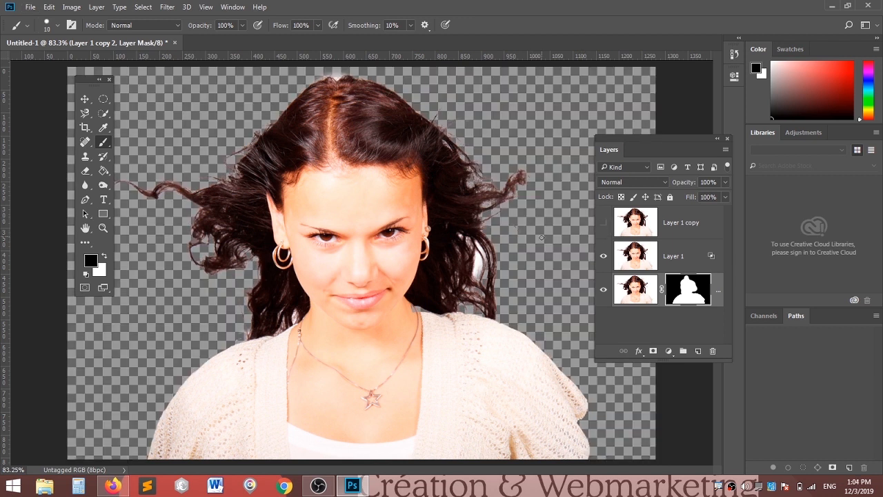
# Step: Paint black over the large white gap between the loose hair strands beside the earring
pyautogui.scroll(8, 512, 254)
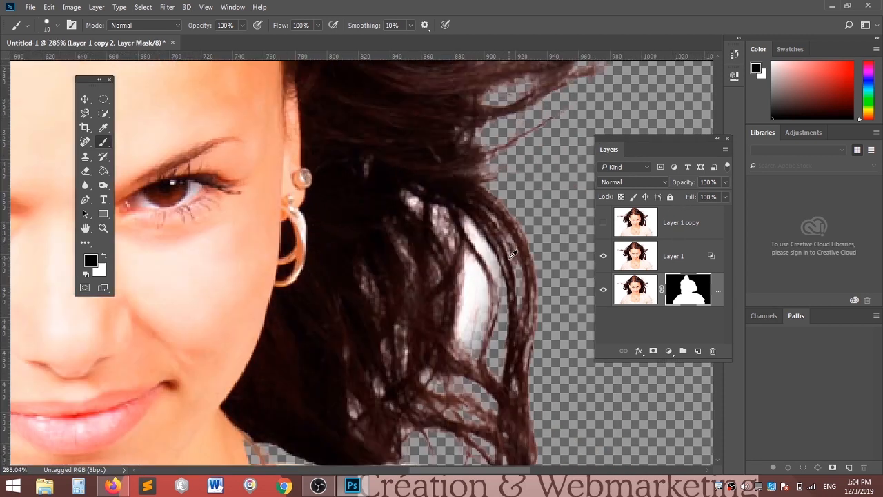
pyautogui.moveTo(513, 254); pyautogui.dragTo(444, 276)
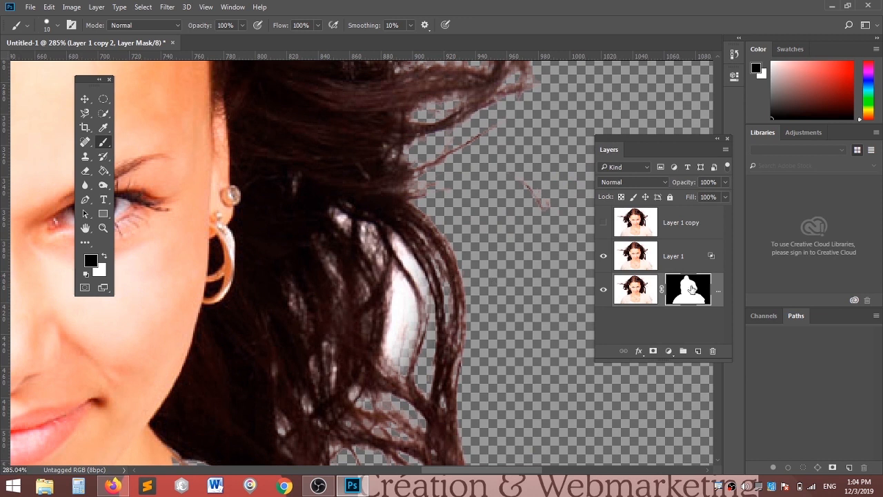
pyautogui.moveTo(403, 334)
pyautogui.mouseDown()
pyautogui.moveTo(406, 293)
pyautogui.moveTo(391, 357)
pyautogui.moveTo(415, 332)
pyautogui.moveTo(389, 285)
pyautogui.mouseUp()
pyautogui.scroll(5, 400, 282)
# Step: Reduce the brush to 3 px and mask out the narrow white slivers between the hair strands above that gap
pyautogui.keyDown('alt'); pyautogui.rightClick(408, 298); pyautogui.keyUp('alt')
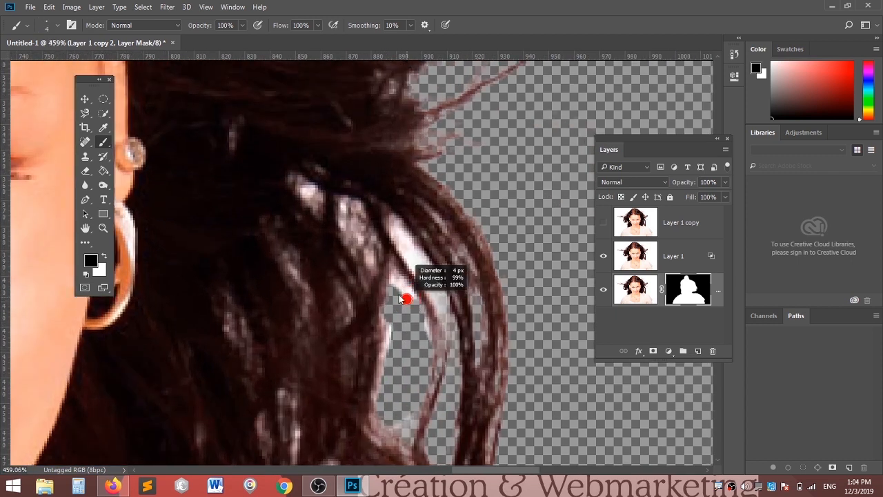
pyautogui.scroll(4, 408, 298)
pyautogui.moveTo(467, 313)
pyautogui.mouseDown()
pyautogui.moveTo(392, 186)
pyautogui.moveTo(482, 321)
pyautogui.moveTo(445, 341)
pyautogui.moveTo(426, 330)
pyautogui.moveTo(395, 284)
pyautogui.moveTo(426, 344)
pyautogui.moveTo(427, 319)
pyautogui.moveTo(457, 385)
pyautogui.moveTo(414, 356)
pyautogui.moveTo(388, 377)
pyautogui.moveTo(379, 406)
pyautogui.mouseUp()
pyautogui.moveTo(425, 247); pyautogui.dragTo(399, 201)
pyautogui.moveTo(222, 116); pyautogui.dragTo(220, 123)
pyautogui.scroll(-2, 443, 290)
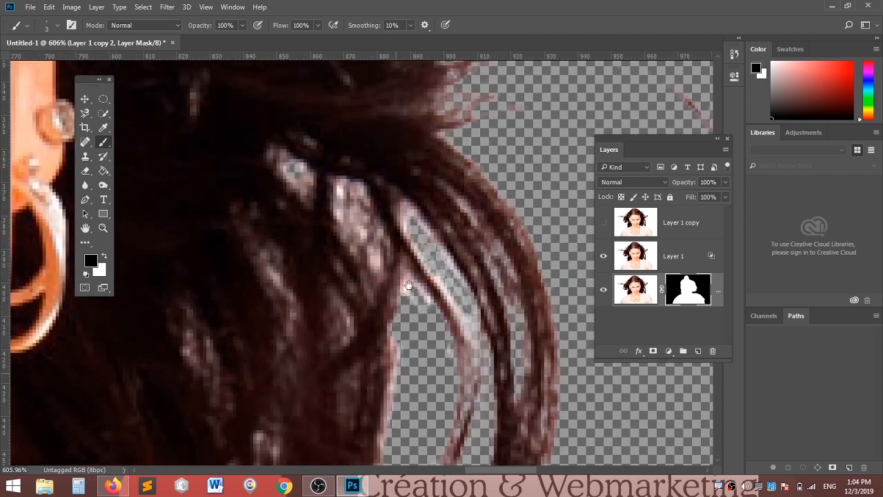
pyautogui.scroll(-3, 407, 283)
pyautogui.scroll(-4, 407, 280)
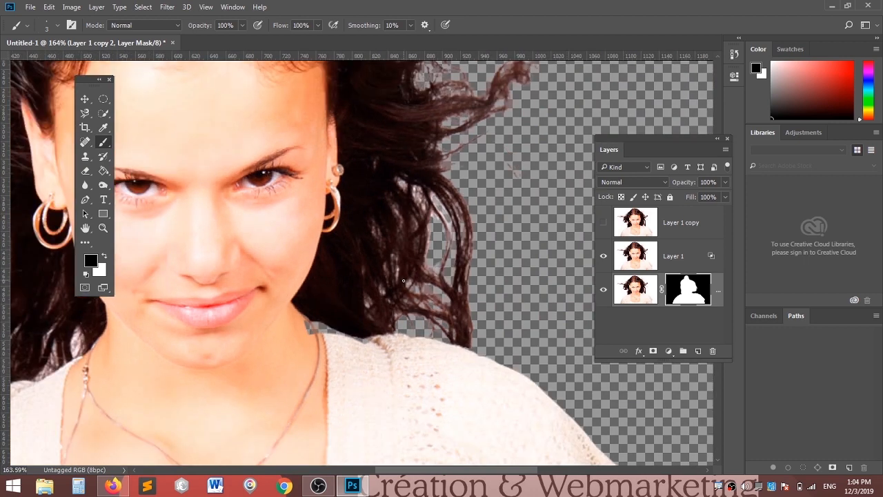
# Step: Mask out the white halo above the hair parting at the crown, enlarging the brush to 9 px
pyautogui.moveTo(426, 323); pyautogui.dragTo(461, 421)
pyautogui.moveTo(265, 231); pyautogui.dragTo(412, 402)
pyautogui.scroll(5, 333, 151)
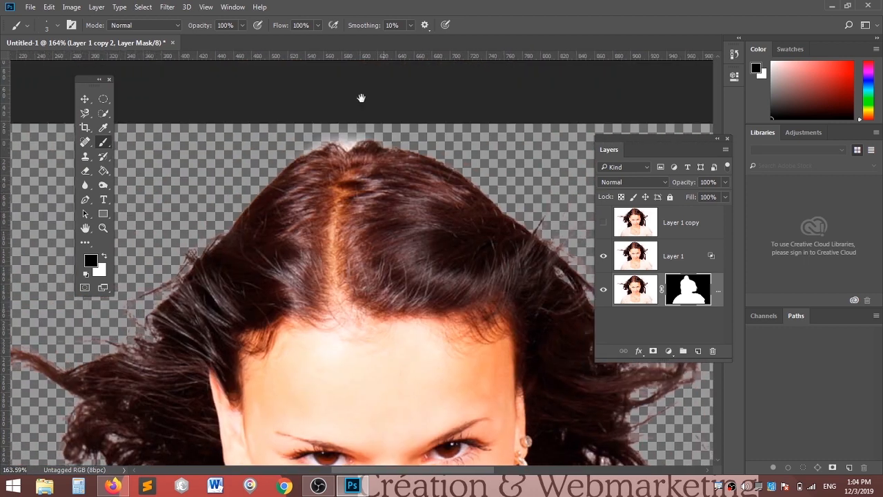
pyautogui.scroll(1, 339, 196)
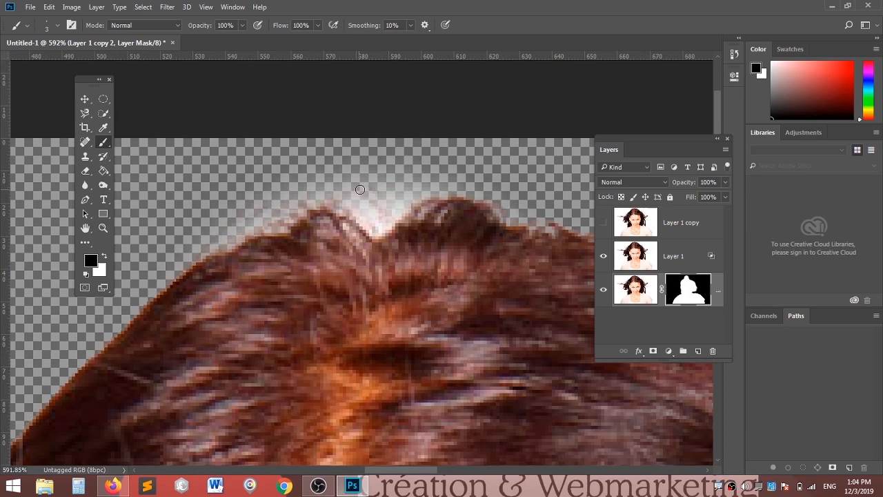
pyautogui.moveTo(358, 180)
pyautogui.mouseDown()
pyautogui.moveTo(380, 179)
pyautogui.moveTo(378, 195)
pyautogui.moveTo(411, 198)
pyautogui.moveTo(325, 197)
pyautogui.moveTo(176, 231)
pyautogui.mouseUp()
pyautogui.moveTo(377, 215)
pyautogui.mouseDown()
pyautogui.moveTo(442, 177)
pyautogui.moveTo(510, 176)
pyautogui.moveTo(242, 181)
pyautogui.mouseUp()
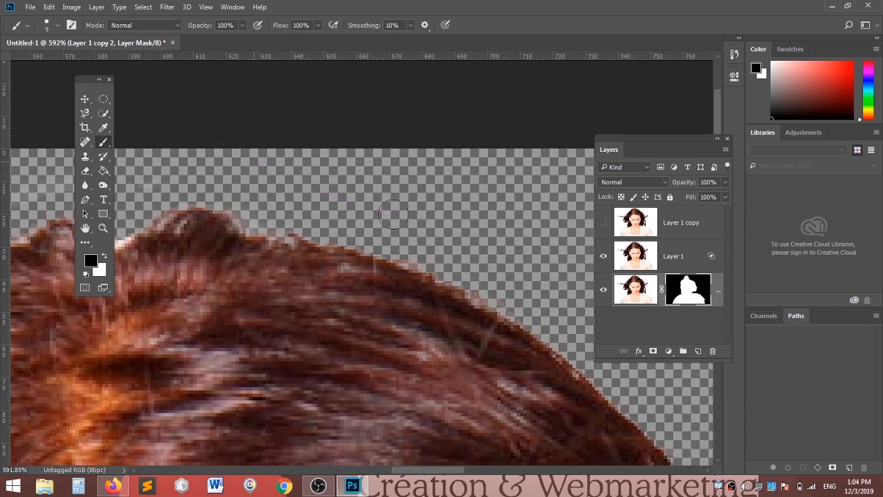
pyautogui.press('super')
pyautogui.press('super')
# Step: Inspect the whole cutout and the flying hair strands on both sides of the head for leftover white fringes
pyautogui.scroll(-3, 376, 209)
pyautogui.scroll(-5, 378, 204)
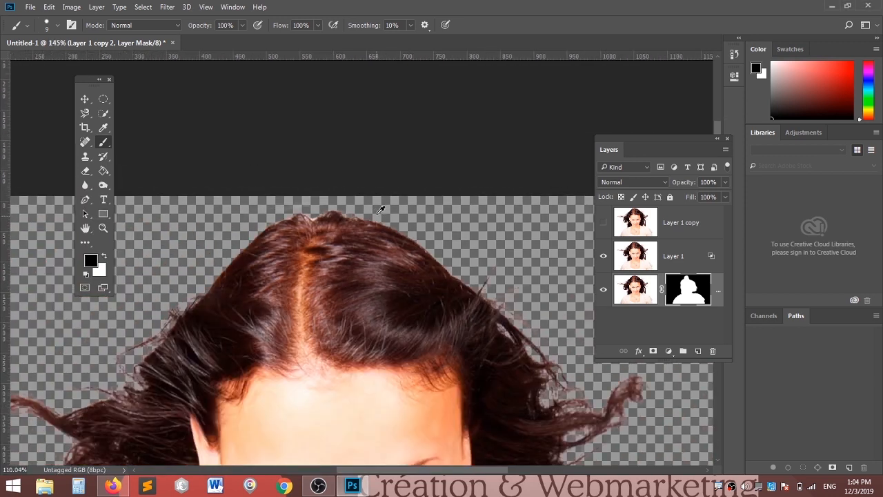
pyautogui.scroll(-2, 377, 216)
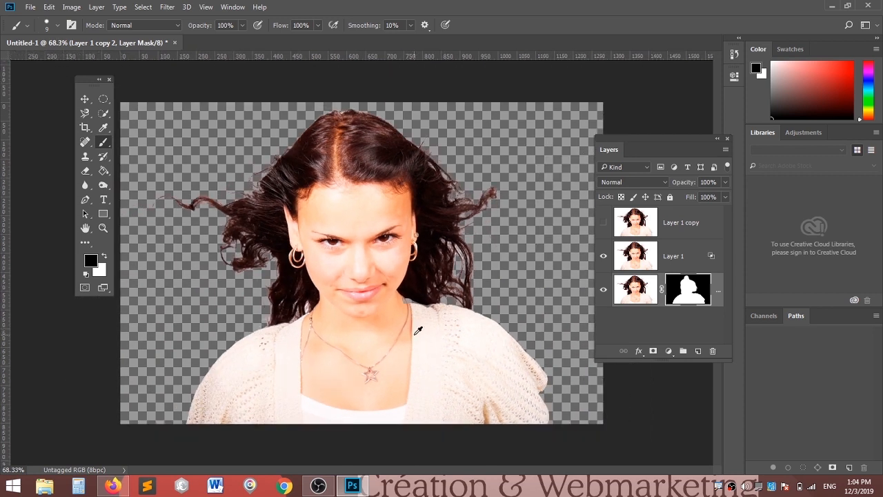
pyautogui.scroll(-1, 412, 329)
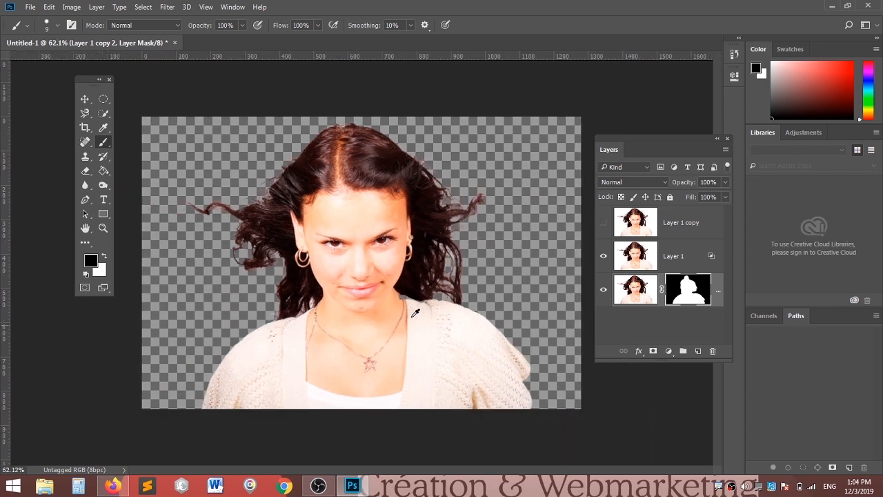
pyautogui.scroll(3, 372, 290)
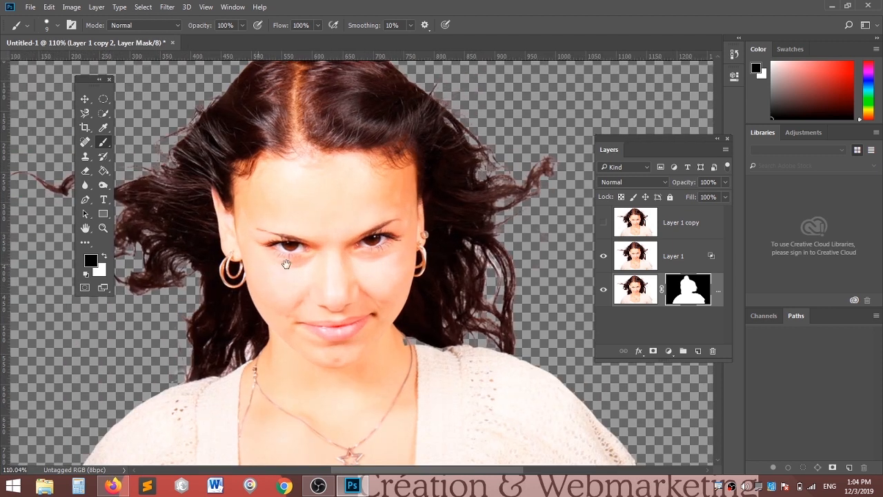
pyautogui.scroll(3, 286, 265)
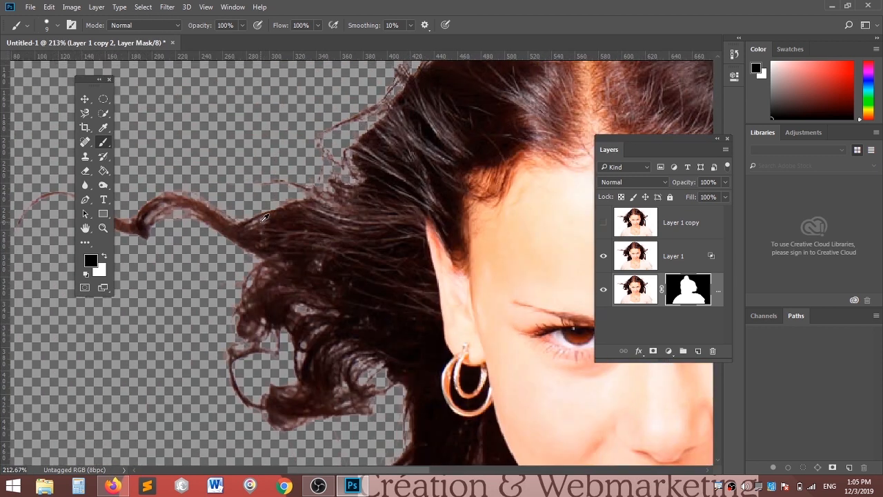
pyautogui.scroll(3, 264, 218)
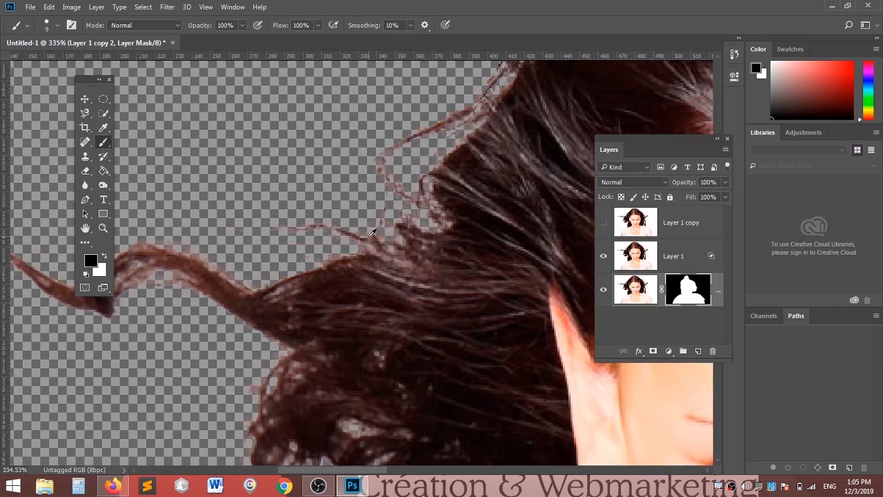
pyautogui.scroll(2, 370, 234)
pyautogui.scroll(-4, 365, 262)
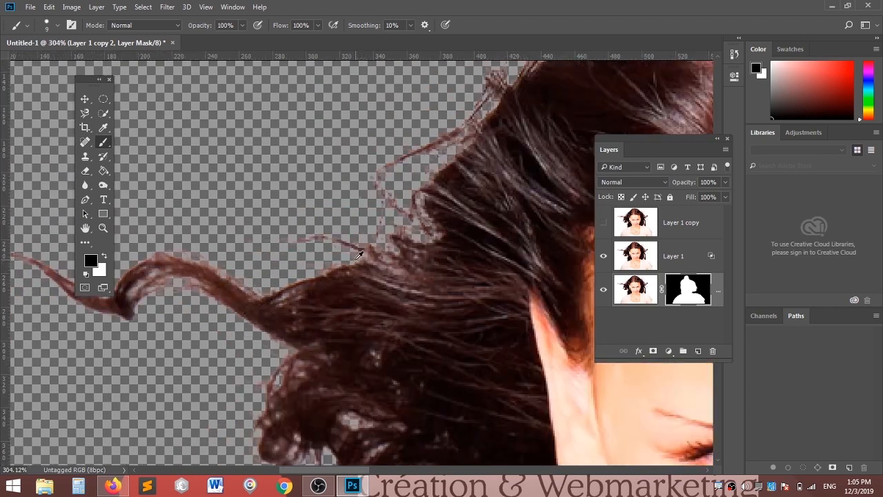
pyautogui.scroll(-3, 353, 267)
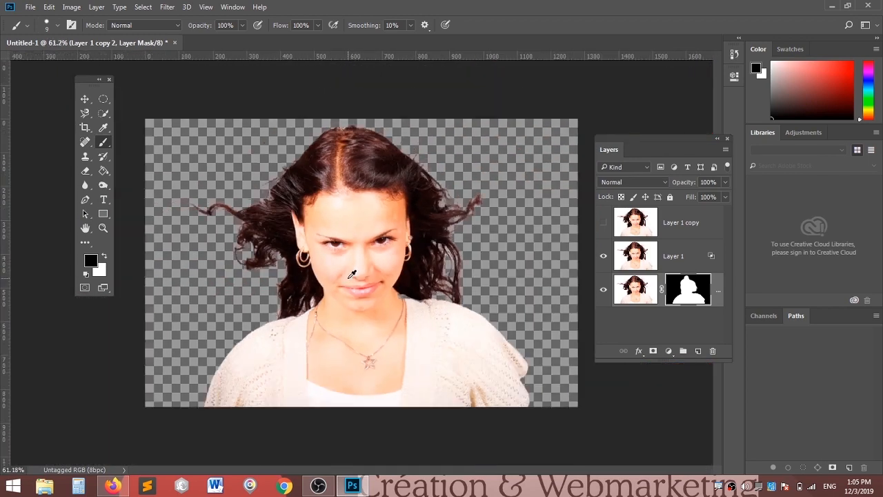
pyautogui.scroll(3, 352, 276)
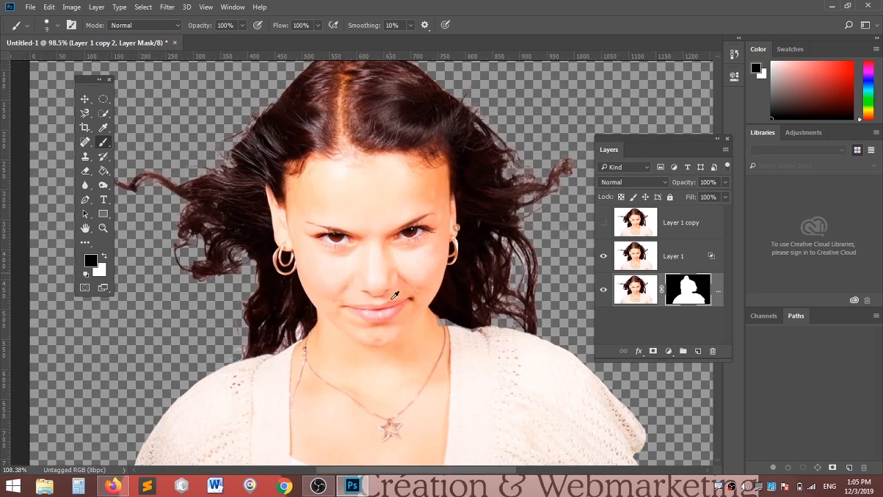
pyautogui.scroll(2, 573, 265)
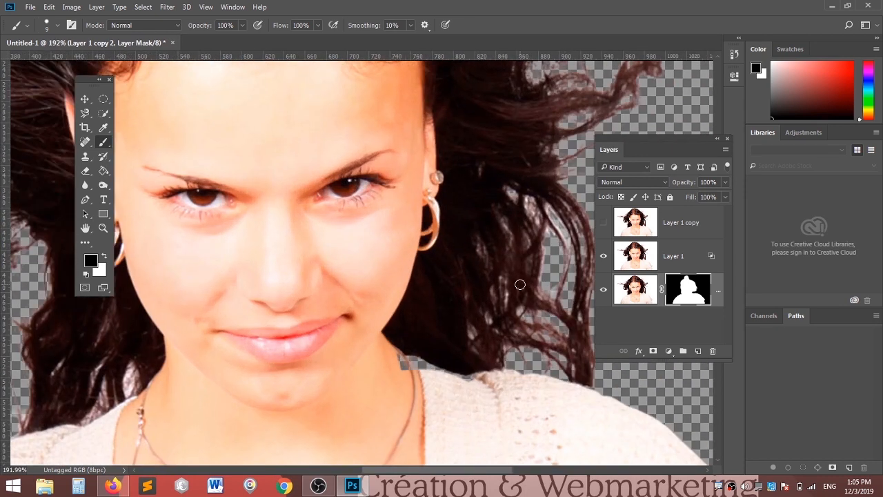
pyautogui.moveTo(542, 281); pyautogui.dragTo(375, 364)
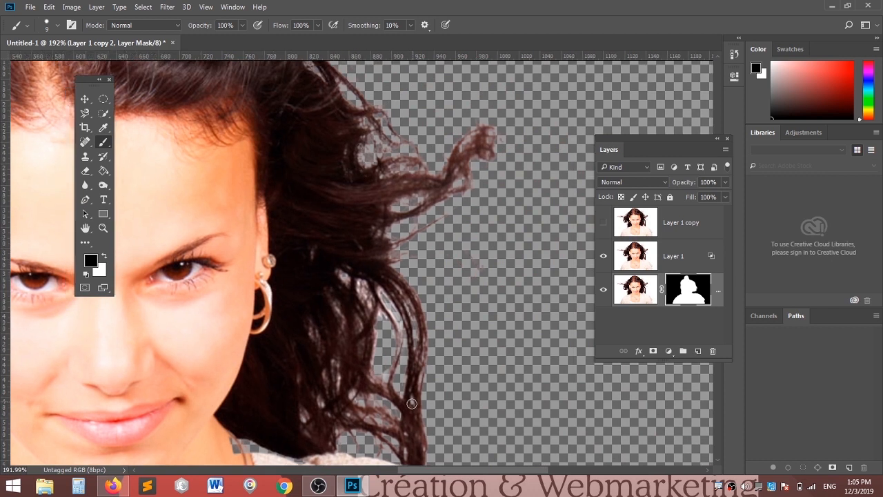
pyautogui.scroll(-3, 385, 348)
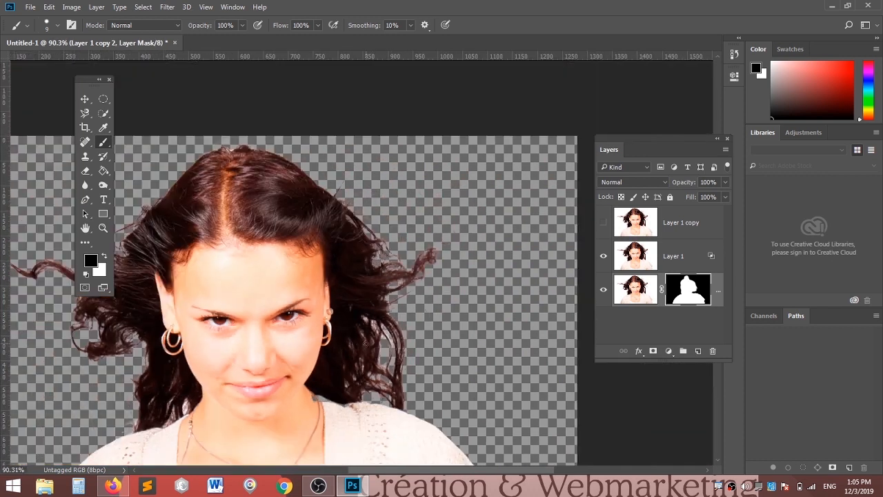
pyautogui.moveTo(305, 345); pyautogui.dragTo(360, 313)
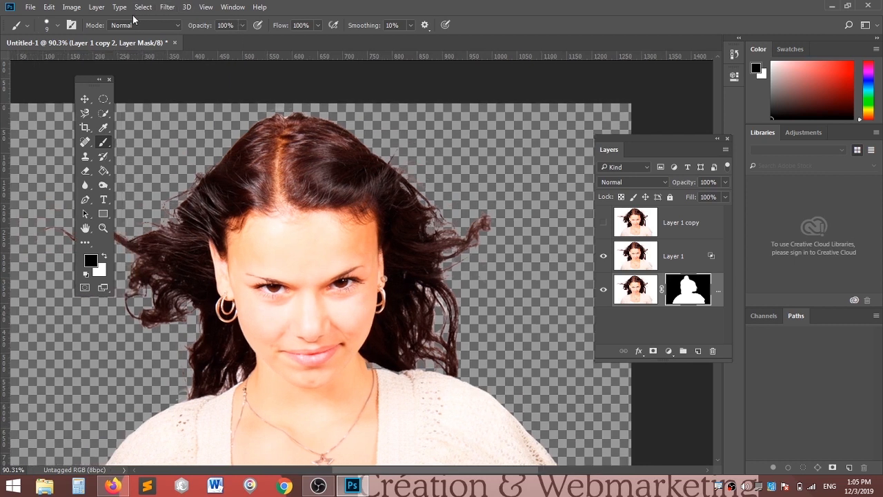
pyautogui.click(97, 8)
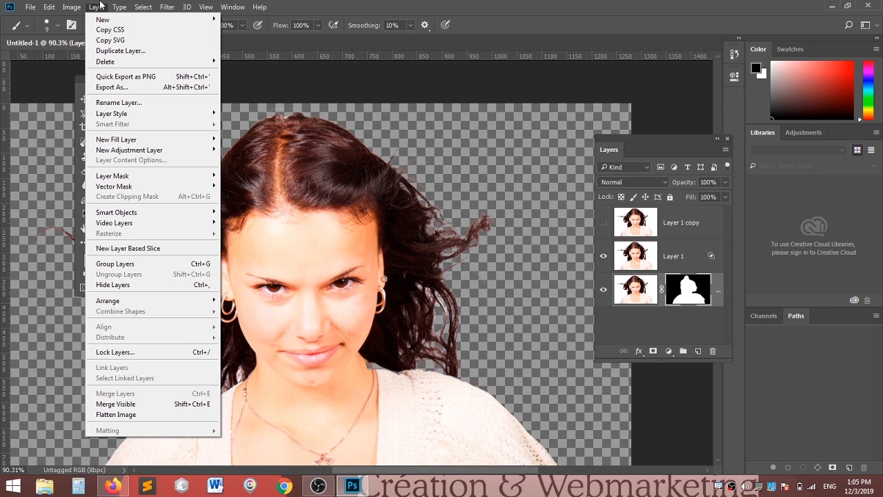
pyautogui.moveTo(144, 8)
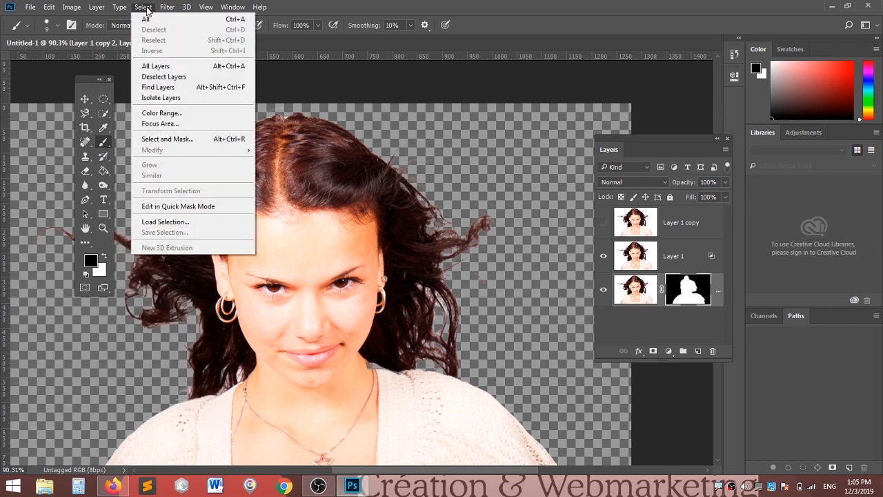
pyautogui.moveTo(205, 8)
pyautogui.click(49, 6)
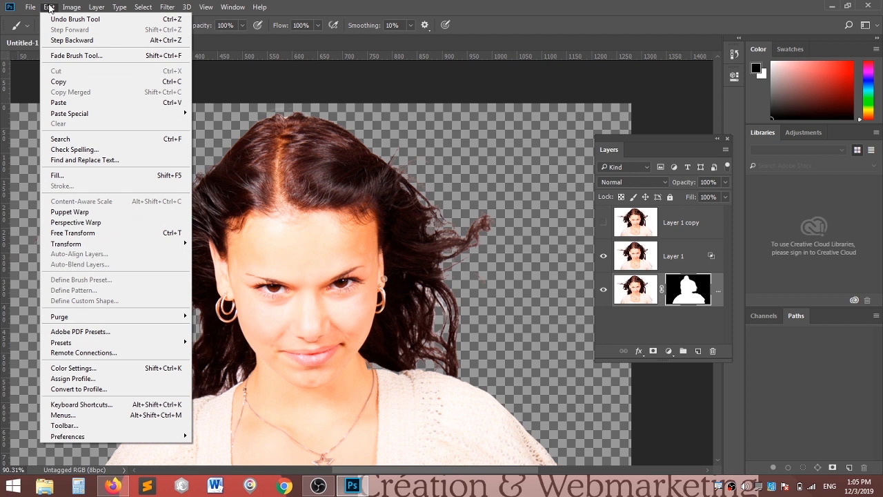
pyautogui.click(49, 7)
pyautogui.click(72, 7)
pyautogui.moveTo(100, 7)
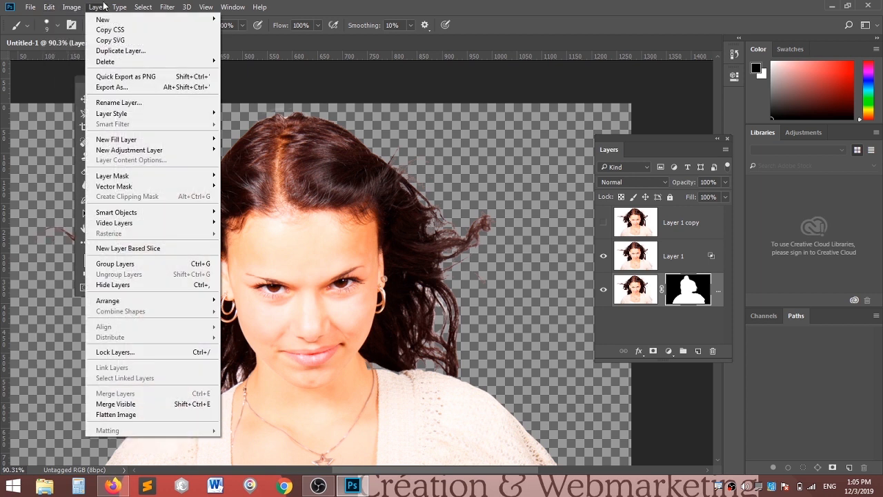
pyautogui.click(96, 7)
pyautogui.click(96, 7)
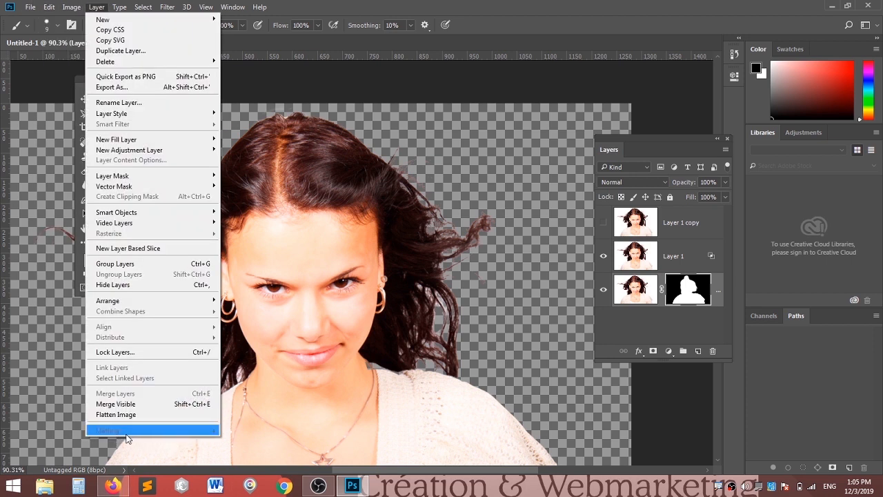
# Step: Apply Remove White Matte to the image of the masked bottom layer, not its mask
pyautogui.click(638, 293)
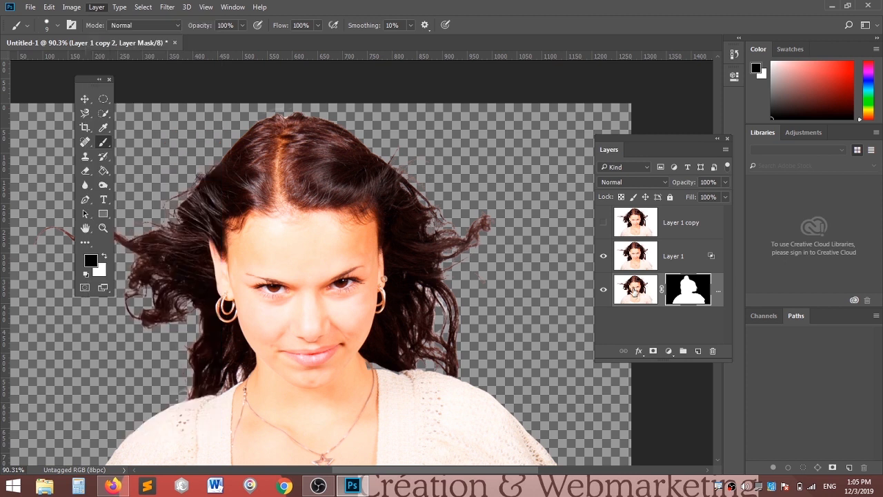
pyautogui.press('x')
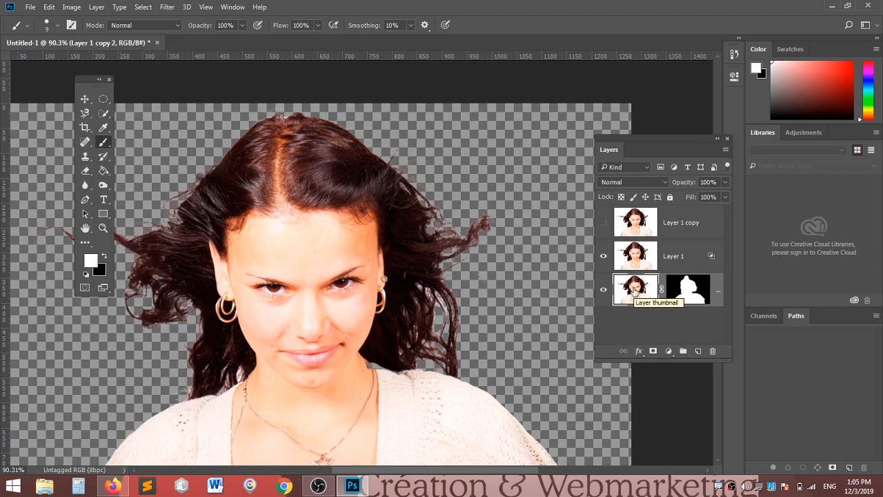
pyautogui.click(97, 8)
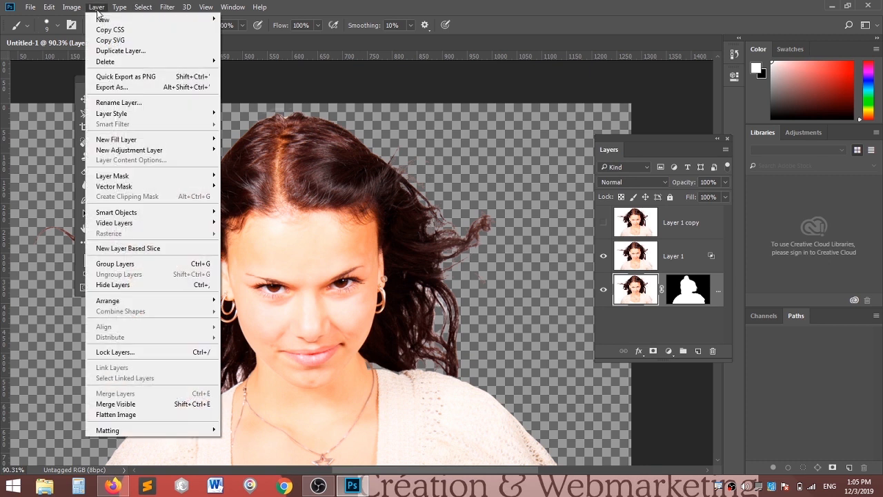
pyautogui.moveTo(169, 437)
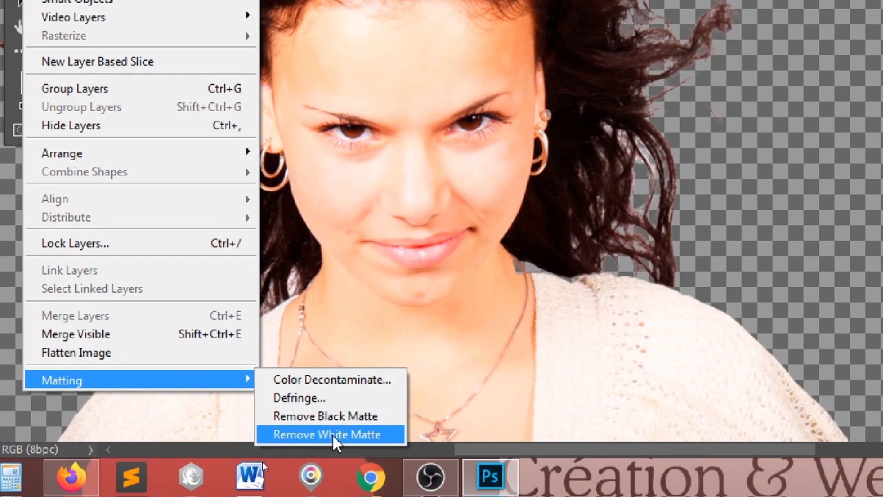
pyautogui.click(344, 435)
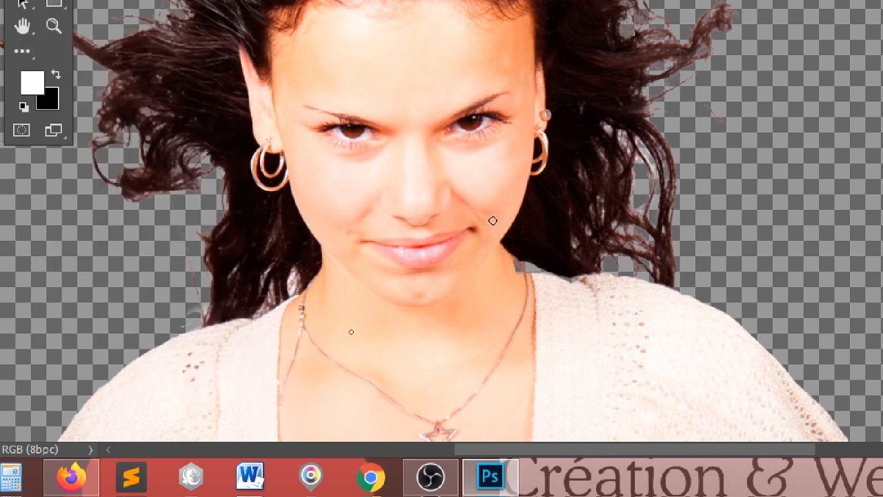
pyautogui.hotkey('ctrl', '-')
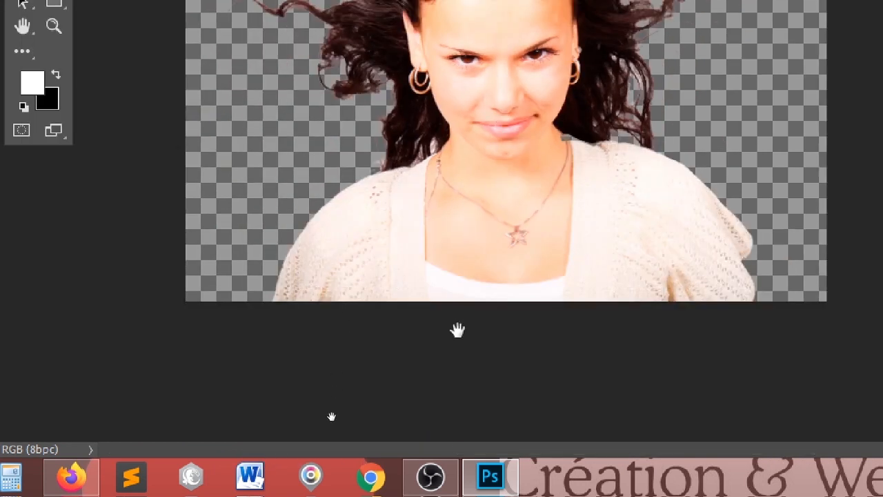
pyautogui.hotkey('ctrl', '-')
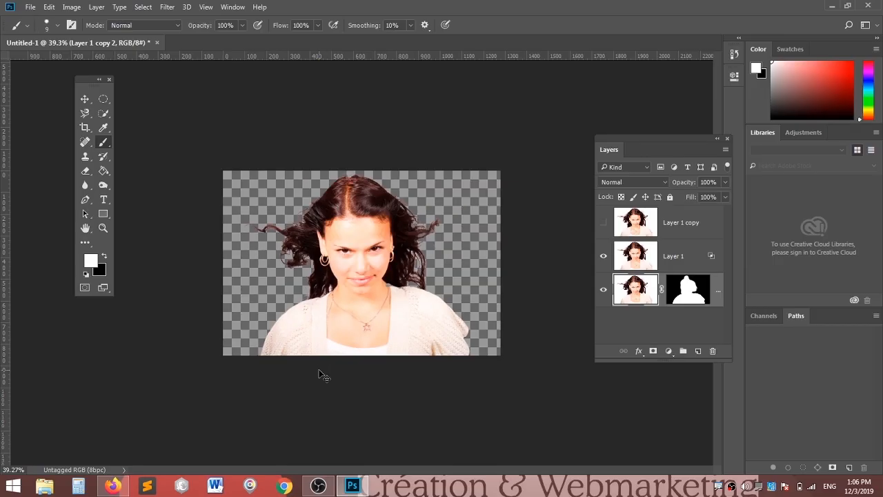
# Step: Delete the hidden Layer 1 copy at the top of the layer stack
pyautogui.click(85, 98)
pyautogui.scroll(3, 407, 263)
pyautogui.scroll(-1, 404, 263)
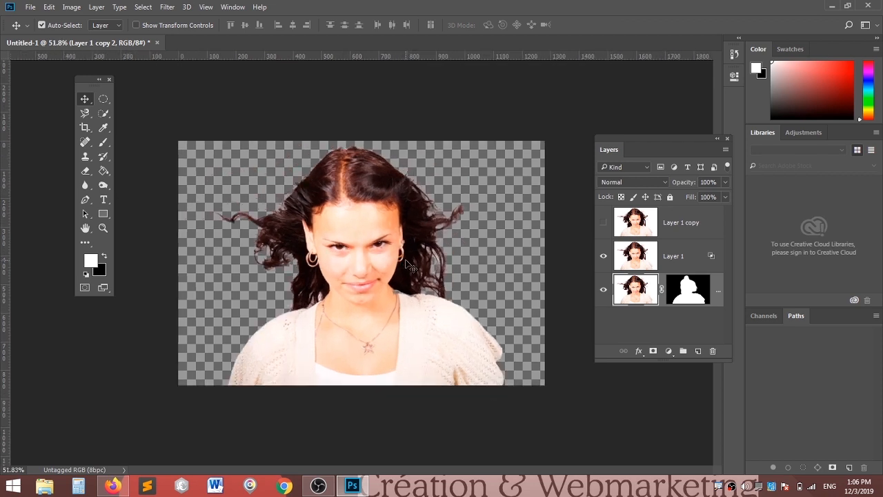
pyautogui.click(694, 223)
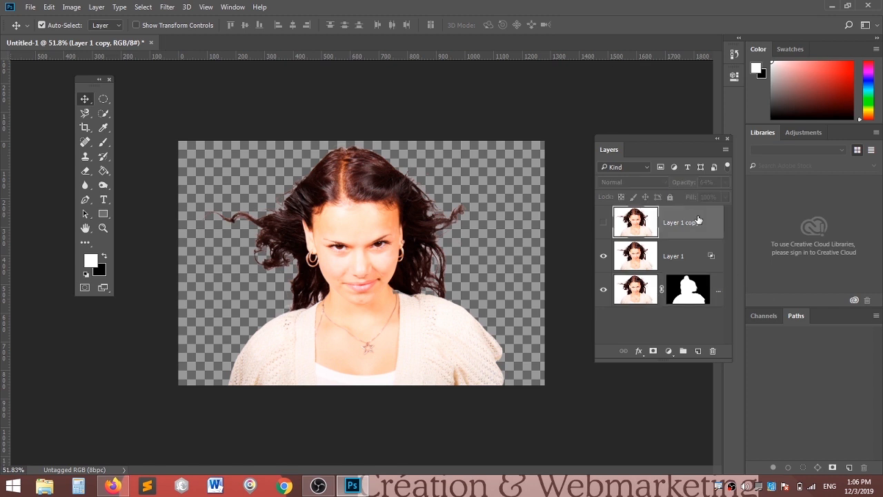
pyautogui.moveTo(686, 221); pyautogui.dragTo(716, 355)
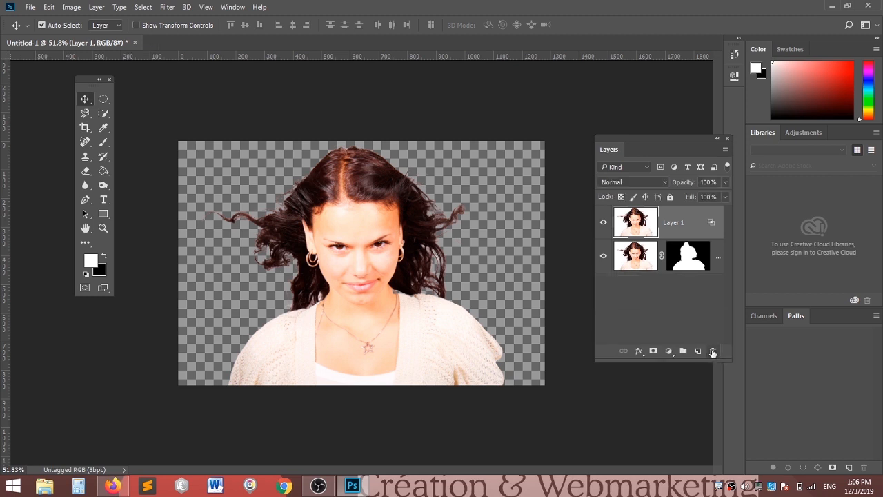
# Step: Merge Layer 1 down into the masked layer beneath it, applying the layer mask before merging
pyautogui.click(726, 149)
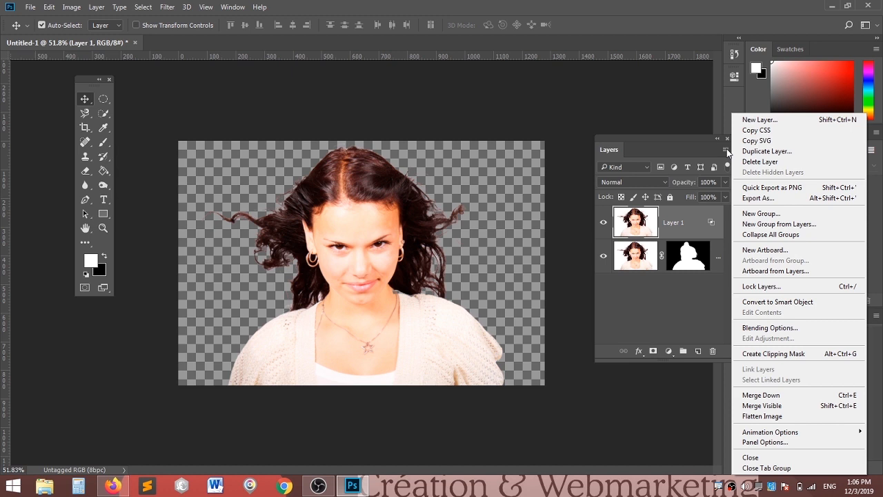
pyautogui.click(773, 397)
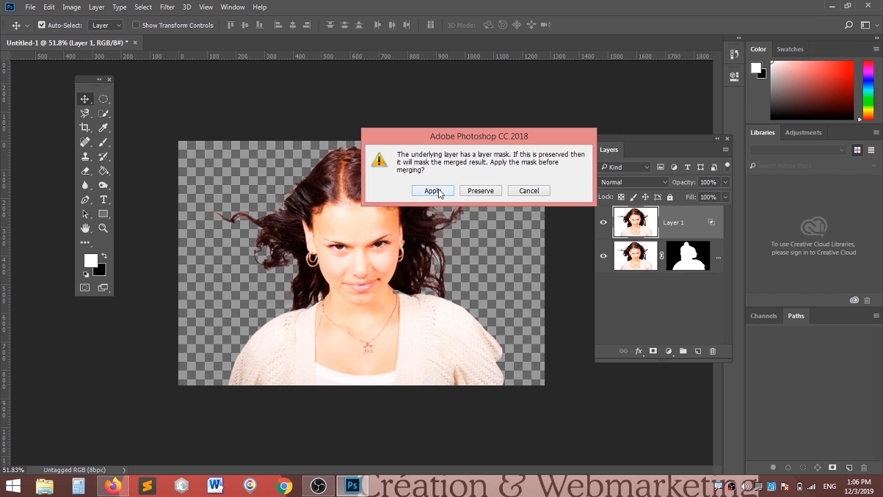
pyautogui.click(433, 191)
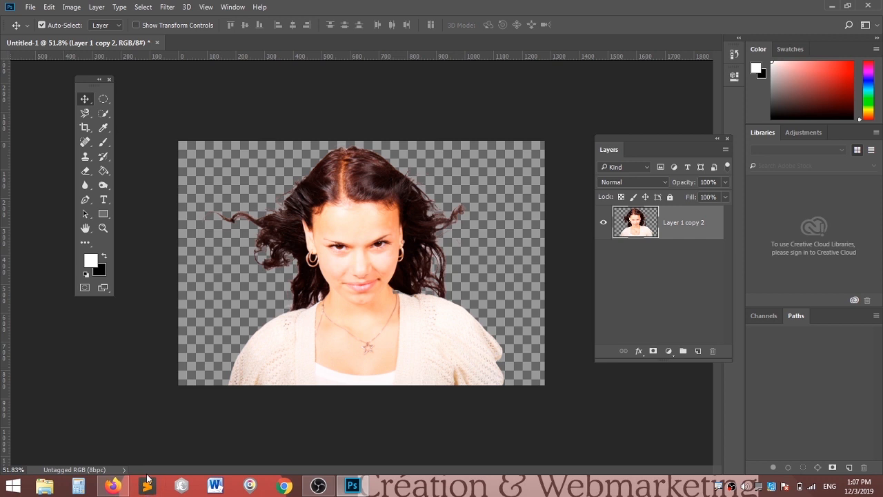
# Step: Switch to Firefox and return from the source photo to the Bing image results for hairs "public domain"
pyautogui.click(124, 488)
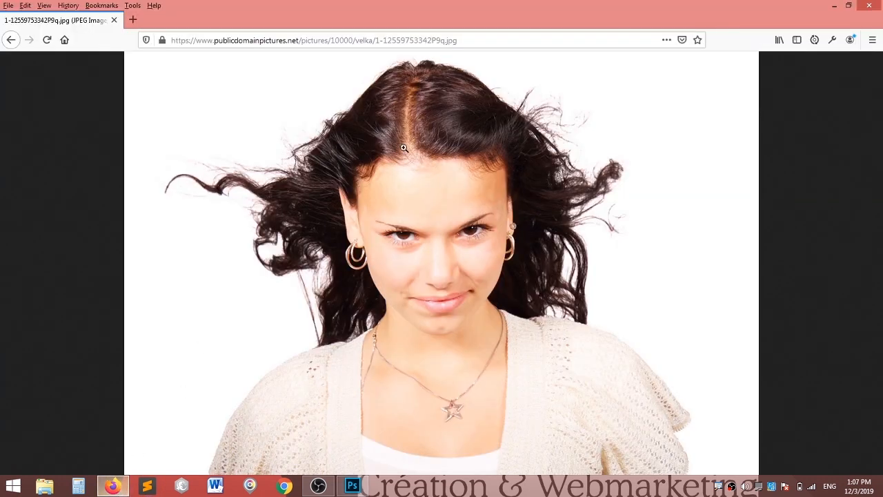
pyautogui.click(11, 40)
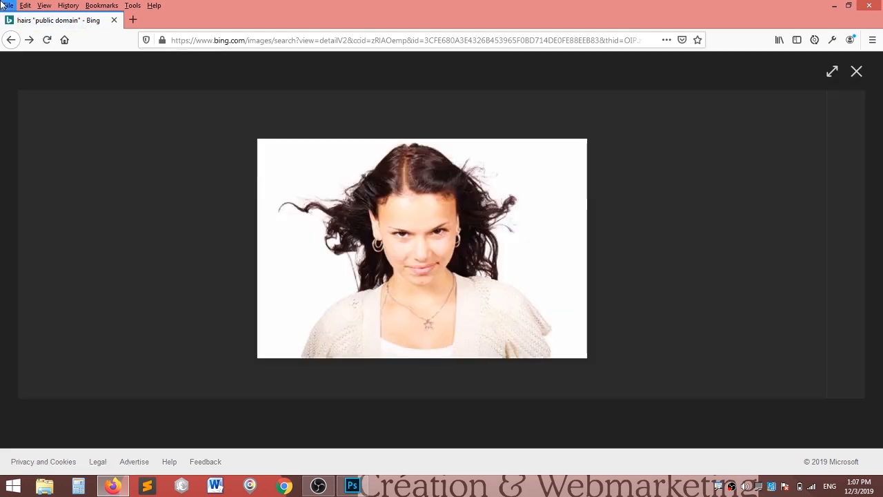
pyautogui.click(11, 39)
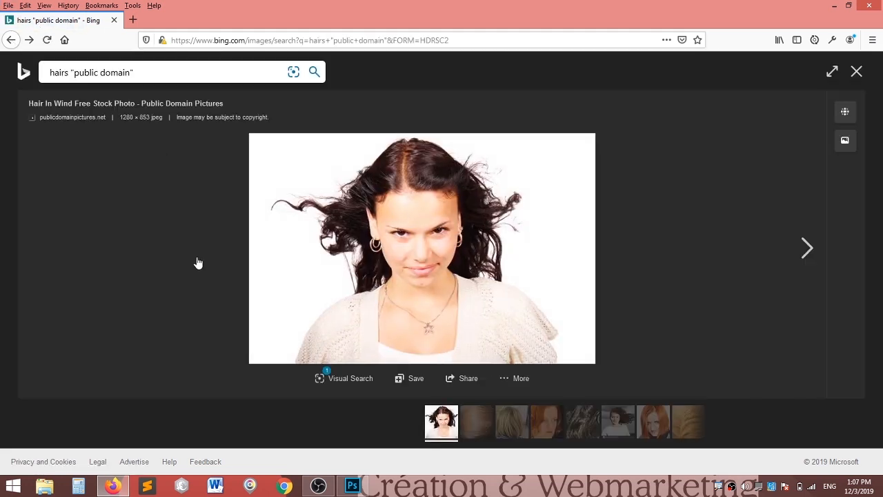
pyautogui.click(11, 40)
pyautogui.click(110, 112)
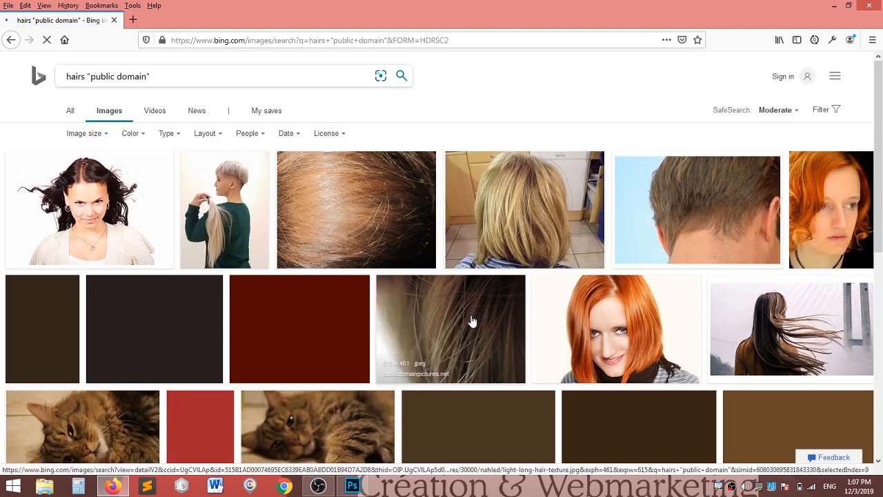
# Step: Preview the photo of the girl with long hair blowing in the wind near the bridge, closing the preview again
pyautogui.scroll(-2, 469, 316)
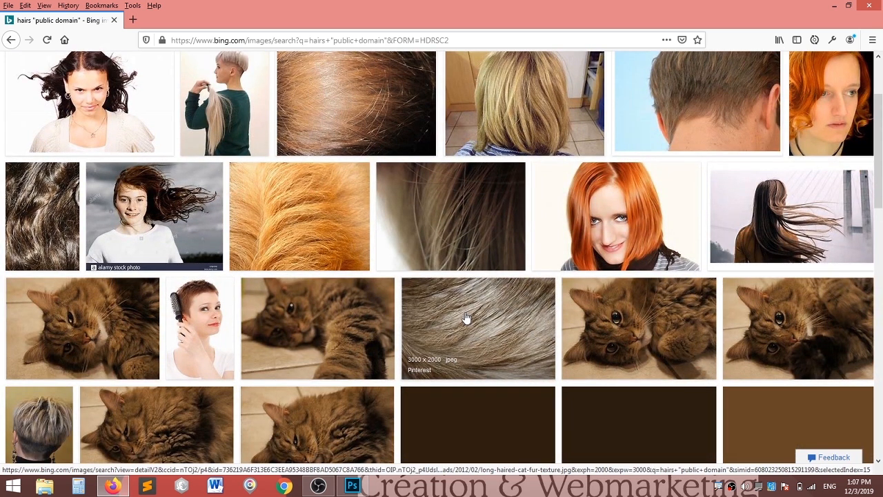
pyautogui.scroll(-1, 466, 316)
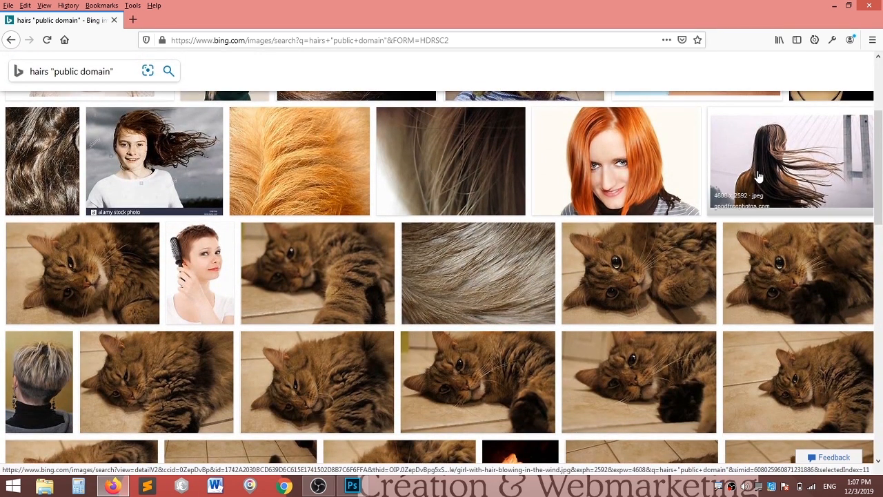
pyautogui.click(759, 177)
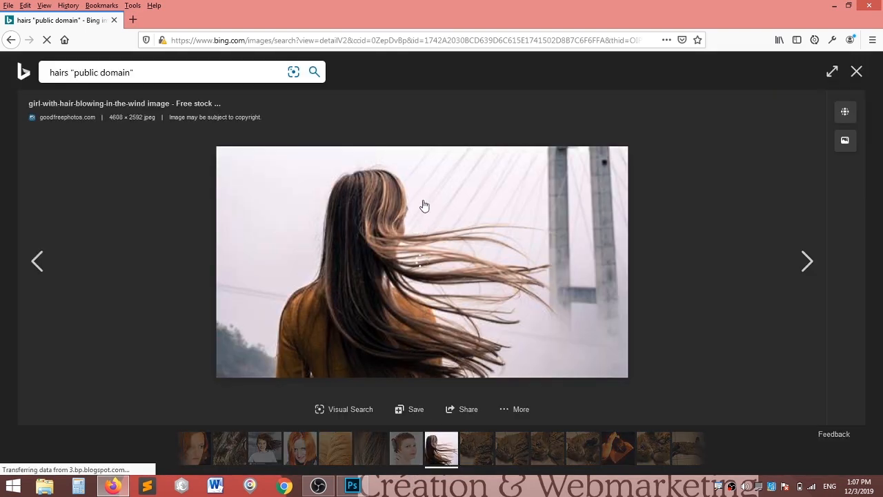
pyautogui.click(856, 72)
# Step: Look further through the image results for another portrait with loose hair suitable for a cutout
pyautogui.scroll(-2, 419, 340)
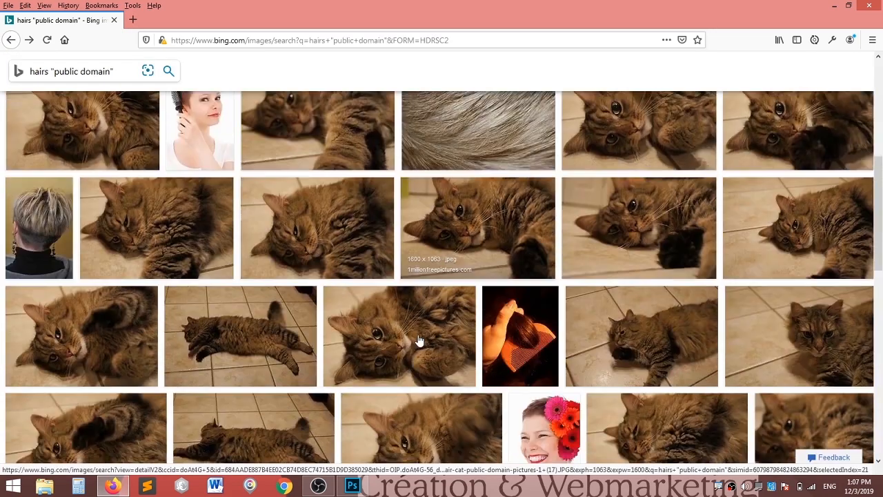
pyautogui.scroll(-5, 419, 340)
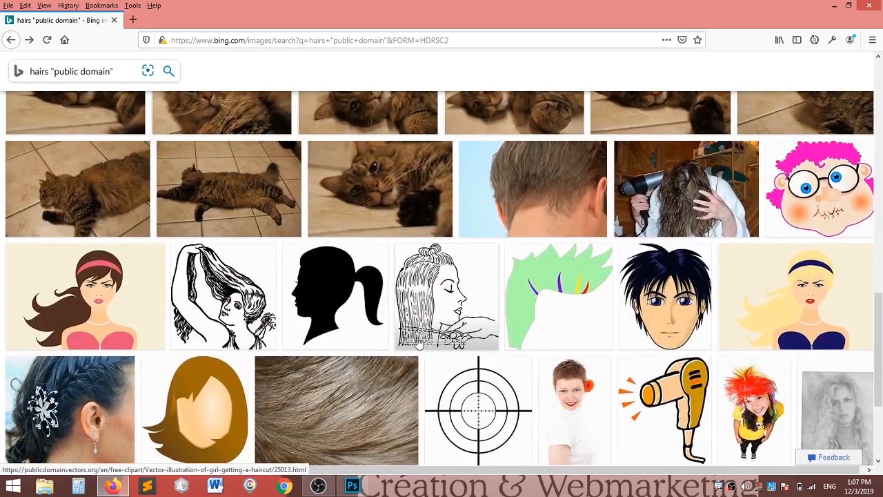
pyautogui.scroll(-3, 418, 343)
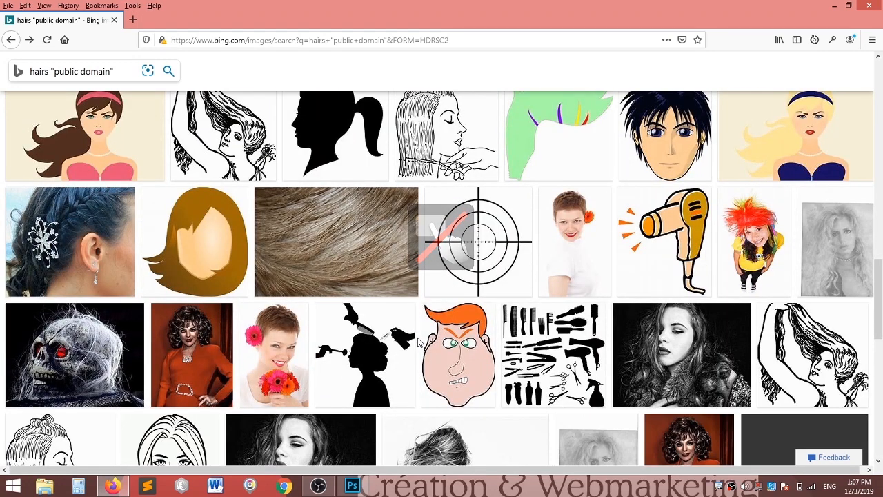
pyautogui.scroll(-6, 419, 340)
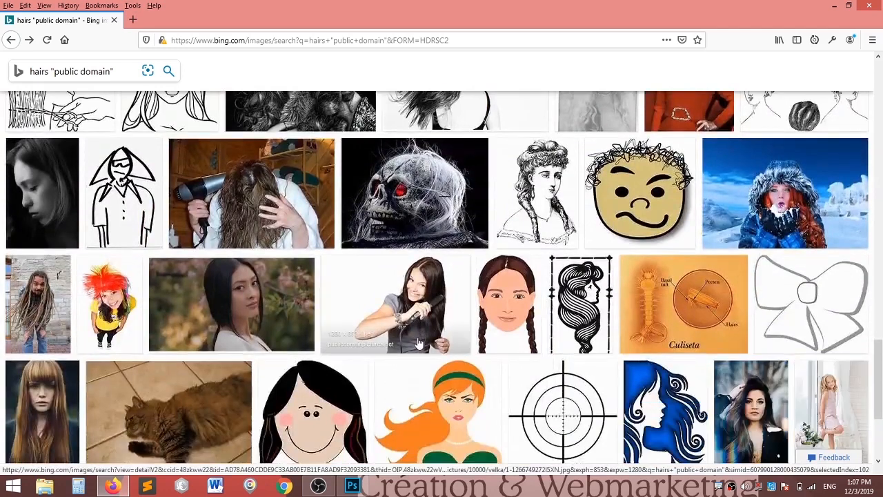
pyautogui.scroll(-3, 418, 343)
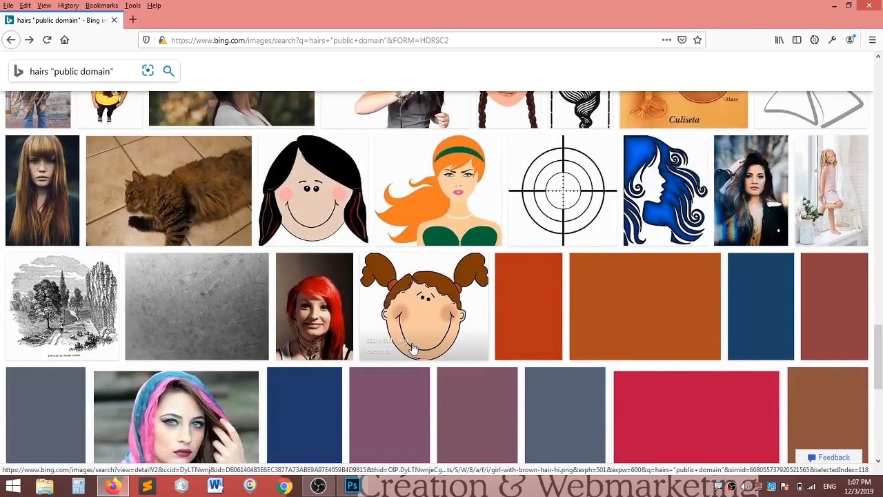
pyautogui.scroll(-2, 413, 348)
pyautogui.scroll(3, 412, 349)
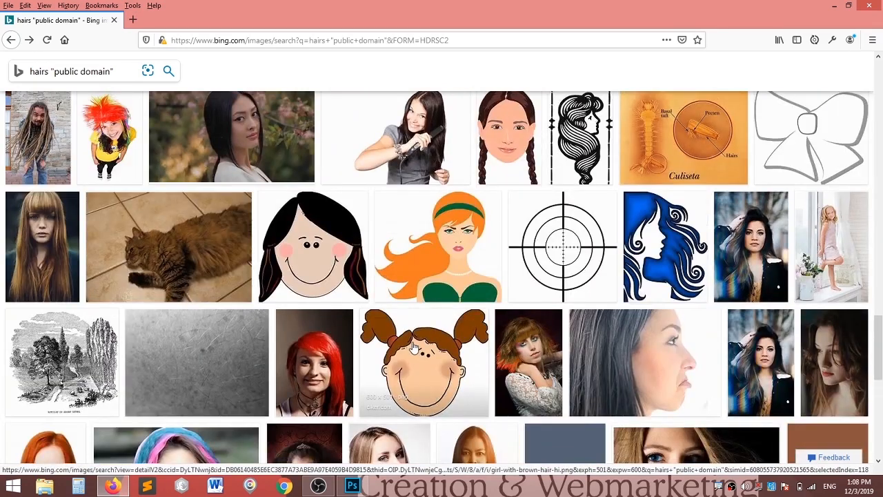
pyautogui.scroll(-3, 414, 347)
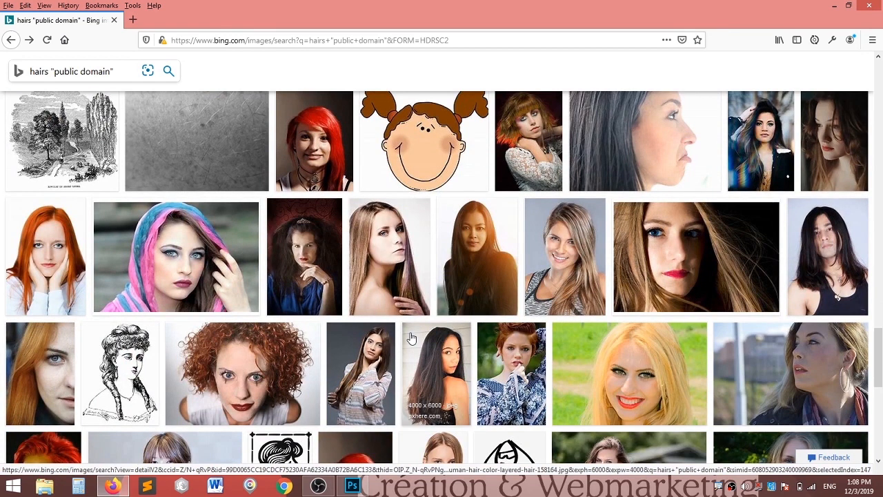
pyautogui.scroll(-2, 410, 337)
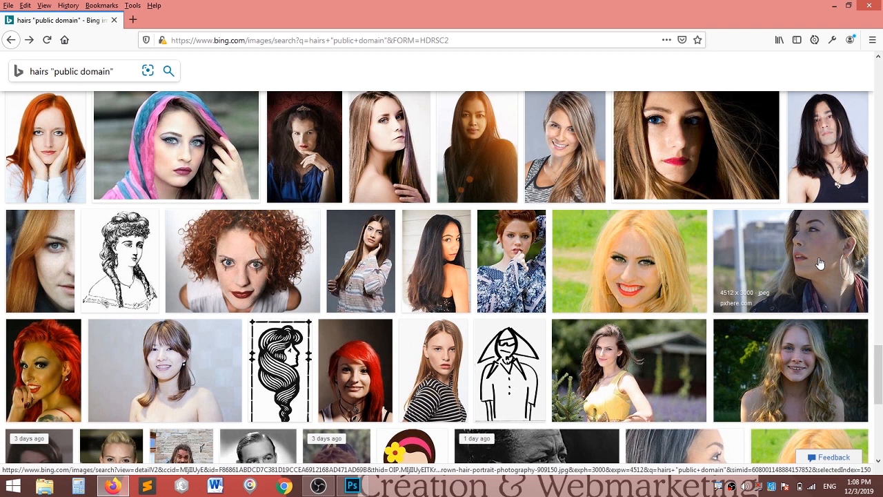
# Step: Open the pxhere portrait of the smiling girl with long wavy blonde hair as a full-size image
pyautogui.click(785, 357)
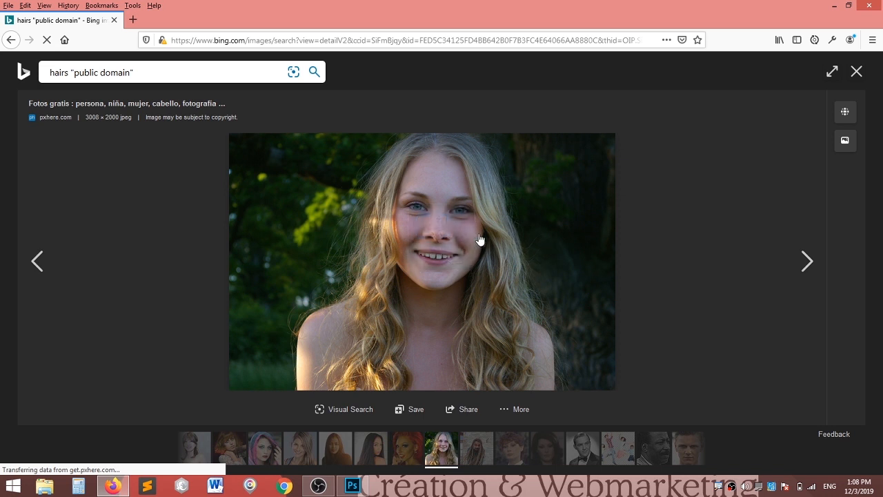
pyautogui.rightClick(481, 237)
pyautogui.click(515, 243)
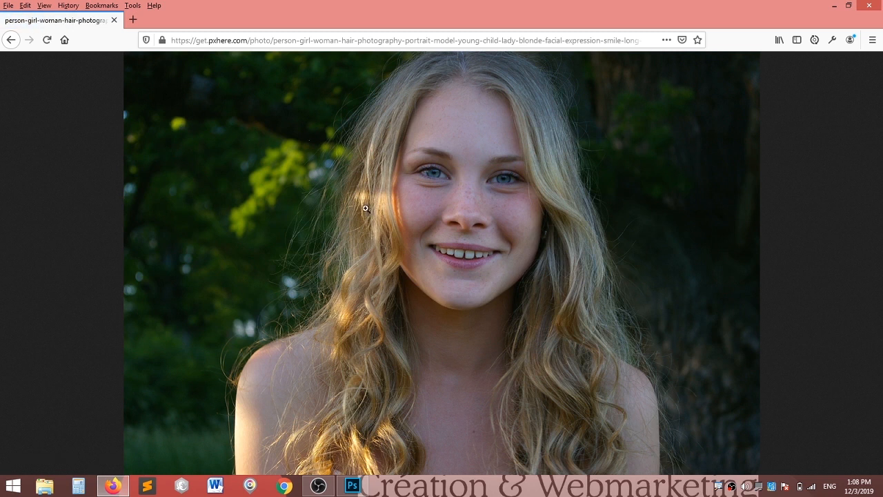
# Step: Inspect the loose hair strands in the full-size portrait and copy the image to the clipboard
pyautogui.click(363, 208)
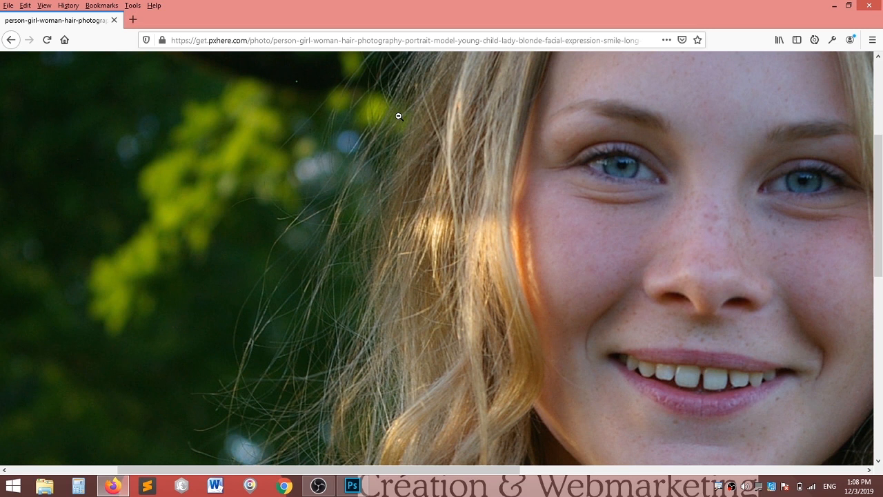
pyautogui.rightClick(369, 272)
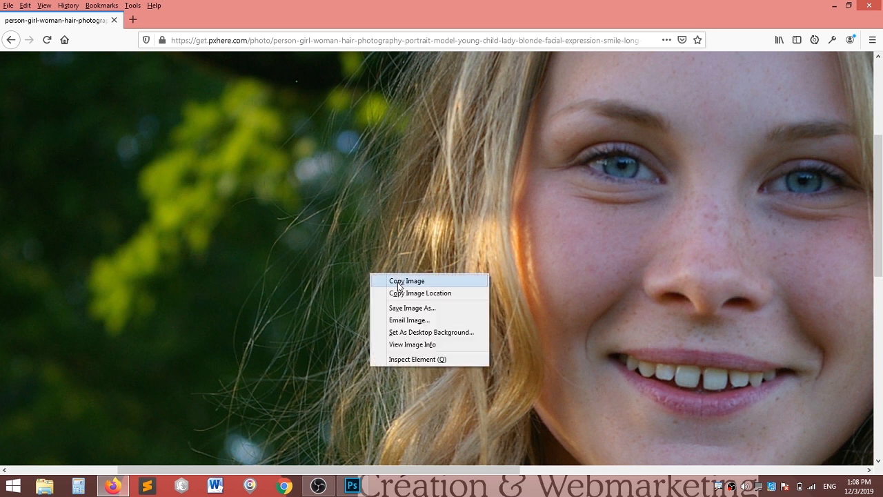
pyautogui.click(293, 234)
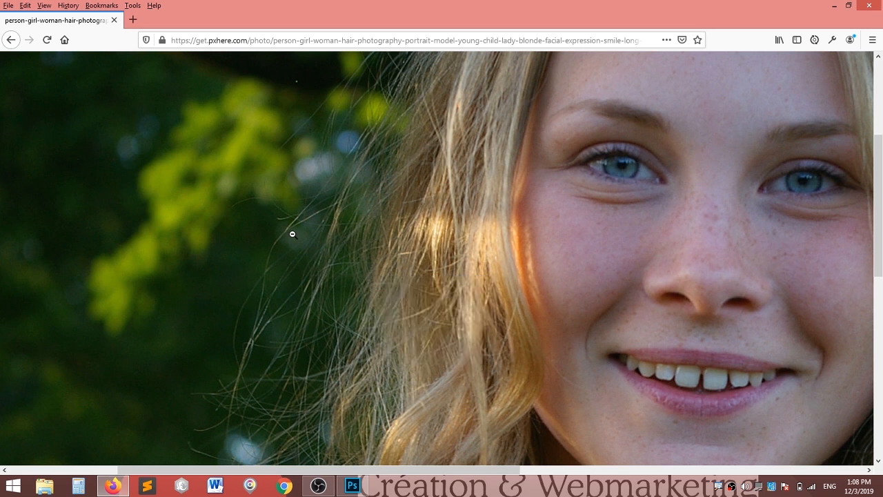
pyautogui.click(292, 233)
pyautogui.rightClick(290, 234)
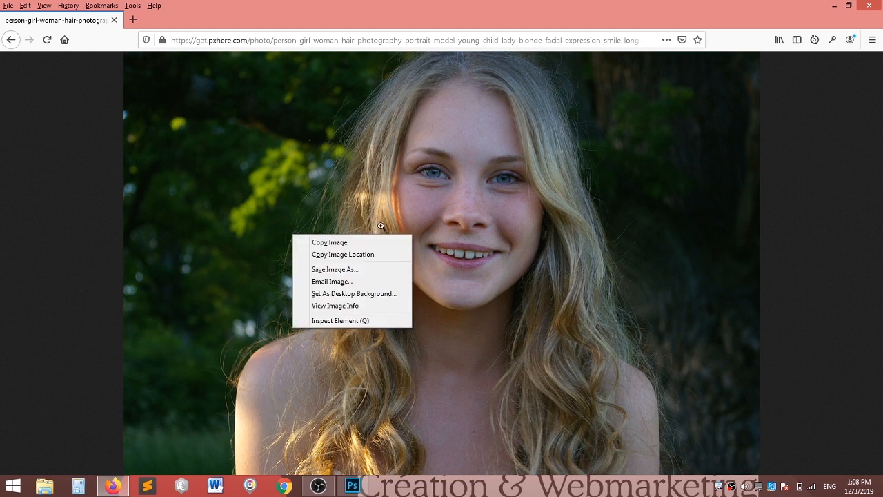
pyautogui.click(441, 180)
pyautogui.click(442, 179)
pyautogui.rightClick(442, 179)
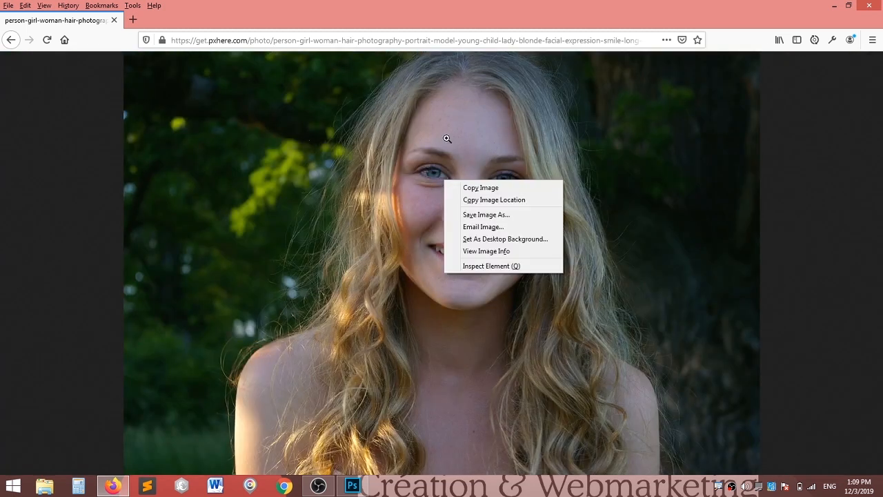
pyautogui.rightClick(440, 148)
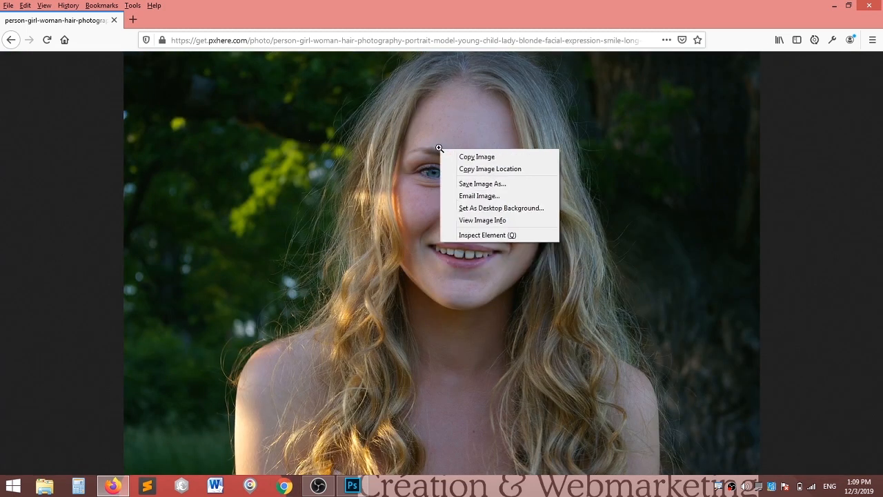
pyautogui.click(479, 161)
# Step: Switch to Photoshop and create a new document from the Clipboard preset, 3008 x 2000 px at 72 ppi
pyautogui.click(352, 485)
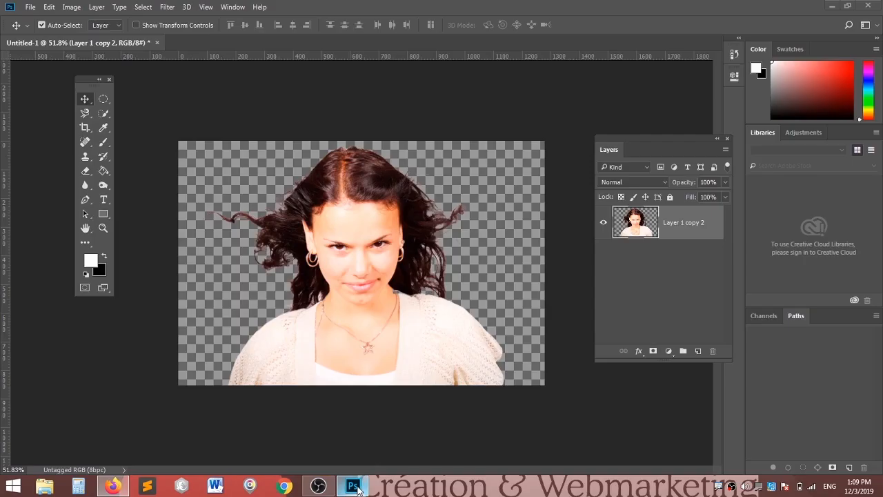
pyautogui.click(30, 8)
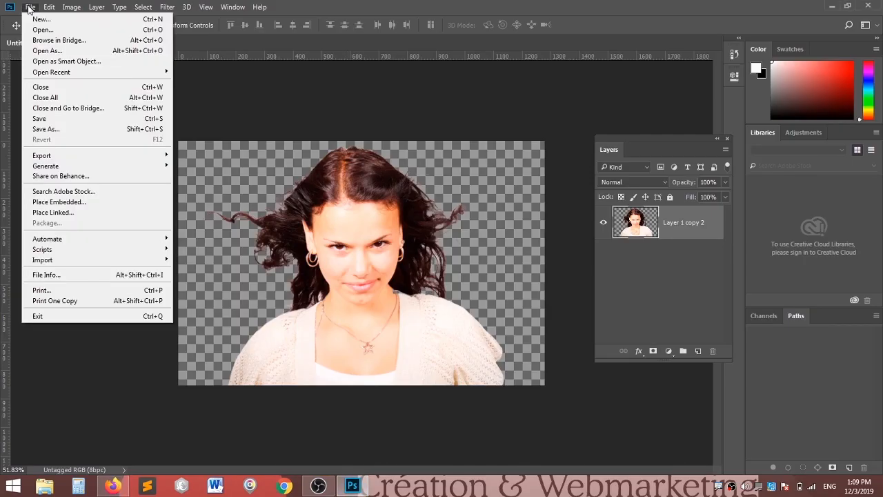
pyautogui.click(40, 19)
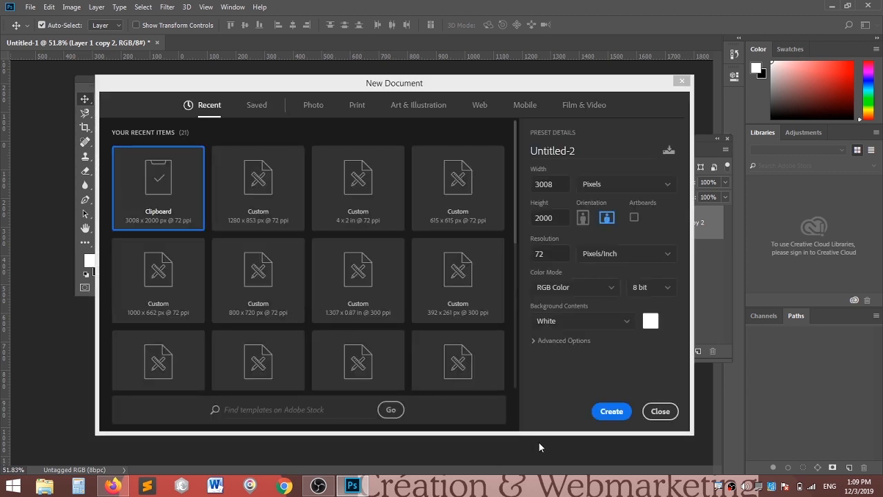
pyautogui.click(616, 413)
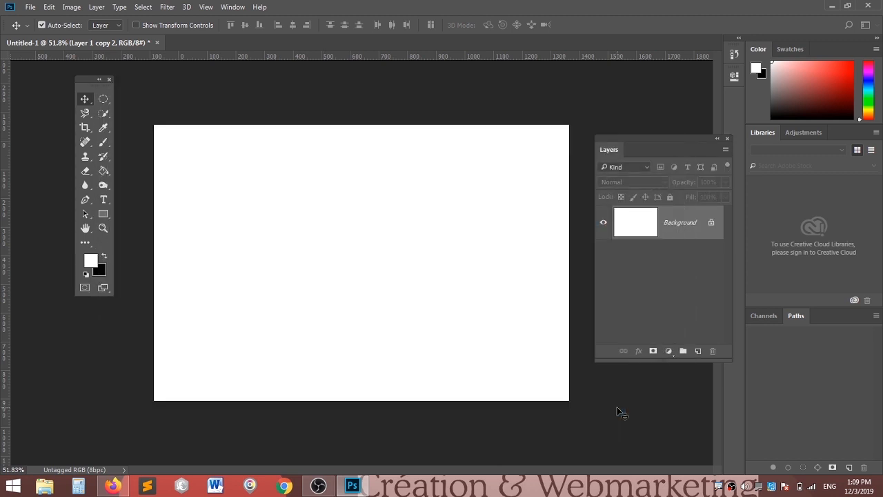
# Step: Paste the copied portrait into the new document and delete the white Background layer
pyautogui.click(49, 9)
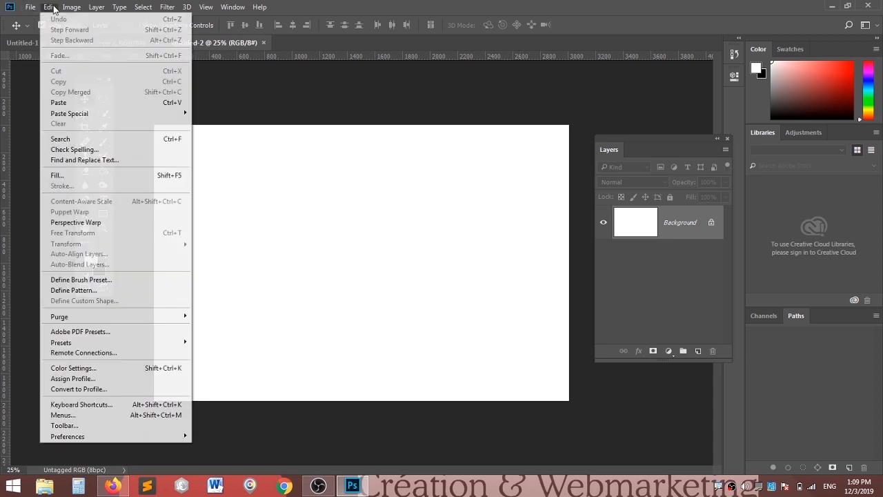
pyautogui.click(59, 102)
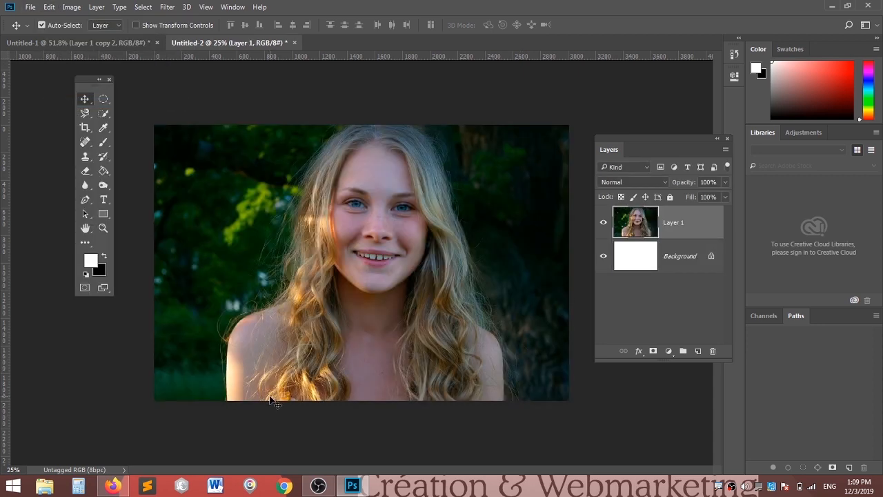
pyautogui.click(678, 259)
pyautogui.moveTo(679, 257); pyautogui.dragTo(713, 352)
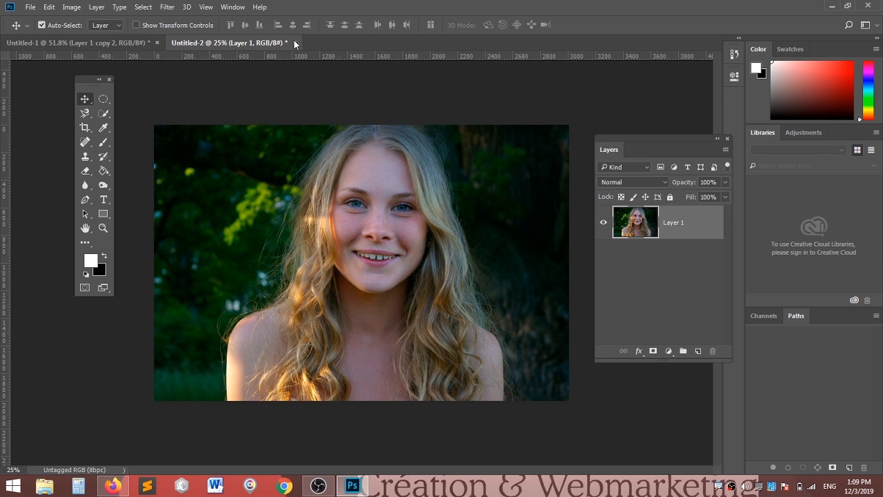
# Step: Detach the Channels panel so that it floats, and enlarge it to show the RGB, Red, Green and Blue channels together
pyautogui.click(234, 8)
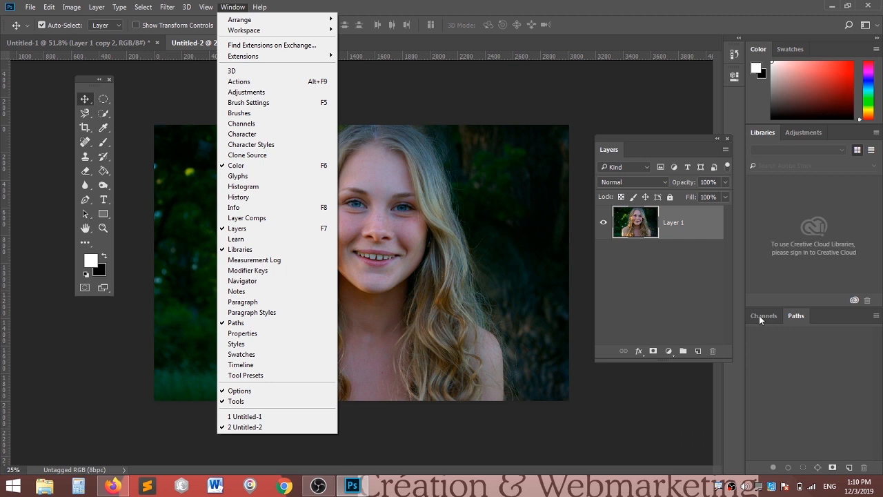
pyautogui.click(759, 315)
pyautogui.moveTo(761, 315); pyautogui.dragTo(480, 96)
pyautogui.moveTo(529, 188); pyautogui.dragTo(527, 309)
pyautogui.hotkey('ctrl', 'z')
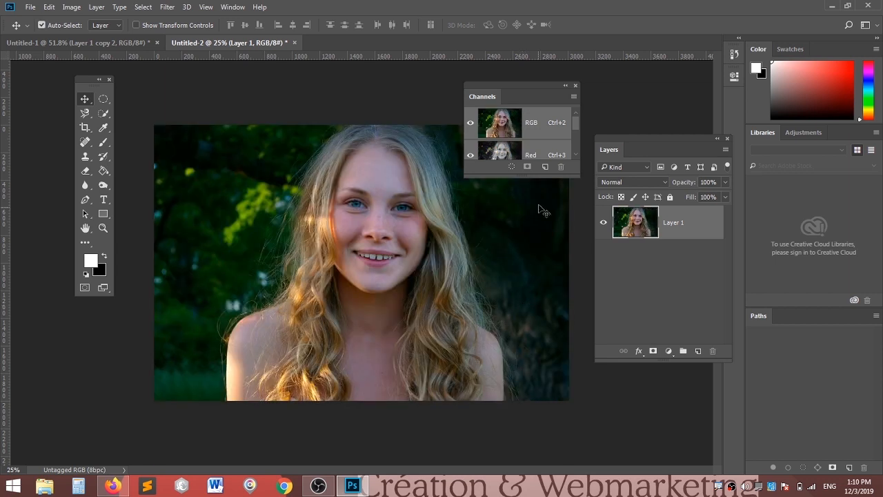
pyautogui.click(511, 166)
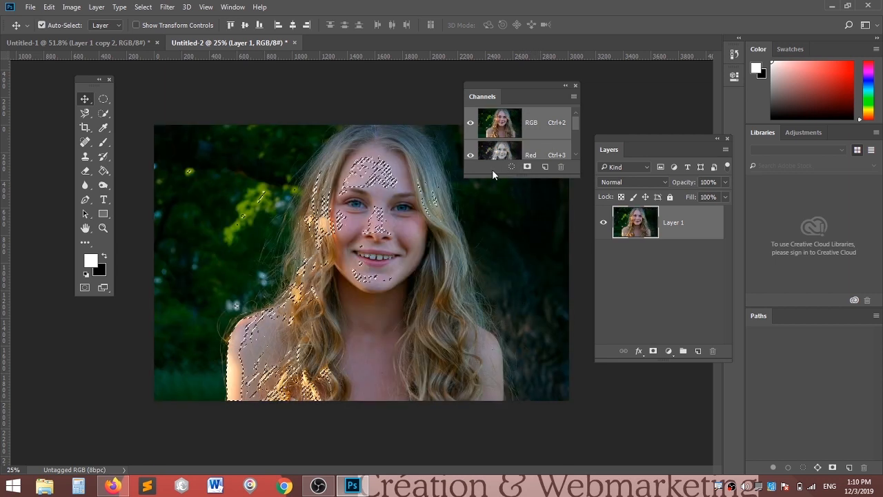
pyautogui.hotkey('ctrl', 'd')
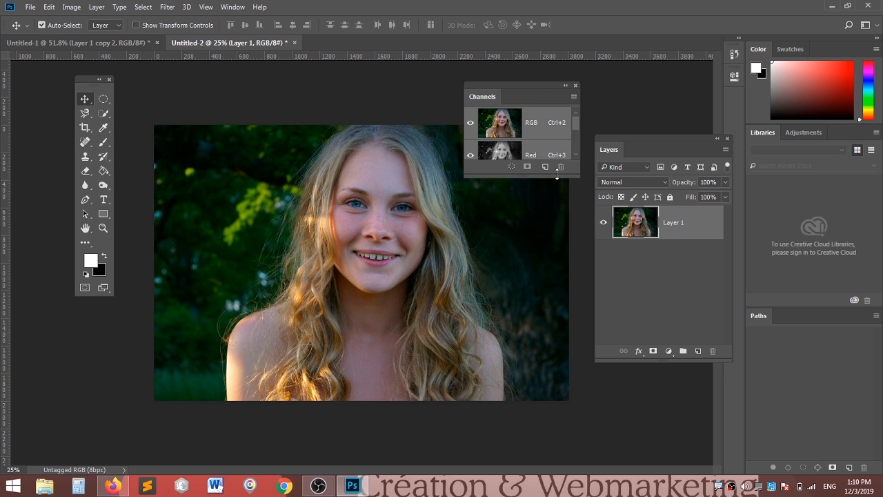
pyautogui.moveTo(518, 177); pyautogui.dragTo(741, 398)
pyautogui.press('ctrl')
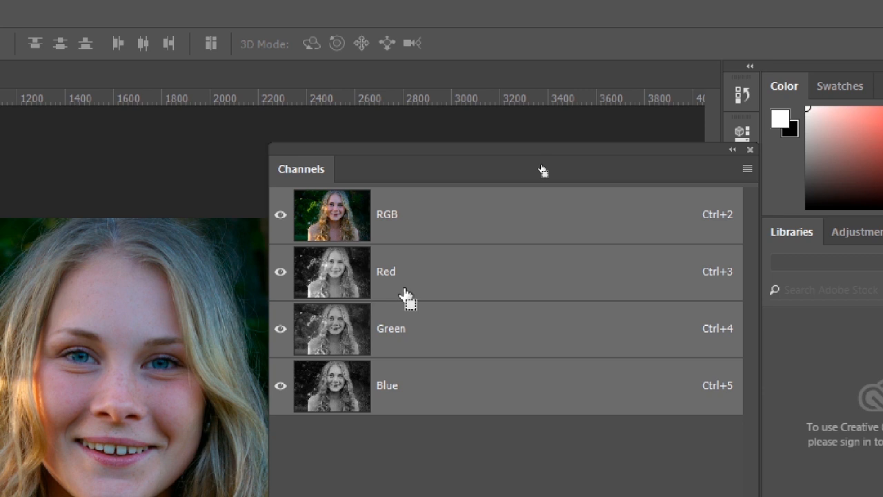
pyautogui.hotkey('ctrl', 'z')
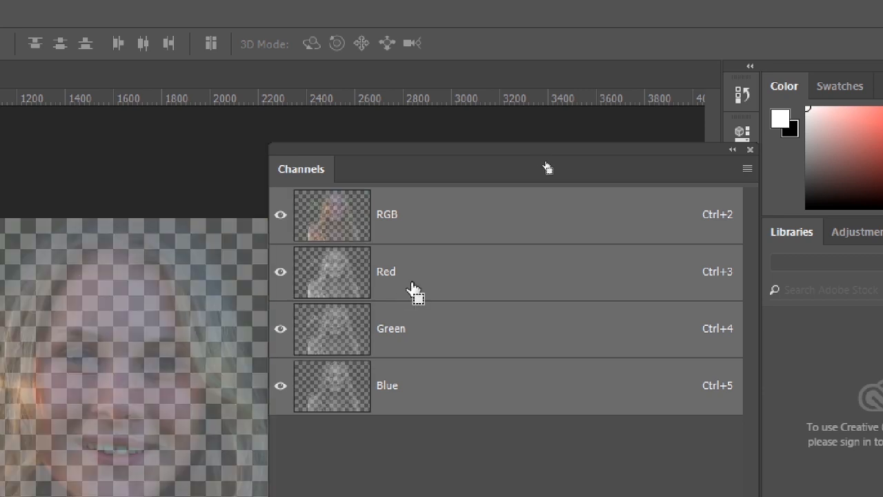
pyautogui.hotkey('ctrl', 'z')
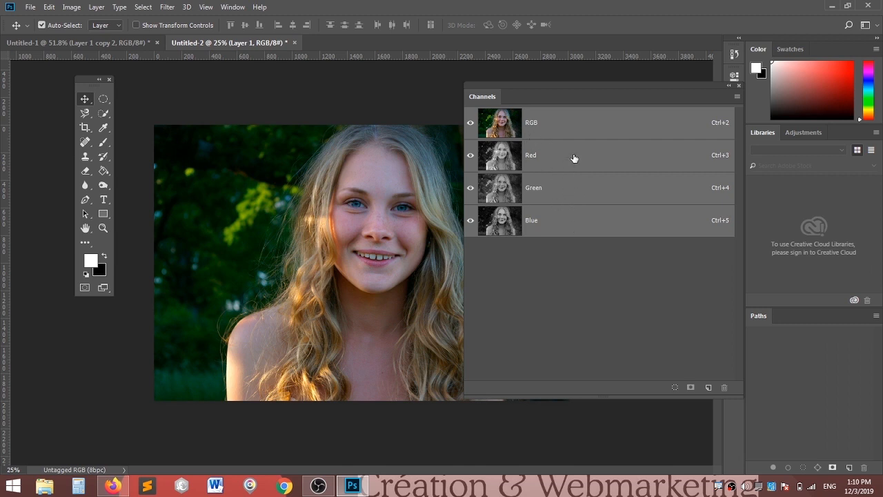
# Step: Move the Channels panel clear of the portrait and view the Red, Green and Blue channels individually, examining the hair in Blue
pyautogui.click(573, 158)
pyautogui.moveTo(597, 87); pyautogui.dragTo(720, 99)
pyautogui.click(694, 204)
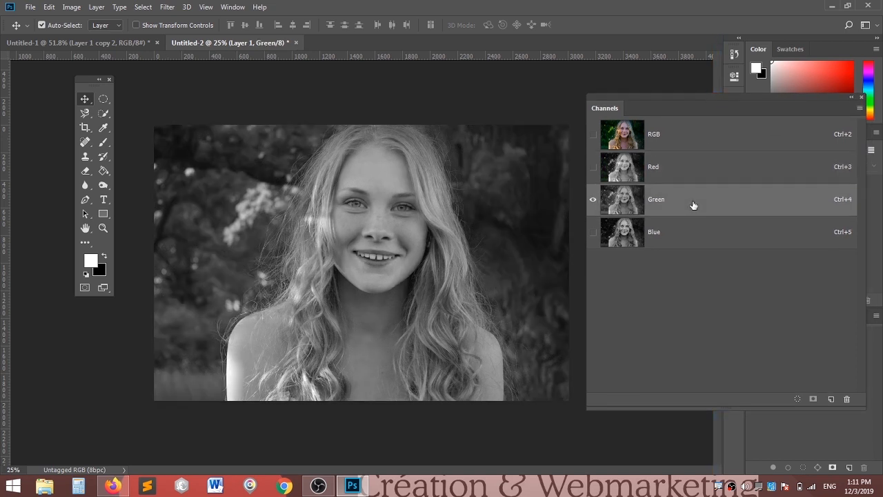
pyautogui.click(707, 233)
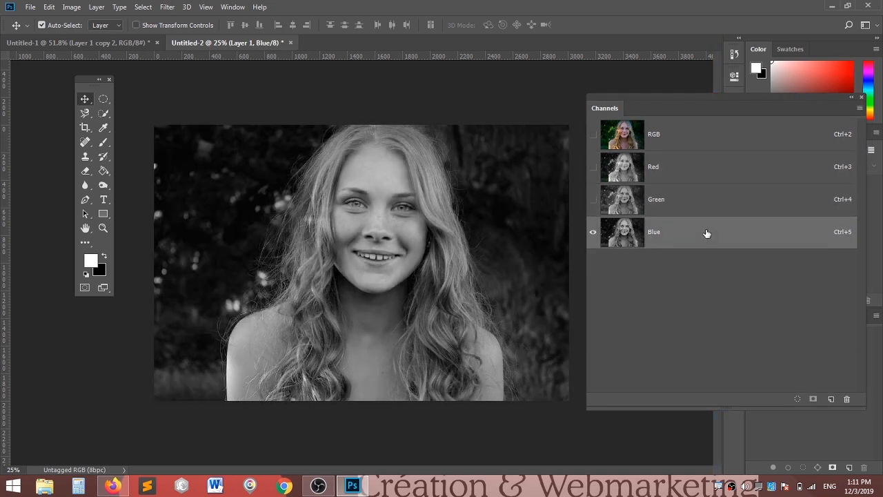
pyautogui.scroll(3, 447, 196)
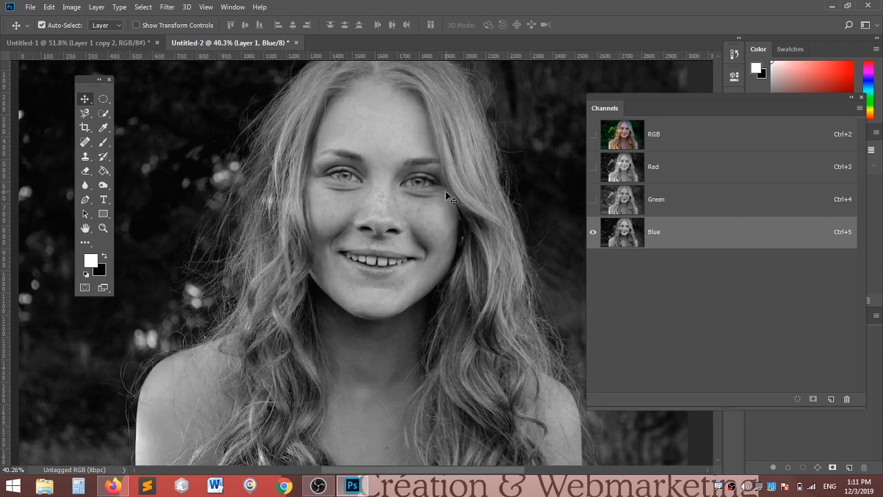
pyautogui.moveTo(425, 175); pyautogui.dragTo(402, 243)
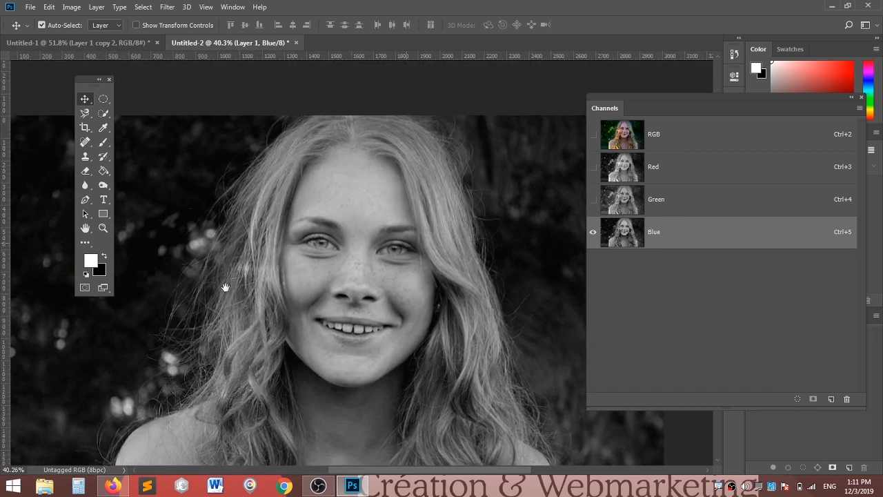
# Step: Compare the Green and Red channels with the Blue channel for contrast between the hair and the dark background
pyautogui.click(676, 203)
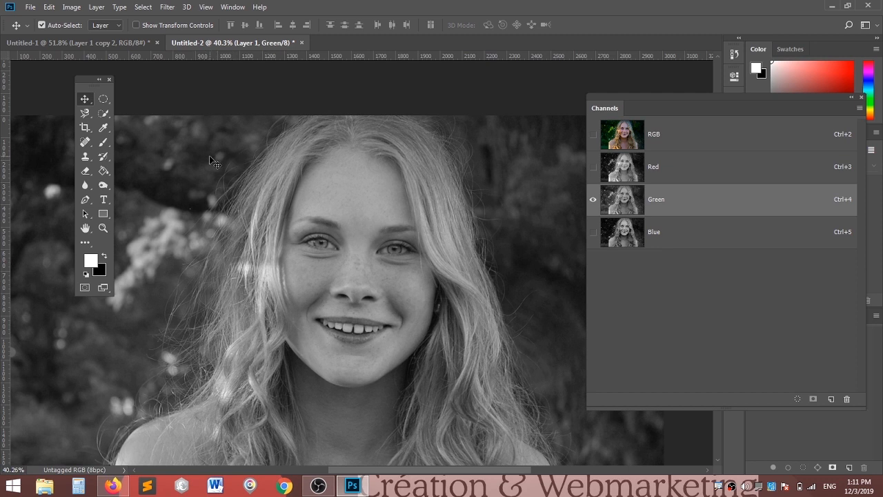
pyautogui.click(699, 171)
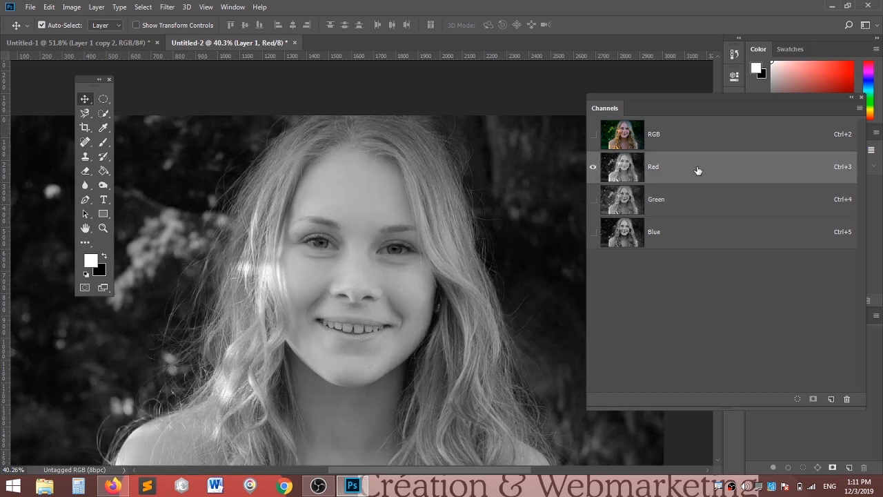
pyautogui.click(721, 239)
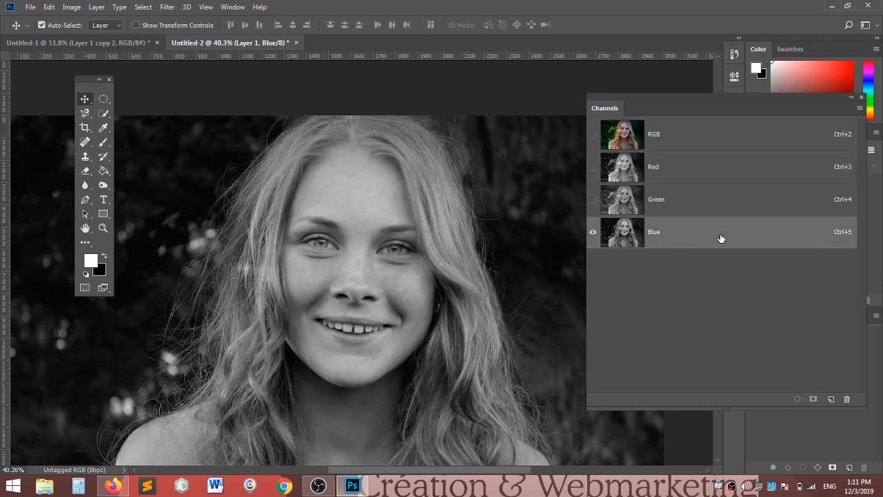
pyautogui.click(712, 171)
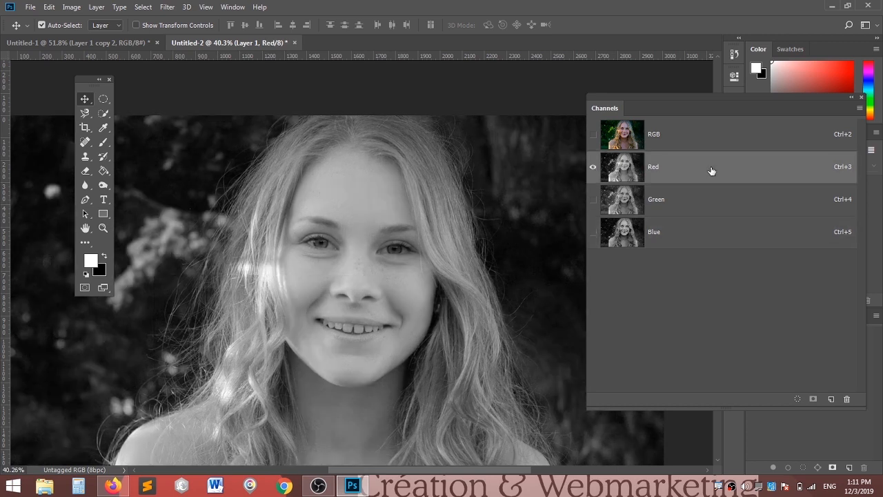
pyautogui.click(705, 237)
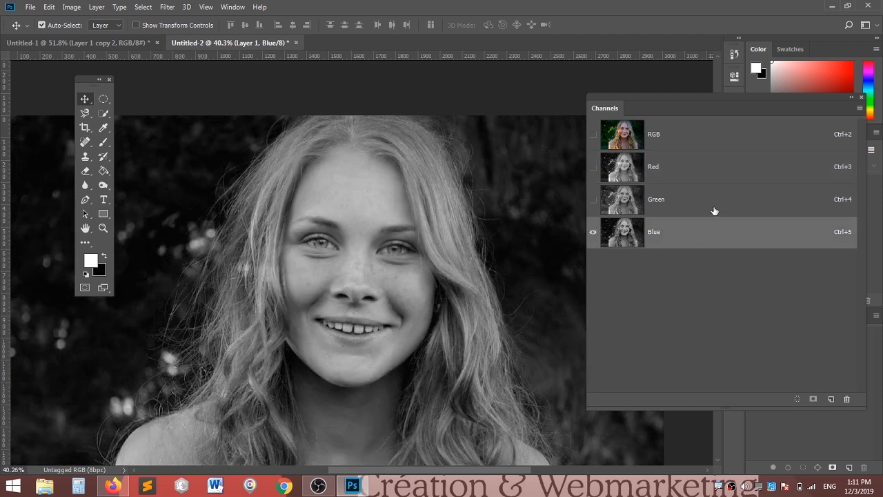
# Step: Duplicate the Blue channel
pyautogui.scroll(-2, 361, 185)
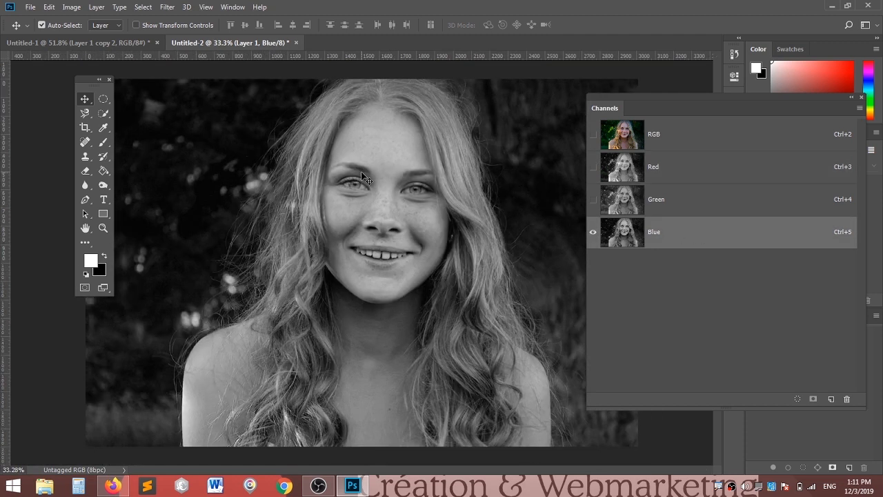
pyautogui.scroll(-1, 361, 183)
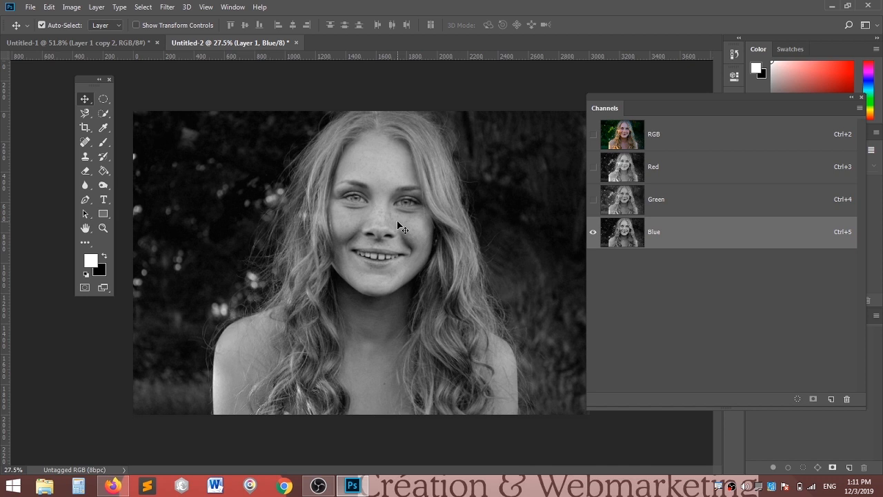
pyautogui.moveTo(717, 239); pyautogui.dragTo(832, 400)
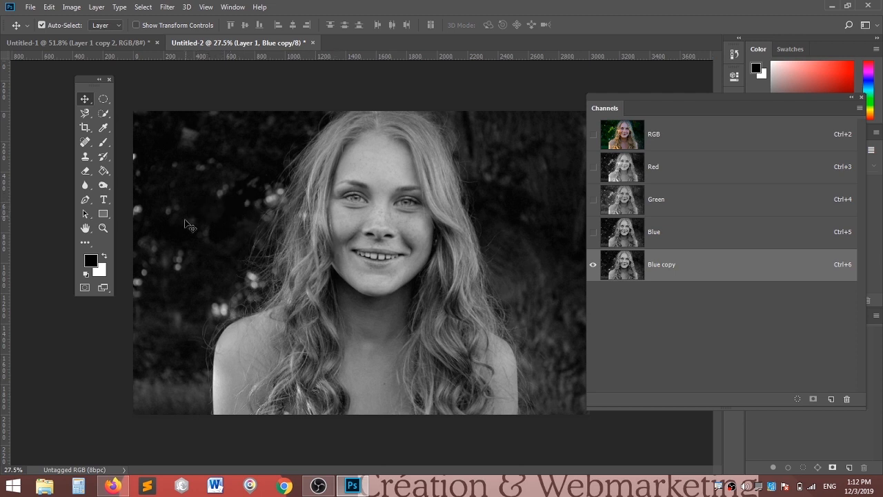
# Step: Choose the Burn tool and set its range to Shadows and its exposure to 13%
pyautogui.press('ctrl')
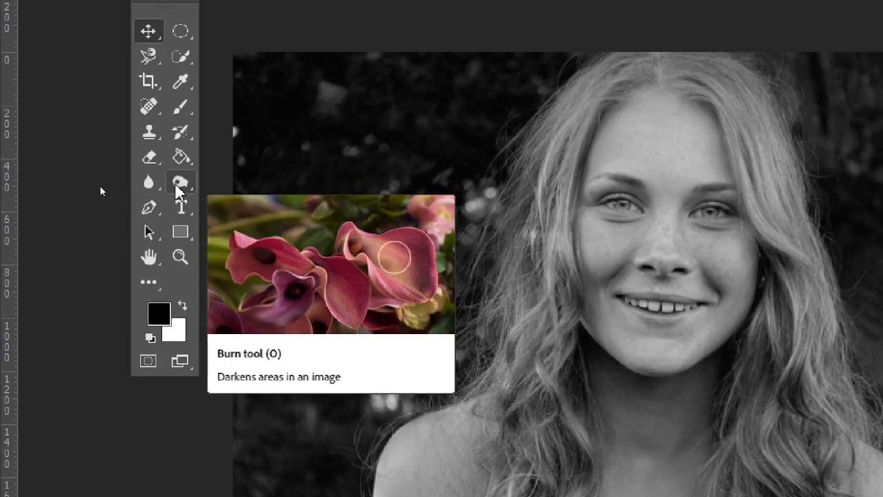
pyautogui.click(179, 183)
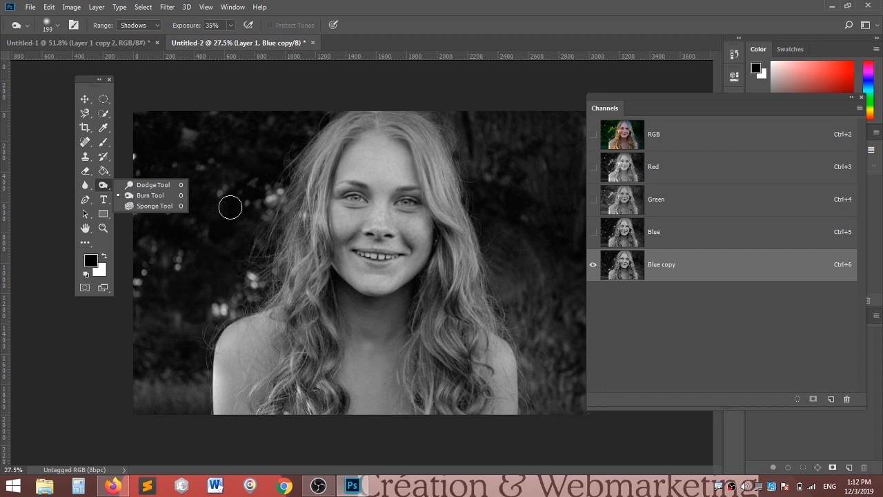
pyautogui.click(159, 198)
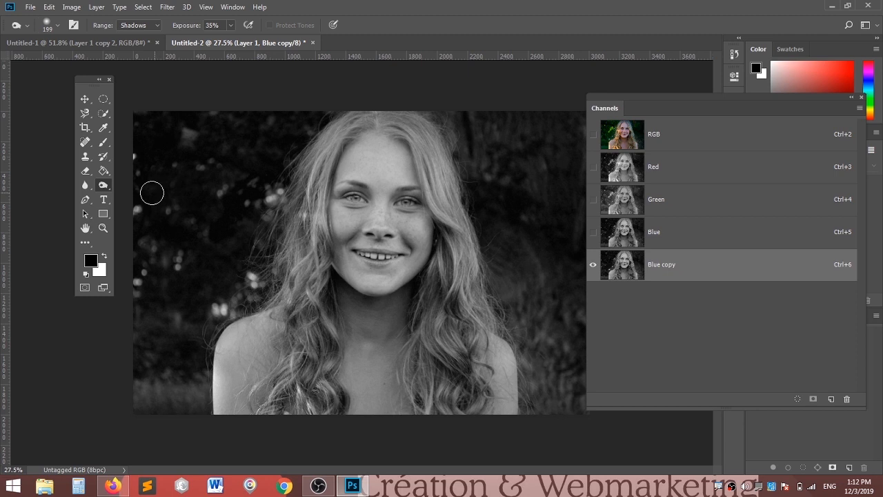
pyautogui.rightClick(107, 183)
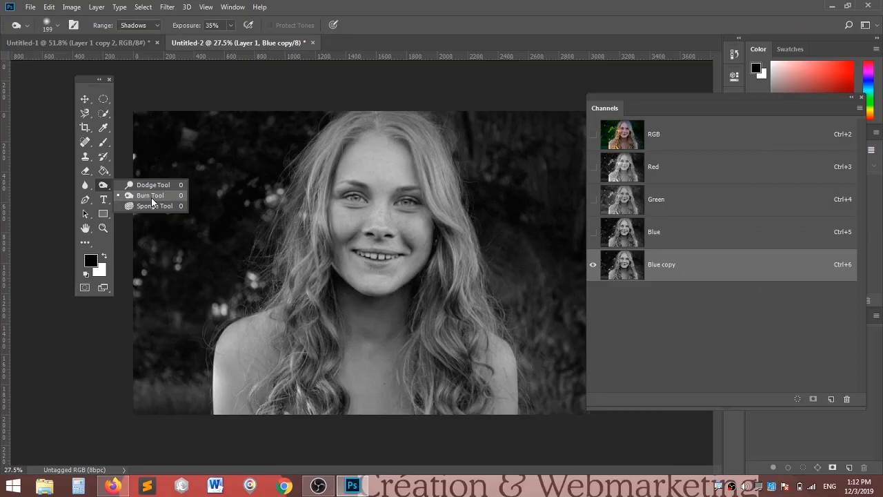
pyautogui.click(152, 197)
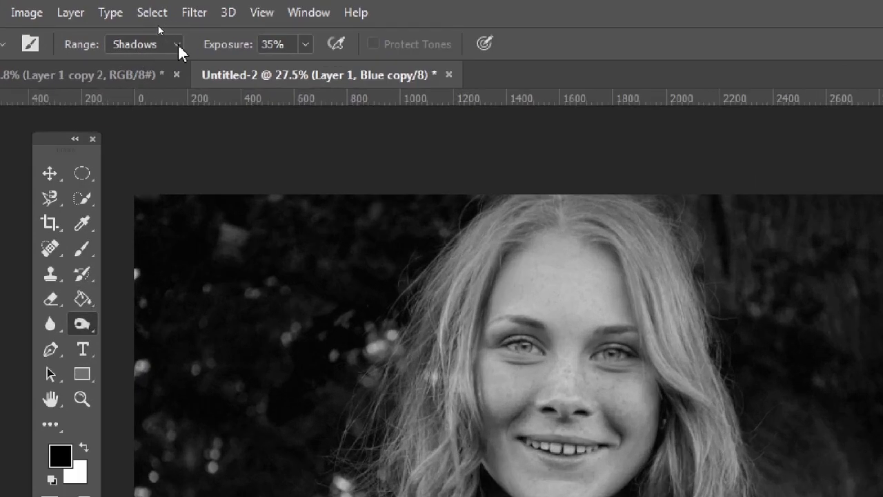
pyautogui.click(178, 45)
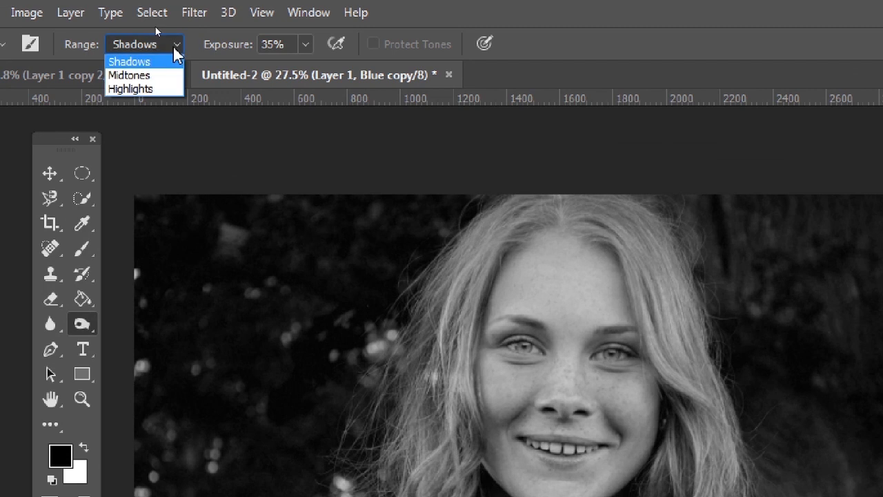
pyautogui.click(138, 62)
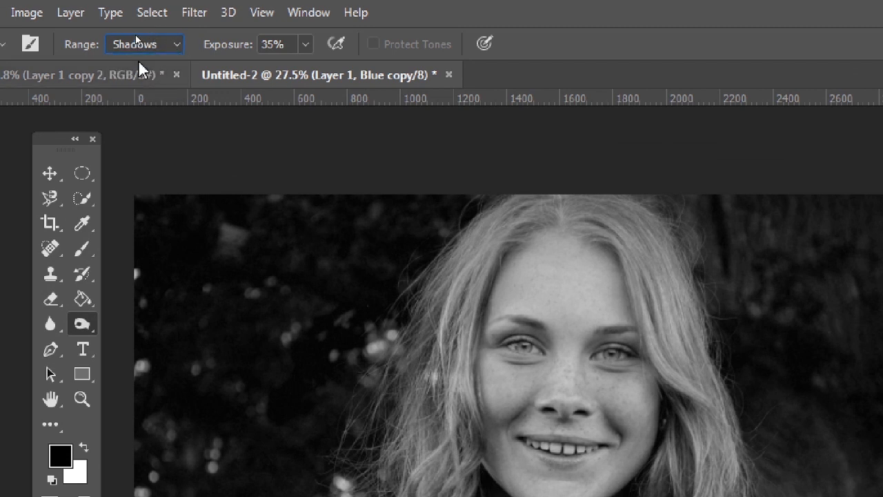
pyautogui.click(305, 44)
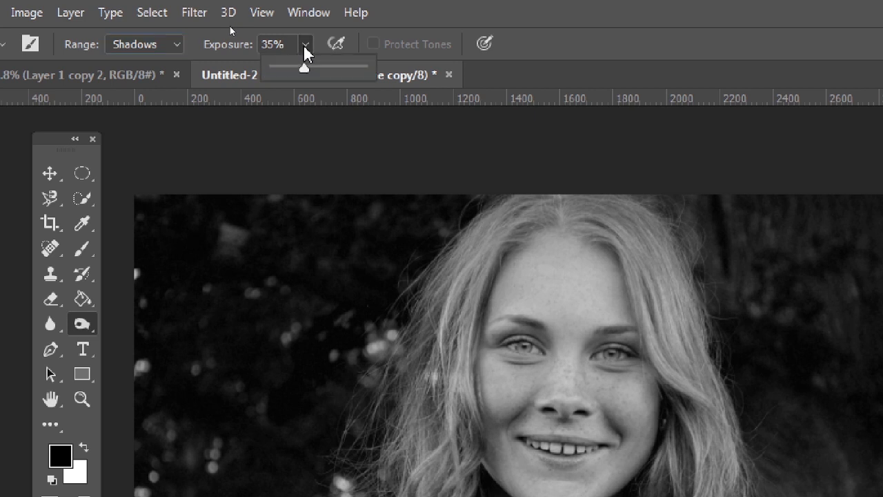
pyautogui.moveTo(307, 65); pyautogui.dragTo(276, 66)
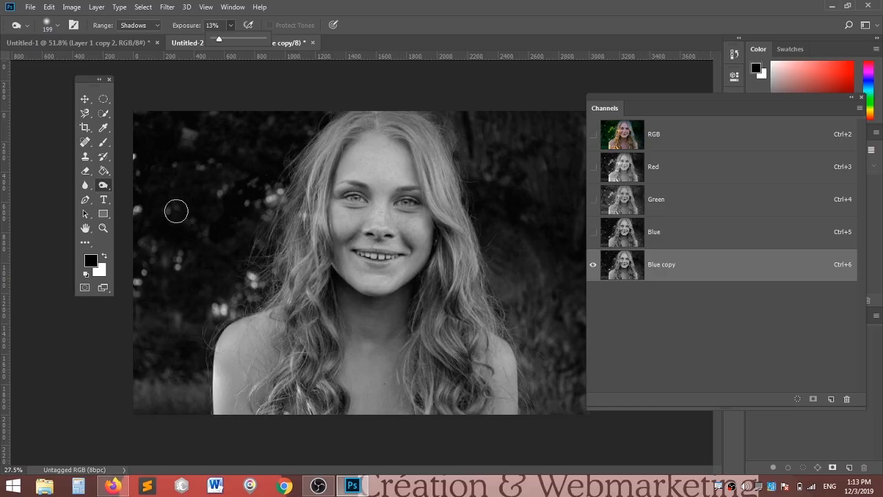
pyautogui.moveTo(221, 39); pyautogui.dragTo(216, 42)
# Step: Enlarge the Burn brush to 482 px and darken the background on both sides of the girl's hair in the Blue copy channel
pyautogui.keyDown('alt'); pyautogui.rightClick(179, 222); pyautogui.keyUp('alt')
pyautogui.moveTo(179, 223); pyautogui.dragTo(197, 217)
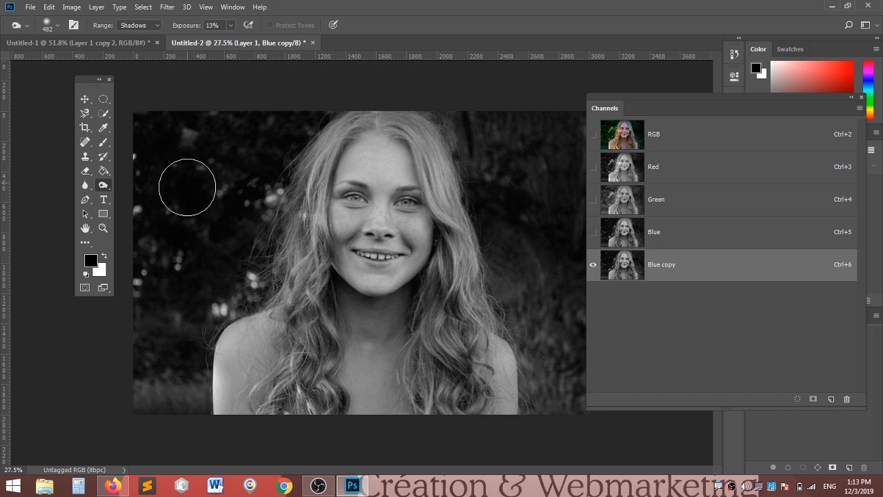
pyautogui.keyDown('alt'); pyautogui.rightClick(192, 211); pyautogui.keyUp('alt')
pyautogui.moveTo(181, 284)
pyautogui.mouseDown()
pyautogui.moveTo(187, 164)
pyautogui.moveTo(171, 286)
pyautogui.moveTo(203, 174)
pyautogui.moveTo(156, 326)
pyautogui.moveTo(162, 235)
pyautogui.moveTo(126, 354)
pyautogui.moveTo(139, 200)
pyautogui.moveTo(134, 365)
pyautogui.moveTo(169, 327)
pyautogui.moveTo(217, 127)
pyautogui.moveTo(206, 240)
pyautogui.moveTo(247, 137)
pyautogui.moveTo(233, 270)
pyautogui.moveTo(264, 147)
pyautogui.moveTo(263, 196)
pyautogui.moveTo(296, 146)
pyautogui.moveTo(256, 234)
pyautogui.moveTo(241, 235)
pyautogui.moveTo(239, 274)
pyautogui.moveTo(204, 313)
pyautogui.moveTo(198, 338)
pyautogui.moveTo(210, 370)
pyautogui.moveTo(192, 393)
pyautogui.moveTo(153, 374)
pyautogui.moveTo(149, 348)
pyautogui.moveTo(153, 372)
pyautogui.mouseUp()
pyautogui.moveTo(478, 118)
pyautogui.mouseDown()
pyautogui.moveTo(510, 174)
pyautogui.moveTo(448, 173)
pyautogui.mouseUp()
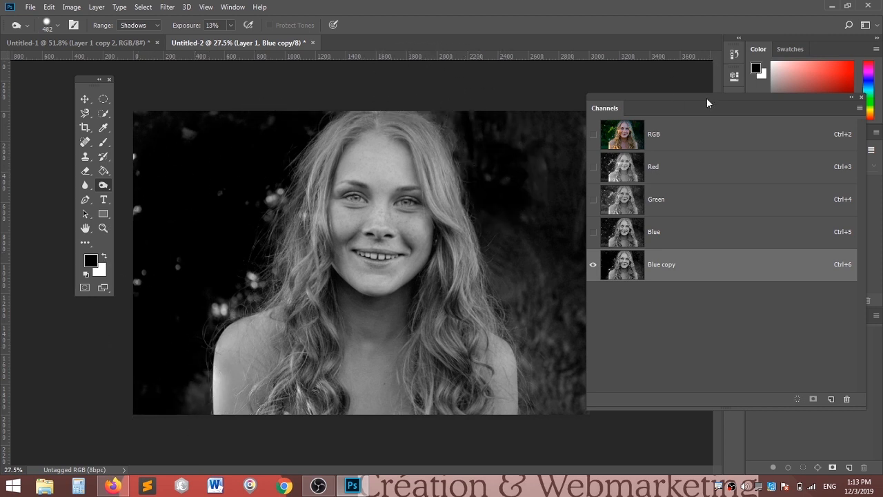
pyautogui.moveTo(707, 103); pyautogui.dragTo(803, 112)
pyautogui.moveTo(536, 201)
pyautogui.mouseDown()
pyautogui.moveTo(541, 299)
pyautogui.moveTo(549, 320)
pyautogui.moveTo(502, 242)
pyautogui.moveTo(536, 298)
pyautogui.moveTo(521, 260)
pyautogui.moveTo(542, 372)
pyautogui.moveTo(538, 409)
pyautogui.moveTo(578, 245)
pyautogui.moveTo(588, 139)
pyautogui.moveTo(550, 177)
pyautogui.moveTo(490, 123)
pyautogui.moveTo(596, 380)
pyautogui.moveTo(539, 388)
pyautogui.moveTo(553, 369)
pyautogui.moveTo(548, 379)
pyautogui.moveTo(540, 373)
pyautogui.moveTo(447, 129)
pyautogui.moveTo(476, 149)
pyautogui.moveTo(592, 138)
pyautogui.moveTo(618, 234)
pyautogui.moveTo(559, 304)
pyautogui.moveTo(546, 395)
pyautogui.moveTo(588, 375)
pyautogui.moveTo(553, 169)
pyautogui.moveTo(480, 90)
pyautogui.moveTo(265, 127)
pyautogui.moveTo(276, 148)
pyautogui.moveTo(210, 377)
pyautogui.moveTo(208, 328)
pyautogui.moveTo(169, 312)
pyautogui.moveTo(191, 433)
pyautogui.moveTo(197, 383)
pyautogui.moveTo(176, 337)
pyautogui.moveTo(142, 305)
pyautogui.moveTo(157, 192)
pyautogui.moveTo(158, 206)
pyautogui.moveTo(244, 293)
pyautogui.moveTo(268, 193)
pyautogui.moveTo(247, 180)
pyautogui.moveTo(267, 149)
pyautogui.moveTo(311, 116)
pyautogui.moveTo(279, 133)
pyautogui.moveTo(220, 118)
pyautogui.moveTo(127, 131)
pyautogui.moveTo(186, 287)
pyautogui.moveTo(163, 332)
pyautogui.moveTo(265, 241)
pyautogui.moveTo(221, 287)
pyautogui.moveTo(168, 406)
pyautogui.moveTo(157, 245)
pyautogui.moveTo(173, 155)
pyautogui.moveTo(439, 144)
pyautogui.moveTo(521, 151)
pyautogui.moveTo(469, 118)
pyautogui.moveTo(485, 142)
pyautogui.moveTo(556, 379)
pyautogui.moveTo(570, 392)
pyautogui.moveTo(582, 388)
pyautogui.moveTo(550, 357)
pyautogui.mouseUp()
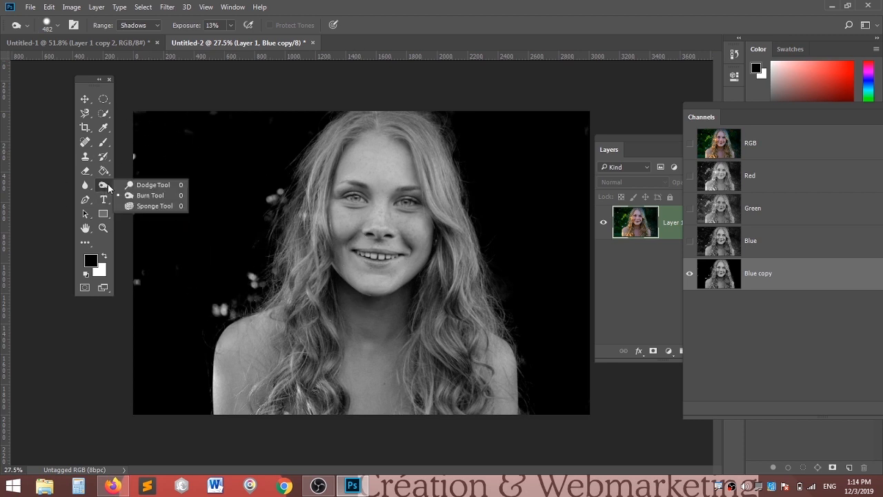
# Step: Switch to the Dodge tool, set its range to Highlights and open its exposure setting for adjustment
pyautogui.click(147, 186)
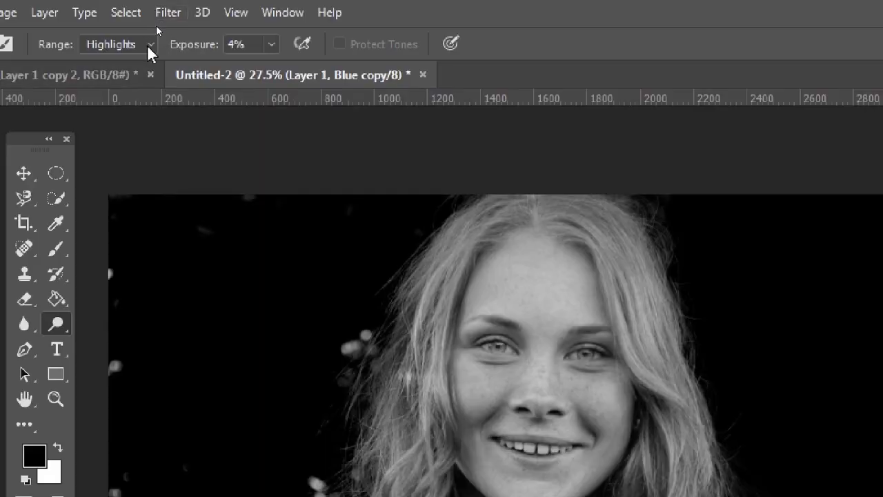
pyautogui.click(148, 46)
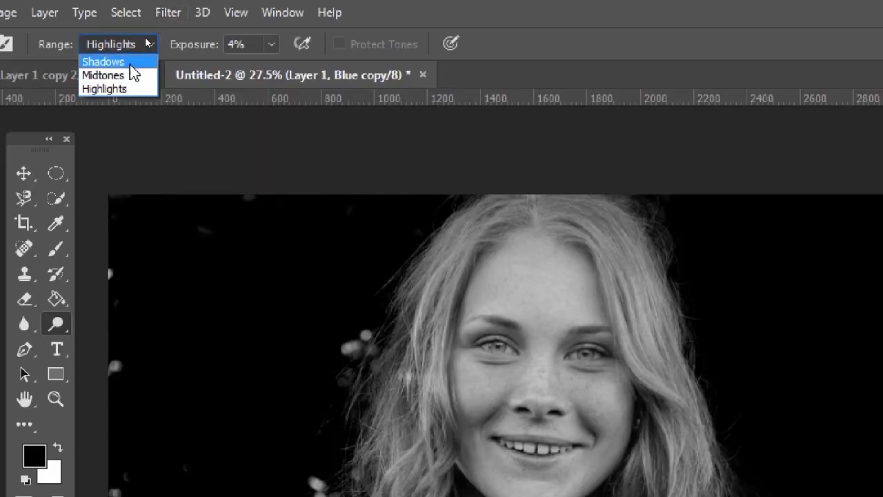
pyautogui.click(113, 91)
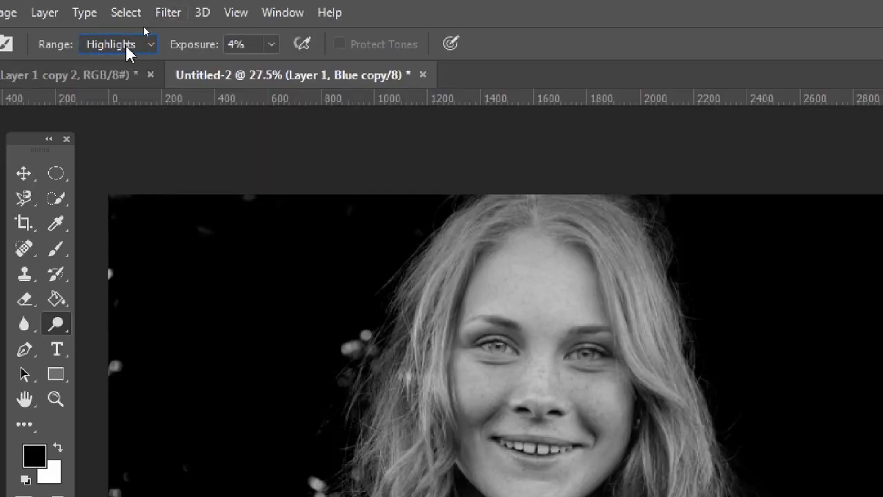
pyautogui.click(272, 45)
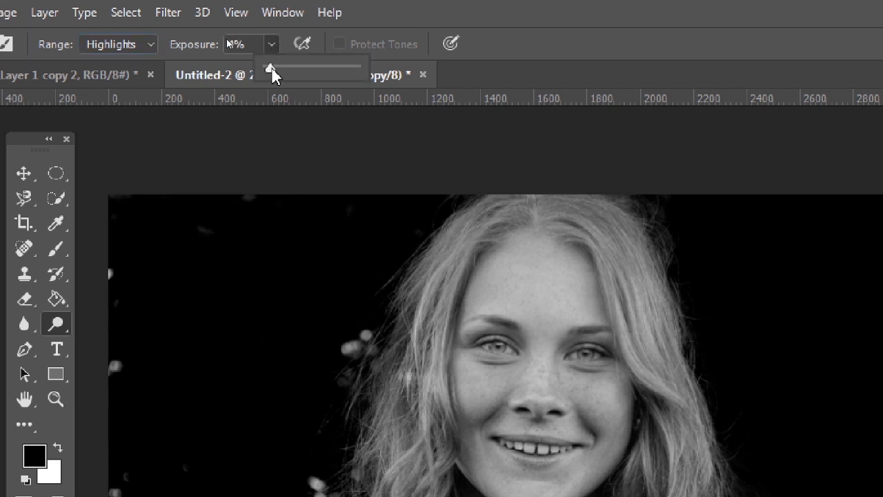
pyautogui.moveTo(275, 70); pyautogui.dragTo(277, 72)
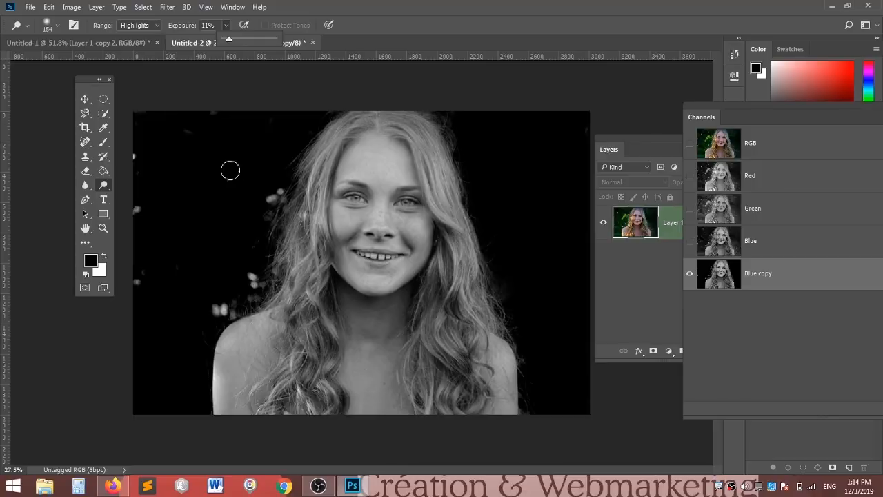
pyautogui.moveTo(357, 267)
pyautogui.mouseDown()
pyautogui.moveTo(390, 252)
pyautogui.moveTo(357, 284)
pyautogui.moveTo(363, 187)
pyautogui.moveTo(351, 264)
pyautogui.moveTo(350, 223)
pyautogui.moveTo(363, 173)
pyautogui.moveTo(382, 182)
pyautogui.mouseUp()
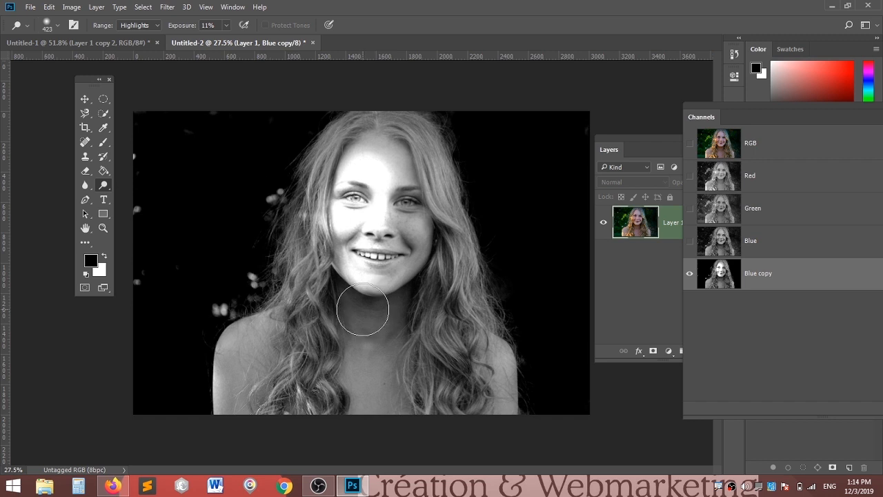
pyautogui.hotkey('ctrl', 'z')
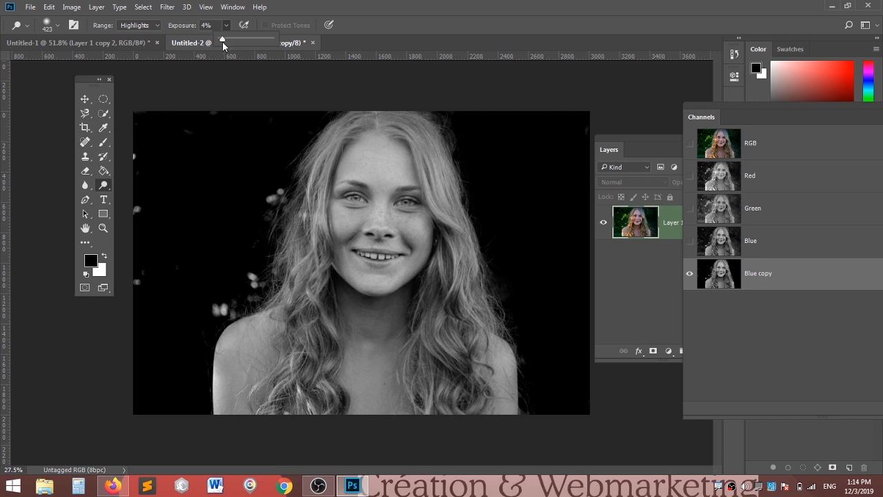
# Step: Dodge the highlights of the woman's face, hair, shoulders and neck at 5% exposure on the Blue copy channel, enlarging the brush to 642
pyautogui.moveTo(377, 184)
pyautogui.mouseDown()
pyautogui.moveTo(370, 172)
pyautogui.moveTo(359, 271)
pyautogui.moveTo(348, 273)
pyautogui.moveTo(345, 199)
pyautogui.moveTo(326, 214)
pyautogui.moveTo(325, 329)
pyautogui.moveTo(335, 276)
pyautogui.moveTo(320, 376)
pyautogui.moveTo(304, 383)
pyautogui.moveTo(381, 157)
pyautogui.moveTo(416, 220)
pyautogui.moveTo(413, 161)
pyautogui.moveTo(443, 241)
pyautogui.moveTo(397, 143)
pyautogui.moveTo(361, 135)
pyautogui.moveTo(392, 184)
pyautogui.moveTo(320, 385)
pyautogui.mouseUp()
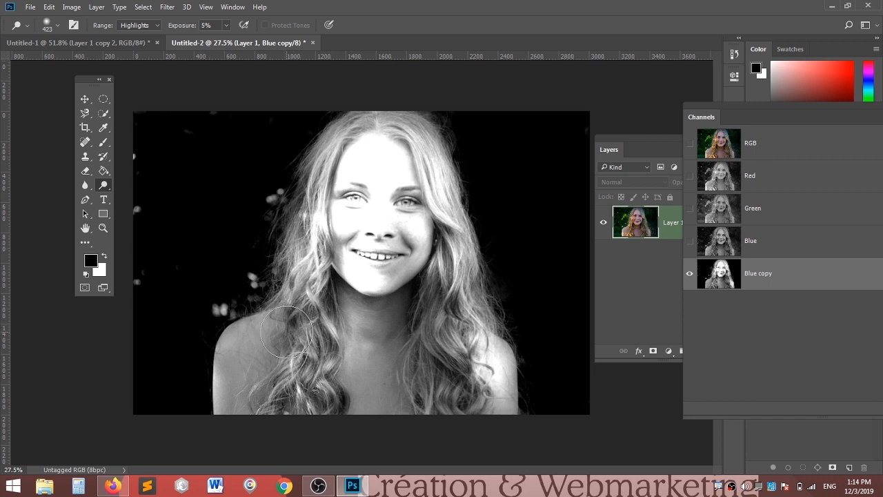
pyautogui.moveTo(285, 331)
pyautogui.mouseDown()
pyautogui.moveTo(203, 377)
pyautogui.moveTo(241, 350)
pyautogui.moveTo(241, 399)
pyautogui.moveTo(231, 331)
pyautogui.moveTo(242, 401)
pyautogui.moveTo(252, 351)
pyautogui.moveTo(294, 302)
pyautogui.moveTo(283, 267)
pyautogui.moveTo(305, 169)
pyautogui.moveTo(322, 143)
pyautogui.moveTo(365, 118)
pyautogui.moveTo(411, 128)
pyautogui.moveTo(438, 187)
pyautogui.moveTo(472, 344)
pyautogui.moveTo(491, 391)
pyautogui.moveTo(491, 356)
pyautogui.moveTo(509, 400)
pyautogui.moveTo(434, 344)
pyautogui.moveTo(367, 391)
pyautogui.moveTo(370, 287)
pyautogui.moveTo(378, 353)
pyautogui.moveTo(380, 339)
pyautogui.moveTo(351, 302)
pyautogui.moveTo(371, 314)
pyautogui.mouseUp()
pyautogui.rightClick(366, 345)
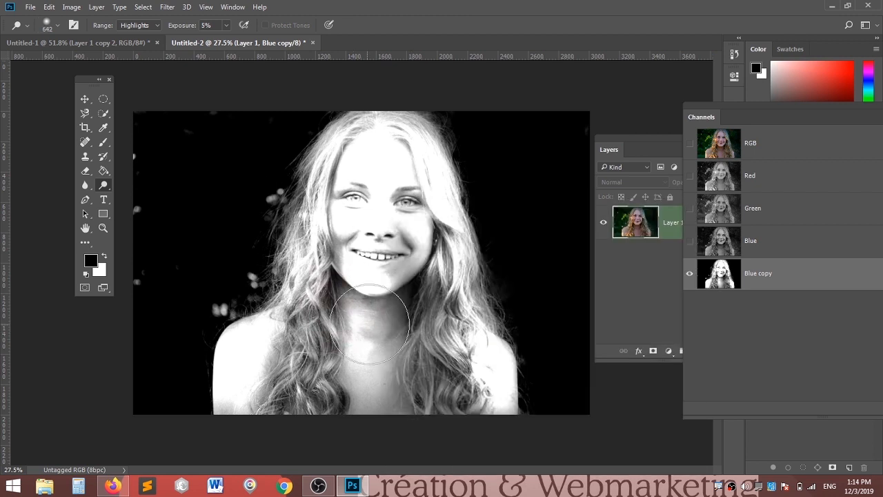
pyautogui.moveTo(391, 383)
pyautogui.mouseDown()
pyautogui.moveTo(374, 266)
pyautogui.moveTo(402, 282)
pyautogui.moveTo(400, 176)
pyautogui.moveTo(361, 172)
pyautogui.moveTo(345, 252)
pyautogui.moveTo(336, 162)
pyautogui.moveTo(311, 225)
pyautogui.moveTo(315, 262)
pyautogui.moveTo(246, 367)
pyautogui.moveTo(298, 399)
pyautogui.moveTo(395, 403)
pyautogui.moveTo(473, 380)
pyautogui.moveTo(458, 306)
pyautogui.moveTo(423, 227)
pyautogui.moveTo(421, 169)
pyautogui.moveTo(354, 138)
pyautogui.moveTo(280, 365)
pyautogui.moveTo(292, 381)
pyautogui.moveTo(422, 365)
pyautogui.moveTo(441, 351)
pyautogui.moveTo(407, 359)
pyautogui.moveTo(355, 353)
pyautogui.mouseUp()
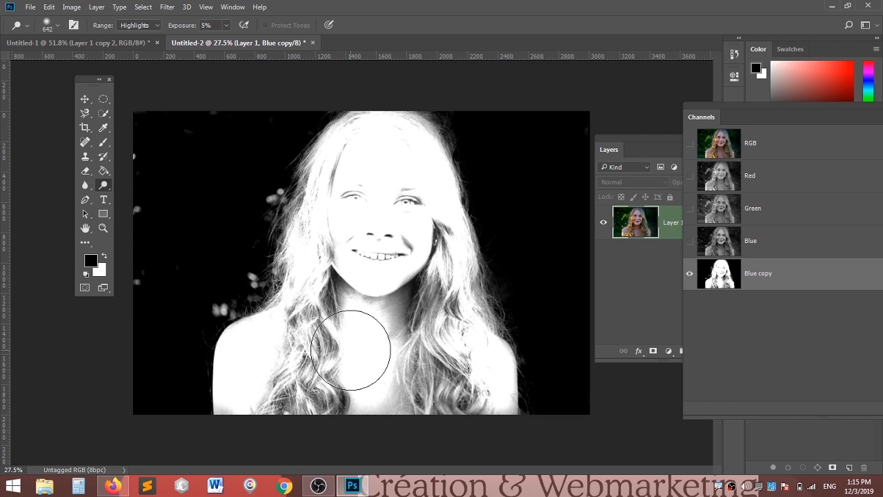
# Step: Return to the RGB composite channel and load the Blue copy channel as a selection
pyautogui.moveTo(787, 110); pyautogui.dragTo(654, 61)
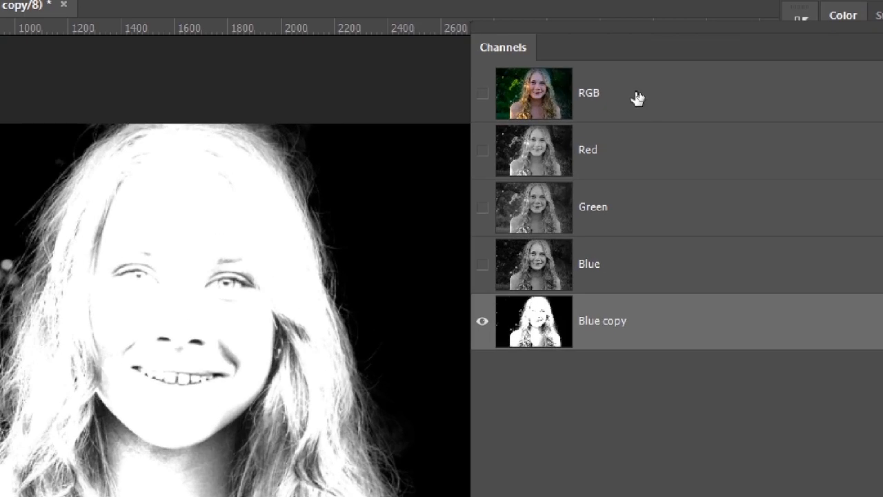
pyautogui.click(482, 94)
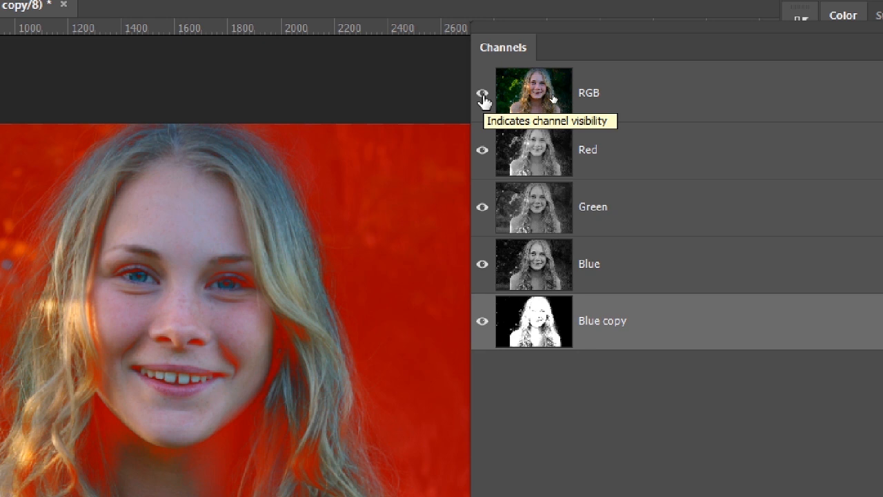
pyautogui.click(482, 94)
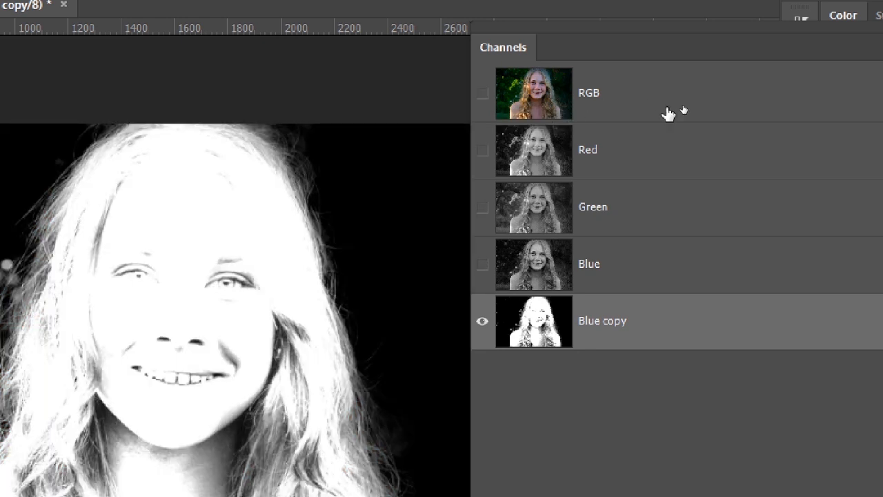
pyautogui.click(662, 93)
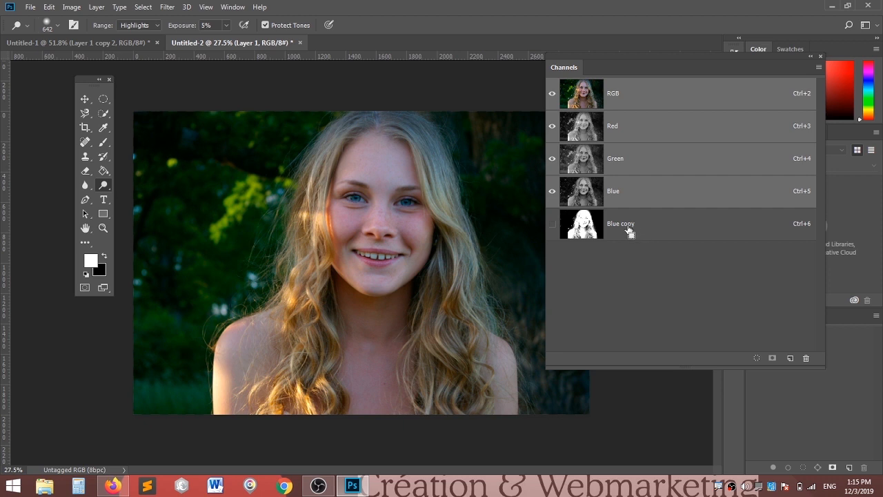
pyautogui.keyDown('ctrl'); pyautogui.click(630, 233); pyautogui.keyUp('ctrl')
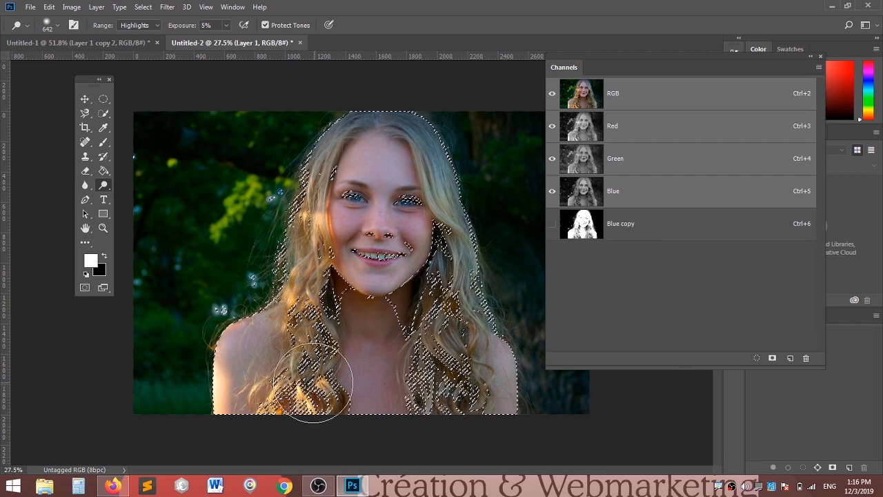
# Step: Examine the selection's edges along the hair and shoulders, and activate the Move tool with the Channels panel out of the way
pyautogui.scroll(3, 316, 283)
pyautogui.scroll(4, 316, 283)
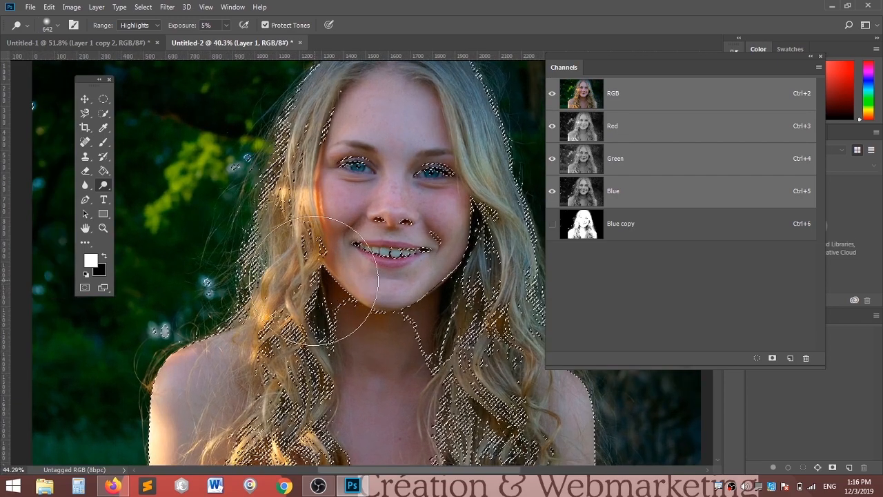
pyautogui.scroll(1, 314, 282)
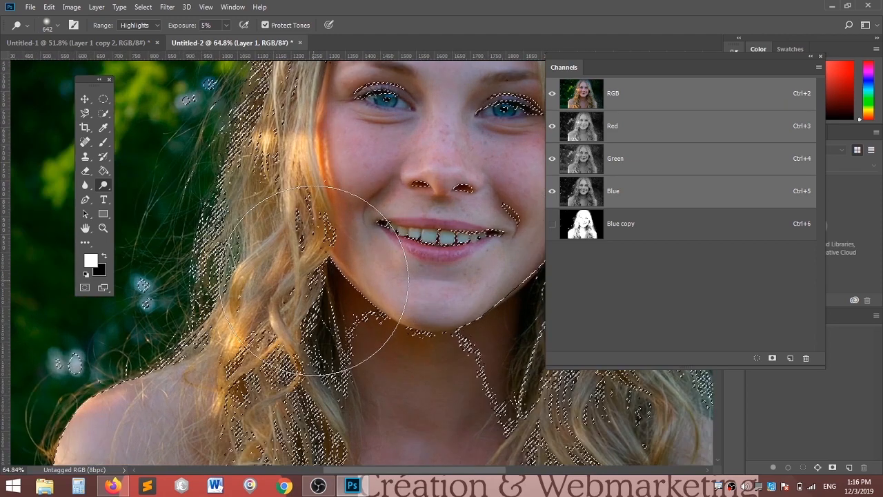
pyautogui.scroll(1, 314, 282)
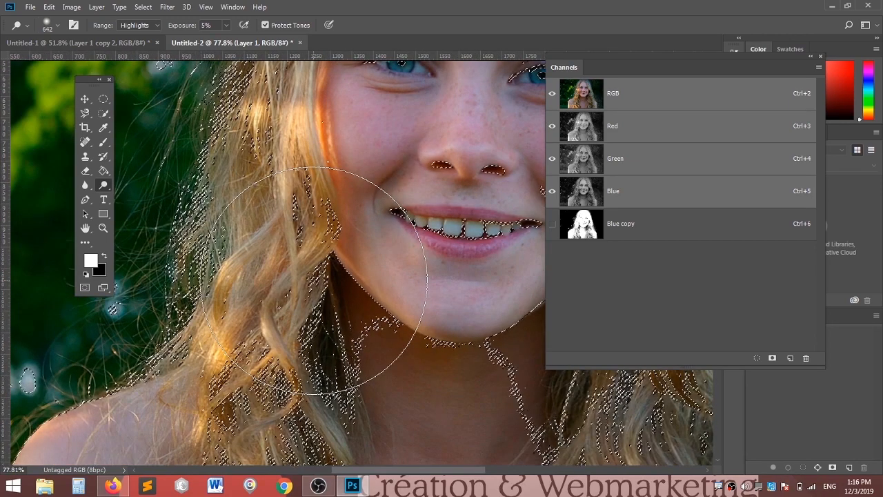
pyautogui.scroll(-5, 313, 280)
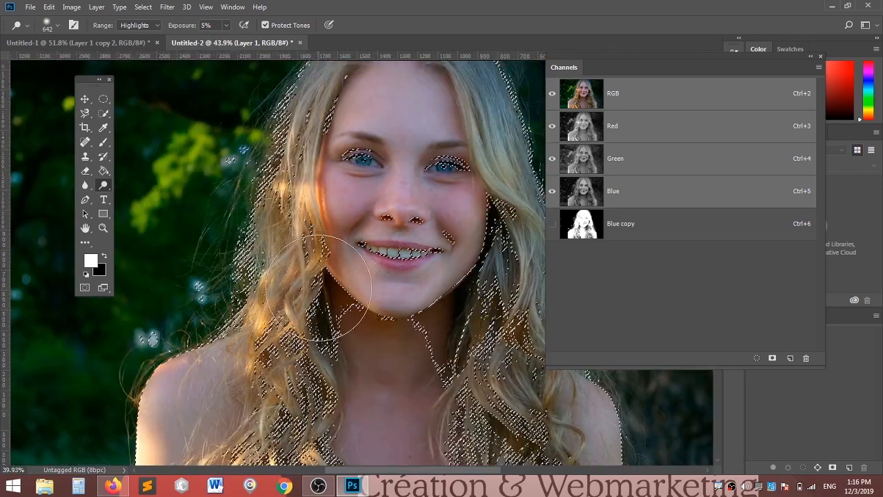
pyautogui.scroll(-1, 319, 288)
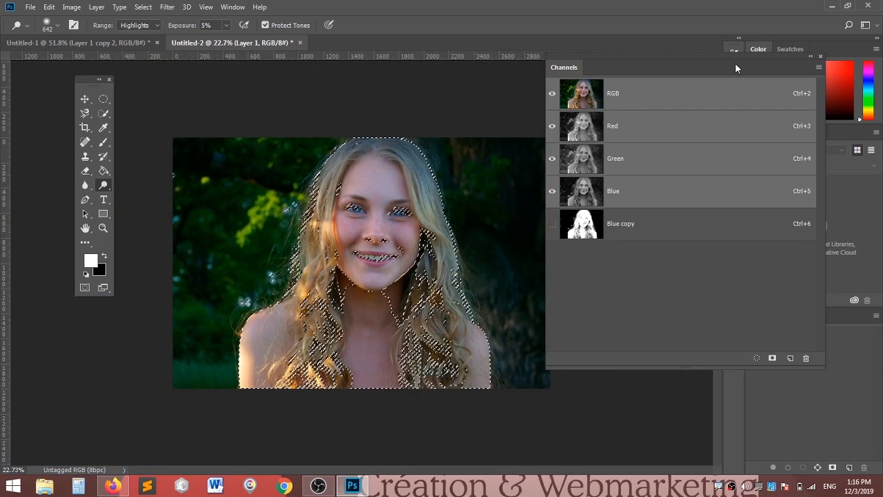
pyautogui.moveTo(736, 61); pyautogui.dragTo(819, 206)
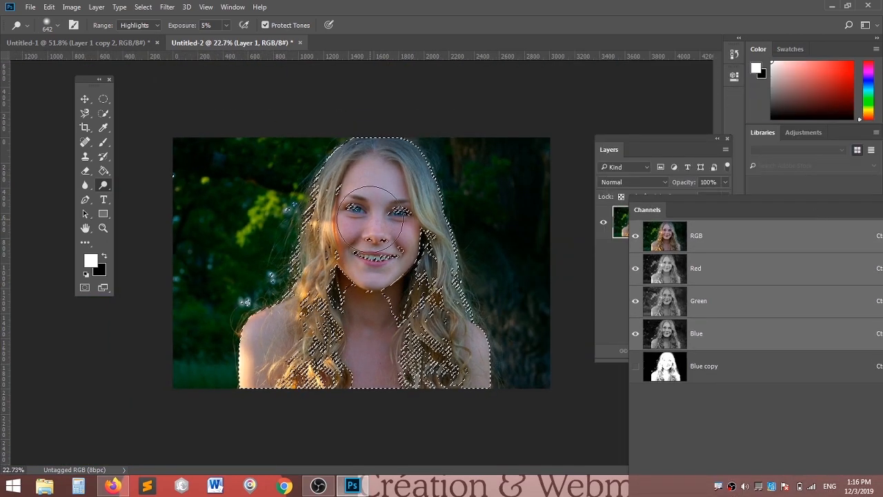
pyautogui.click(85, 98)
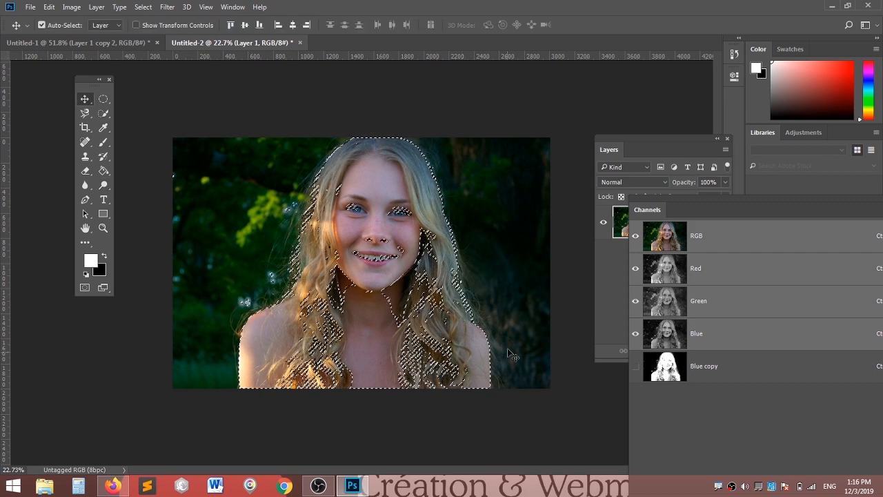
# Step: Switch to Firefox and go back from the portrait photo to the Bing image results grid
pyautogui.click(113, 486)
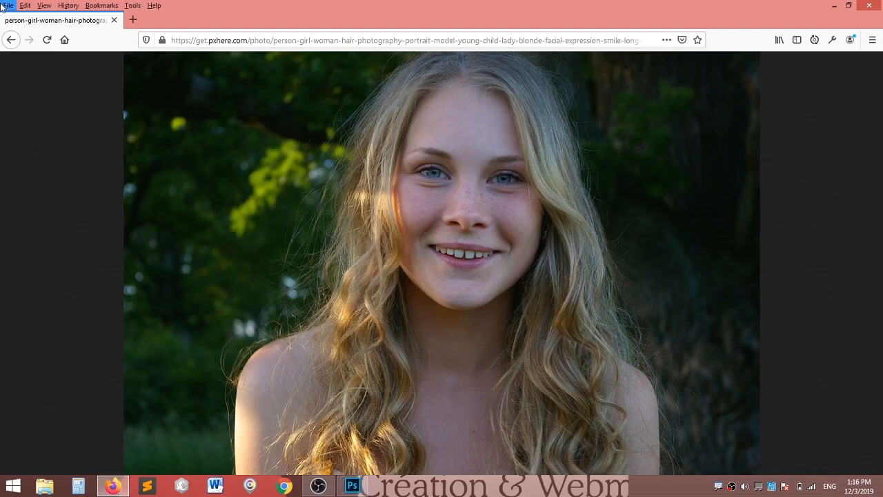
pyautogui.click(10, 40)
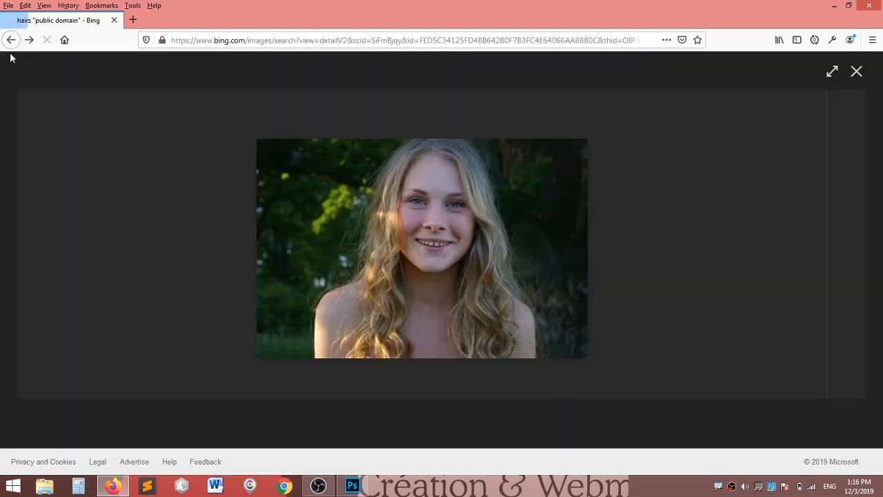
pyautogui.click(11, 40)
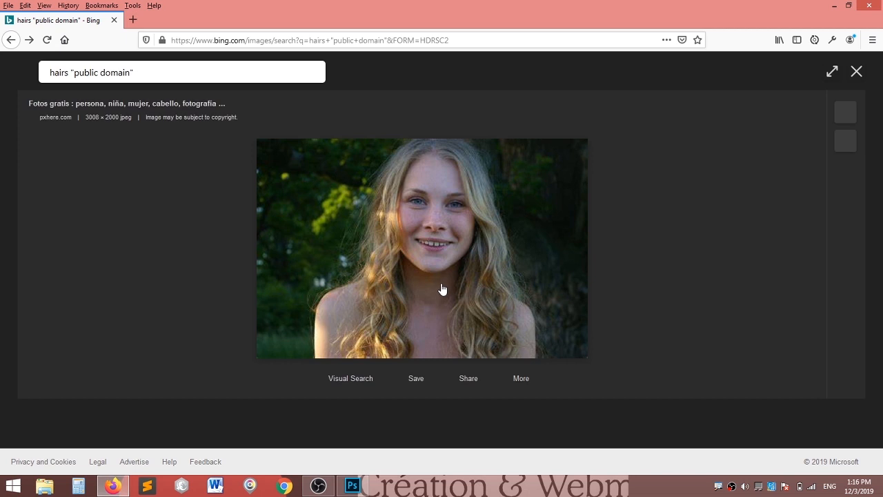
pyautogui.click(858, 73)
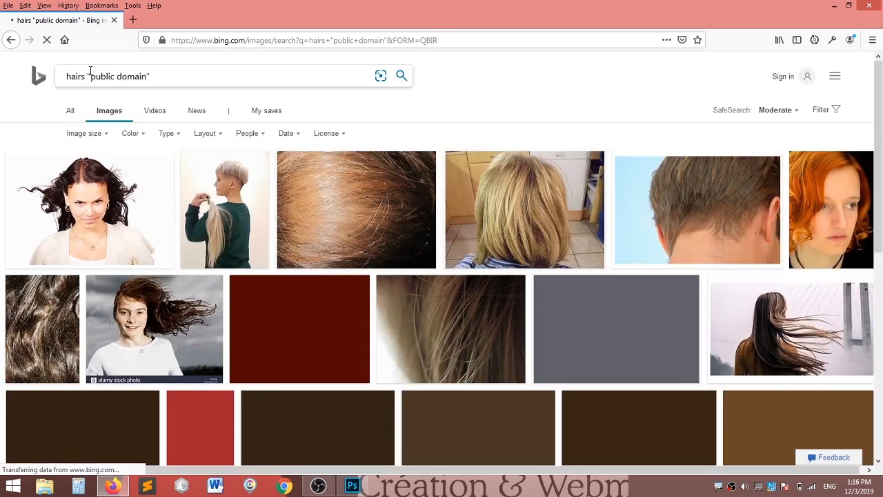
# Step: Search Bing Images for paysage "public domain"
pyautogui.moveTo(84, 76); pyautogui.dragTo(6, 81)
pyautogui.press('BackSpace')
pyautogui.press('Delete')
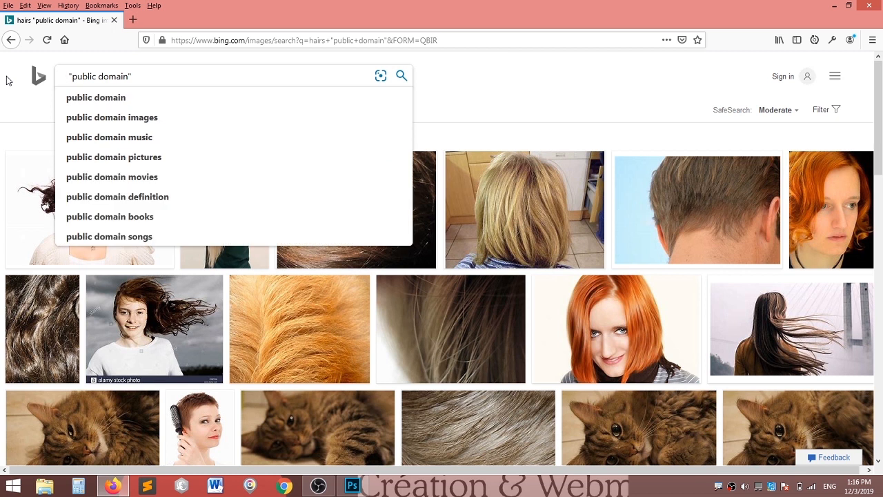
pyautogui.write('paya ')
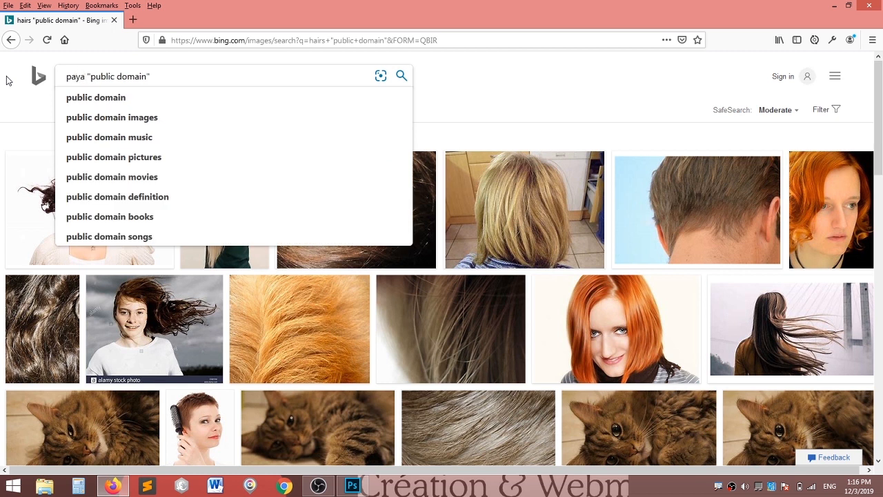
pyautogui.write('sage')
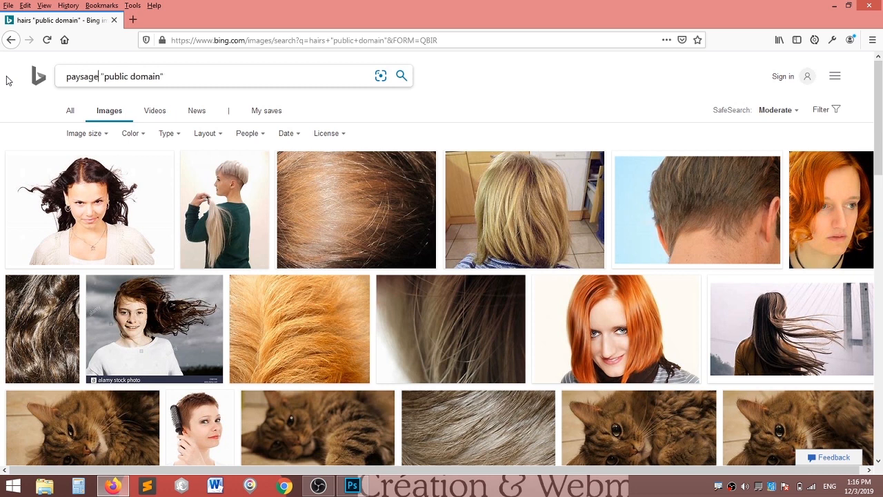
pyautogui.press('Return')
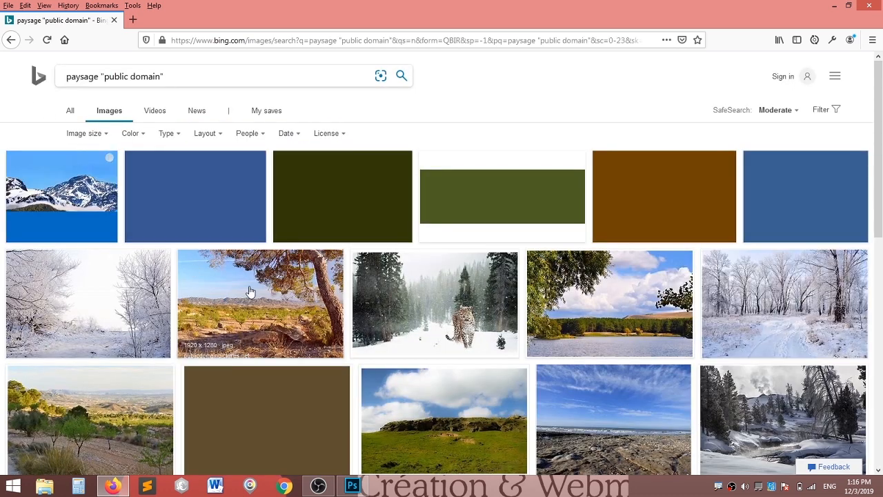
# Step: Open the dry landscape photo with the large leaning pine tree on its own and copy the image
pyautogui.scroll(-2, 338, 359)
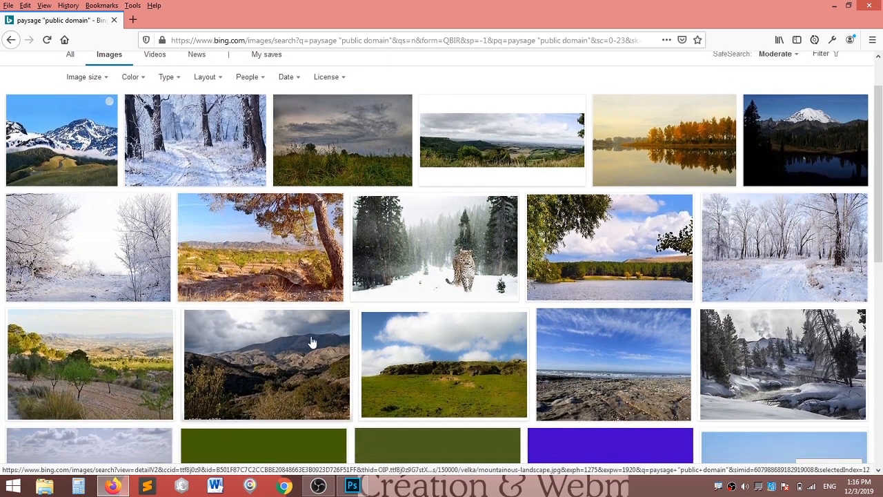
pyautogui.click(267, 247)
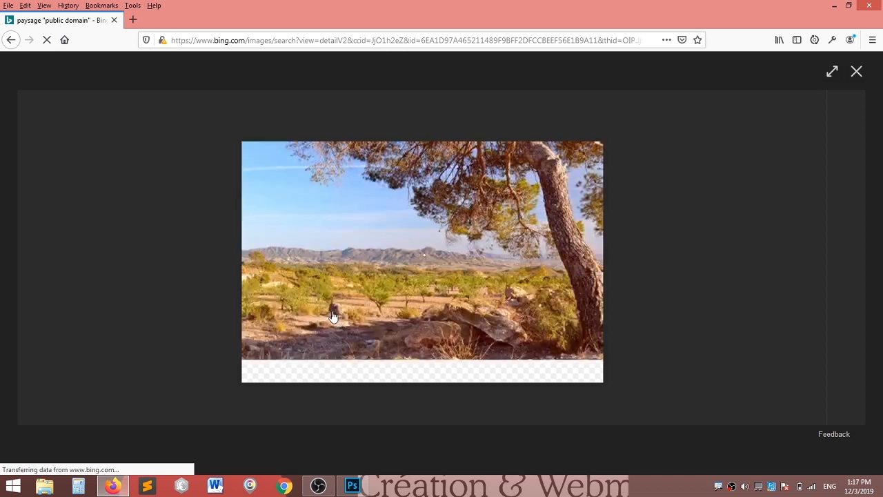
pyautogui.rightClick(351, 264)
pyautogui.click(365, 268)
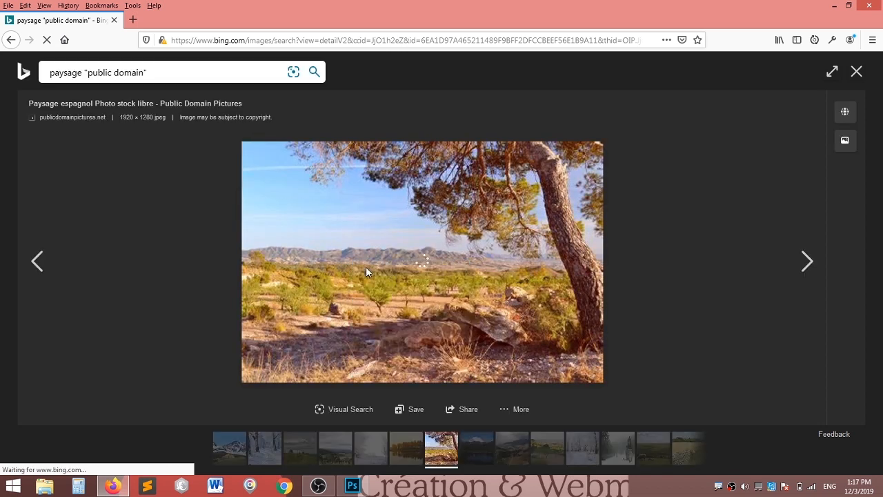
pyautogui.rightClick(390, 249)
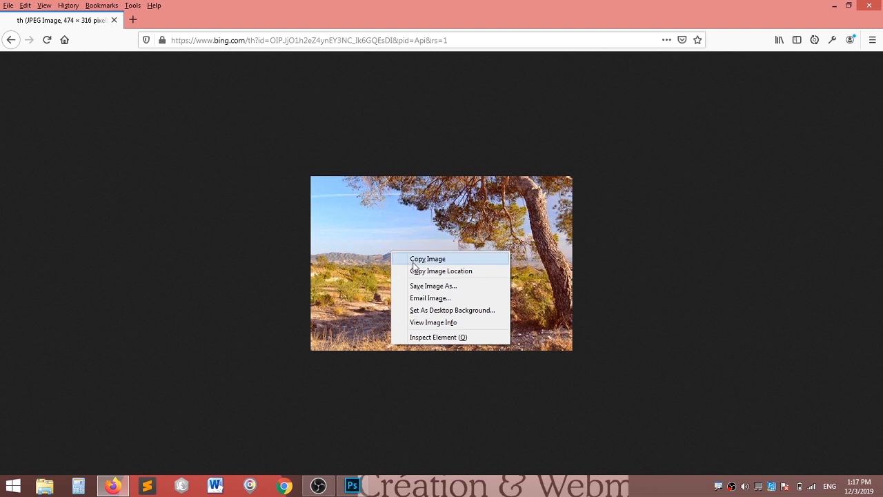
pyautogui.click(415, 259)
# Step: Switch to Photoshop, create a 474 x 316 px document from the Clipboard preset and paste the landscape image into it
pyautogui.click(352, 485)
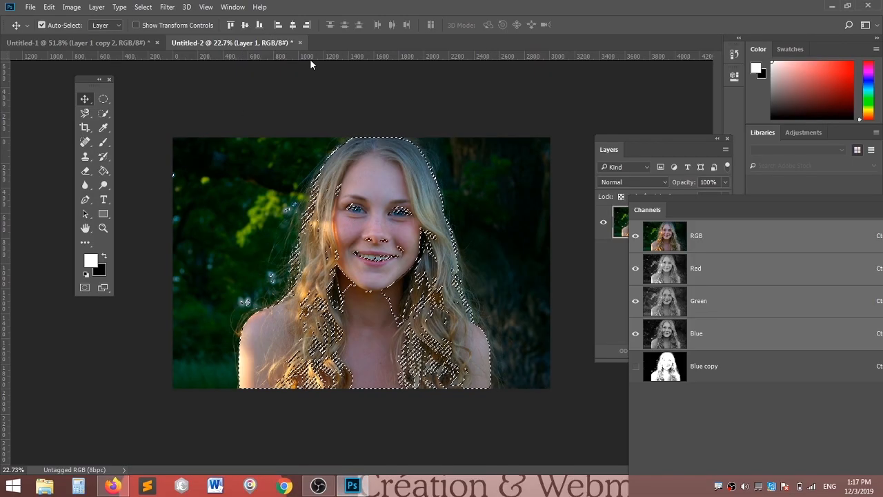
pyautogui.click(28, 8)
pyautogui.click(36, 20)
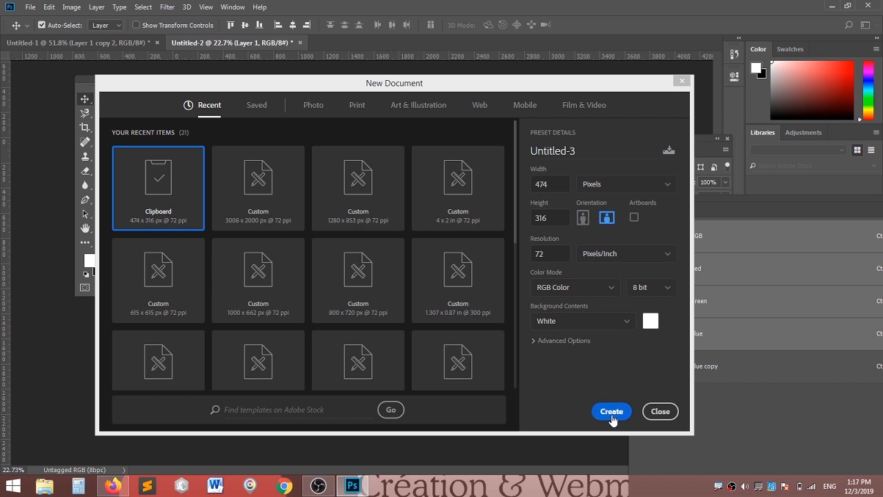
pyautogui.click(607, 410)
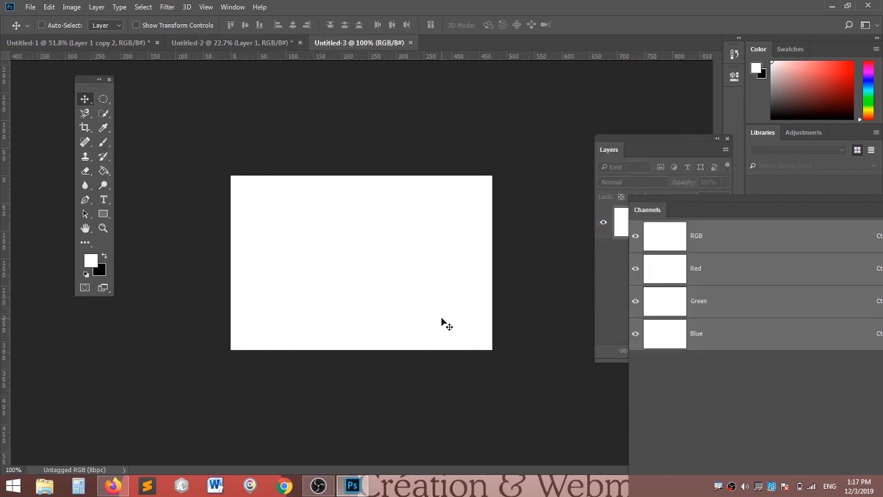
pyautogui.click(49, 6)
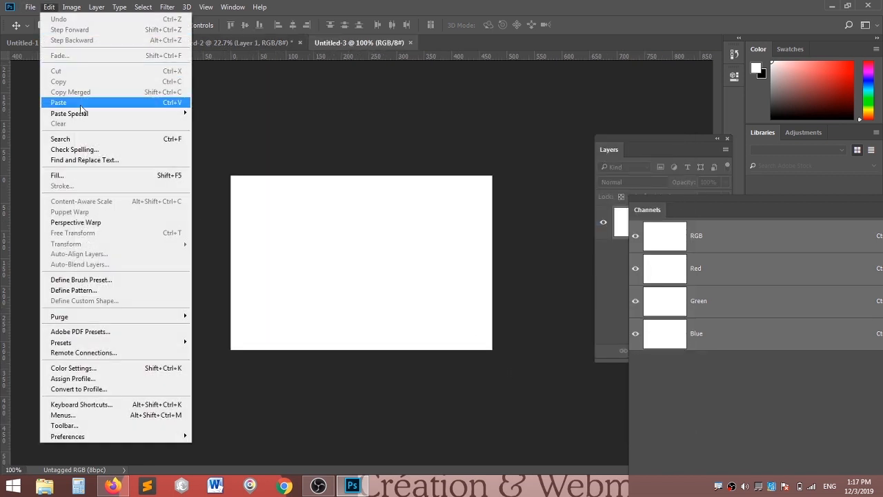
pyautogui.click(59, 102)
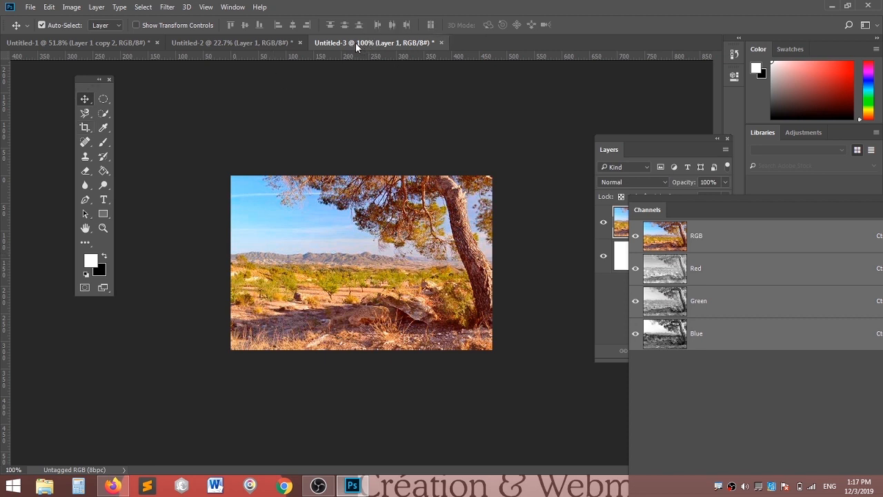
# Step: Float the landscape document in its own window and move the selected woman from the portrait document into it
pyautogui.moveTo(362, 47); pyautogui.dragTo(408, 134)
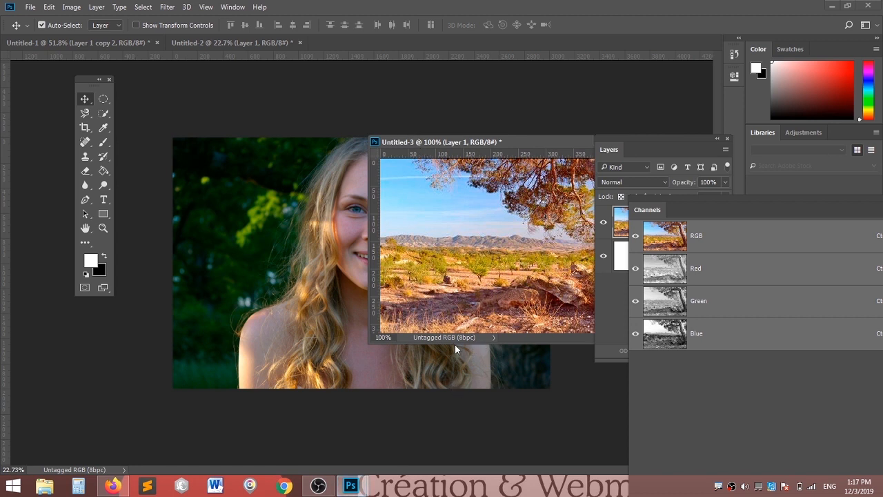
pyautogui.click(234, 48)
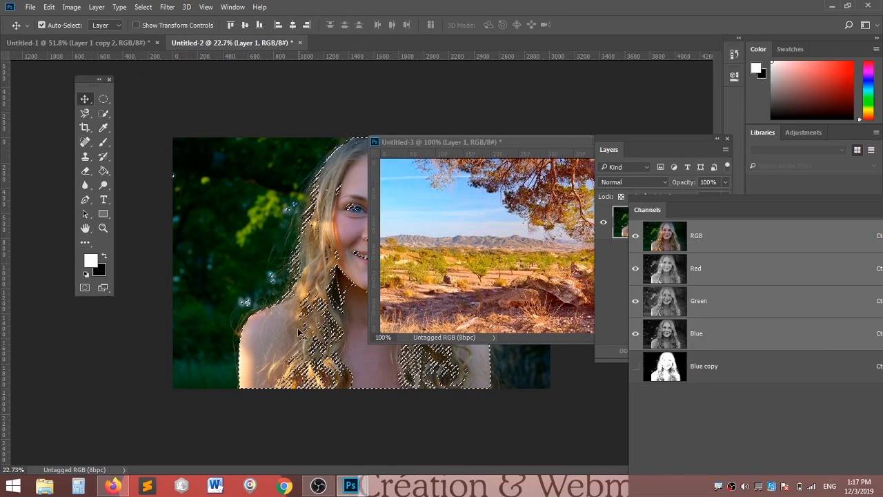
pyautogui.moveTo(311, 319); pyautogui.dragTo(374, 279)
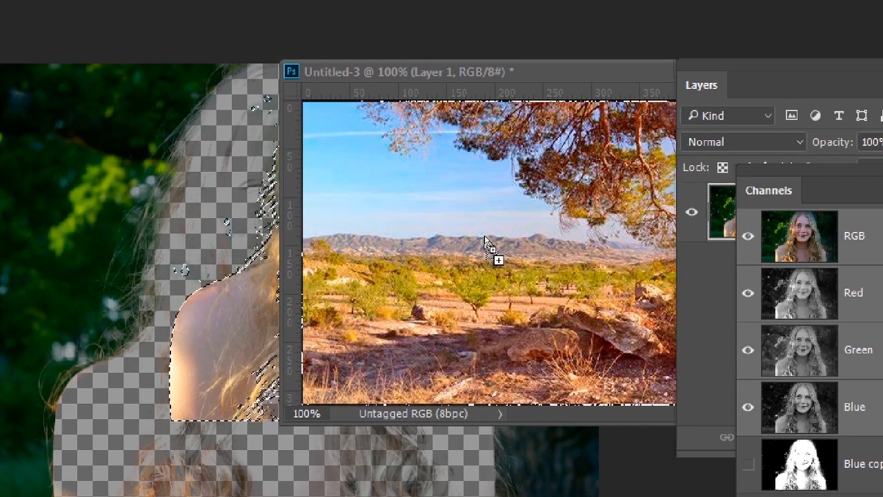
pyautogui.moveTo(485, 242); pyautogui.dragTo(487, 242)
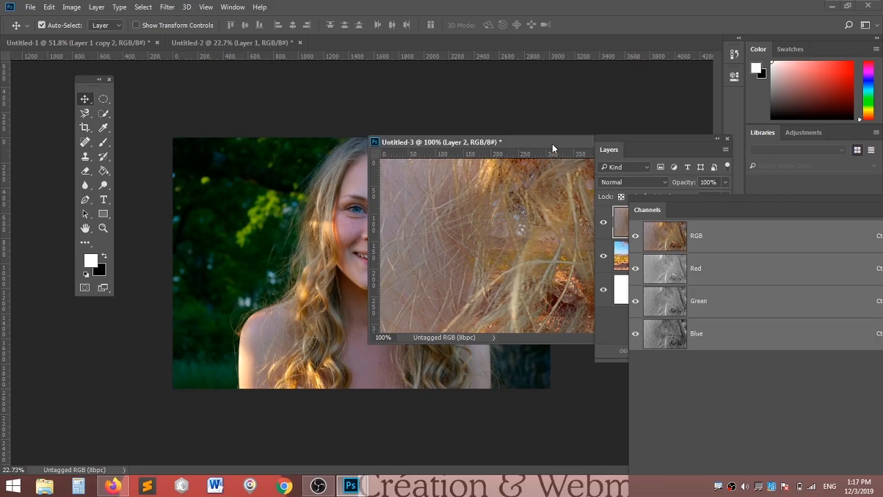
# Step: Dock the floating landscape document back with the other open documents
pyautogui.moveTo(623, 142); pyautogui.dragTo(445, 136)
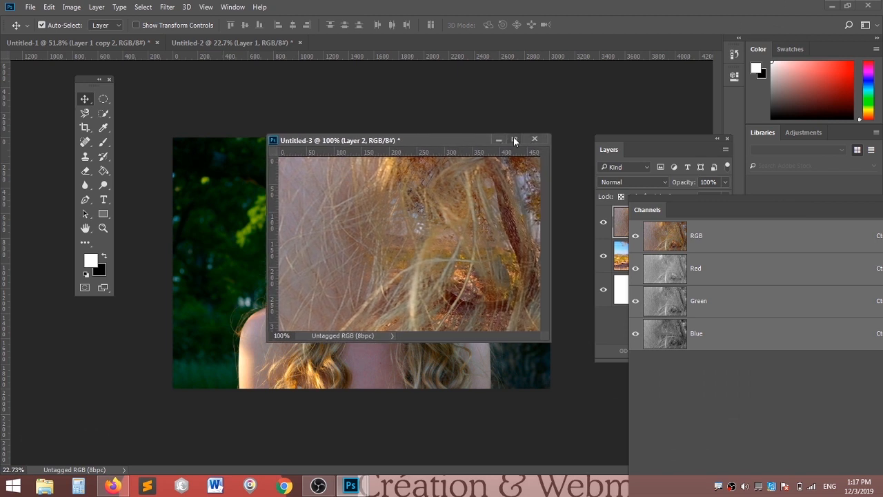
pyautogui.click(516, 139)
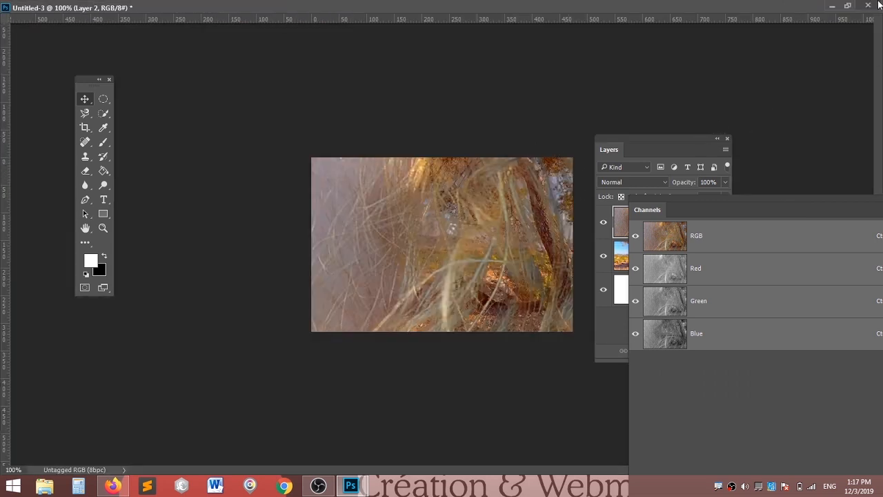
pyautogui.click(847, 5)
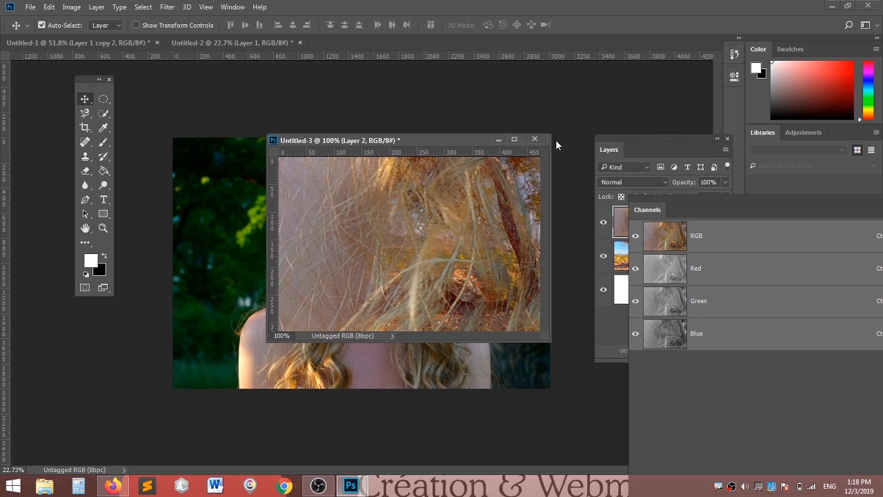
pyautogui.moveTo(472, 142); pyautogui.dragTo(422, 51)
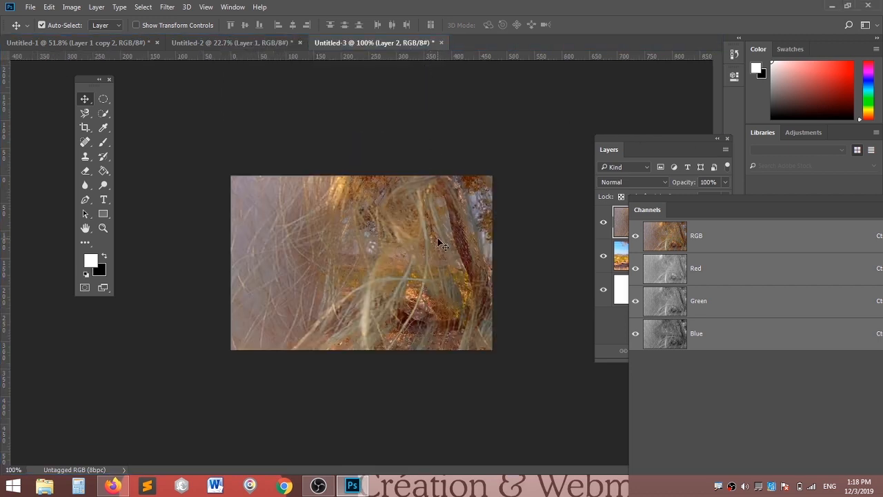
pyautogui.scroll(-3, 424, 222)
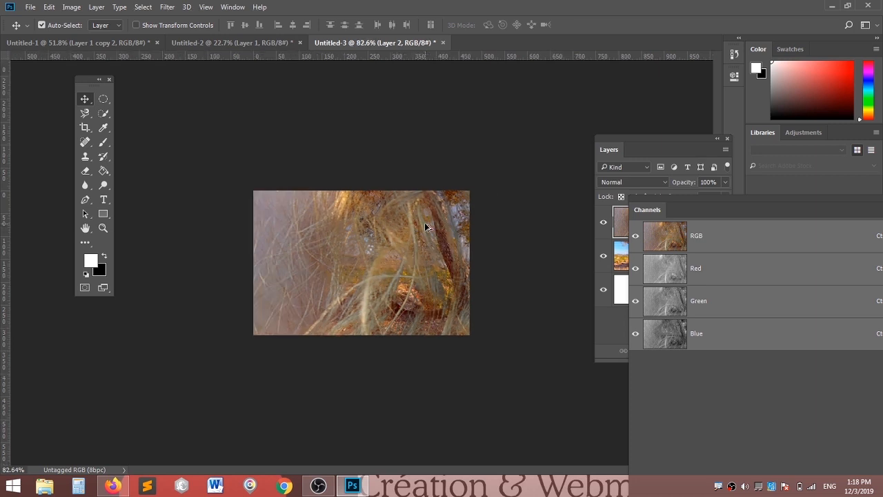
pyautogui.scroll(-1, 406, 271)
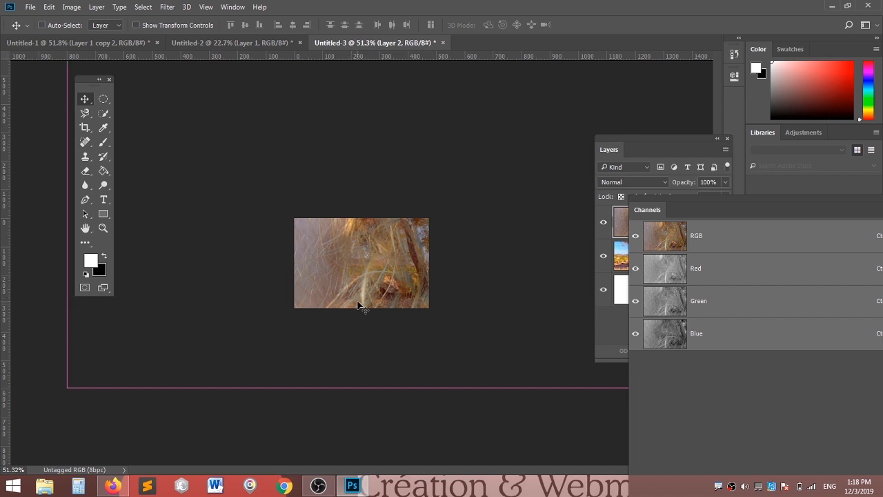
# Step: Try scaling the woman's layer down to about 9.7% over the landscape with Free Transform
pyautogui.hotkey('ctrl', 't')
pyautogui.hotkey('ctrl', '-')
pyautogui.hotkey('ctrl', '-')
pyautogui.hotkey('ctrl', '-')
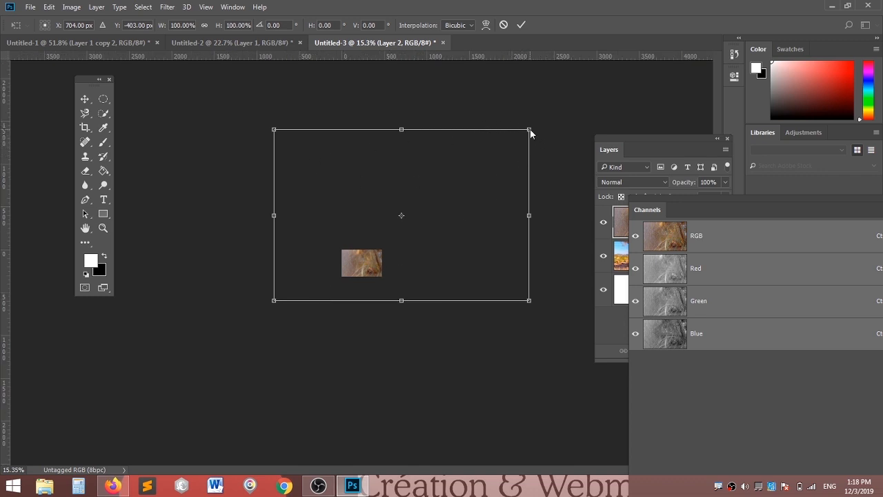
pyautogui.moveTo(528, 129); pyautogui.dragTo(363, 263)
pyautogui.scroll(8, 360, 266)
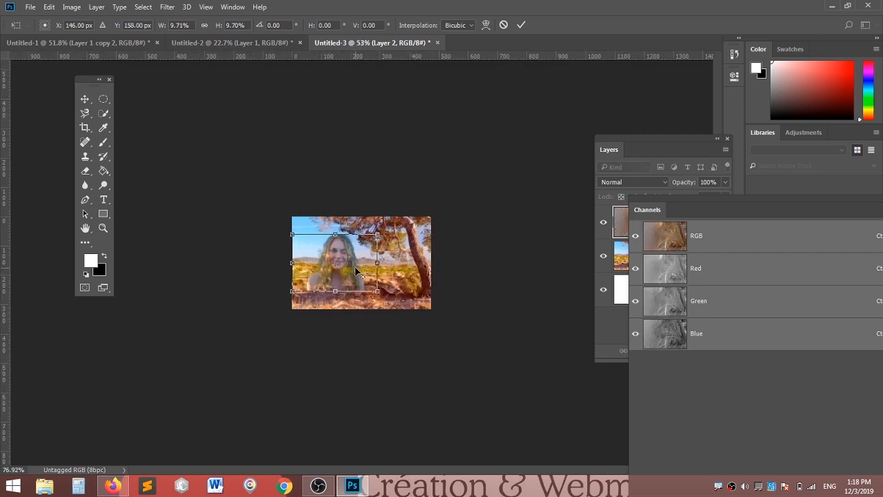
pyautogui.scroll(3, 354, 268)
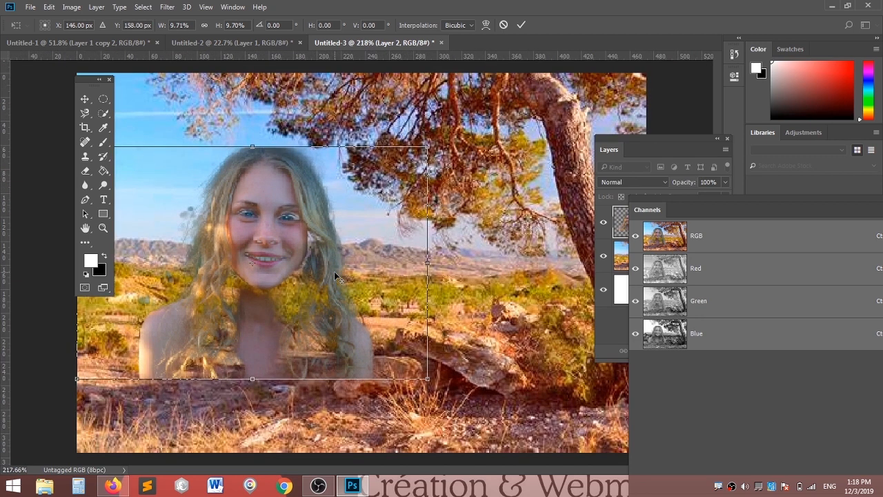
pyautogui.scroll(-3, 334, 273)
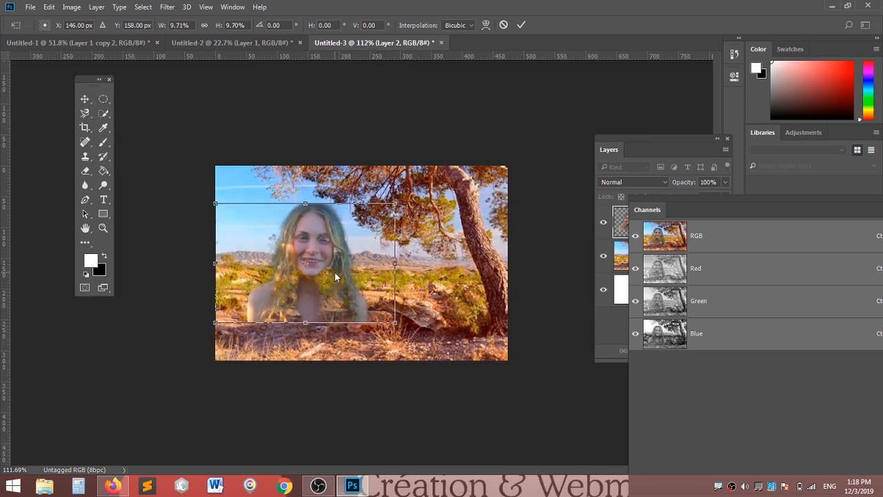
pyautogui.click(503, 25)
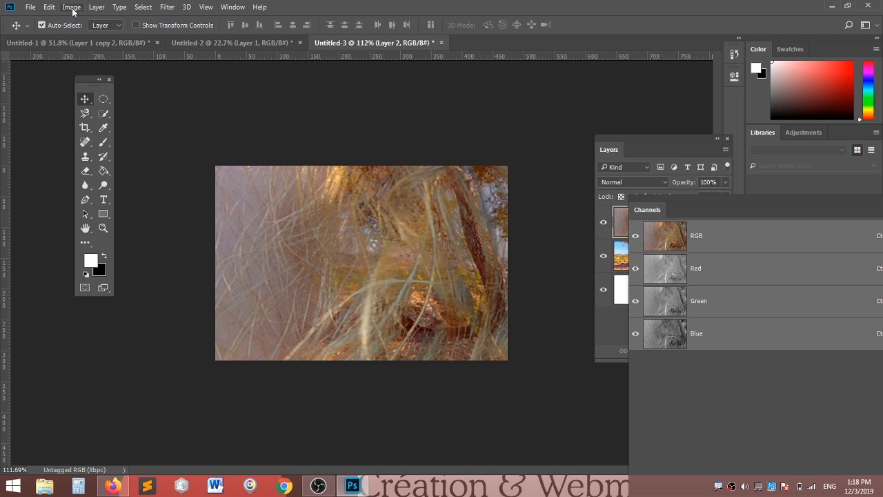
# Step: Delete the woman's layer from the landscape document
pyautogui.click(654, 142)
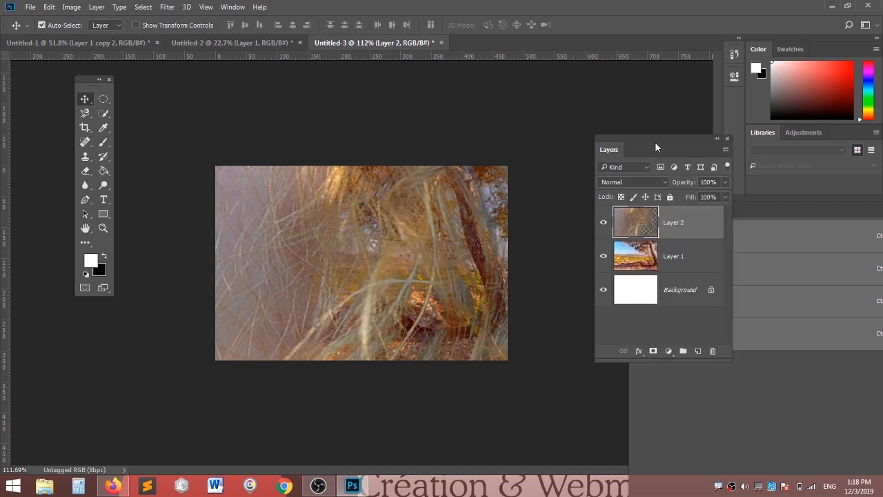
pyautogui.click(692, 257)
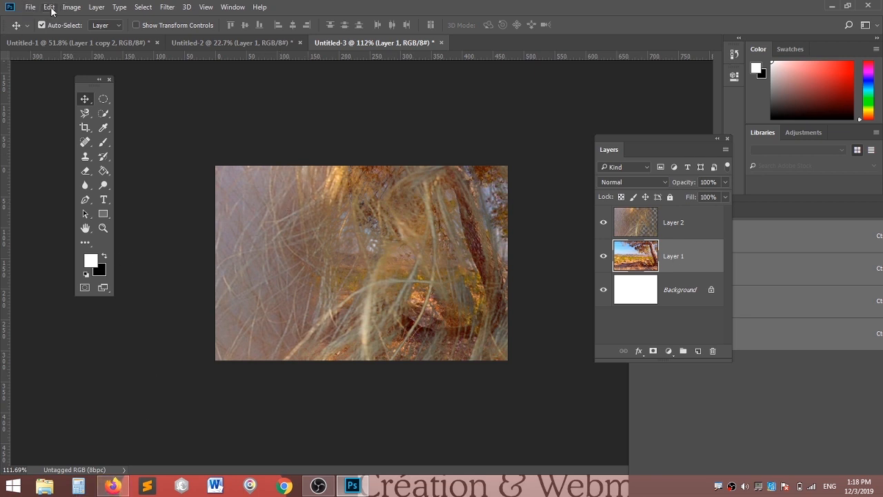
pyautogui.click(73, 7)
pyautogui.click(114, 86)
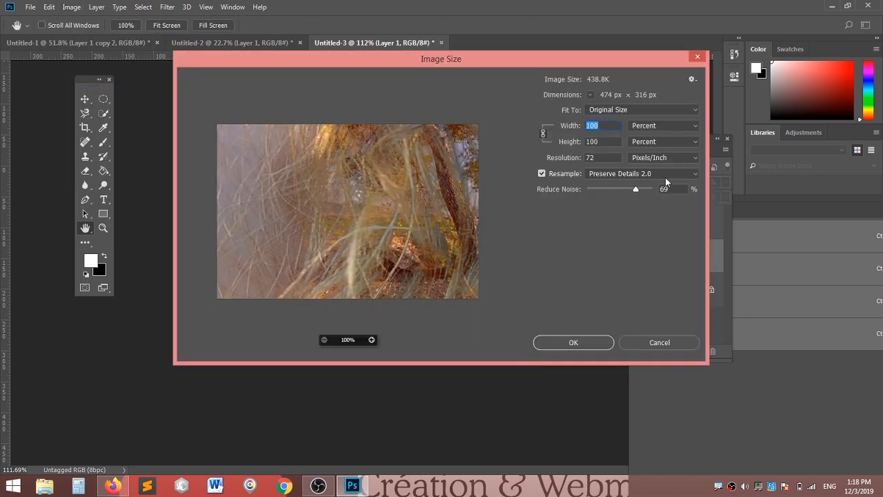
pyautogui.click(683, 338)
pyautogui.moveTo(680, 225); pyautogui.dragTo(714, 353)
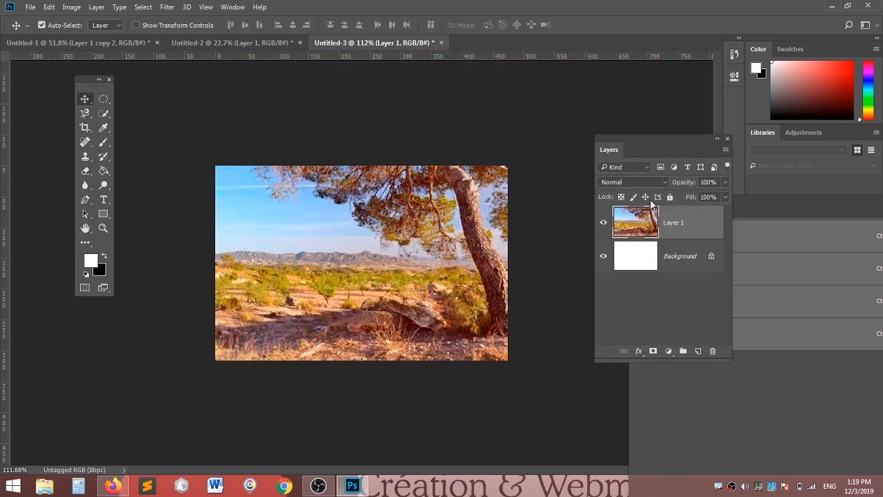
# Step: Resize the landscape image to 200 percent in width and height, resampled with Preserve Details 2.0
pyautogui.click(74, 7)
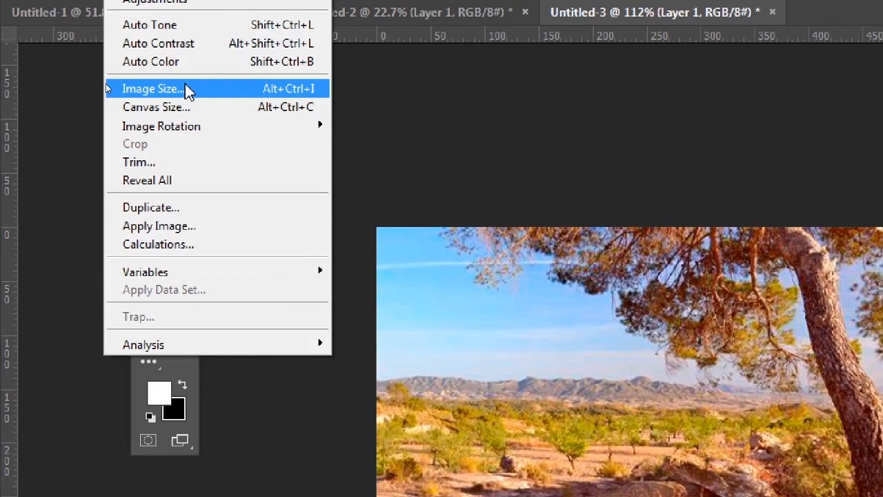
pyautogui.click(106, 86)
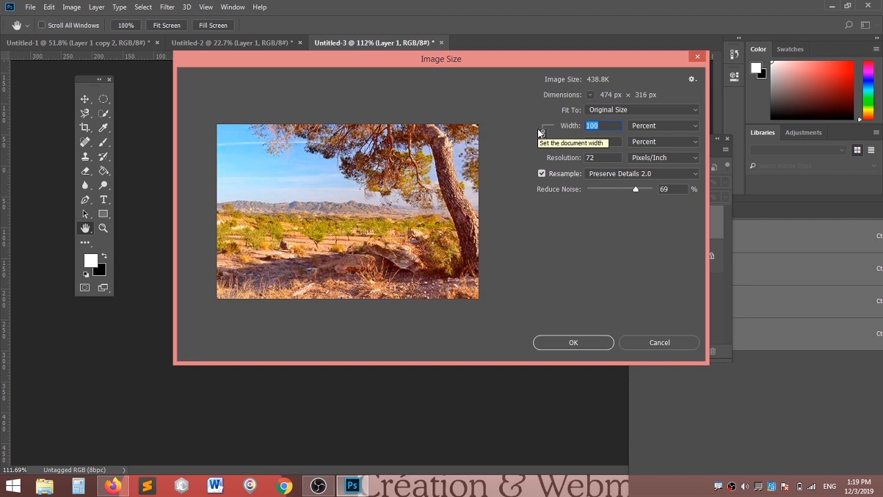
pyautogui.write('3')
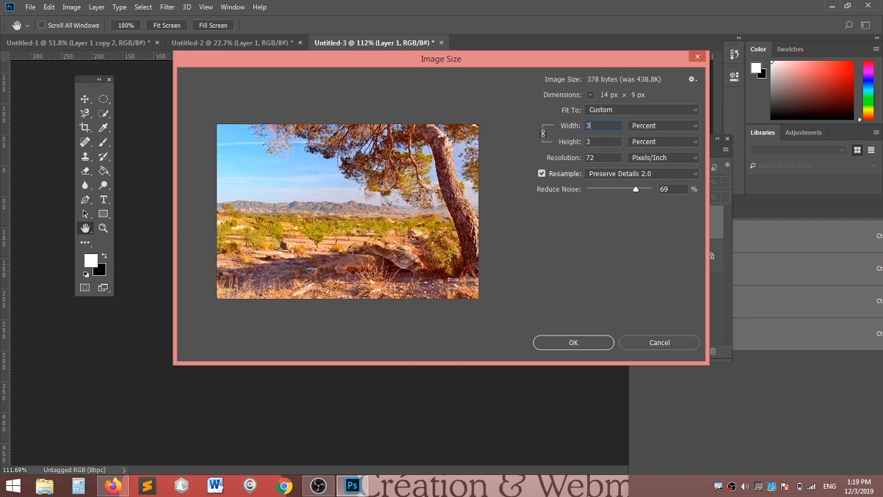
pyautogui.write('00')
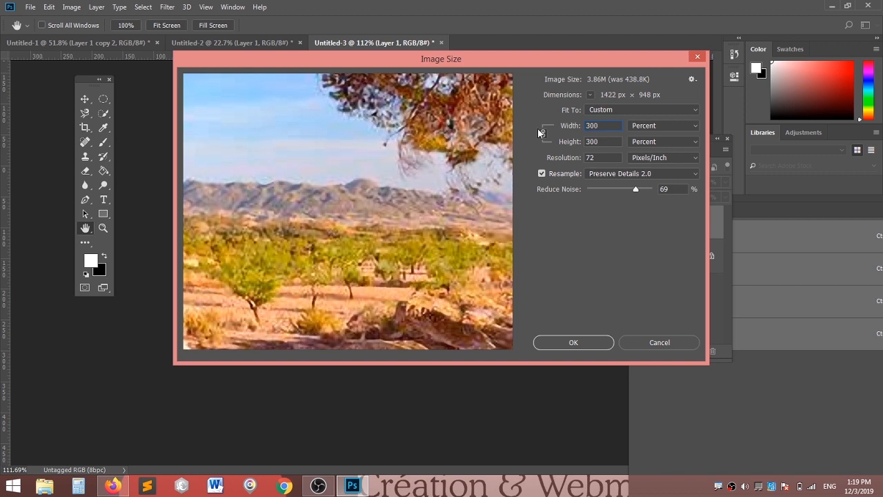
pyautogui.press('BackSpace')
pyautogui.press('BackSpace')
pyautogui.write('200')
pyautogui.press('Tab')
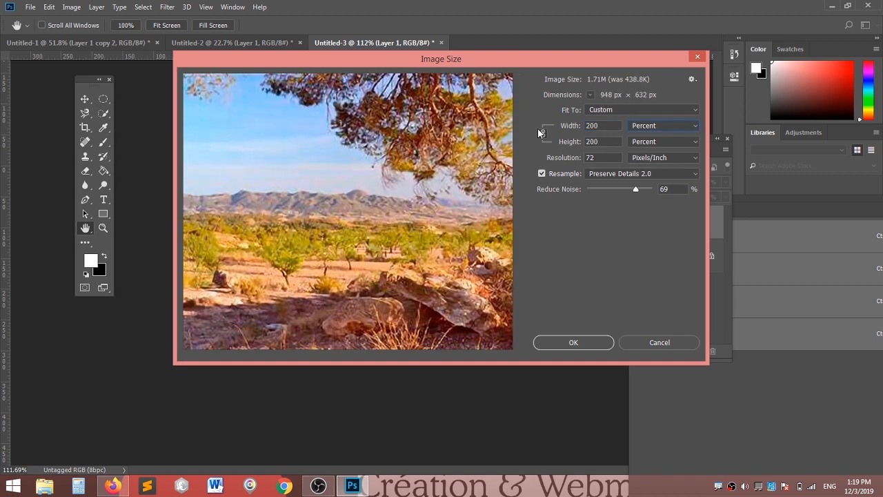
pyautogui.click(574, 342)
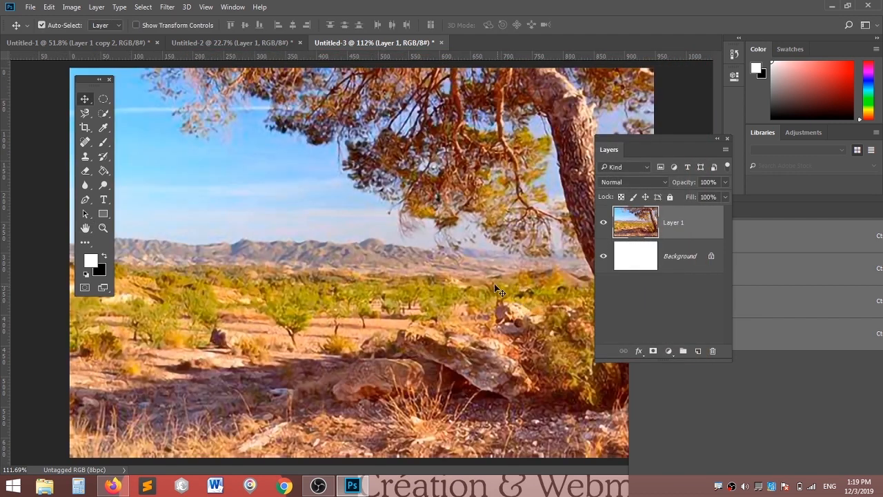
# Step: Enlarge the landscape image by another 200 percent, to 1896 x 1264 px, and fit it in view
pyautogui.scroll(-3, 495, 290)
pyautogui.click(72, 7)
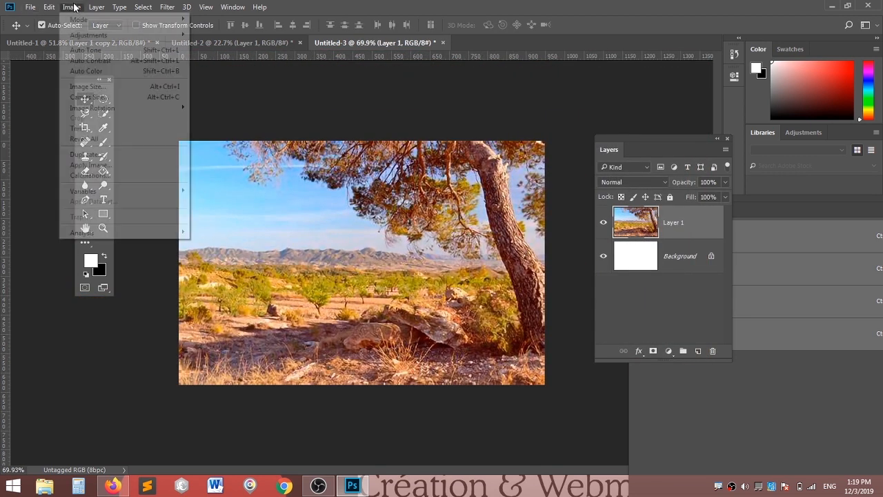
pyautogui.click(98, 86)
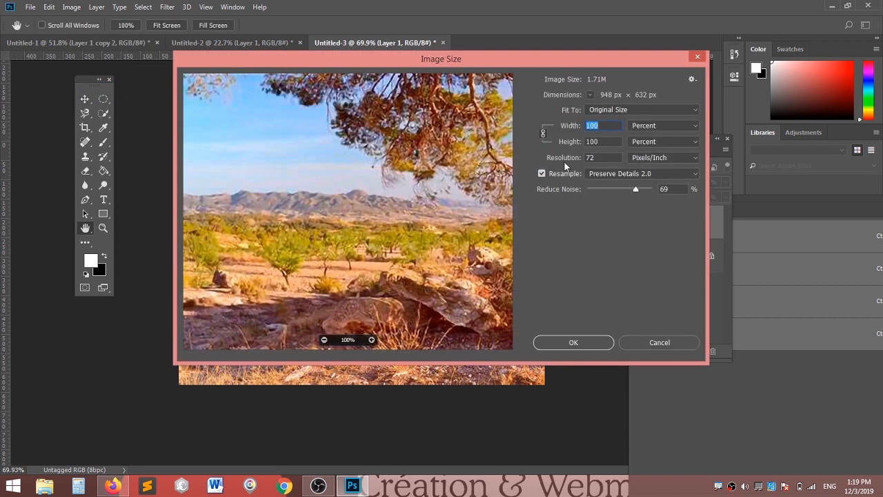
pyautogui.write('00')
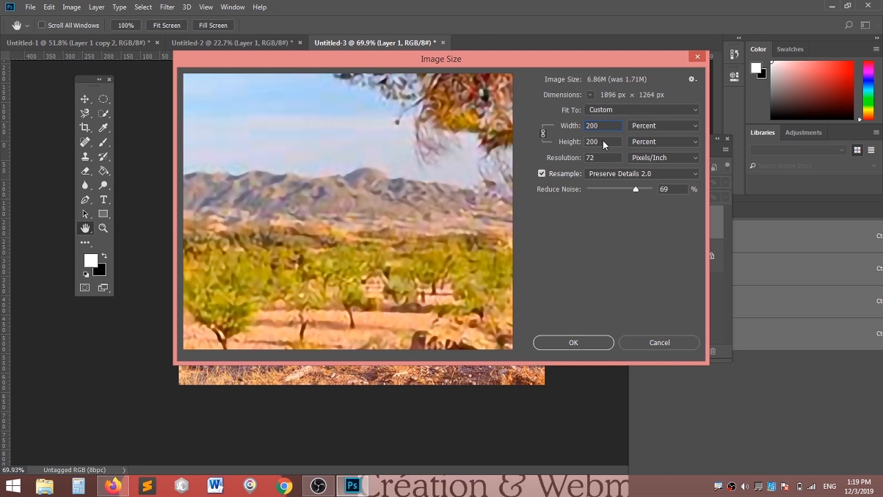
pyautogui.click(577, 338)
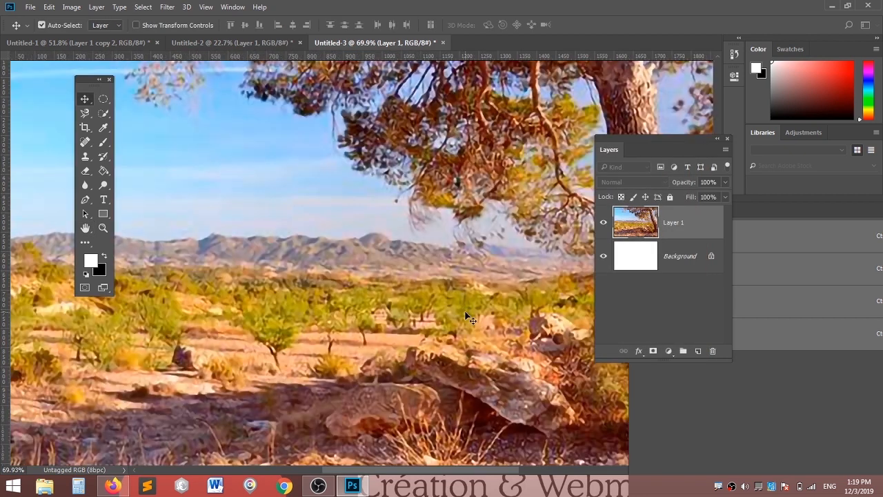
pyautogui.hotkey('ctrl', '0')
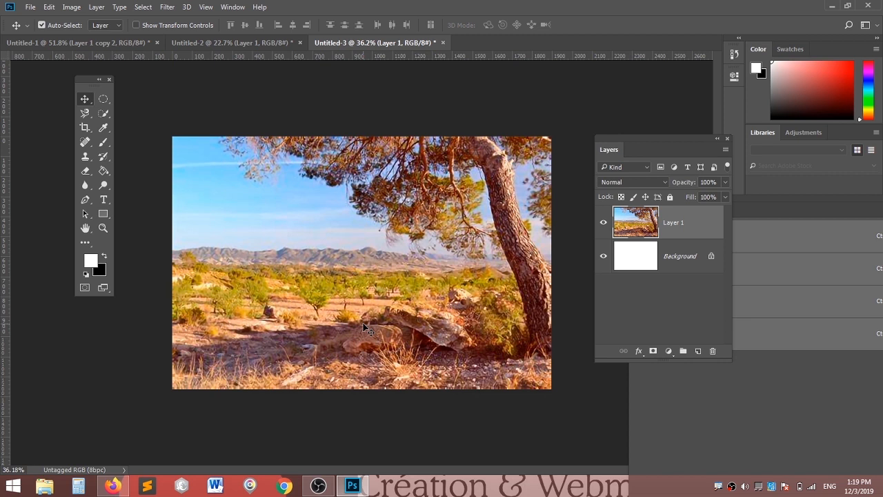
# Step: Float the portrait document, move the selected woman into the enlarged landscape and reposition her to the right of centre
pyautogui.click(231, 42)
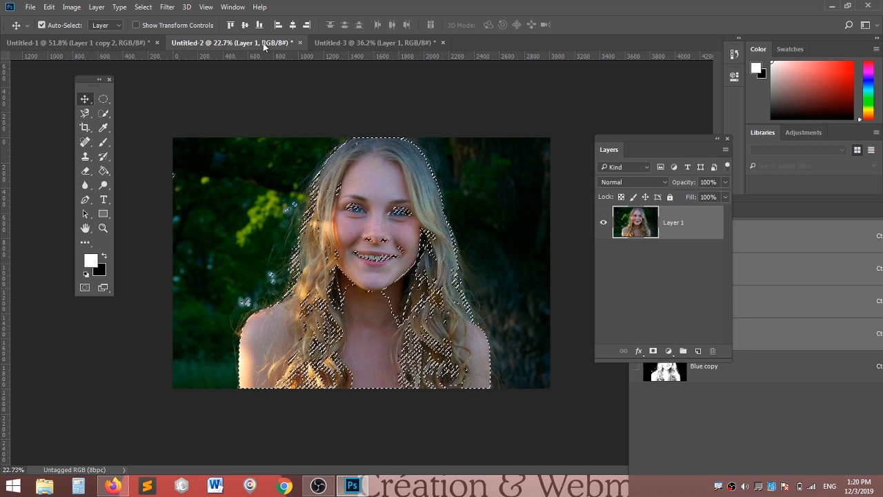
pyautogui.moveTo(263, 43); pyautogui.dragTo(161, 200)
pyautogui.moveTo(284, 334); pyautogui.dragTo(507, 193)
pyautogui.moveTo(405, 200); pyautogui.dragTo(401, 205)
pyautogui.moveTo(448, 234); pyautogui.dragTo(343, 303)
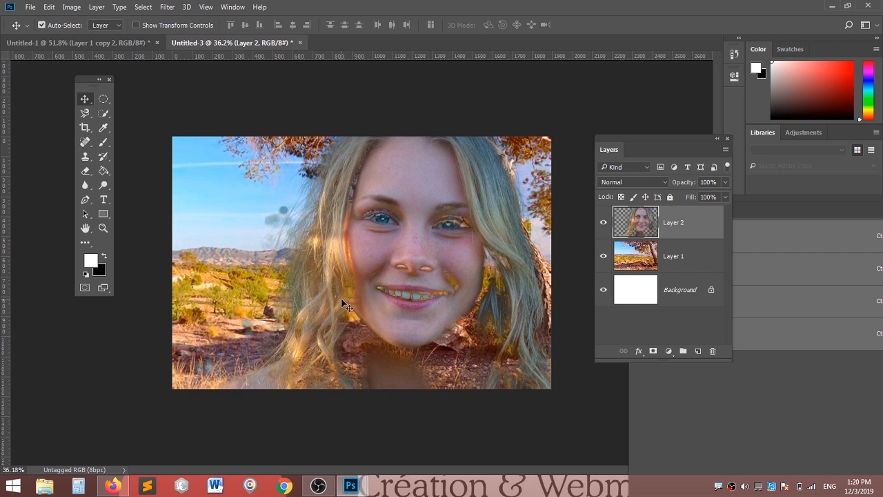
pyautogui.scroll(-5, 326, 284)
pyautogui.scroll(5, 343, 279)
pyautogui.scroll(-3, 344, 283)
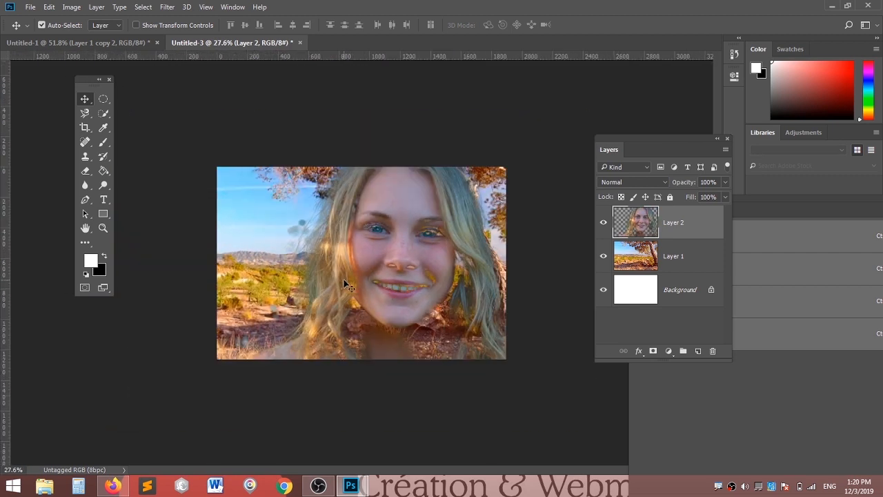
# Step: Delete the woman's layer and resize the landscape image to 300 percent, 5688 x 3792 px, with Preserve Details 2.0
pyautogui.moveTo(702, 223); pyautogui.dragTo(714, 352)
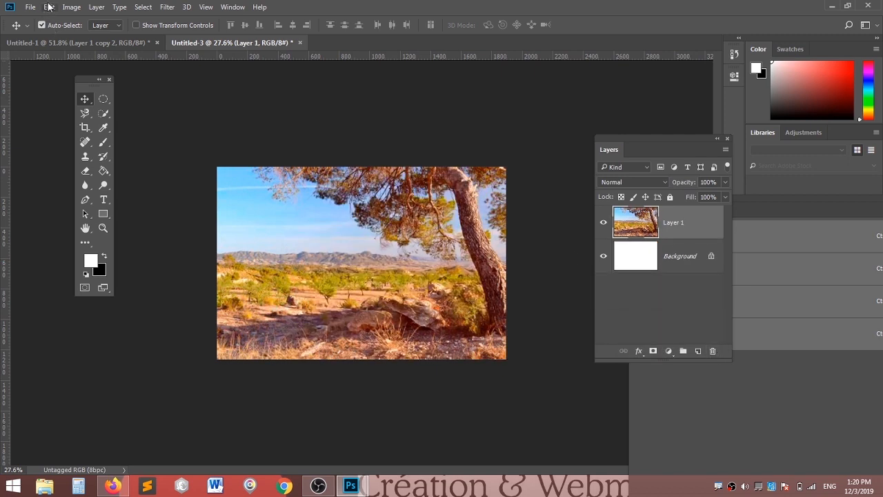
pyautogui.click(71, 8)
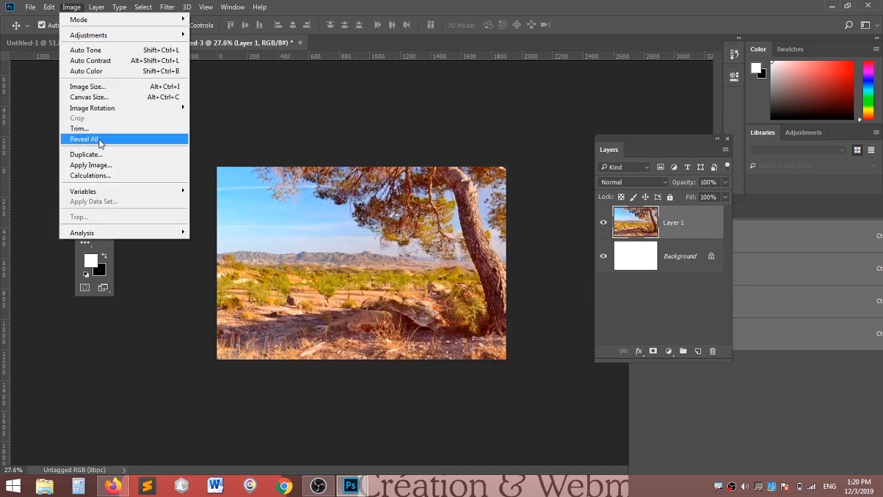
pyautogui.click(102, 88)
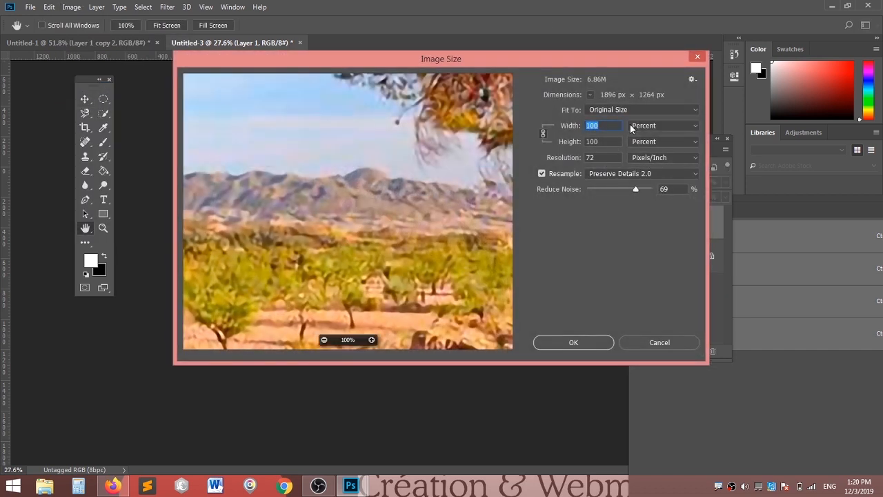
pyautogui.write('300')
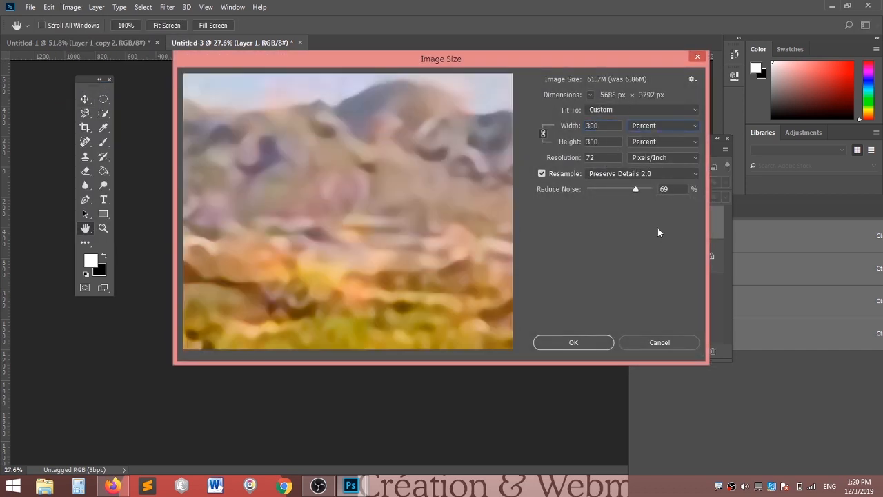
pyautogui.click(579, 340)
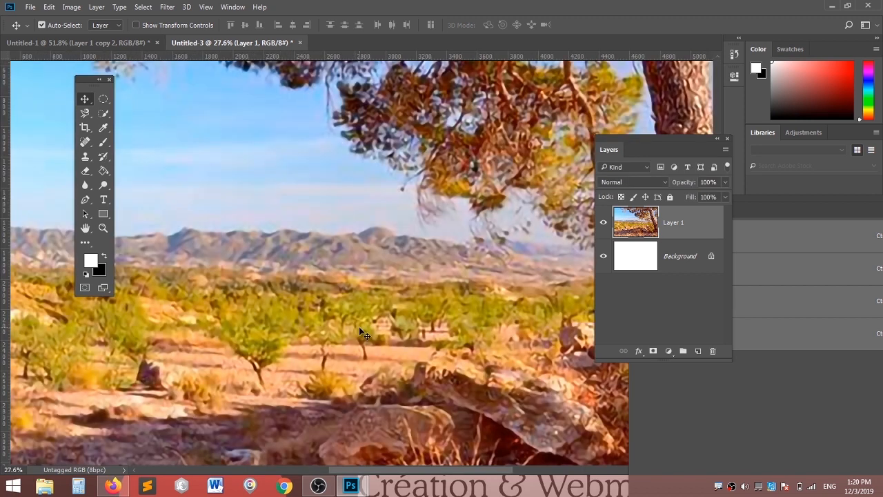
pyautogui.scroll(-5, 383, 315)
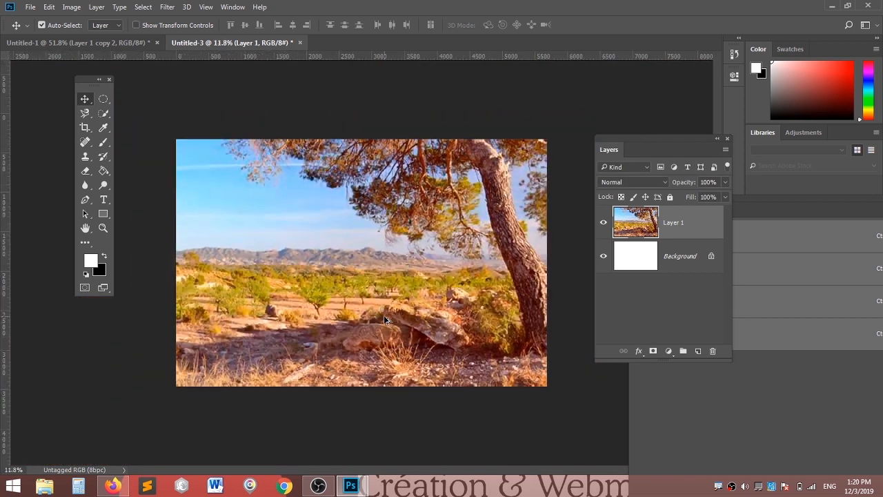
pyautogui.scroll(-1, 383, 316)
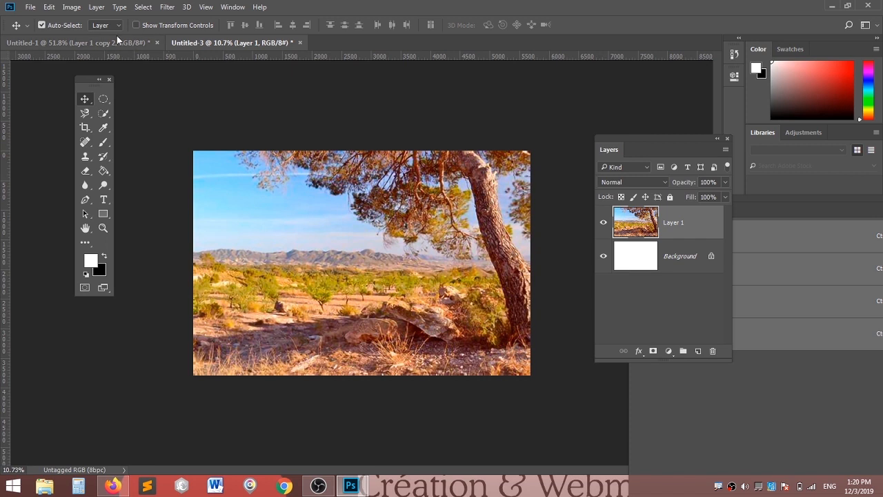
# Step: Enlarge the landscape image once more, by 200 percent in width and height, and fit it in view
pyautogui.click(67, 8)
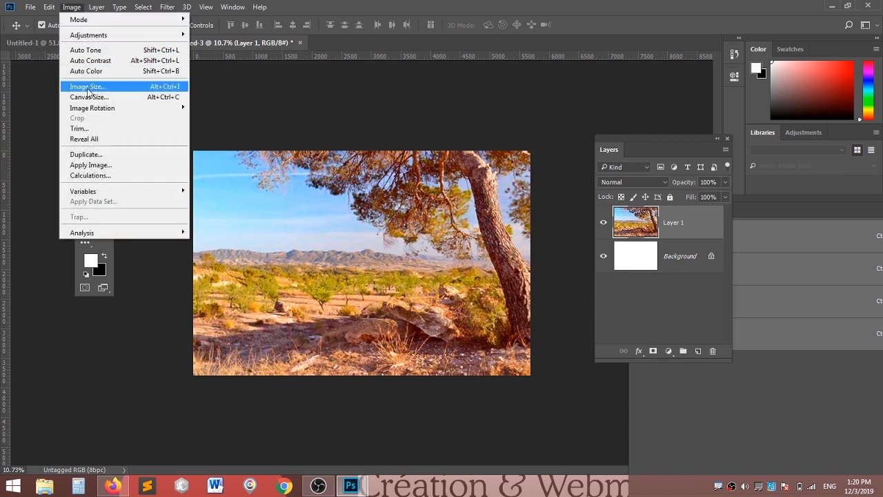
pyautogui.click(88, 85)
pyautogui.write('200')
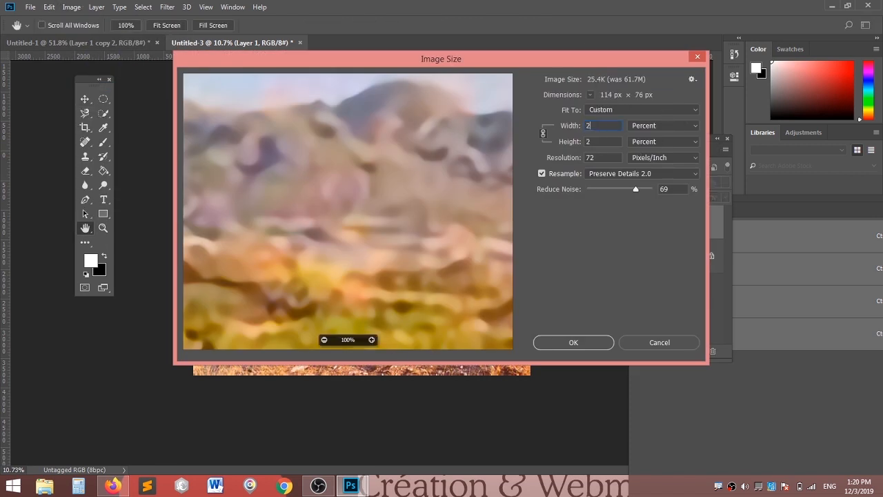
pyautogui.click(600, 342)
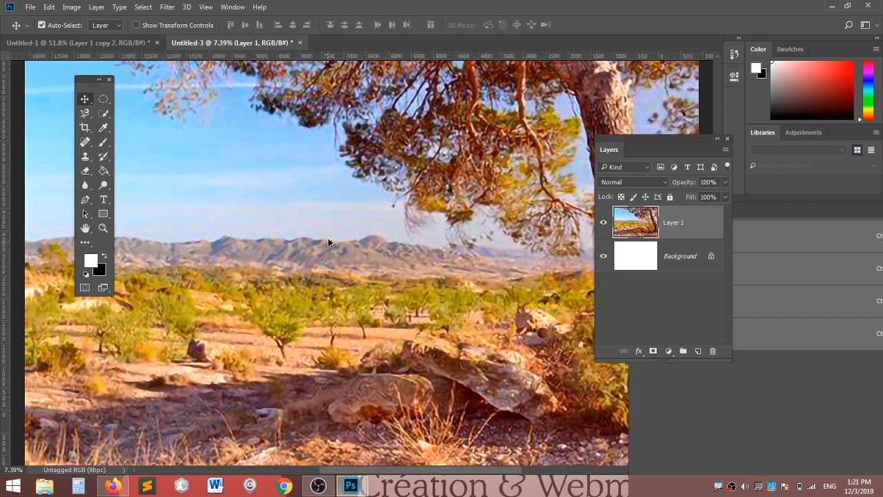
pyautogui.scroll(-2, 336, 234)
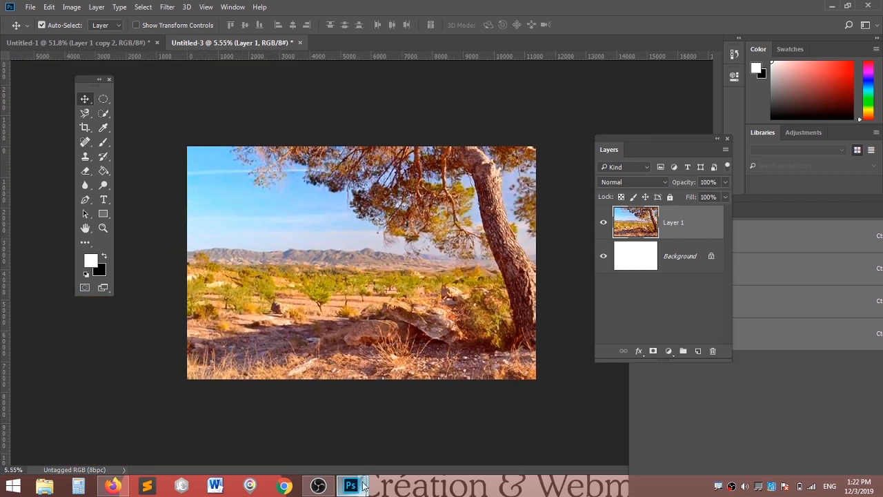
# Step: Bring back the floating portrait document, move the selected woman into the middle of the landscape and minimize the portrait window
pyautogui.moveTo(376, 477)
pyautogui.click(400, 447)
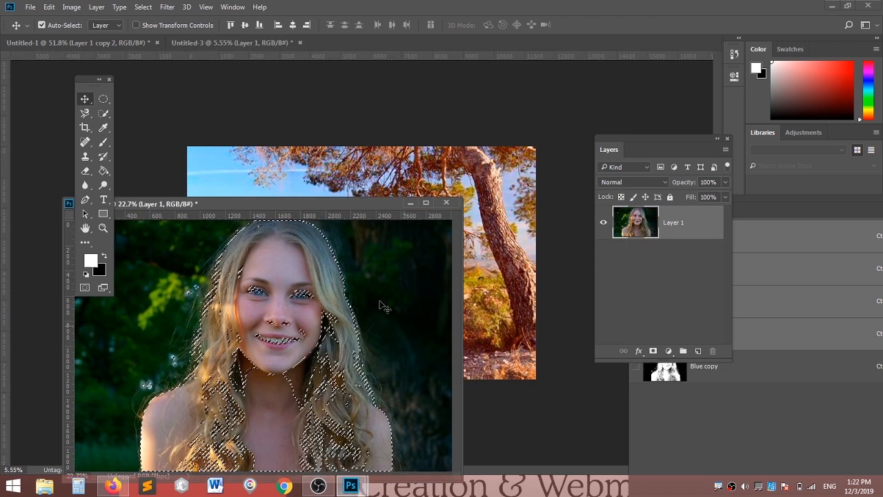
pyautogui.moveTo(299, 201); pyautogui.dragTo(512, 364)
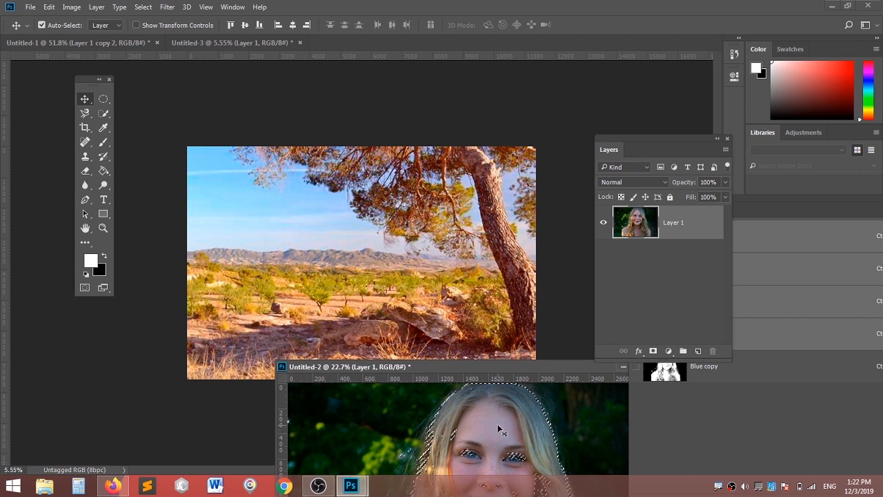
pyautogui.moveTo(495, 423); pyautogui.dragTo(368, 236)
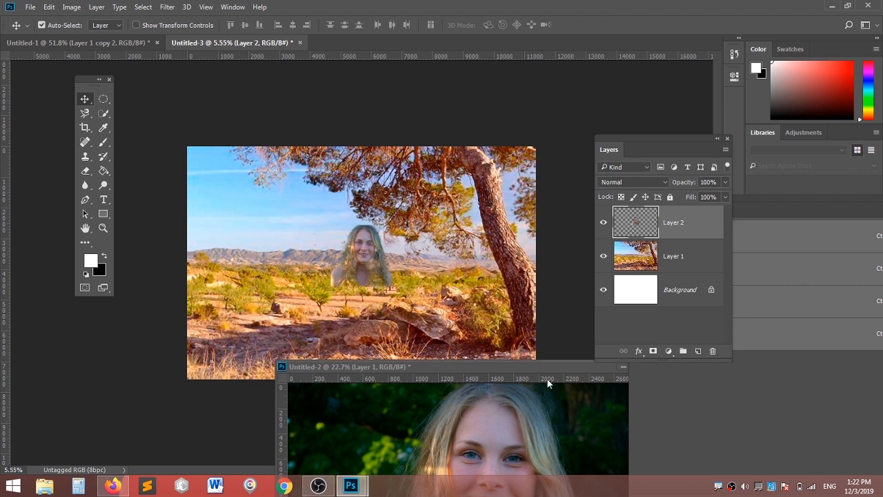
pyautogui.moveTo(581, 369); pyautogui.dragTo(389, 396)
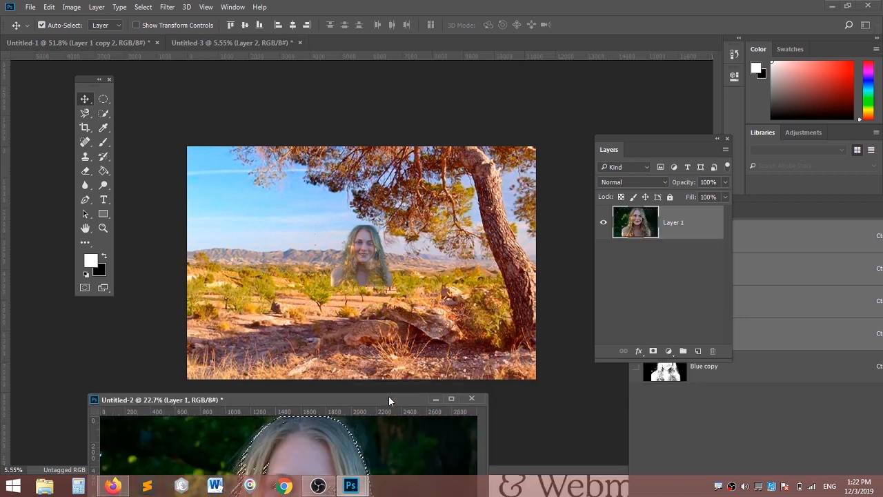
pyautogui.press('Tab')
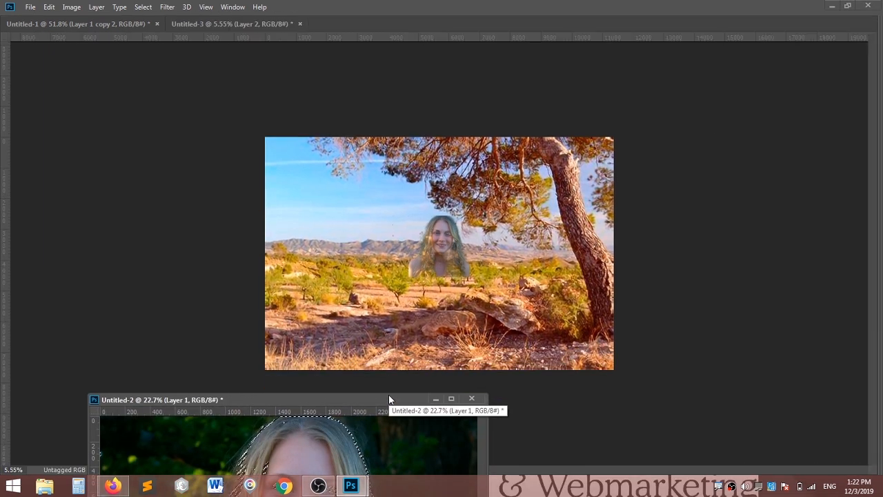
pyautogui.press('Tab')
pyautogui.click(435, 399)
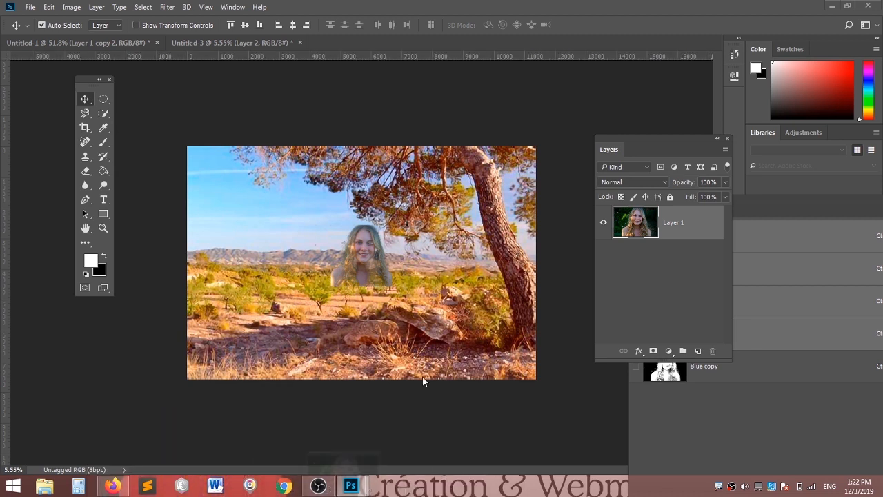
pyautogui.scroll(2, 372, 264)
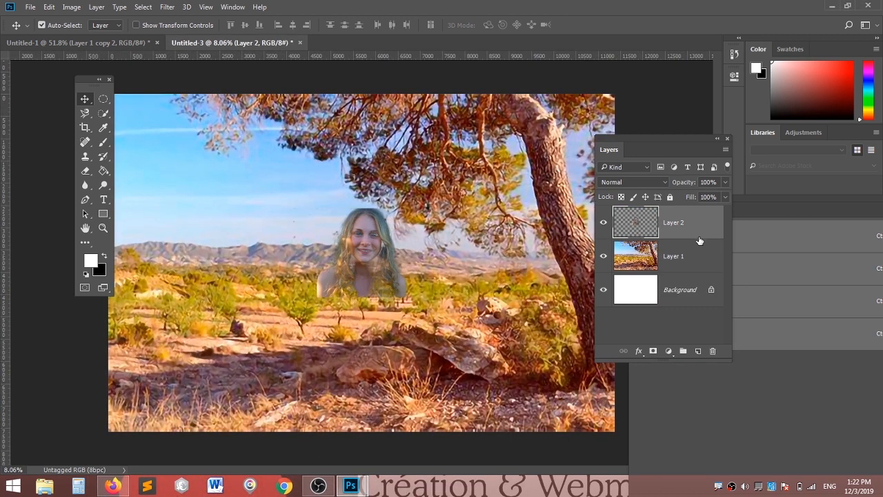
pyautogui.press('ctrl')
pyautogui.press('ctrl')
pyautogui.hotkey('ctrl', 't')
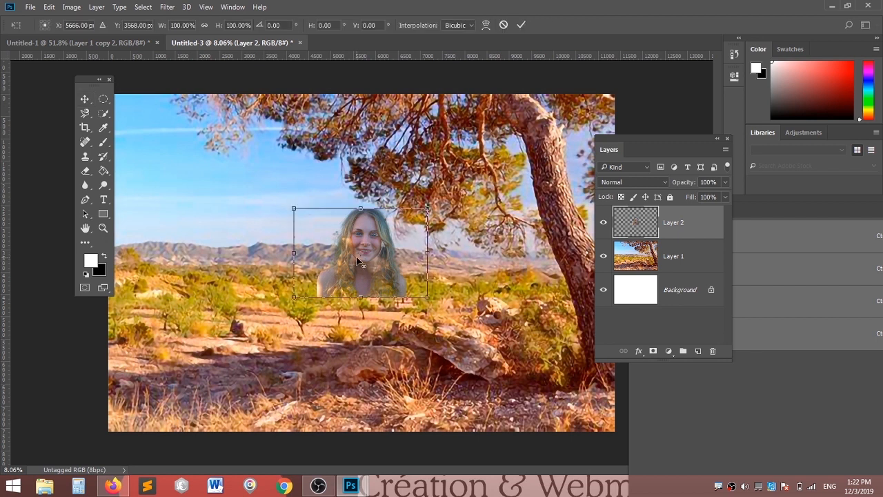
pyautogui.press('Return')
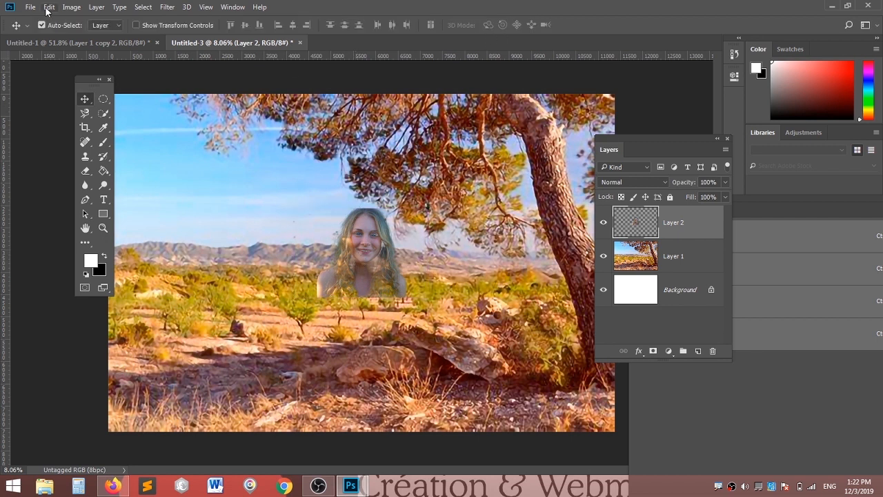
# Step: Scale the woman proportionally to about 382 percent with Free Transform so she fills the landscape's height
pyautogui.click(50, 7)
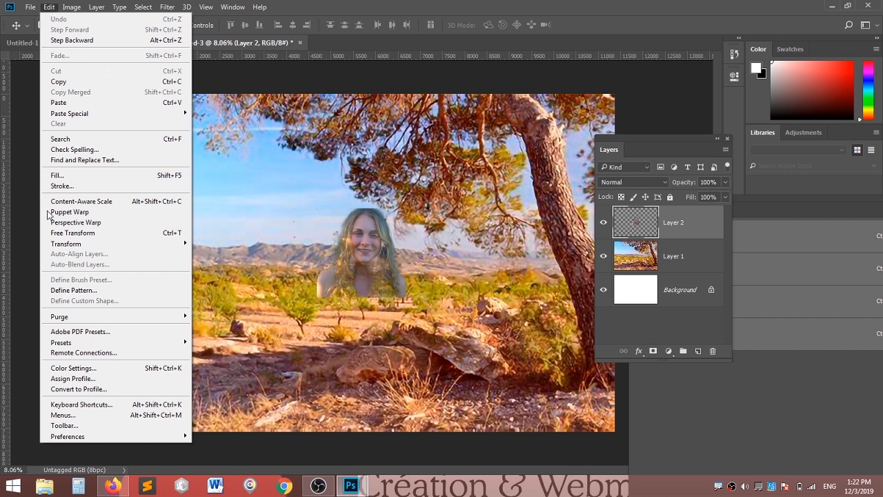
pyautogui.click(66, 233)
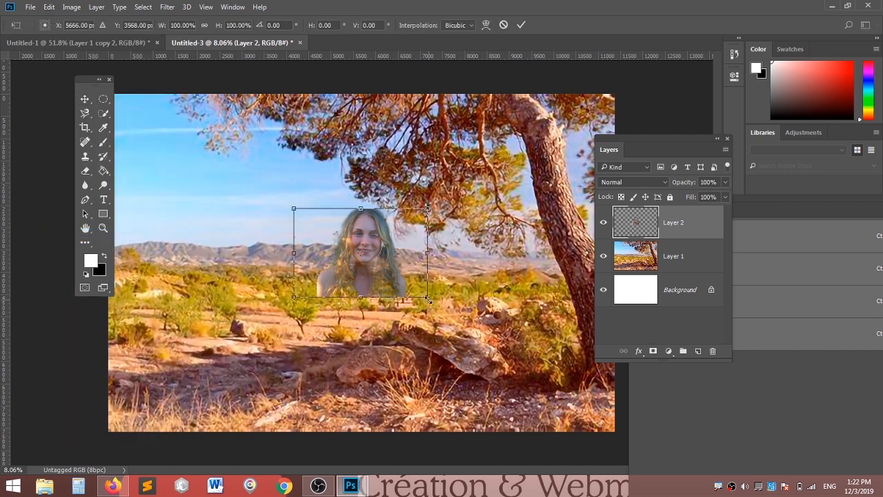
pyautogui.moveTo(427, 296); pyautogui.dragTo(596, 409)
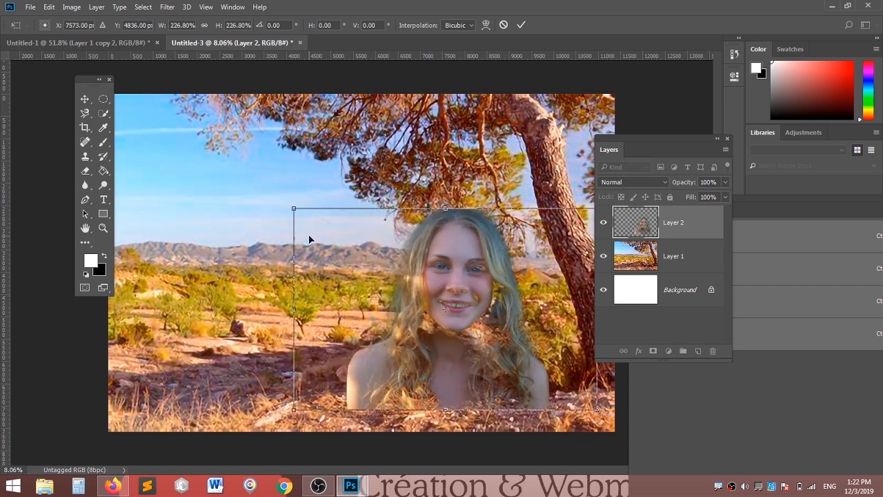
pyautogui.moveTo(291, 205); pyautogui.dragTo(127, 93)
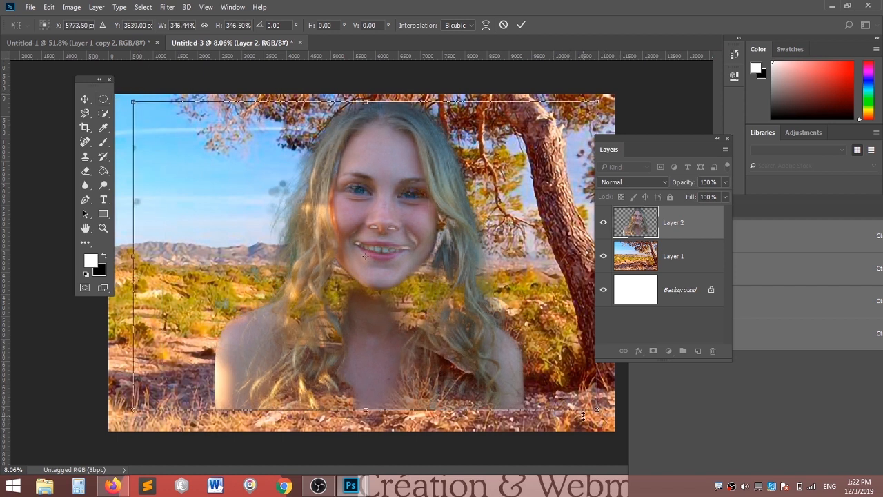
pyautogui.moveTo(597, 408); pyautogui.dragTo(632, 432)
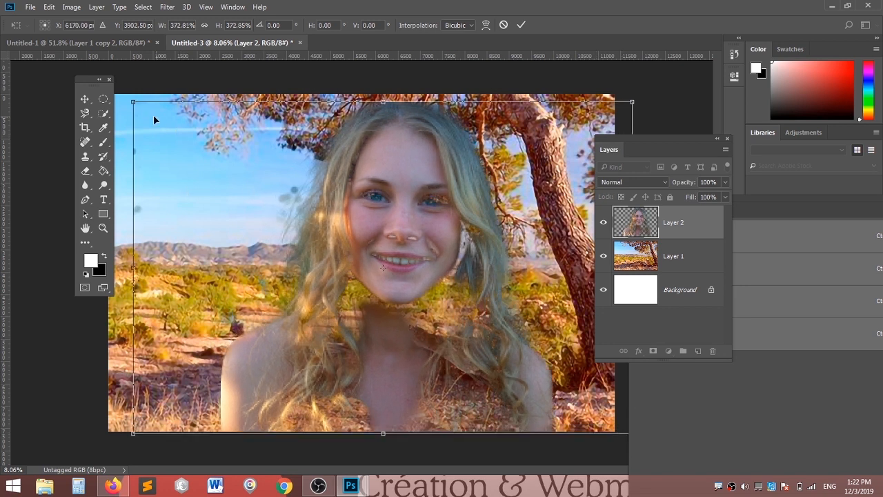
pyautogui.moveTo(133, 101); pyautogui.dragTo(122, 93)
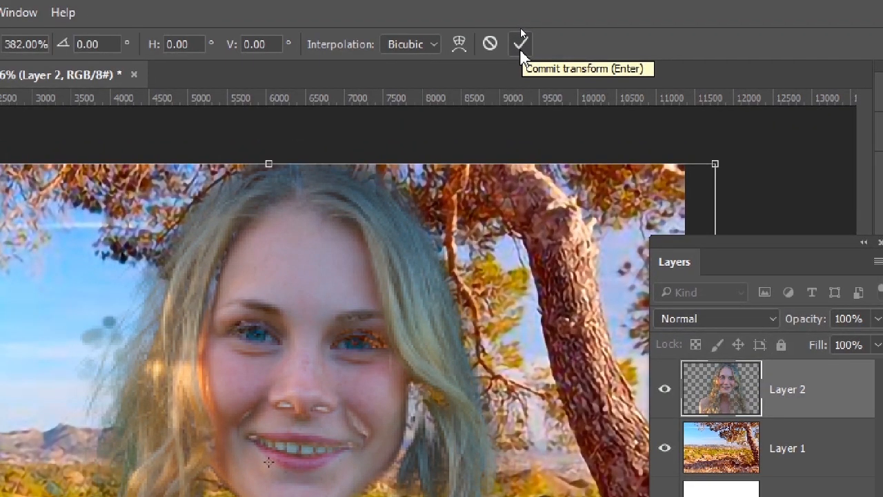
pyautogui.click(521, 46)
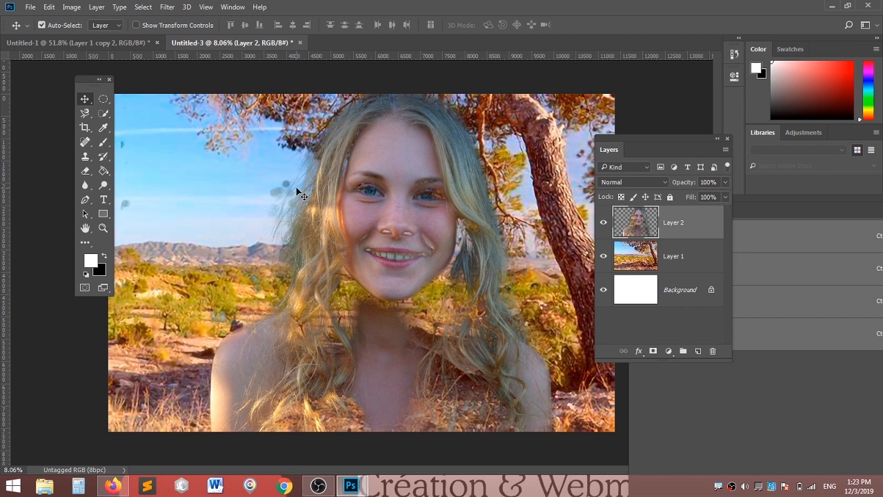
# Step: Move the woman up to check her hair strands against the sky, and place her back at the landscape's lower edge, right of centre
pyautogui.scroll(5, 341, 175)
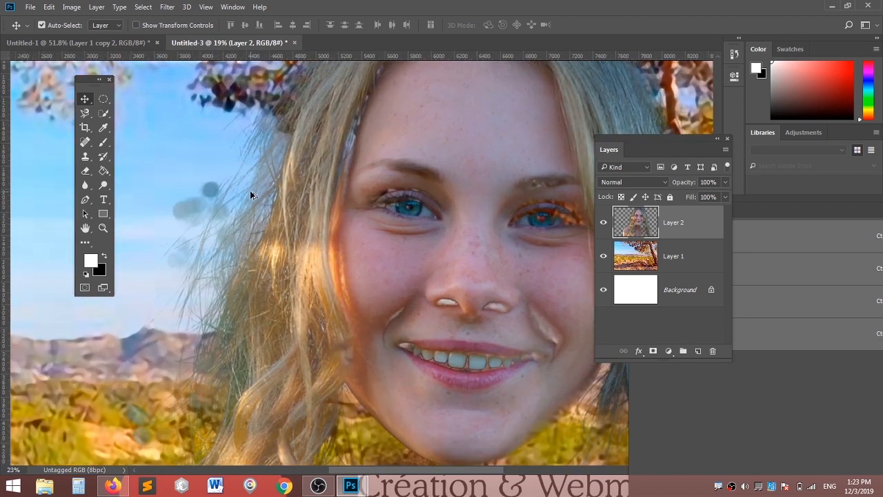
pyautogui.scroll(3, 223, 222)
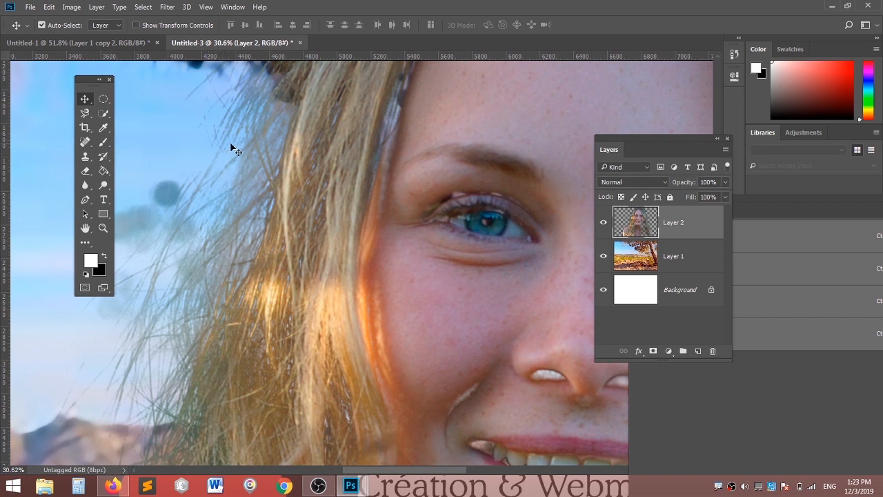
pyautogui.moveTo(391, 259); pyautogui.dragTo(376, 208)
pyautogui.moveTo(278, 288); pyautogui.dragTo(260, 315)
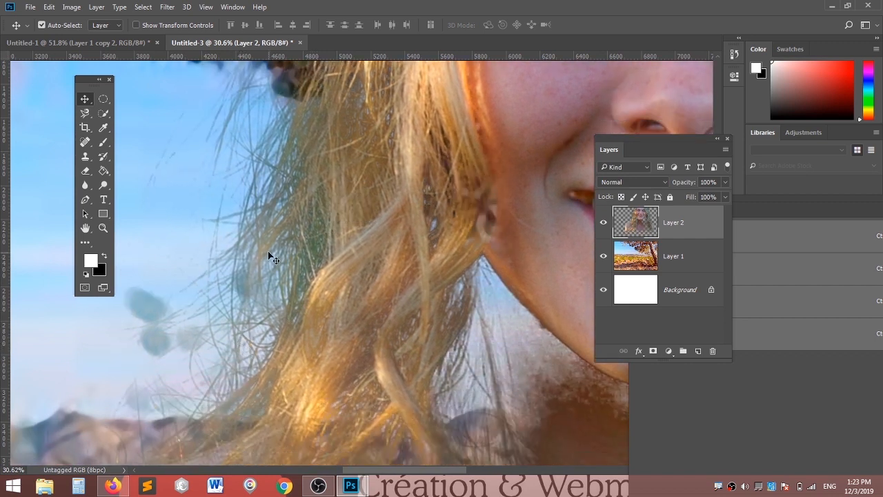
pyautogui.scroll(-3, 269, 256)
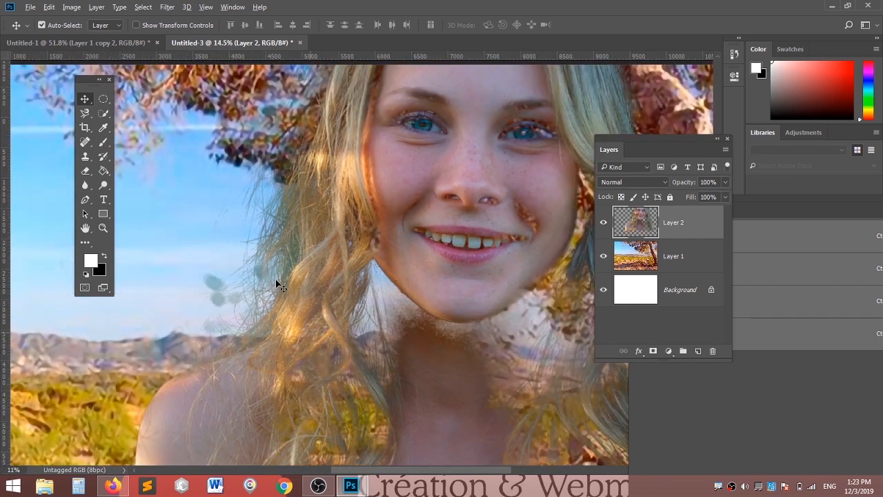
pyautogui.scroll(-2, 276, 278)
pyautogui.moveTo(342, 195); pyautogui.dragTo(375, 282)
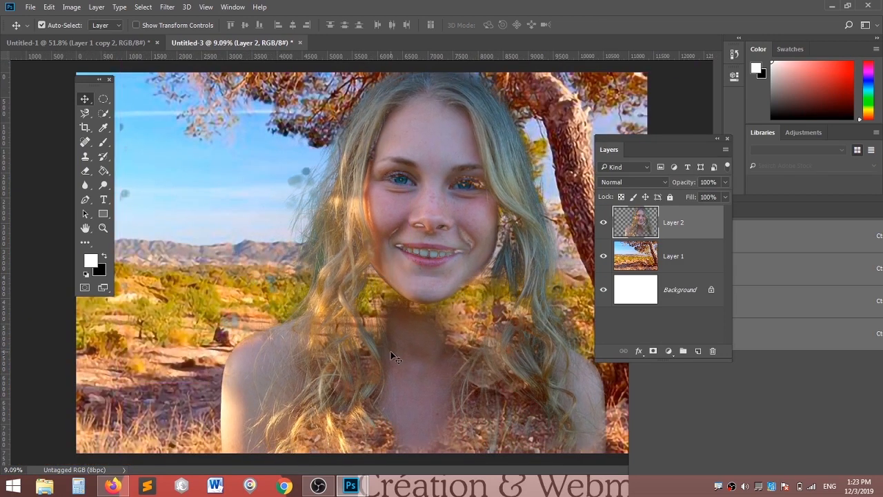
# Step: Inspect the woman's cut-out edges up close, and close the floating Untitled-2 portrait document without saving its changes
pyautogui.scroll(4, 364, 312)
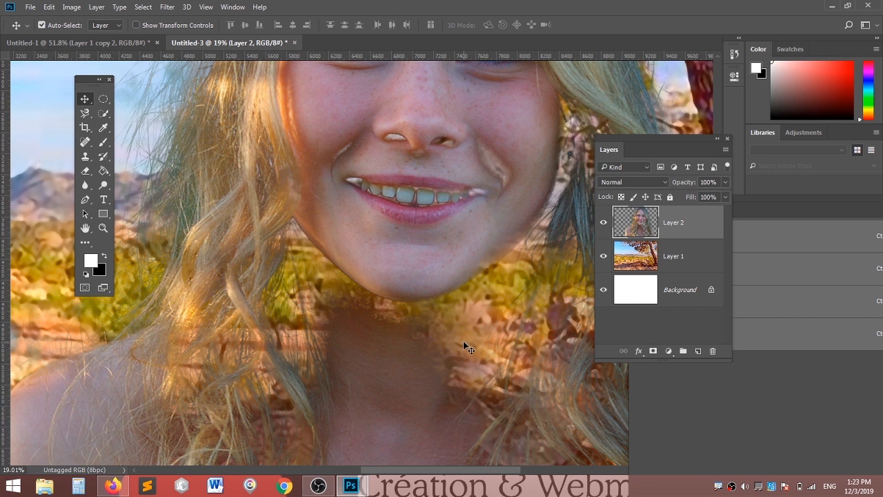
pyautogui.scroll(3, 418, 184)
pyautogui.scroll(-4, 266, 311)
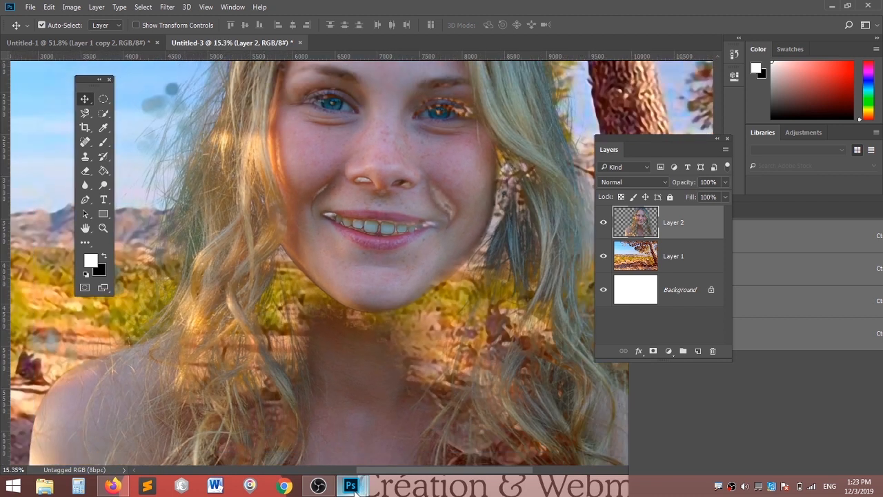
pyautogui.moveTo(353, 487)
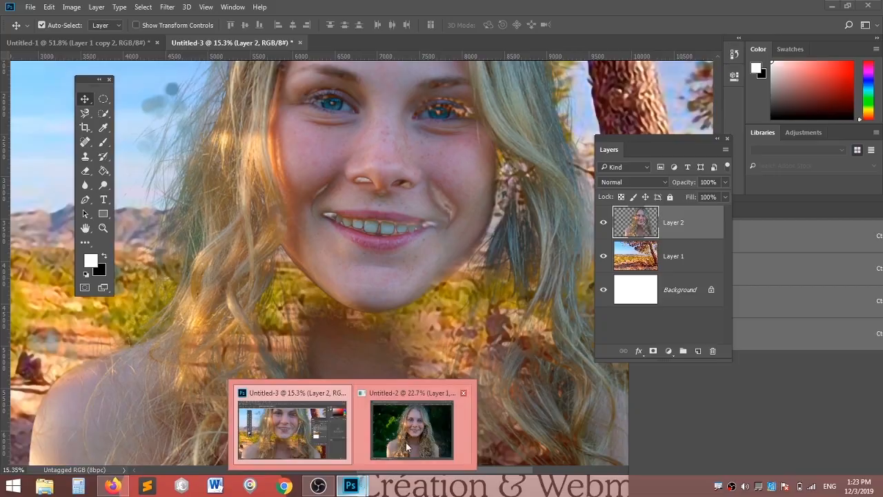
pyautogui.click(416, 434)
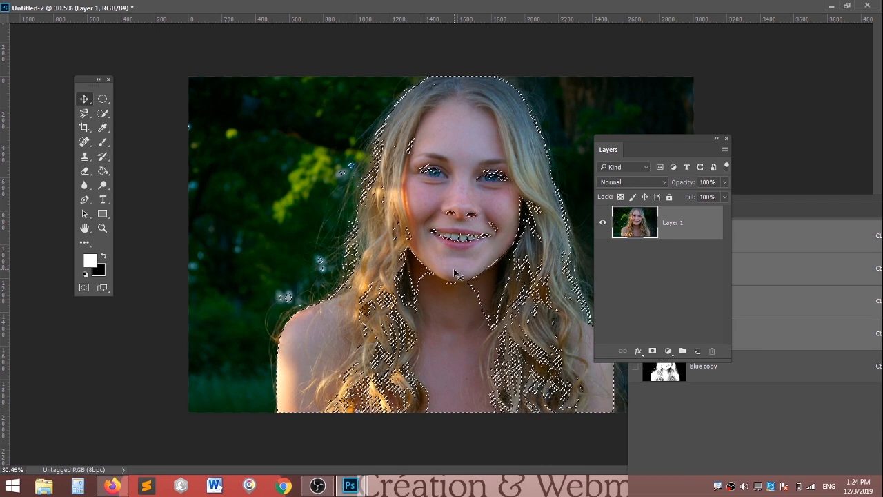
pyautogui.scroll(-1, 460, 264)
pyautogui.scroll(-1, 468, 254)
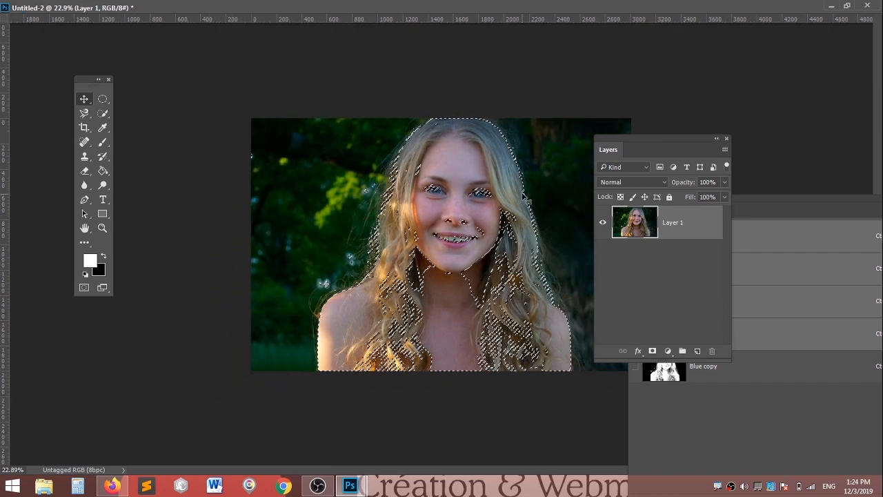
pyautogui.scroll(1, 468, 254)
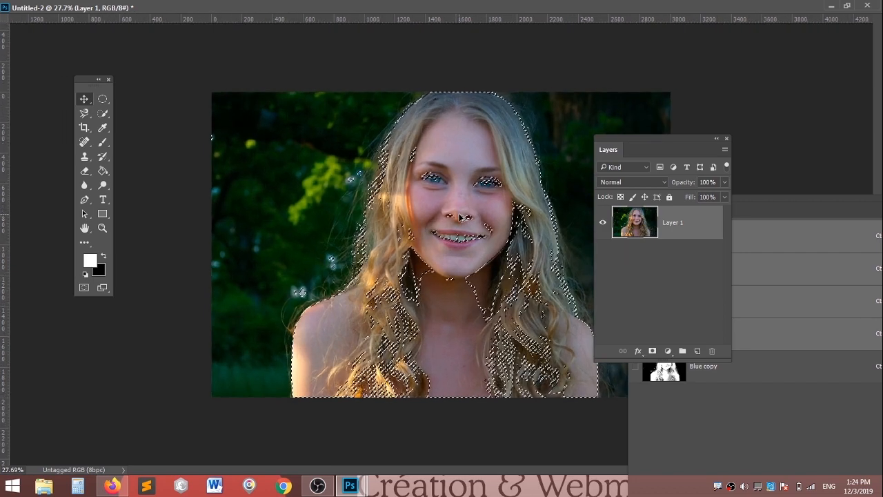
pyautogui.click(867, 5)
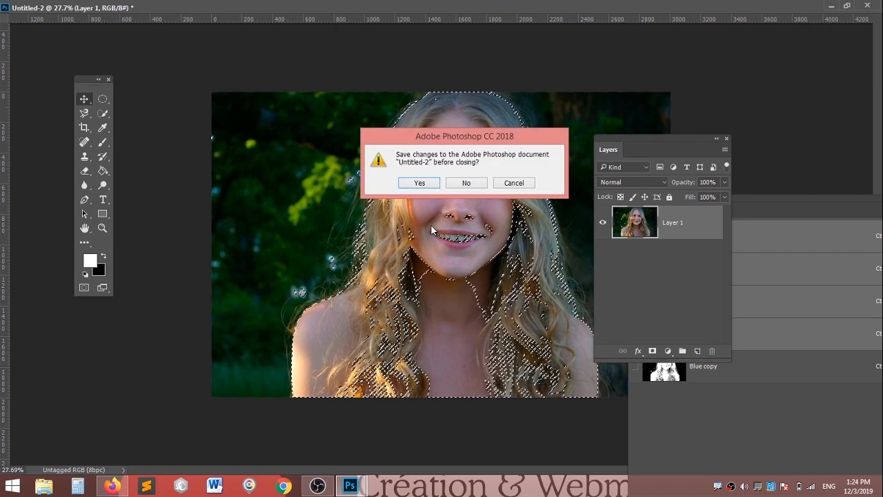
pyautogui.click(465, 183)
pyautogui.scroll(-2, 423, 204)
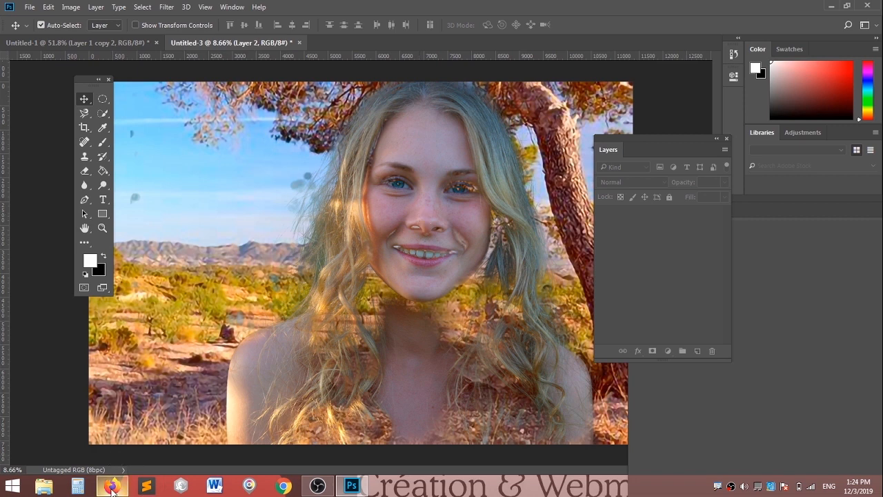
# Step: Switch to Firefox, leave the landscape's detail view and search Bing images for tree "public domain"
pyautogui.click(112, 487)
pyautogui.click(11, 40)
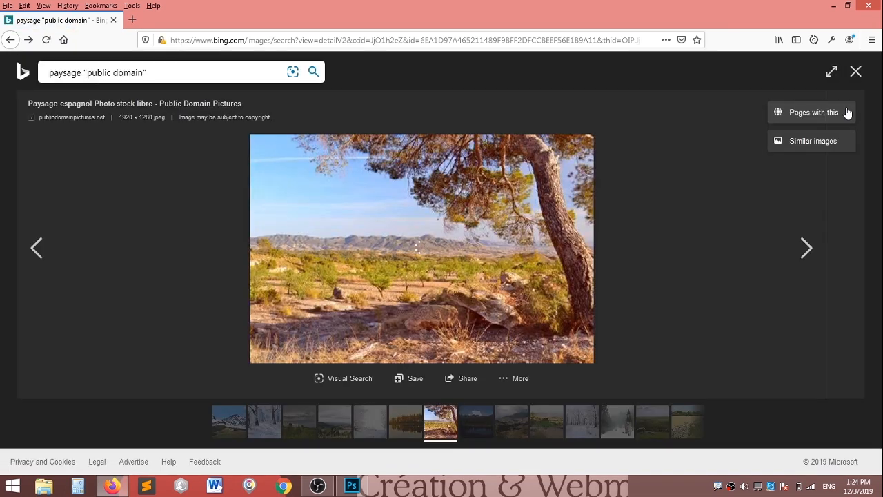
pyautogui.click(856, 72)
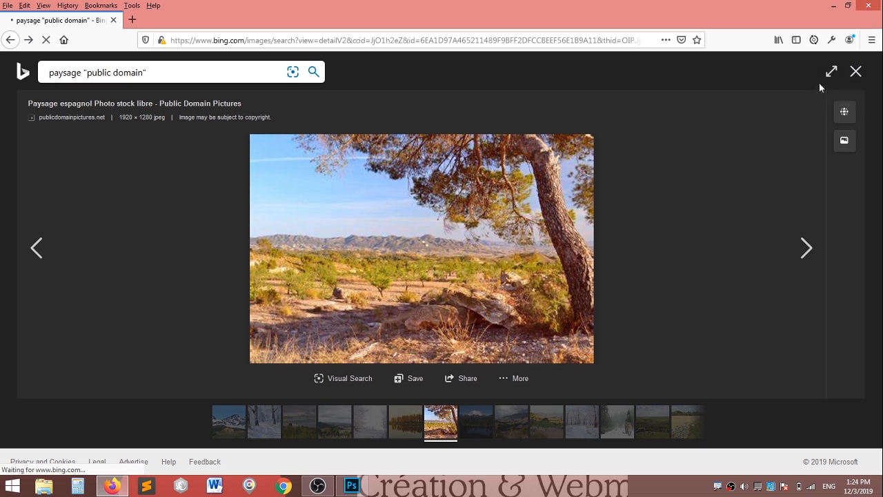
pyautogui.click(855, 72)
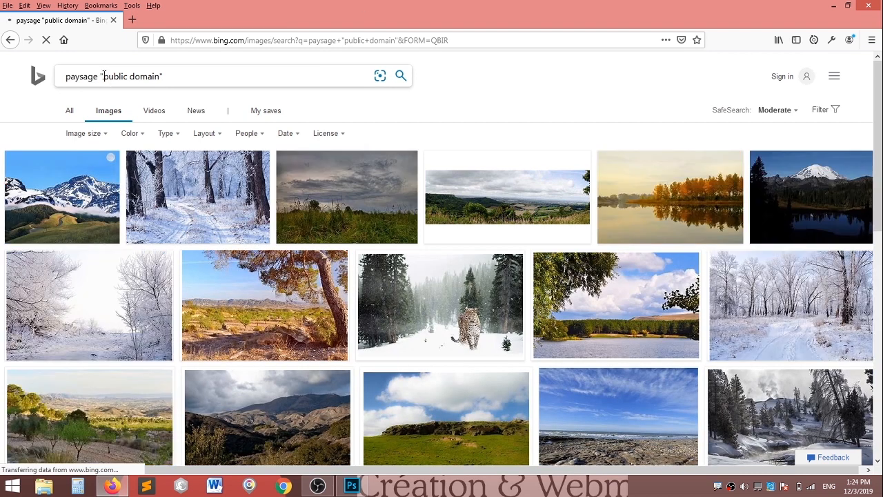
pyautogui.doubleClick(99, 77)
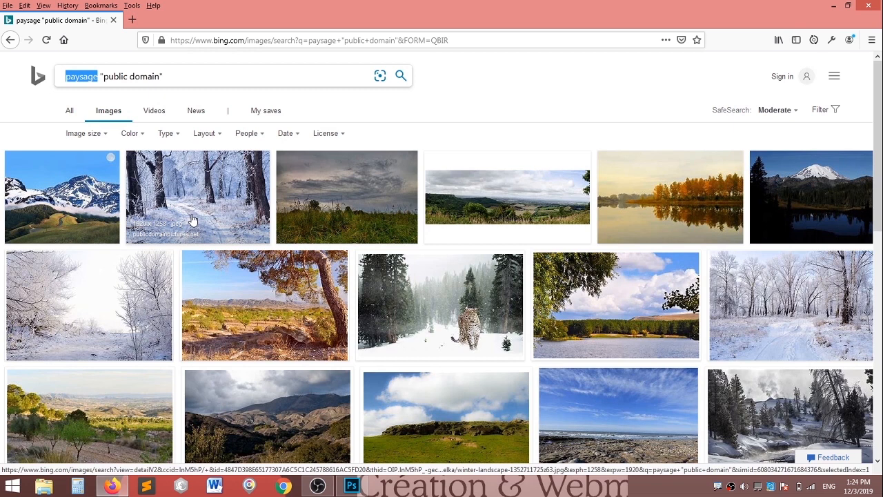
pyautogui.write('tree')
pyautogui.press('Return')
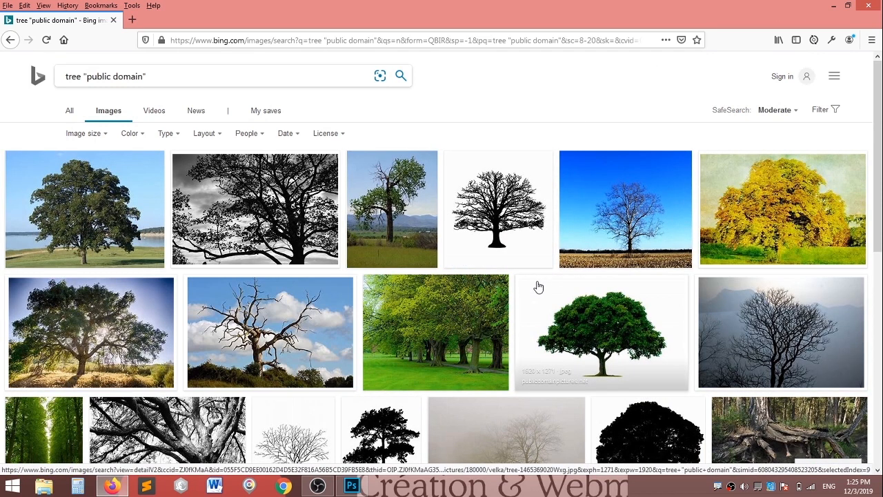
# Step: Open the solitary tree photo by the lake at full size and copy the image
pyautogui.click(52, 199)
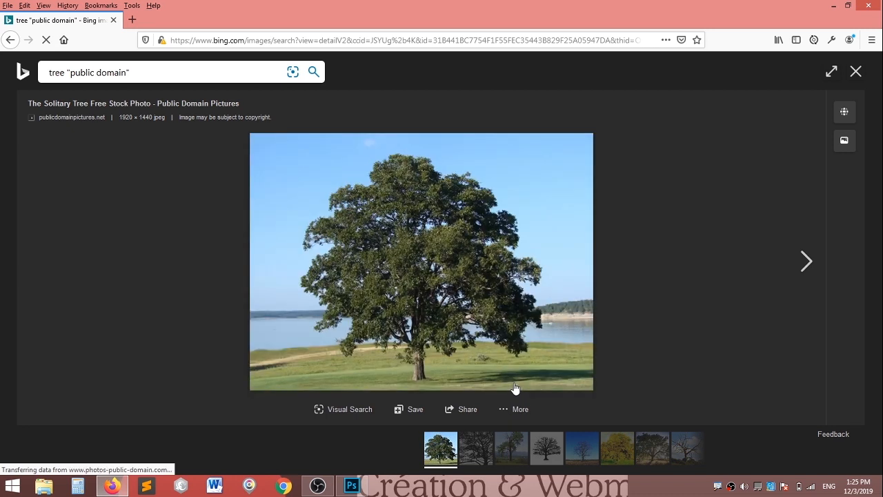
pyautogui.rightClick(438, 222)
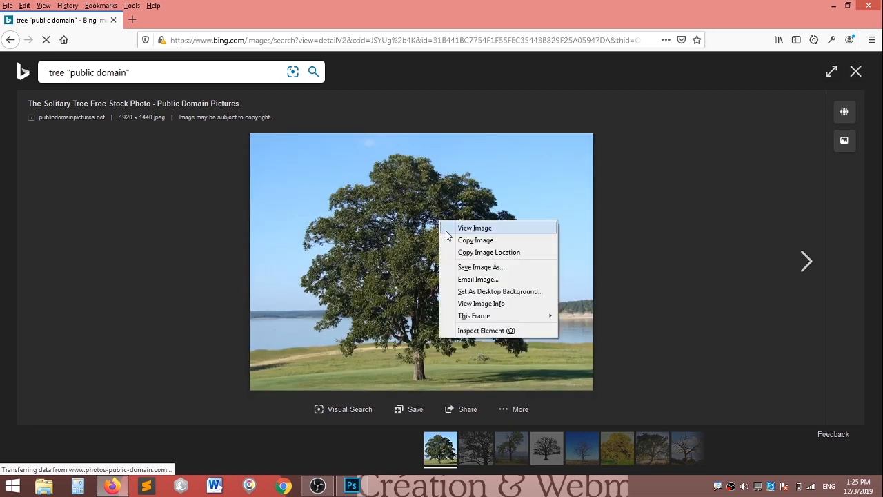
pyautogui.click(452, 232)
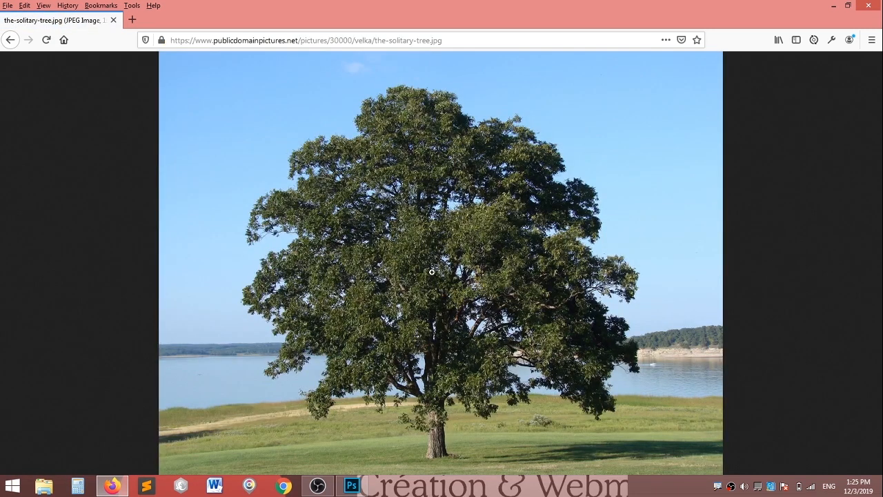
pyautogui.rightClick(436, 219)
pyautogui.click(474, 232)
# Step: Switch back to Photoshop and reset the Essentials workspace to its default layout
pyautogui.click(352, 487)
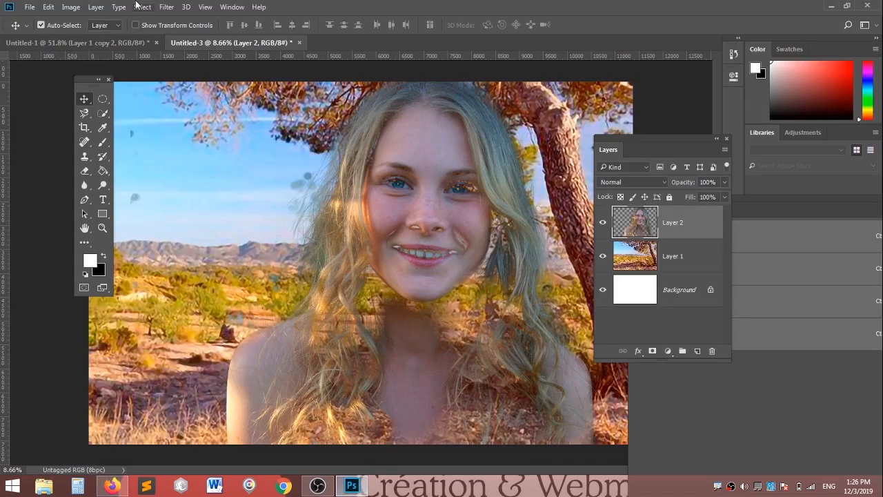
pyautogui.click(233, 8)
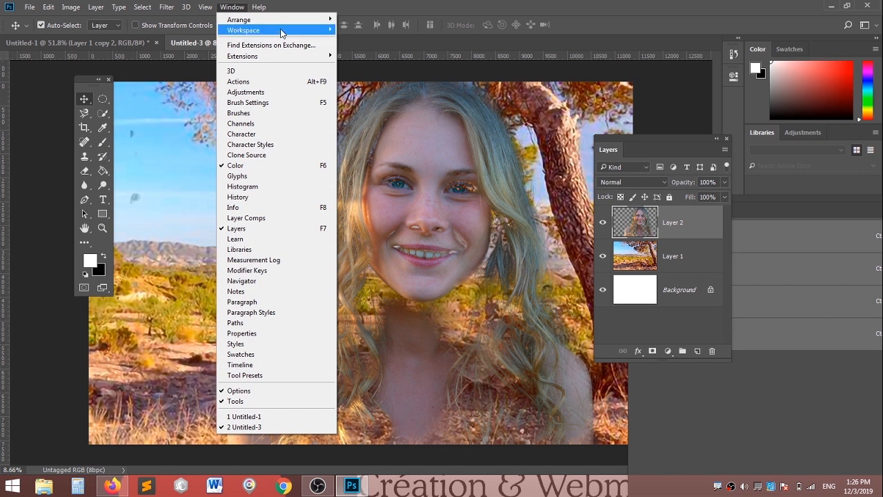
pyautogui.moveTo(304, 32)
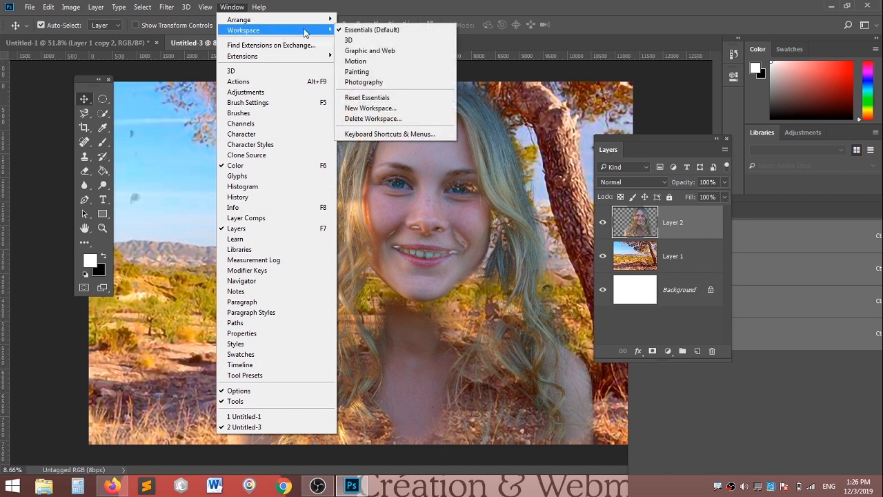
pyautogui.click(361, 98)
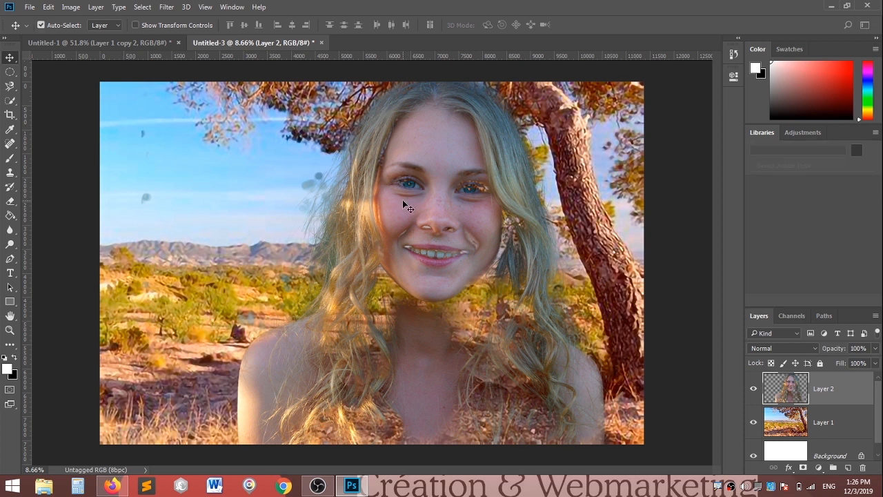
# Step: Create a new 1920 x 1440 px document at 72 ppi from the clipboard preset and paste the tree photo
pyautogui.hotkey('ctrl', 'n')
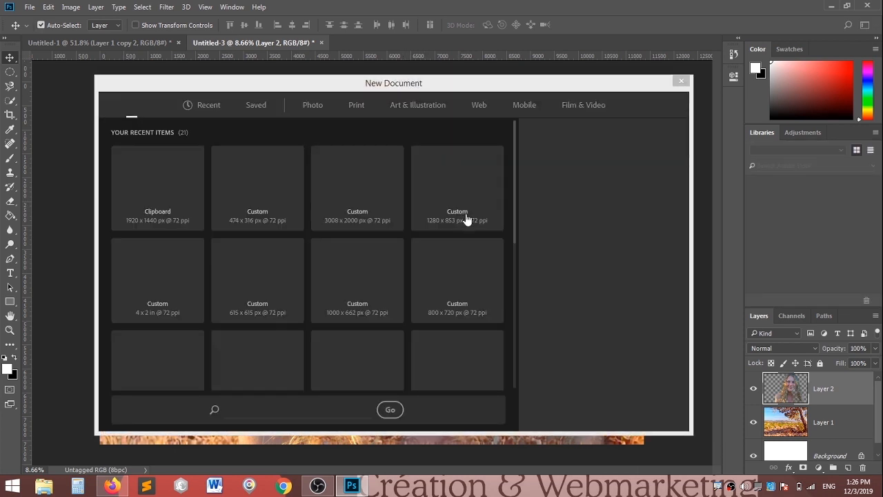
pyautogui.click(610, 411)
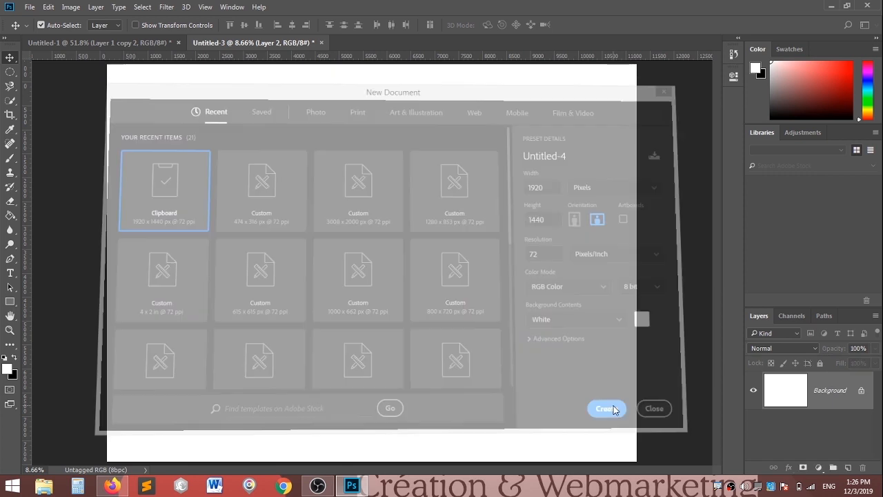
pyautogui.hotkey('ctrl', 'v')
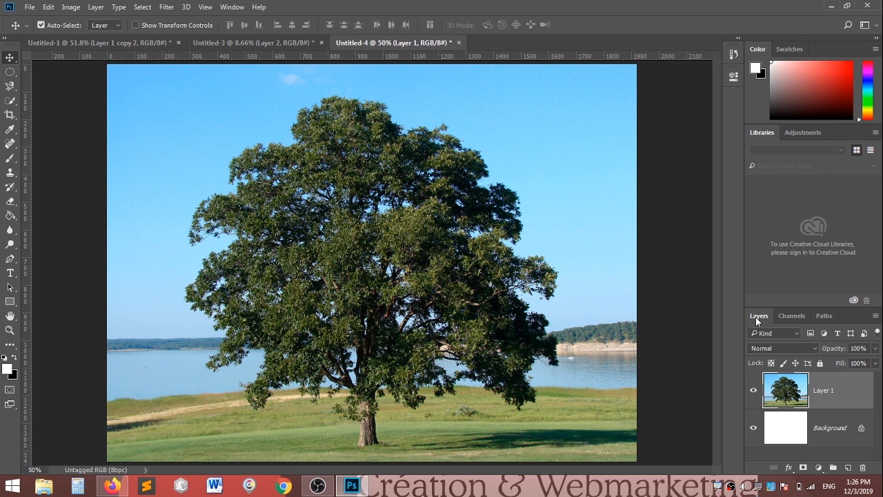
# Step: Float and lengthen the Layers panel, delete the white Background layer and move the panel clear of the tree
pyautogui.moveTo(757, 317); pyautogui.dragTo(621, 152)
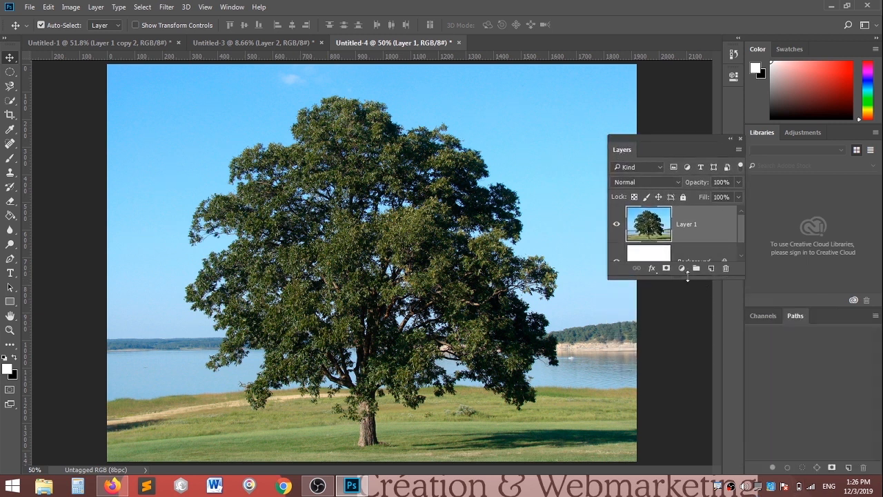
pyautogui.moveTo(679, 274); pyautogui.dragTo(679, 337)
pyautogui.moveTo(652, 258); pyautogui.dragTo(725, 329)
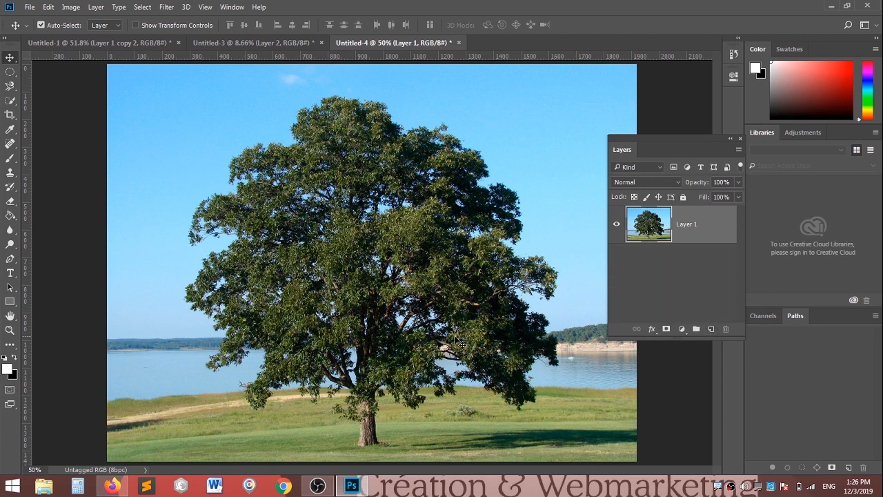
pyautogui.moveTo(666, 138); pyautogui.dragTo(736, 205)
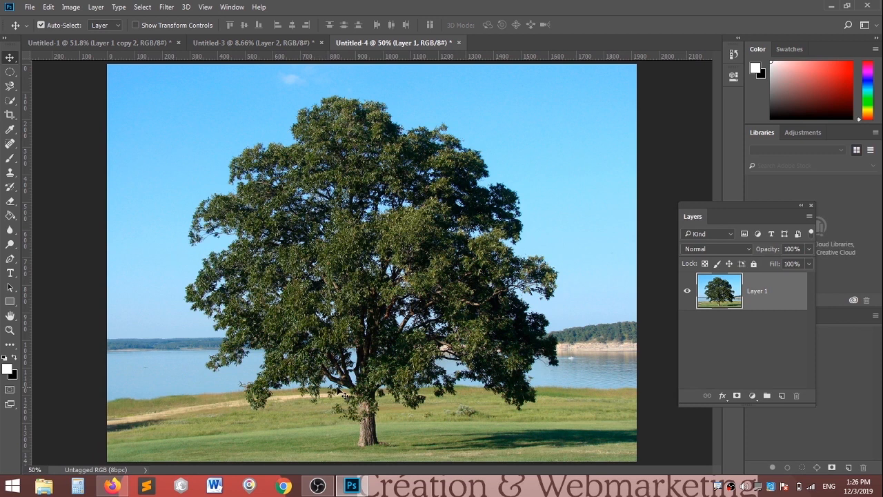
# Step: Show the Channels panel, float it next to the Layers panel and lengthen it to list all the channels
pyautogui.click(230, 7)
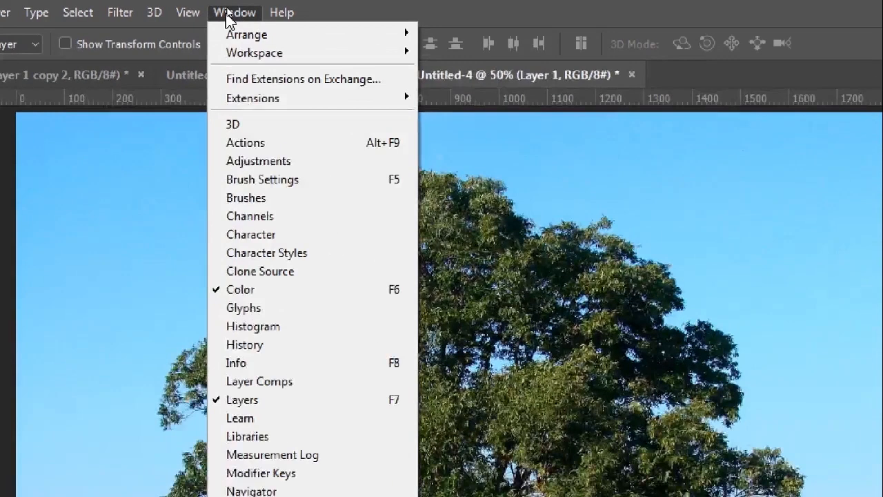
pyautogui.click(268, 216)
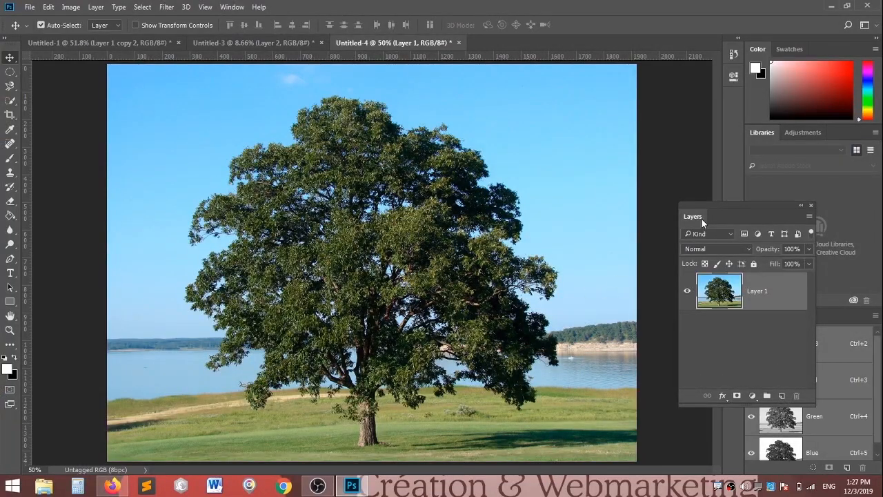
pyautogui.moveTo(715, 205); pyautogui.dragTo(681, 91)
pyautogui.moveTo(766, 317); pyautogui.dragTo(562, 87)
pyautogui.moveTo(616, 171); pyautogui.dragTo(643, 364)
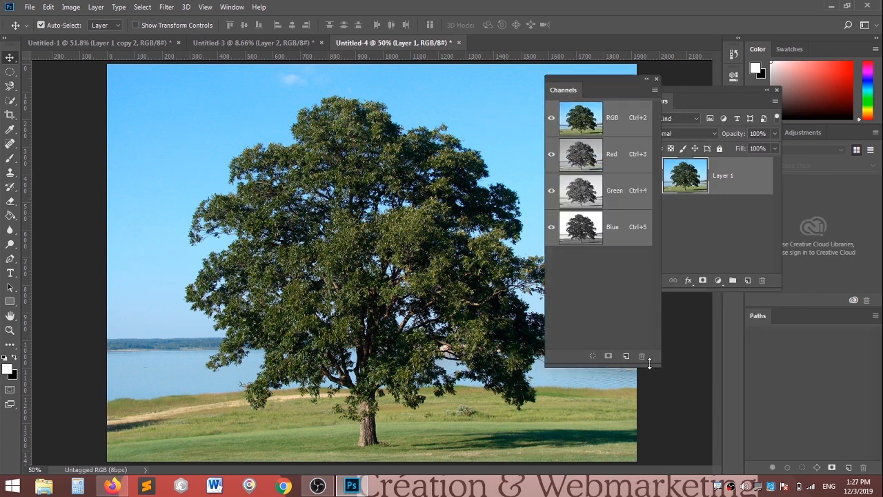
# Step: Compare the tree's contrast against the sky in the Red, Green and Blue channels, ending with Blue alone displayed
pyautogui.click(627, 225)
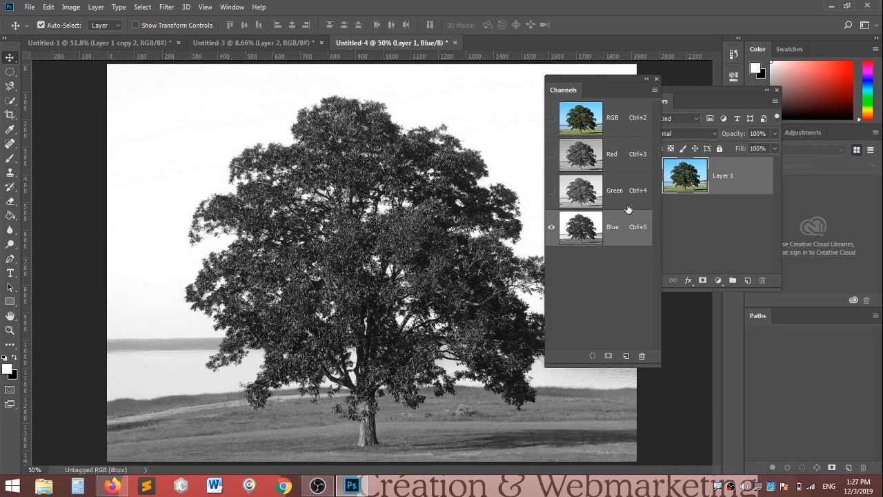
pyautogui.click(618, 193)
pyautogui.moveTo(615, 85); pyautogui.dragTo(666, 33)
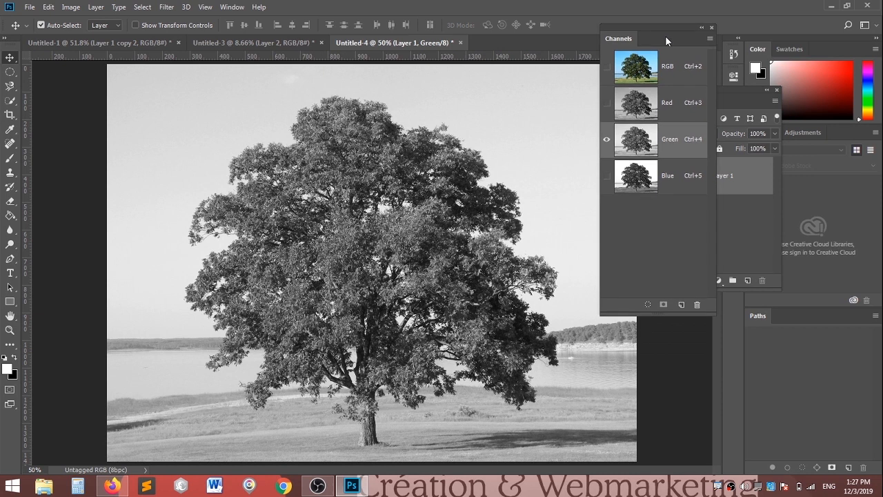
pyautogui.click(667, 105)
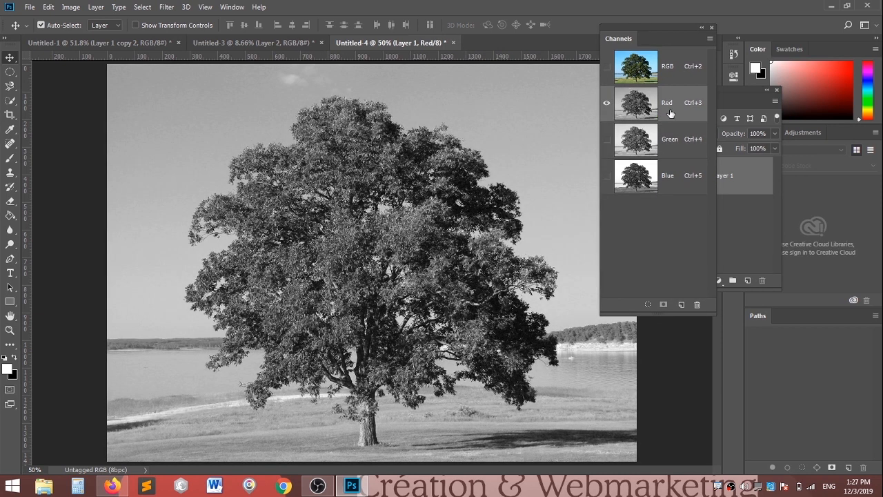
pyautogui.moveTo(715, 125); pyautogui.dragTo(774, 126)
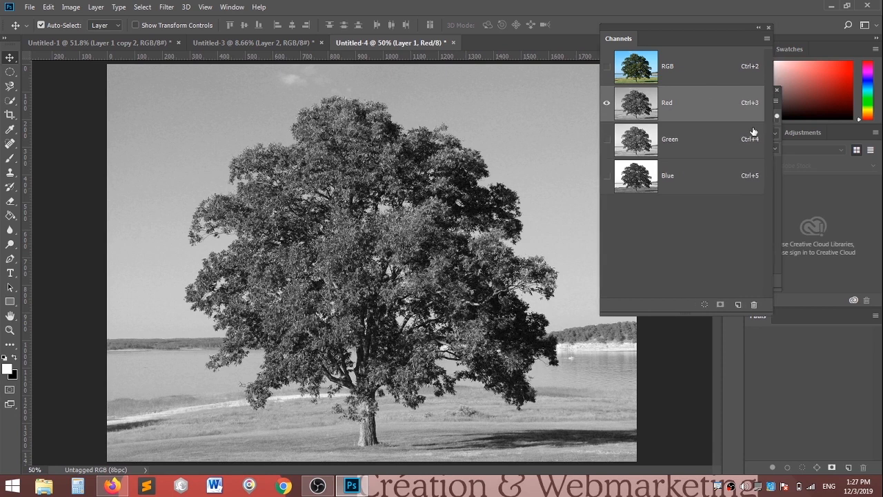
pyautogui.click(705, 145)
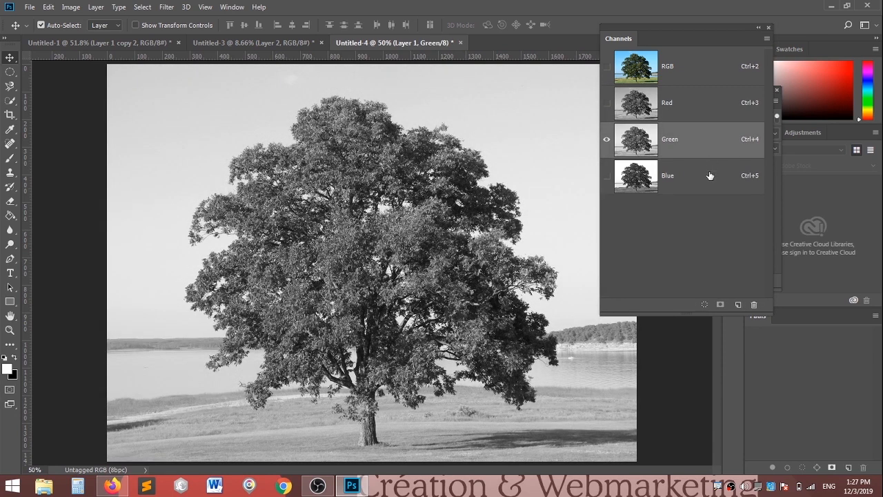
pyautogui.click(707, 177)
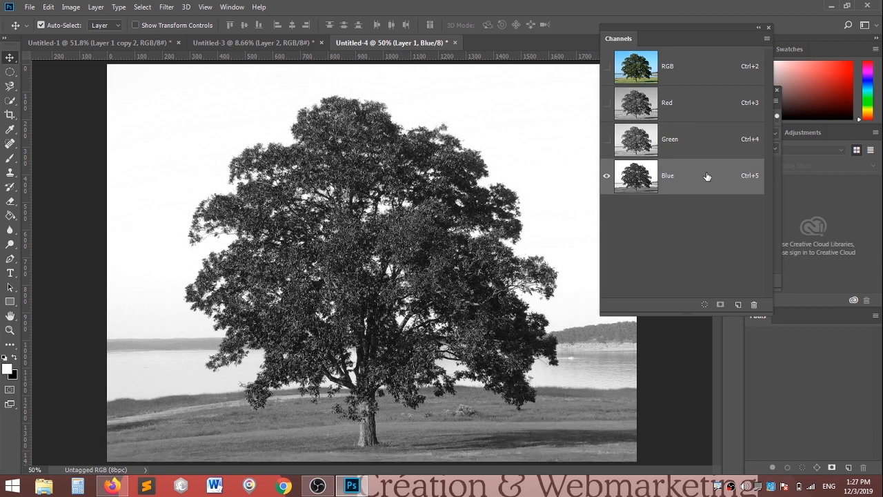
# Step: Recheck the Red and Green channels one by one against Blue, leaving only the Blue channel displayed
pyautogui.click(704, 142)
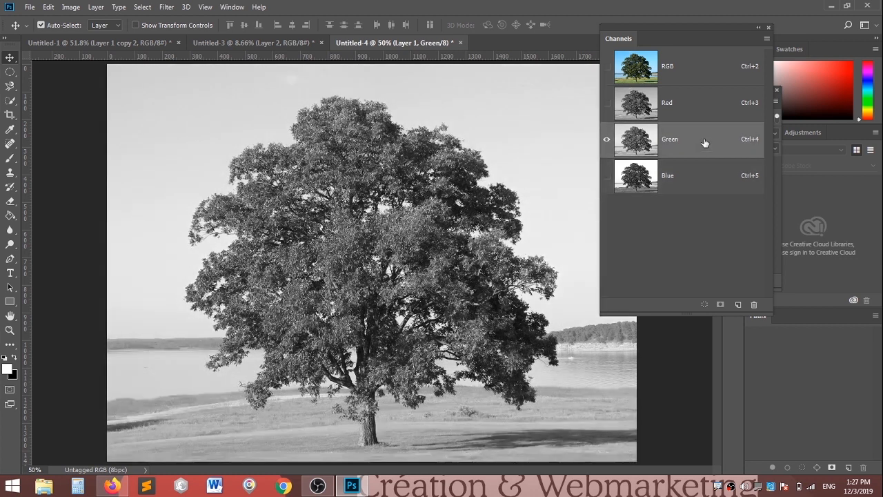
pyautogui.click(704, 103)
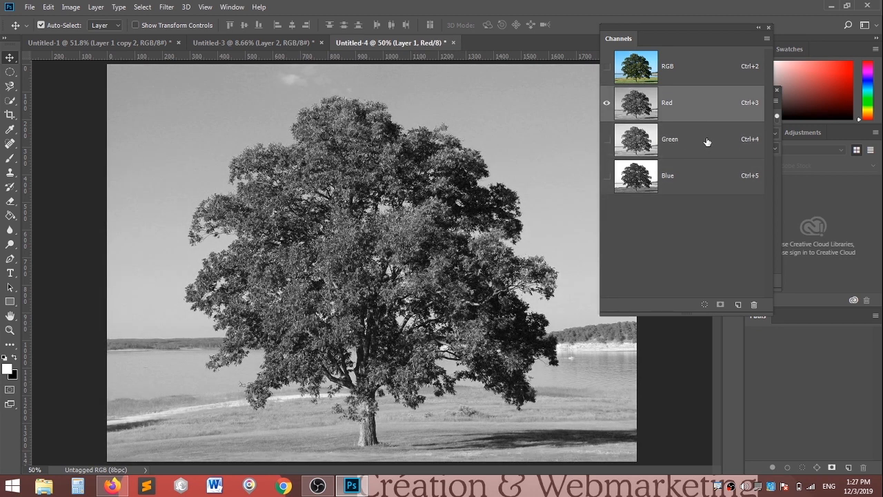
pyautogui.click(707, 141)
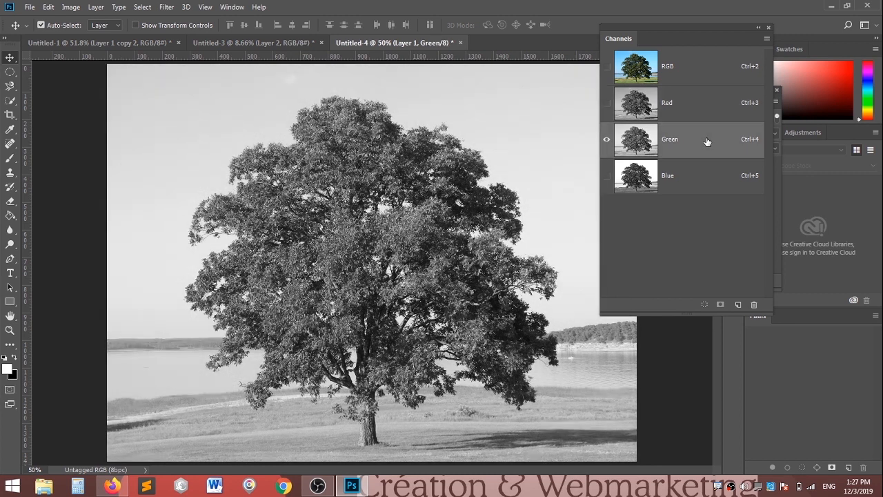
pyautogui.click(702, 183)
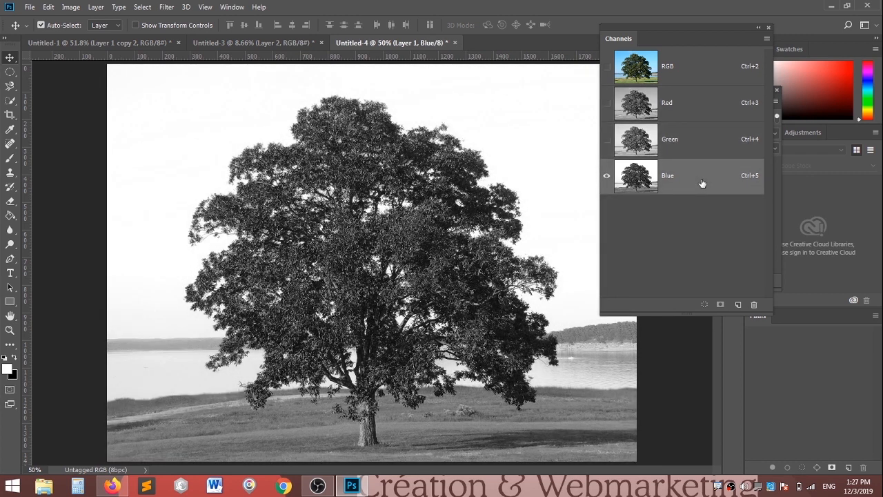
pyautogui.click(703, 143)
pyautogui.click(700, 107)
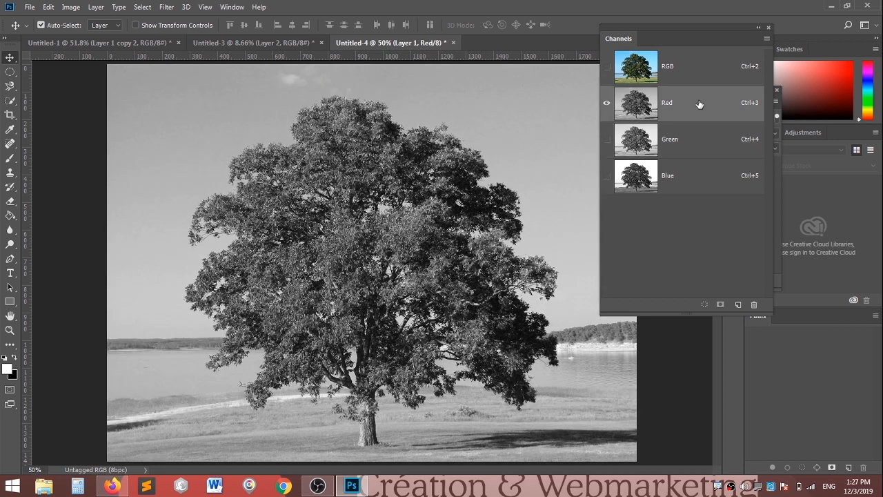
pyautogui.click(699, 136)
pyautogui.click(702, 176)
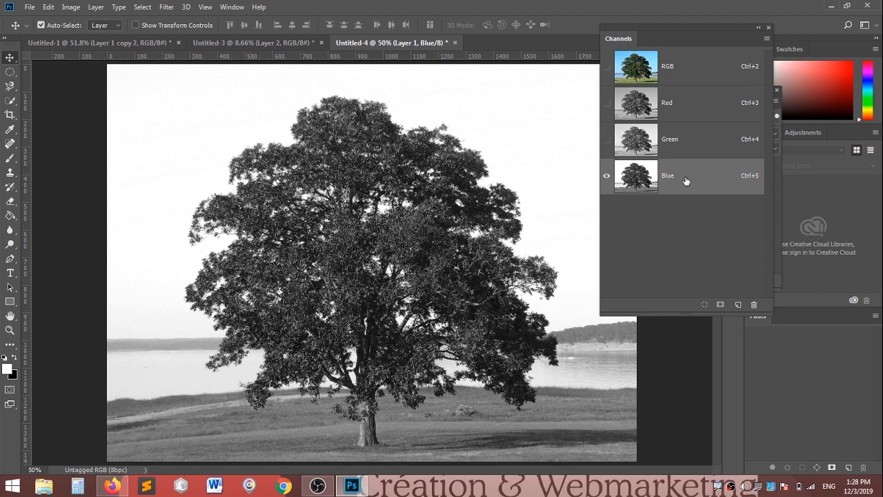
pyautogui.click(701, 104)
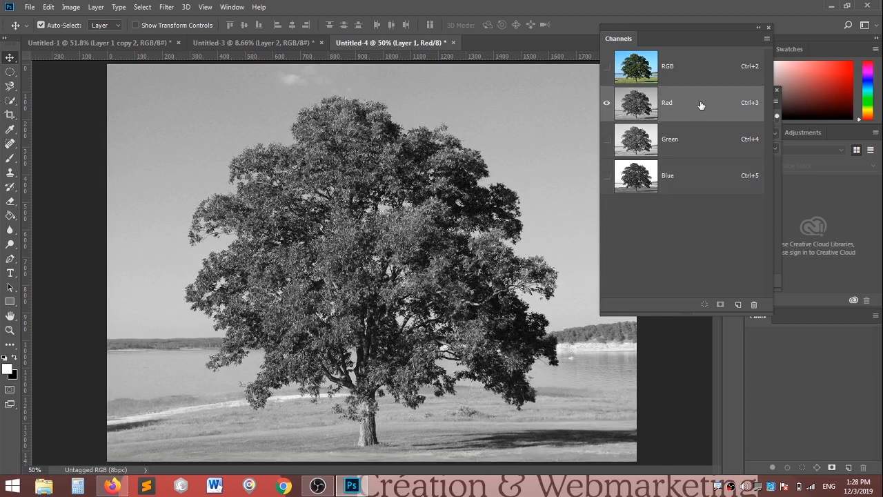
pyautogui.click(717, 181)
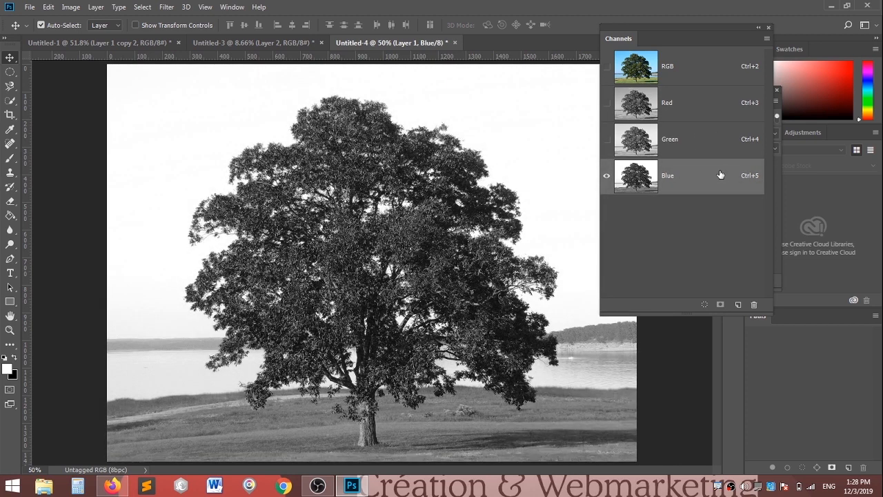
# Step: Duplicate the Blue channel and choose the Dodge tool from a two-column toolbox, with a 246 px brush
pyautogui.moveTo(687, 179); pyautogui.dragTo(743, 305)
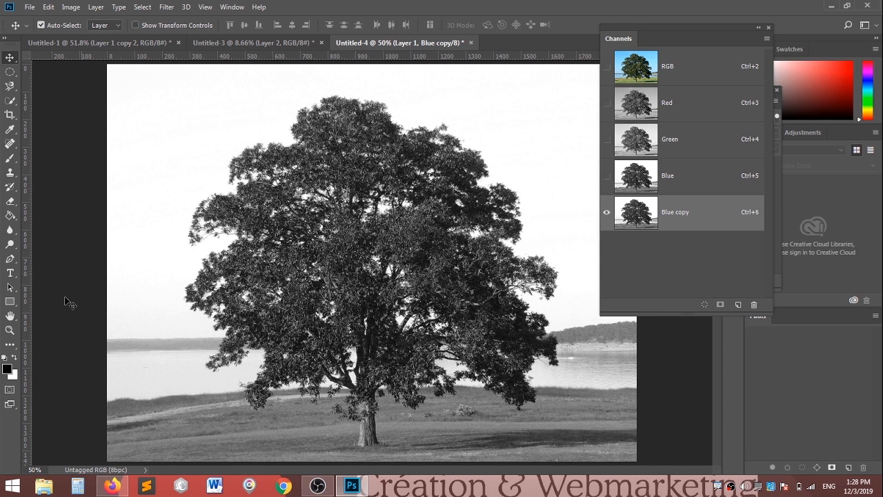
pyautogui.click(5, 40)
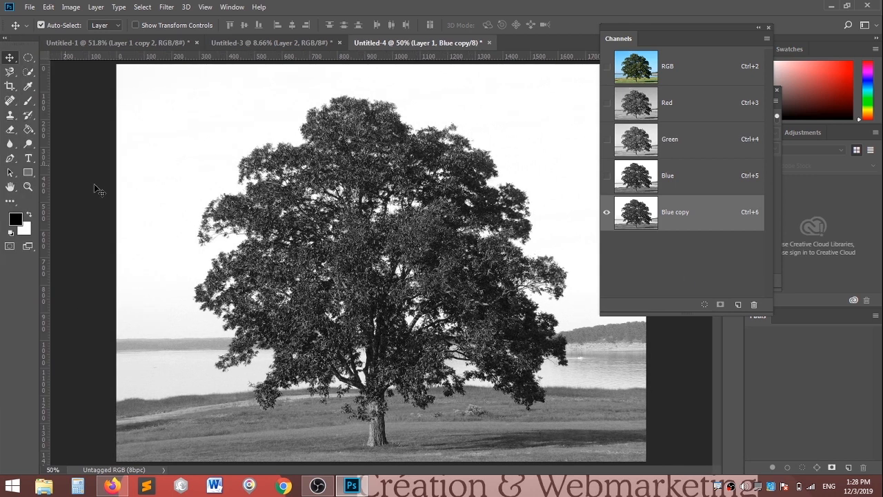
pyautogui.click(28, 145)
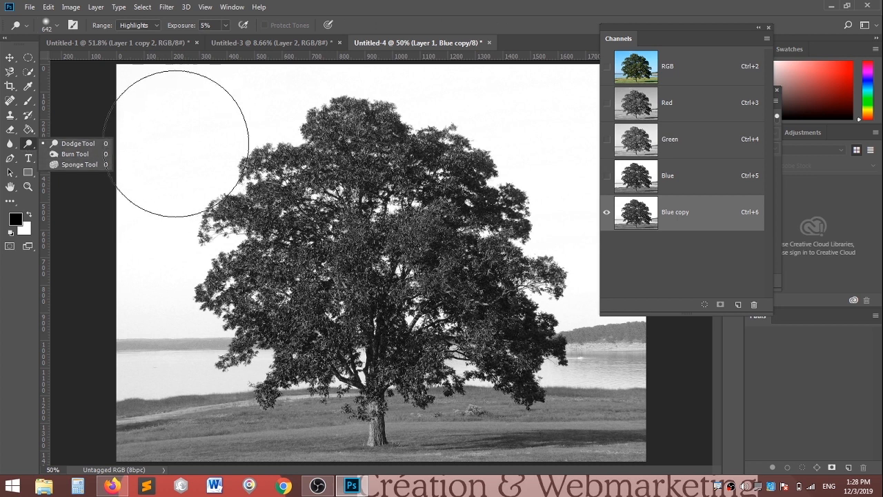
pyautogui.moveTo(358, 304); pyautogui.dragTo(301, 302)
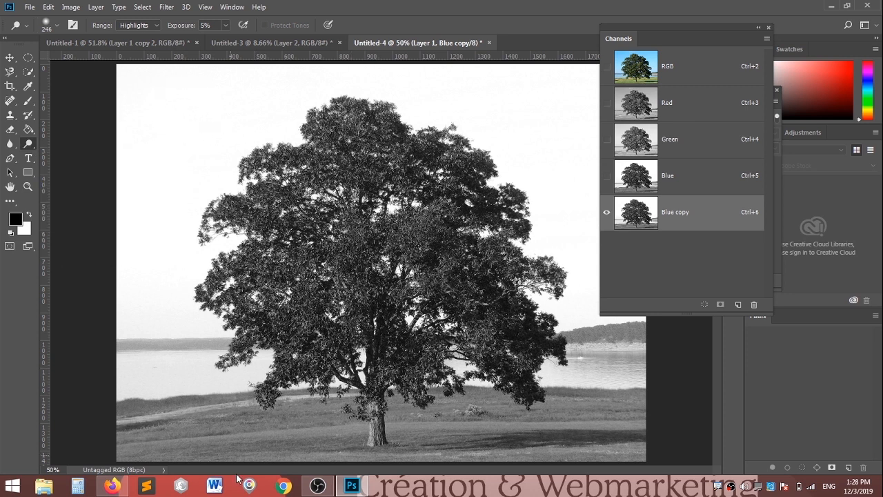
# Step: View the composite of the woman in Untitled-3 and return to the tree in Untitled-4
pyautogui.click(263, 41)
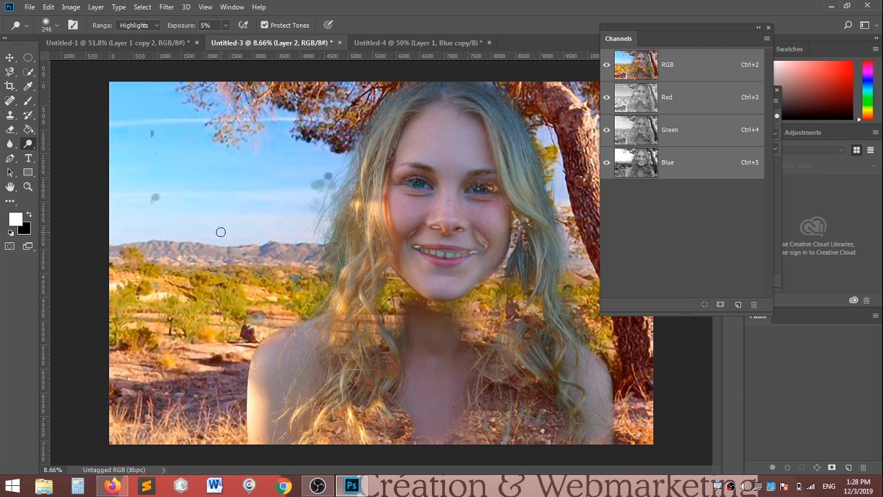
pyautogui.click(414, 43)
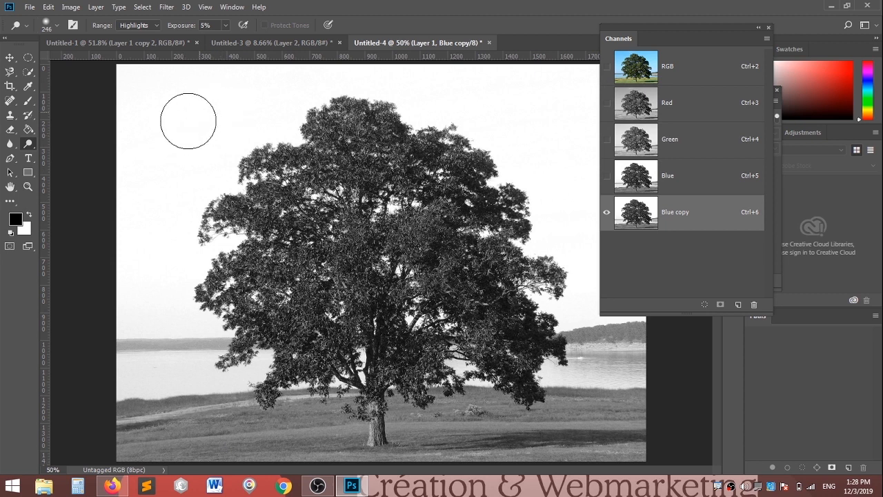
# Step: Choose the Dodge tool with its range set to Highlights and exposure at 5%
pyautogui.rightClick(29, 144)
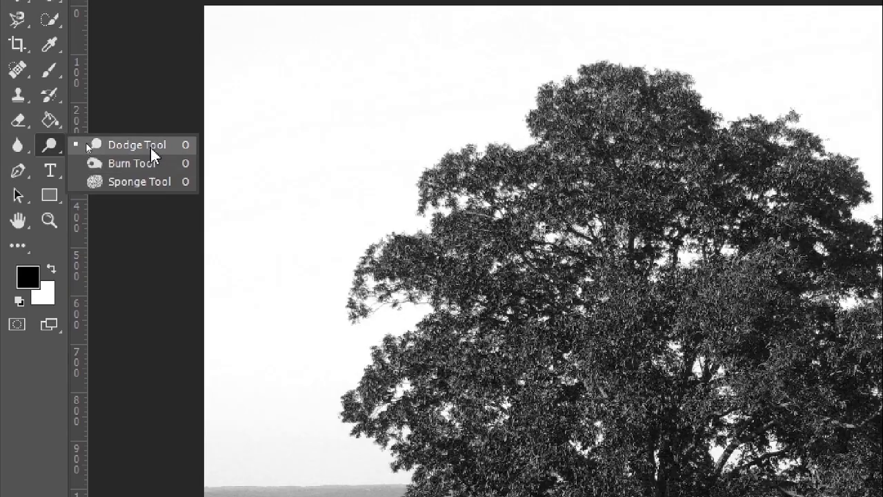
pyautogui.click(151, 141)
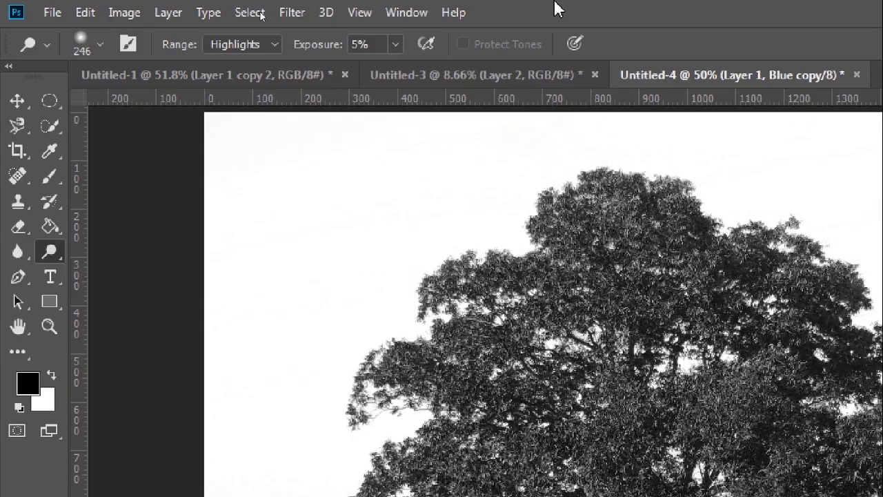
pyautogui.click(253, 47)
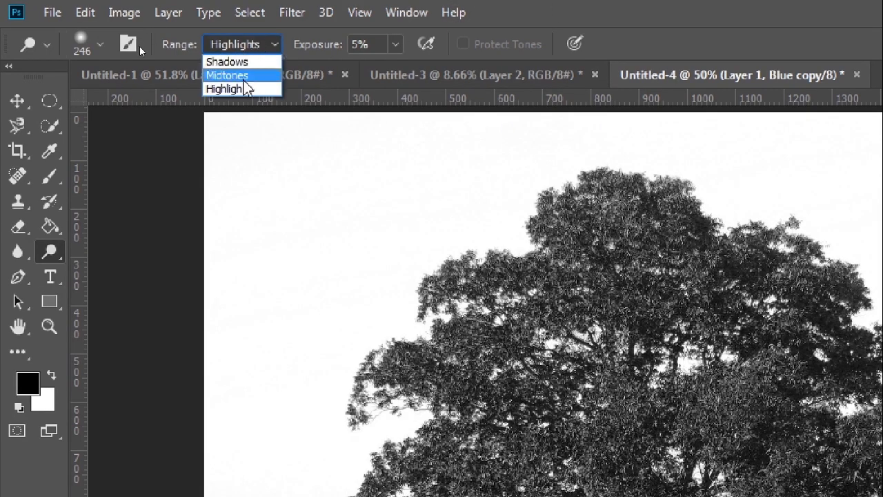
pyautogui.click(234, 89)
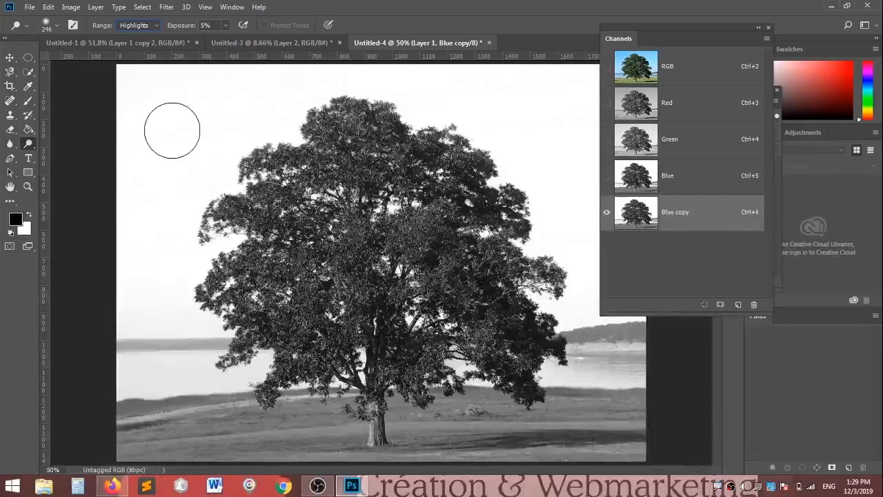
# Step: Dodge the sky, water and grass around the tree towards white in the Blue copy channel, moving the Channels panel clear of the image
pyautogui.moveTo(173, 130)
pyautogui.mouseDown()
pyautogui.moveTo(128, 401)
pyautogui.moveTo(163, 392)
pyautogui.moveTo(173, 436)
pyautogui.moveTo(220, 457)
pyautogui.moveTo(273, 446)
pyautogui.moveTo(226, 435)
pyautogui.moveTo(192, 408)
pyautogui.moveTo(188, 367)
pyautogui.moveTo(215, 404)
pyautogui.moveTo(201, 390)
pyautogui.moveTo(143, 245)
pyautogui.moveTo(141, 315)
pyautogui.moveTo(180, 109)
pyautogui.moveTo(202, 64)
pyautogui.moveTo(142, 157)
pyautogui.moveTo(129, 370)
pyautogui.moveTo(171, 449)
pyautogui.moveTo(255, 482)
pyautogui.moveTo(314, 444)
pyautogui.moveTo(309, 427)
pyautogui.moveTo(296, 445)
pyautogui.moveTo(233, 441)
pyautogui.moveTo(195, 421)
pyautogui.moveTo(161, 380)
pyautogui.moveTo(162, 389)
pyautogui.moveTo(154, 321)
pyautogui.moveTo(166, 145)
pyautogui.moveTo(215, 81)
pyautogui.moveTo(246, 81)
pyautogui.moveTo(228, 129)
pyautogui.moveTo(232, 174)
pyautogui.moveTo(282, 135)
pyautogui.moveTo(382, 85)
pyautogui.moveTo(374, 85)
pyautogui.moveTo(441, 103)
pyautogui.moveTo(466, 129)
pyautogui.moveTo(585, 147)
pyautogui.moveTo(508, 73)
pyautogui.moveTo(574, 102)
pyautogui.mouseUp()
pyautogui.scroll(-1, 538, 131)
pyautogui.moveTo(633, 27)
pyautogui.mouseDown()
pyautogui.moveTo(662, 34)
pyautogui.moveTo(745, 100)
pyautogui.mouseUp()
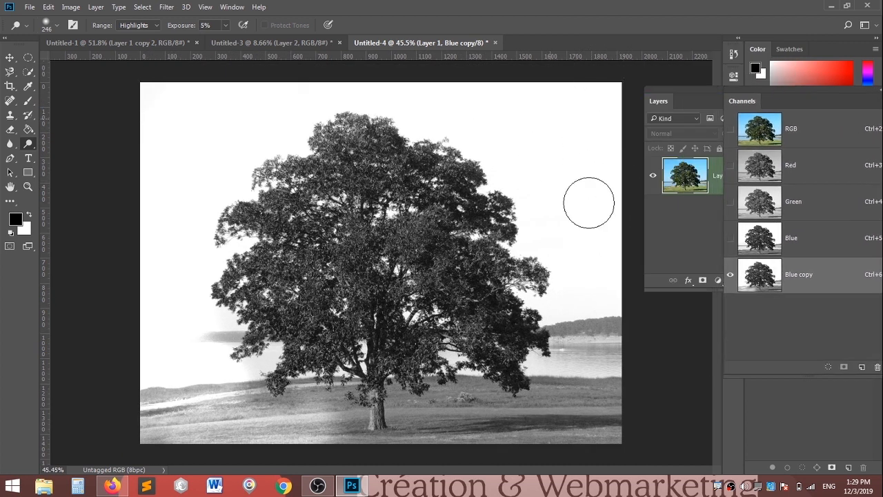
pyautogui.moveTo(621, 405)
pyautogui.mouseDown()
pyautogui.moveTo(611, 323)
pyautogui.moveTo(589, 299)
pyautogui.moveTo(573, 329)
pyautogui.moveTo(643, 335)
pyautogui.moveTo(602, 421)
pyautogui.moveTo(560, 436)
pyautogui.moveTo(646, 395)
pyautogui.moveTo(533, 423)
pyautogui.moveTo(403, 430)
pyautogui.moveTo(579, 403)
pyautogui.moveTo(521, 423)
pyautogui.moveTo(267, 443)
pyautogui.moveTo(149, 405)
pyautogui.moveTo(133, 213)
pyautogui.moveTo(128, 323)
pyautogui.moveTo(138, 400)
pyautogui.moveTo(282, 443)
pyautogui.moveTo(358, 424)
pyautogui.moveTo(233, 434)
pyautogui.moveTo(480, 424)
pyautogui.moveTo(430, 422)
pyautogui.moveTo(517, 407)
pyautogui.moveTo(433, 421)
pyautogui.moveTo(477, 429)
pyautogui.moveTo(548, 408)
pyautogui.moveTo(543, 422)
pyautogui.moveTo(577, 300)
pyautogui.moveTo(596, 410)
pyautogui.moveTo(599, 140)
pyautogui.moveTo(608, 397)
pyautogui.moveTo(515, 410)
pyautogui.moveTo(350, 402)
pyautogui.moveTo(464, 398)
pyautogui.moveTo(318, 419)
pyautogui.moveTo(367, 407)
pyautogui.moveTo(253, 407)
pyautogui.moveTo(225, 397)
pyautogui.moveTo(210, 336)
pyautogui.moveTo(186, 402)
pyautogui.moveTo(161, 329)
pyautogui.moveTo(132, 439)
pyautogui.mouseUp()
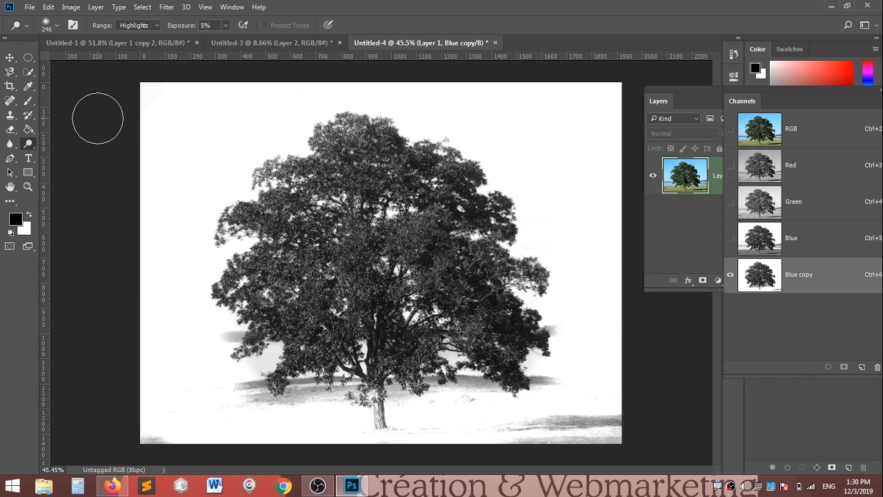
# Step: Set the dodge brush's spacing to 1% in Brush Settings and collapse that panel
pyautogui.click(232, 8)
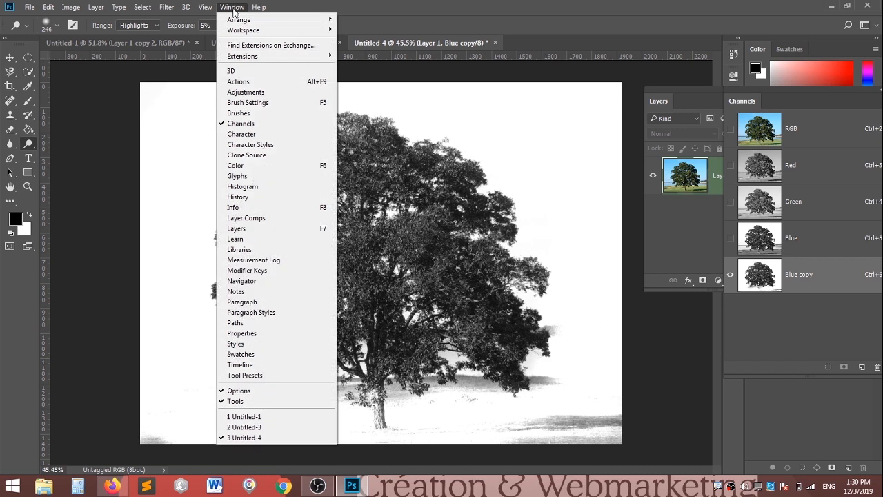
pyautogui.click(239, 113)
pyautogui.moveTo(620, 235)
pyautogui.mouseDown()
pyautogui.moveTo(614, 331)
pyautogui.moveTo(640, 449)
pyautogui.moveTo(625, 429)
pyautogui.mouseUp()
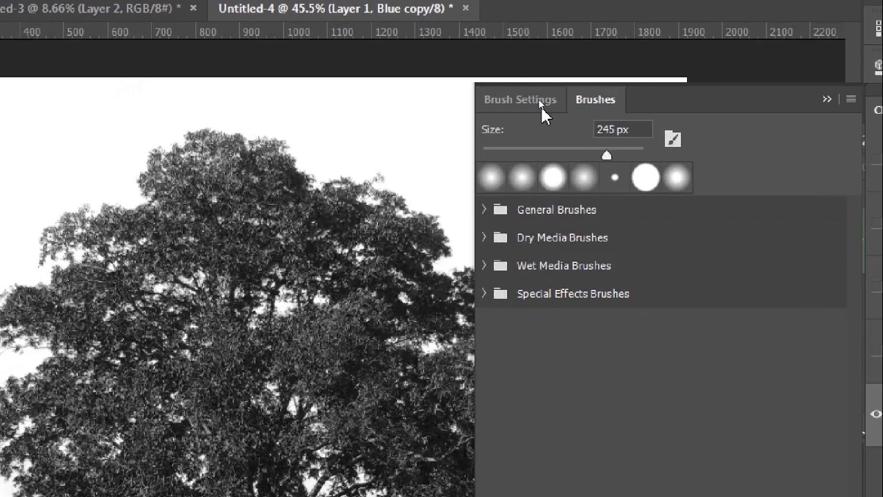
pyautogui.click(540, 105)
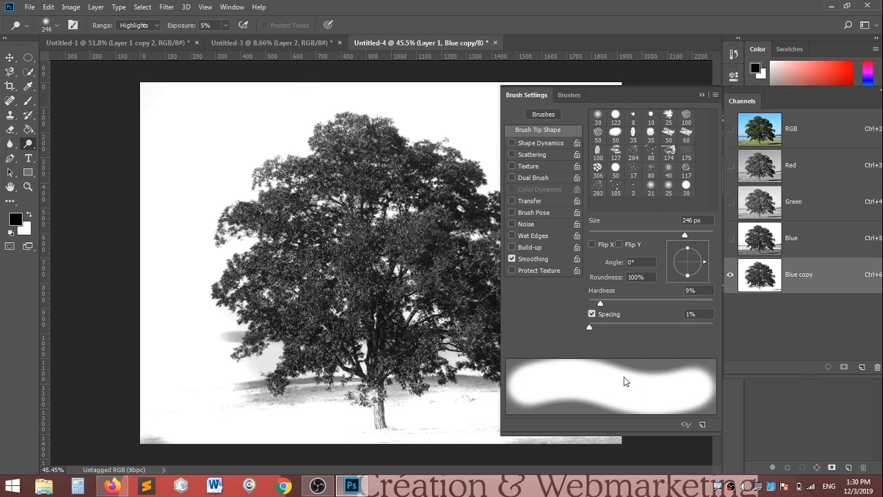
pyautogui.moveTo(591, 328)
pyautogui.mouseDown()
pyautogui.moveTo(708, 324)
pyautogui.moveTo(587, 331)
pyautogui.mouseUp()
pyautogui.click(701, 95)
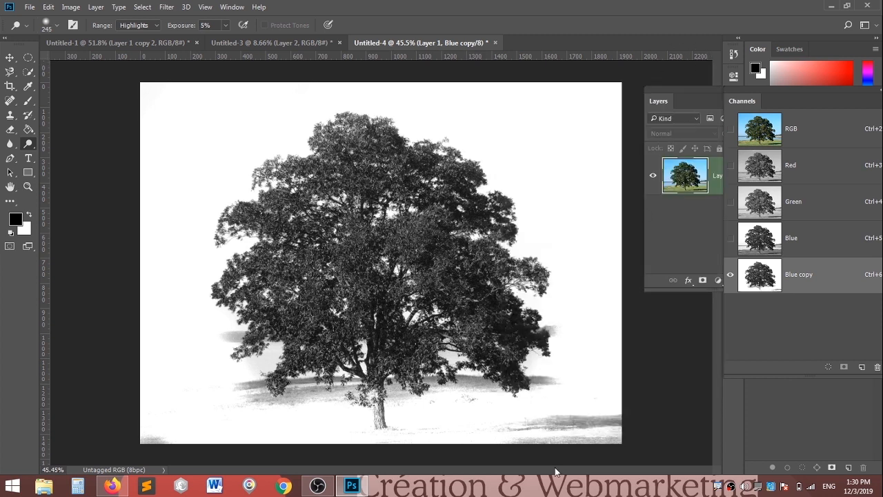
# Step: Dodge the remaining grey water, shoreline and grass patches around the tree's lower edge and trunk
pyautogui.moveTo(572, 397)
pyautogui.mouseDown()
pyautogui.moveTo(542, 433)
pyautogui.moveTo(609, 427)
pyautogui.moveTo(528, 437)
pyautogui.moveTo(581, 404)
pyautogui.moveTo(532, 407)
pyautogui.moveTo(551, 394)
pyautogui.moveTo(614, 408)
pyautogui.moveTo(627, 439)
pyautogui.moveTo(616, 372)
pyautogui.moveTo(531, 426)
pyautogui.moveTo(492, 403)
pyautogui.moveTo(553, 398)
pyautogui.moveTo(342, 449)
pyautogui.moveTo(175, 424)
pyautogui.moveTo(164, 457)
pyautogui.moveTo(141, 343)
pyautogui.mouseUp()
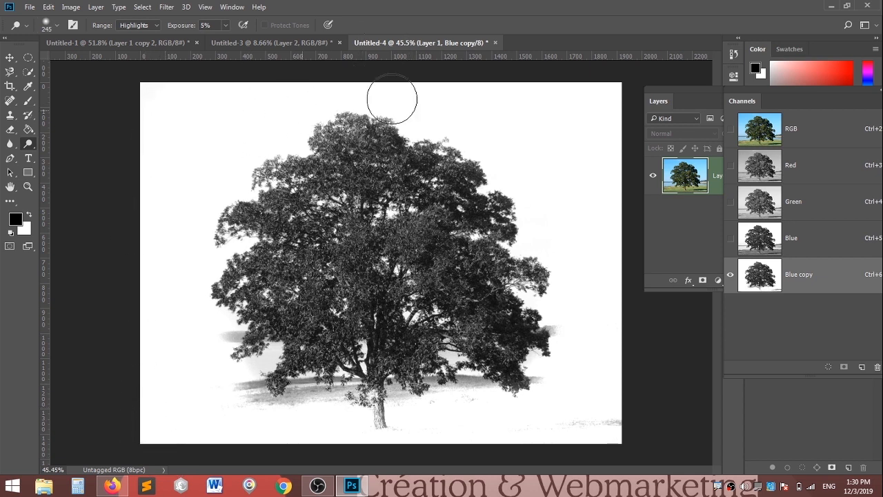
pyautogui.moveTo(612, 241)
pyautogui.mouseDown()
pyautogui.moveTo(557, 235)
pyautogui.moveTo(598, 288)
pyautogui.moveTo(591, 310)
pyautogui.moveTo(576, 302)
pyautogui.moveTo(562, 330)
pyautogui.moveTo(578, 339)
pyautogui.moveTo(569, 325)
pyautogui.moveTo(570, 379)
pyautogui.moveTo(545, 424)
pyautogui.moveTo(551, 365)
pyautogui.moveTo(546, 419)
pyautogui.moveTo(503, 431)
pyautogui.moveTo(470, 385)
pyautogui.moveTo(428, 431)
pyautogui.moveTo(313, 432)
pyautogui.moveTo(317, 404)
pyautogui.moveTo(279, 429)
pyautogui.moveTo(270, 409)
pyautogui.moveTo(246, 396)
pyautogui.moveTo(290, 417)
pyautogui.moveTo(308, 404)
pyautogui.moveTo(345, 424)
pyautogui.moveTo(344, 417)
pyautogui.moveTo(282, 415)
pyautogui.moveTo(225, 355)
pyautogui.moveTo(223, 324)
pyautogui.moveTo(213, 340)
pyautogui.moveTo(226, 329)
pyautogui.moveTo(267, 389)
pyautogui.moveTo(309, 414)
pyautogui.moveTo(315, 386)
pyautogui.moveTo(329, 405)
pyautogui.moveTo(400, 414)
pyautogui.moveTo(414, 396)
pyautogui.moveTo(457, 388)
pyautogui.moveTo(466, 374)
pyautogui.moveTo(478, 383)
pyautogui.moveTo(414, 388)
pyautogui.moveTo(349, 411)
pyautogui.moveTo(343, 396)
pyautogui.moveTo(303, 386)
pyautogui.moveTo(278, 394)
pyautogui.moveTo(218, 359)
pyautogui.moveTo(237, 211)
pyautogui.moveTo(298, 139)
pyautogui.moveTo(476, 107)
pyautogui.moveTo(460, 104)
pyautogui.moveTo(508, 127)
pyautogui.moveTo(572, 192)
pyautogui.moveTo(542, 180)
pyautogui.moveTo(616, 244)
pyautogui.moveTo(612, 425)
pyautogui.moveTo(621, 379)
pyautogui.moveTo(601, 434)
pyautogui.moveTo(616, 407)
pyautogui.moveTo(589, 438)
pyautogui.moveTo(619, 407)
pyautogui.moveTo(563, 461)
pyautogui.mouseUp()
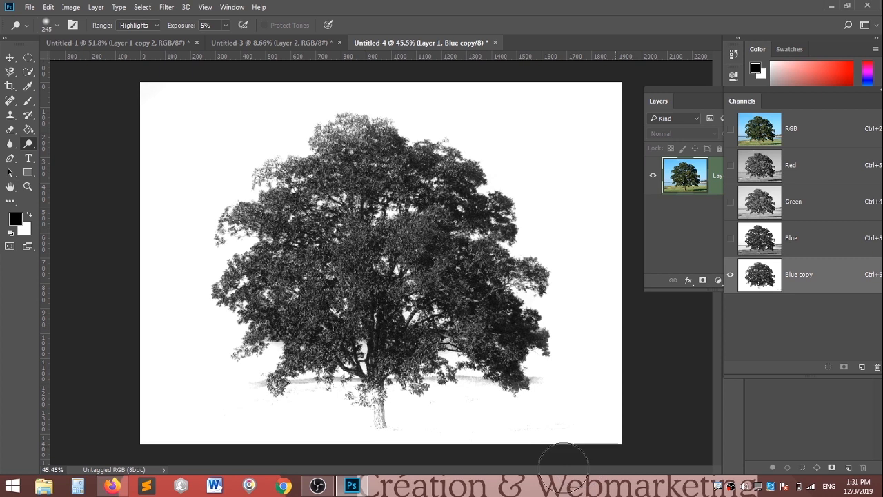
# Step: Burn the tree's foliage darker with a 482 px brush, using the Shadows range and 13% exposure
pyautogui.rightClick(27, 144)
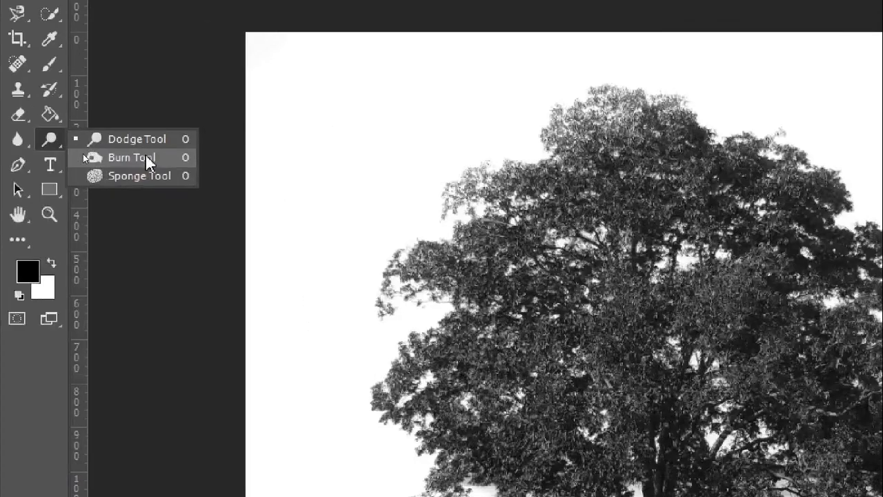
pyautogui.click(76, 153)
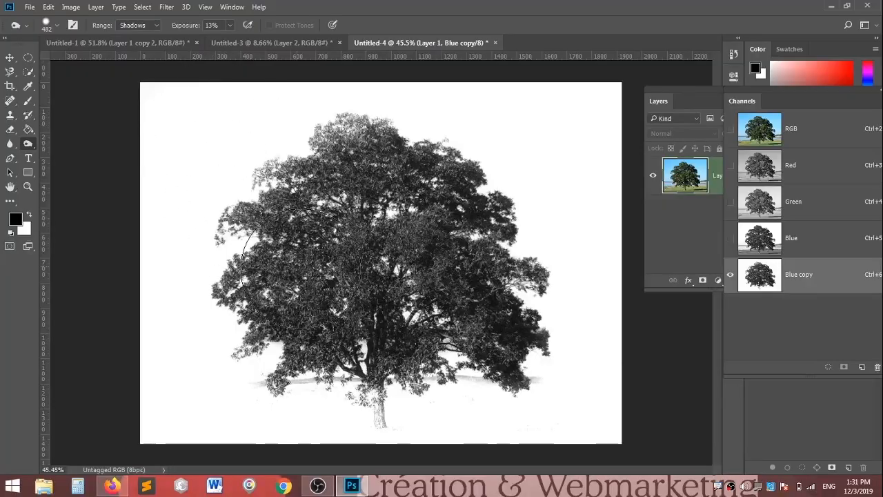
pyautogui.moveTo(301, 268)
pyautogui.mouseDown()
pyautogui.moveTo(343, 269)
pyautogui.moveTo(359, 242)
pyautogui.moveTo(357, 285)
pyautogui.moveTo(360, 223)
pyautogui.moveTo(336, 310)
pyautogui.moveTo(344, 231)
pyautogui.moveTo(329, 274)
pyautogui.moveTo(380, 195)
pyautogui.moveTo(344, 178)
pyautogui.moveTo(386, 195)
pyautogui.moveTo(410, 280)
pyautogui.moveTo(460, 280)
pyautogui.moveTo(362, 297)
pyautogui.mouseUp()
pyautogui.moveTo(305, 332)
pyautogui.mouseDown()
pyautogui.moveTo(280, 279)
pyautogui.moveTo(273, 316)
pyautogui.moveTo(362, 174)
pyautogui.moveTo(389, 294)
pyautogui.moveTo(329, 224)
pyautogui.moveTo(290, 115)
pyautogui.mouseUp()
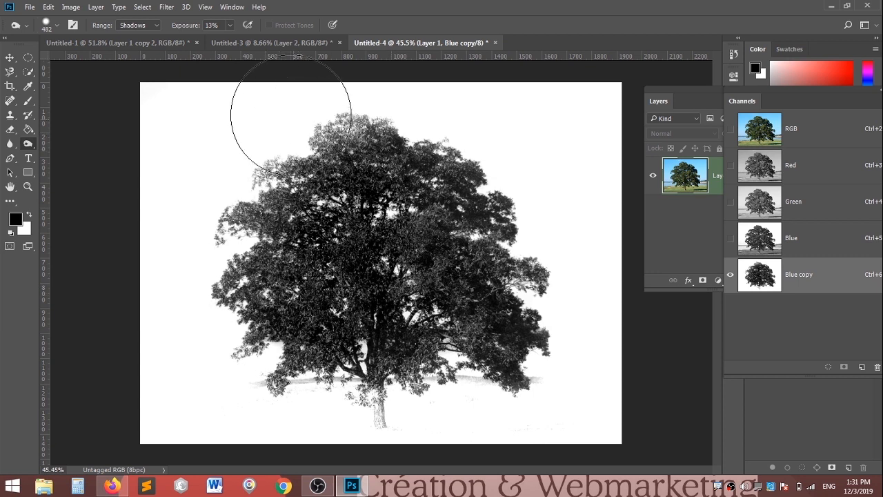
# Step: Raise the Burn tool's exposure to 26% and burn the whole crown to near-solid black
pyautogui.click(230, 26)
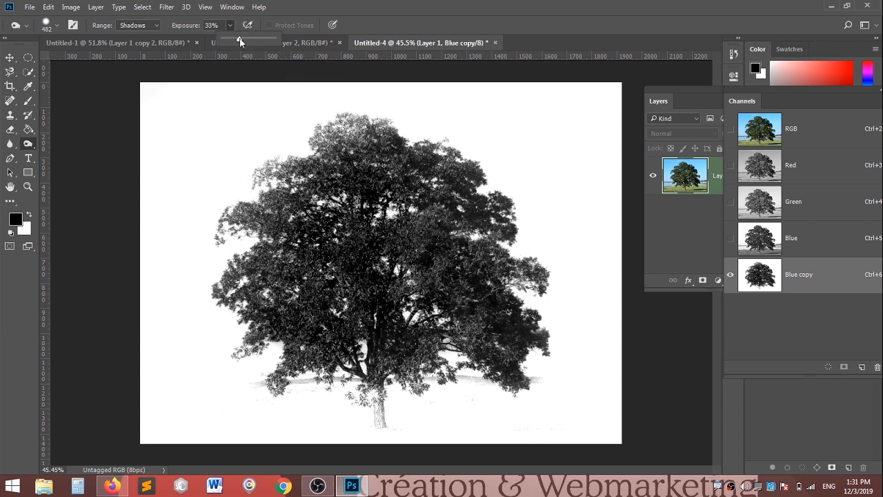
pyautogui.click(355, 246)
pyautogui.moveTo(345, 263)
pyautogui.mouseDown()
pyautogui.moveTo(324, 207)
pyautogui.moveTo(296, 255)
pyautogui.moveTo(264, 235)
pyautogui.moveTo(260, 243)
pyautogui.moveTo(259, 224)
pyautogui.moveTo(370, 149)
pyautogui.moveTo(378, 190)
pyautogui.moveTo(427, 240)
pyautogui.moveTo(491, 292)
pyautogui.moveTo(509, 289)
pyautogui.moveTo(483, 360)
pyautogui.moveTo(425, 339)
pyautogui.moveTo(347, 346)
pyautogui.moveTo(379, 369)
pyautogui.moveTo(379, 401)
pyautogui.moveTo(388, 328)
pyautogui.moveTo(371, 248)
pyautogui.moveTo(376, 238)
pyautogui.moveTo(374, 263)
pyautogui.moveTo(376, 179)
pyautogui.moveTo(338, 182)
pyautogui.moveTo(337, 159)
pyautogui.moveTo(314, 182)
pyautogui.moveTo(347, 143)
pyautogui.moveTo(291, 191)
pyautogui.moveTo(258, 294)
pyautogui.moveTo(222, 306)
pyautogui.moveTo(225, 252)
pyautogui.moveTo(243, 362)
pyautogui.moveTo(323, 381)
pyautogui.moveTo(319, 335)
pyautogui.moveTo(455, 329)
pyautogui.moveTo(491, 369)
pyautogui.moveTo(511, 287)
pyautogui.moveTo(483, 218)
pyautogui.moveTo(371, 167)
pyautogui.moveTo(336, 160)
pyautogui.moveTo(312, 172)
pyautogui.moveTo(400, 265)
pyautogui.moveTo(439, 255)
pyautogui.moveTo(332, 303)
pyautogui.moveTo(354, 259)
pyautogui.moveTo(308, 273)
pyautogui.moveTo(283, 207)
pyautogui.moveTo(220, 227)
pyautogui.moveTo(221, 275)
pyautogui.moveTo(233, 301)
pyautogui.moveTo(285, 350)
pyautogui.moveTo(283, 374)
pyautogui.moveTo(282, 352)
pyautogui.moveTo(338, 414)
pyautogui.moveTo(383, 347)
pyautogui.moveTo(491, 337)
pyautogui.moveTo(497, 354)
pyautogui.moveTo(525, 299)
pyautogui.moveTo(482, 191)
pyautogui.moveTo(394, 109)
pyautogui.moveTo(349, 128)
pyautogui.moveTo(317, 157)
pyautogui.moveTo(256, 177)
pyautogui.moveTo(242, 232)
pyautogui.moveTo(254, 209)
pyautogui.moveTo(363, 190)
pyautogui.moveTo(414, 280)
pyautogui.moveTo(310, 320)
pyautogui.moveTo(319, 290)
pyautogui.moveTo(407, 359)
pyautogui.moveTo(467, 338)
pyautogui.moveTo(503, 315)
pyautogui.moveTo(499, 260)
pyautogui.moveTo(405, 148)
pyautogui.moveTo(345, 148)
pyautogui.moveTo(266, 200)
pyautogui.moveTo(266, 256)
pyautogui.moveTo(345, 353)
pyautogui.moveTo(307, 364)
pyautogui.moveTo(457, 283)
pyautogui.moveTo(380, 226)
pyautogui.moveTo(479, 349)
pyautogui.moveTo(483, 339)
pyautogui.moveTo(388, 162)
pyautogui.moveTo(337, 154)
pyautogui.moveTo(353, 218)
pyautogui.moveTo(407, 260)
pyautogui.moveTo(373, 253)
pyautogui.moveTo(278, 349)
pyautogui.moveTo(324, 273)
pyautogui.moveTo(316, 175)
pyautogui.moveTo(396, 284)
pyautogui.mouseUp()
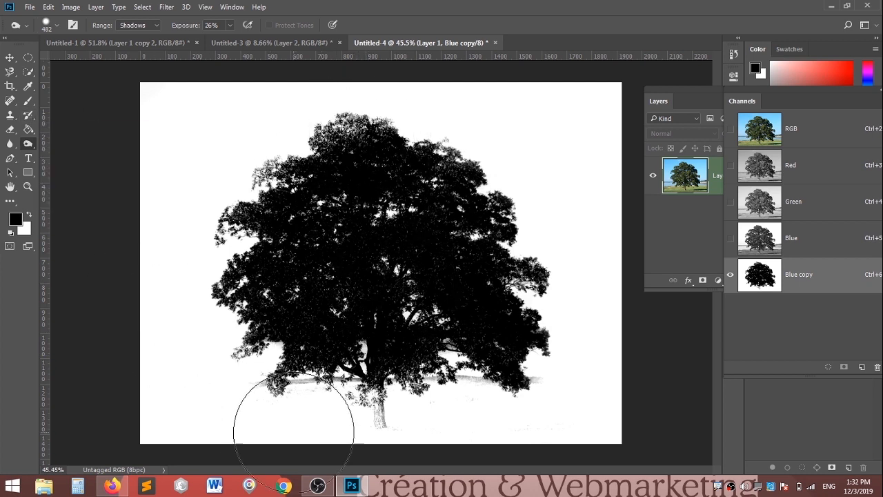
# Step: Paint over the grey ground remnants beneath the crown in white, using the Brush tool at about 112 px
pyautogui.scroll(2, 336, 386)
pyautogui.scroll(3, 324, 386)
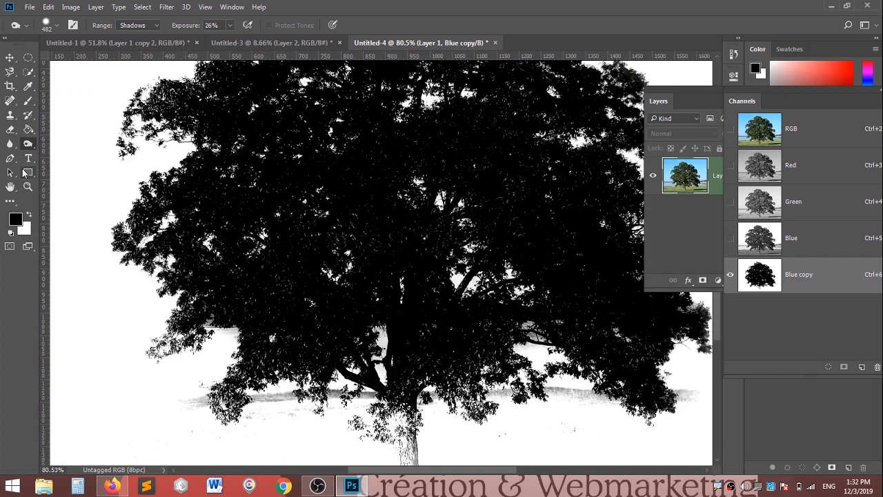
pyautogui.rightClick(33, 104)
pyautogui.click(44, 102)
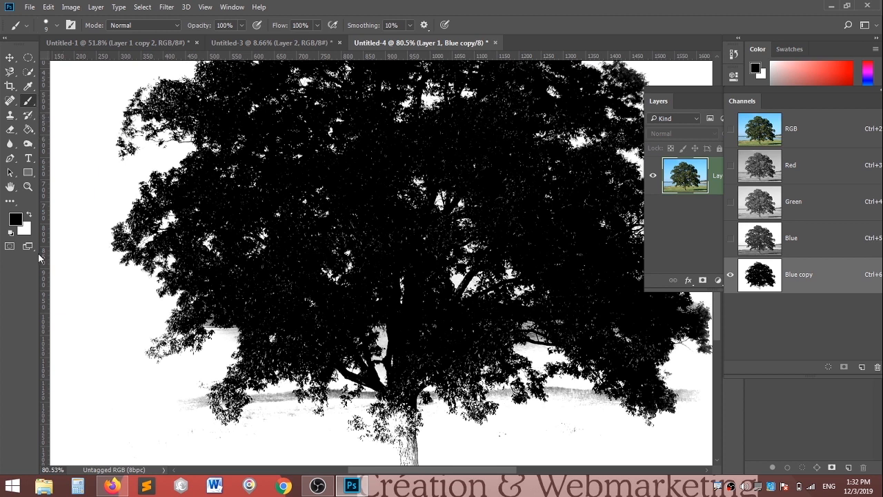
pyautogui.click(33, 214)
pyautogui.moveTo(139, 423)
pyautogui.mouseDown()
pyautogui.moveTo(182, 416)
pyautogui.moveTo(142, 409)
pyautogui.moveTo(182, 412)
pyautogui.mouseUp()
pyautogui.moveTo(274, 422)
pyautogui.mouseDown()
pyautogui.moveTo(281, 412)
pyautogui.moveTo(262, 435)
pyautogui.mouseUp()
pyautogui.moveTo(191, 421); pyautogui.dragTo(170, 409)
pyautogui.moveTo(490, 450)
pyautogui.mouseDown()
pyautogui.moveTo(507, 432)
pyautogui.moveTo(554, 444)
pyautogui.mouseUp()
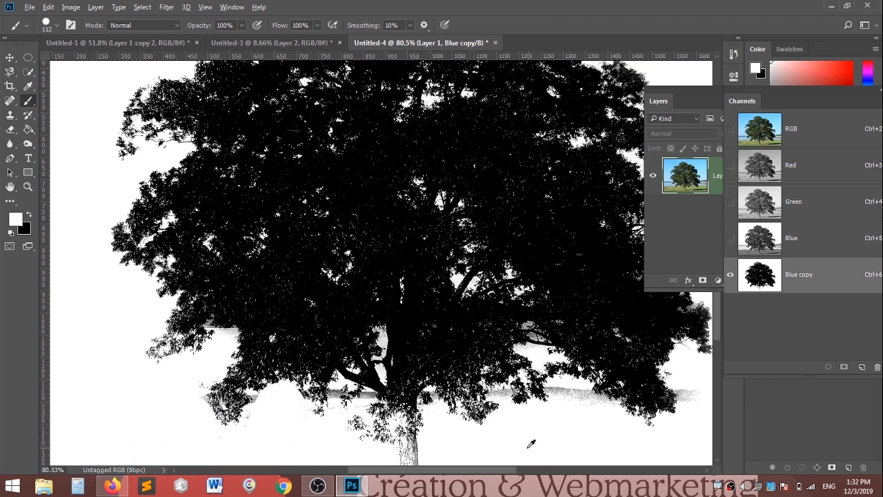
# Step: Paint the background around the whole tree pure white with a 136 px brush, covering the faint leftover specks
pyautogui.scroll(-3, 530, 443)
pyautogui.moveTo(158, 110); pyautogui.dragTo(174, 105)
pyautogui.moveTo(185, 89)
pyautogui.mouseDown()
pyautogui.moveTo(145, 212)
pyautogui.moveTo(145, 163)
pyautogui.moveTo(130, 283)
pyautogui.moveTo(161, 400)
pyautogui.moveTo(181, 384)
pyautogui.moveTo(147, 384)
pyautogui.moveTo(225, 447)
pyautogui.mouseUp()
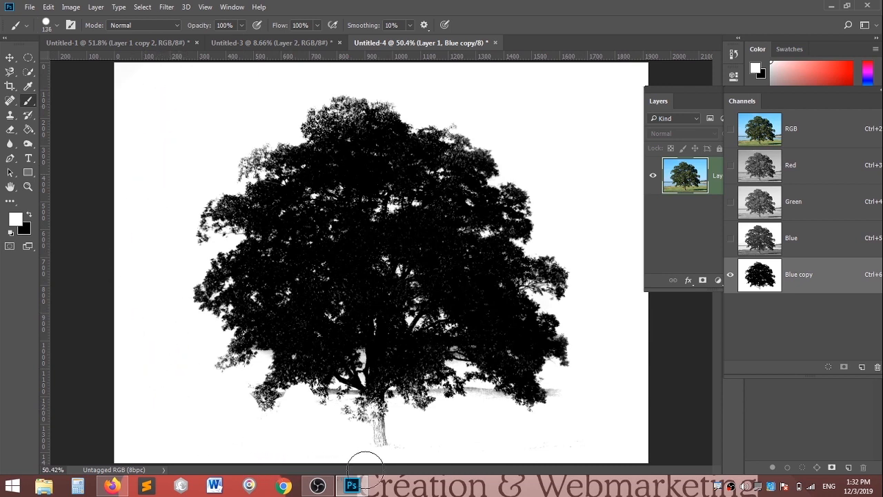
pyautogui.moveTo(534, 438); pyautogui.dragTo(511, 436)
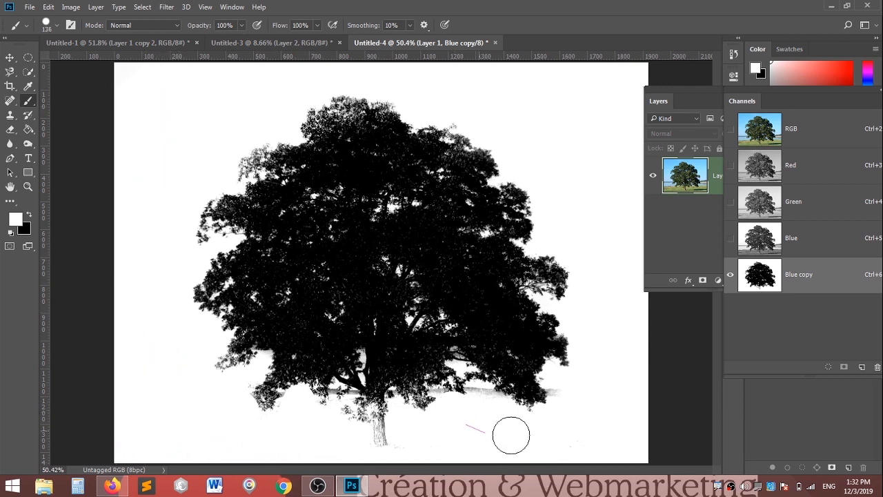
pyautogui.moveTo(606, 275)
pyautogui.mouseDown()
pyautogui.moveTo(626, 109)
pyautogui.moveTo(620, 184)
pyautogui.moveTo(529, 88)
pyautogui.moveTo(436, 59)
pyautogui.mouseUp()
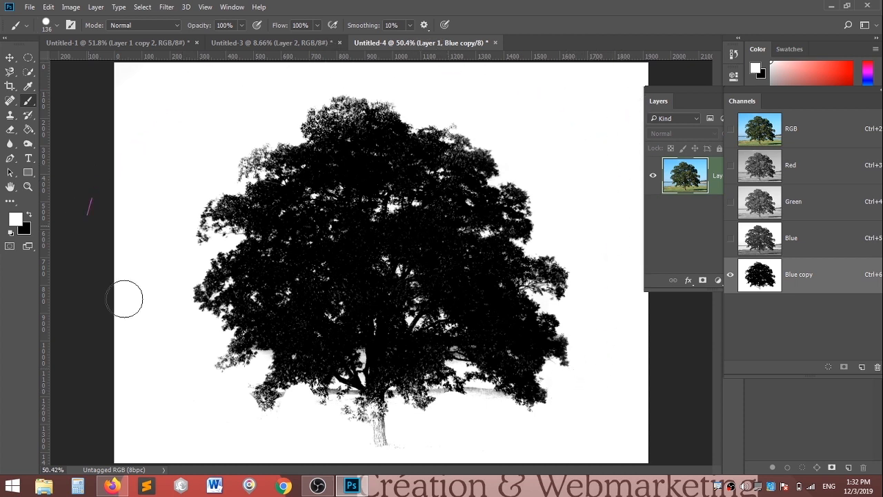
# Step: Paint the grey shoreline beneath the crown's right half white with a 40 px brush
pyautogui.scroll(3, 470, 423)
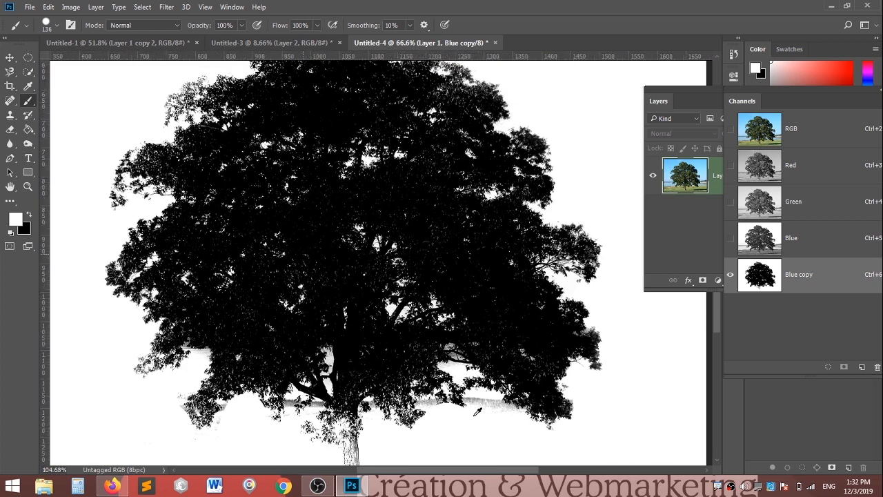
pyautogui.moveTo(470, 423); pyautogui.dragTo(430, 309)
pyautogui.moveTo(483, 338); pyautogui.dragTo(437, 341)
pyautogui.moveTo(479, 299); pyautogui.dragTo(455, 281)
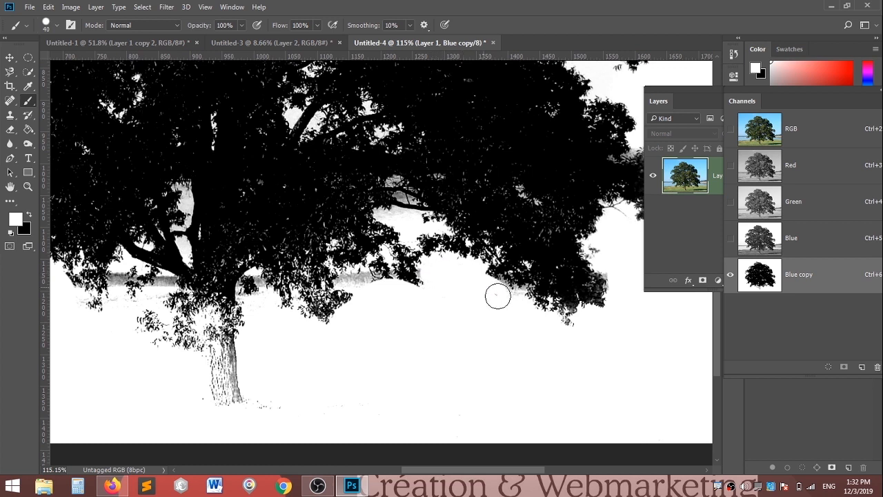
# Step: Soften the brush and paint the grey strip between the hanging foliage clusters right of the trunk white at 26 px
pyautogui.moveTo(392, 311)
pyautogui.mouseDown()
pyautogui.moveTo(383, 314)
pyautogui.moveTo(414, 323)
pyautogui.mouseUp()
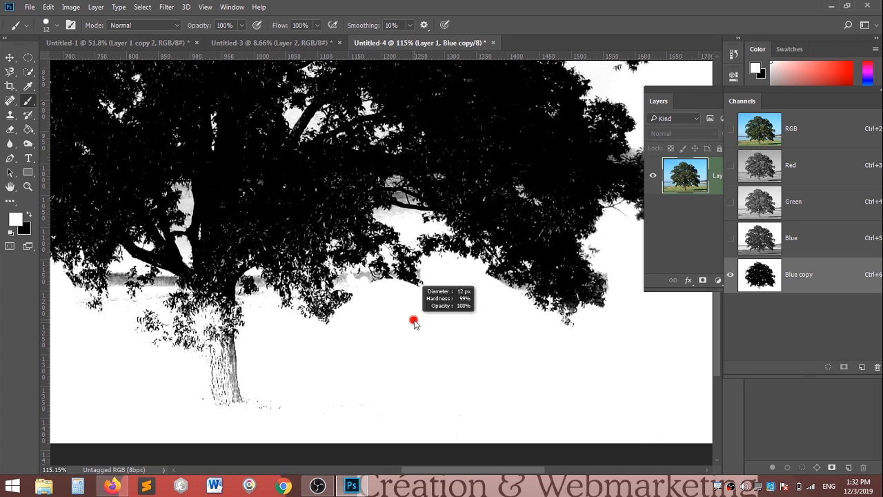
pyautogui.moveTo(405, 364); pyautogui.dragTo(406, 370)
pyautogui.moveTo(416, 335); pyautogui.dragTo(451, 340)
pyautogui.moveTo(432, 348)
pyautogui.mouseDown()
pyautogui.moveTo(423, 282)
pyautogui.moveTo(442, 193)
pyautogui.moveTo(437, 58)
pyautogui.mouseUp()
pyautogui.scroll(4, 462, 261)
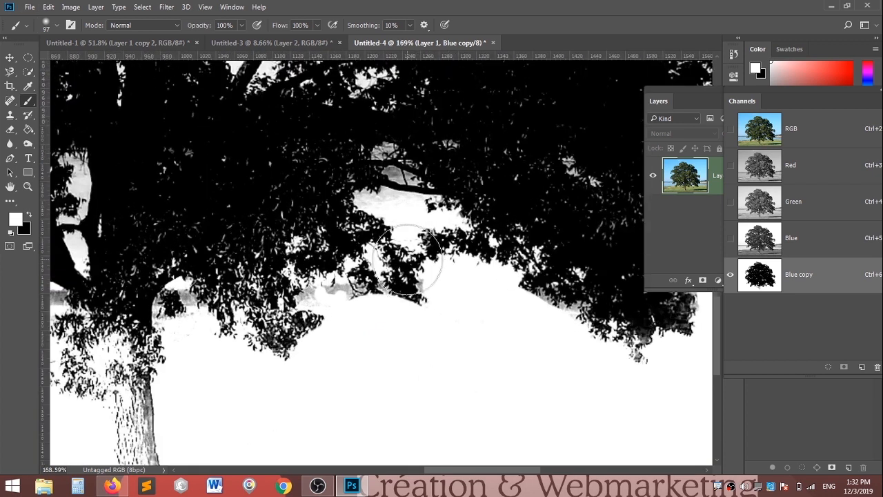
pyautogui.moveTo(468, 368); pyautogui.dragTo(451, 320)
pyautogui.moveTo(482, 369); pyautogui.dragTo(442, 356)
pyautogui.moveTo(334, 299)
pyautogui.mouseDown()
pyautogui.moveTo(296, 303)
pyautogui.moveTo(368, 305)
pyautogui.mouseUp()
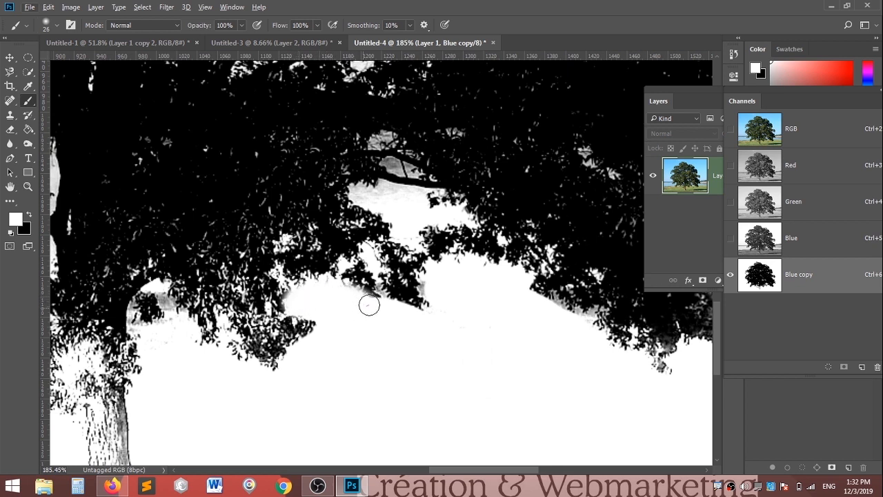
pyautogui.moveTo(430, 288); pyautogui.dragTo(437, 281)
pyautogui.moveTo(381, 308); pyautogui.dragTo(363, 302)
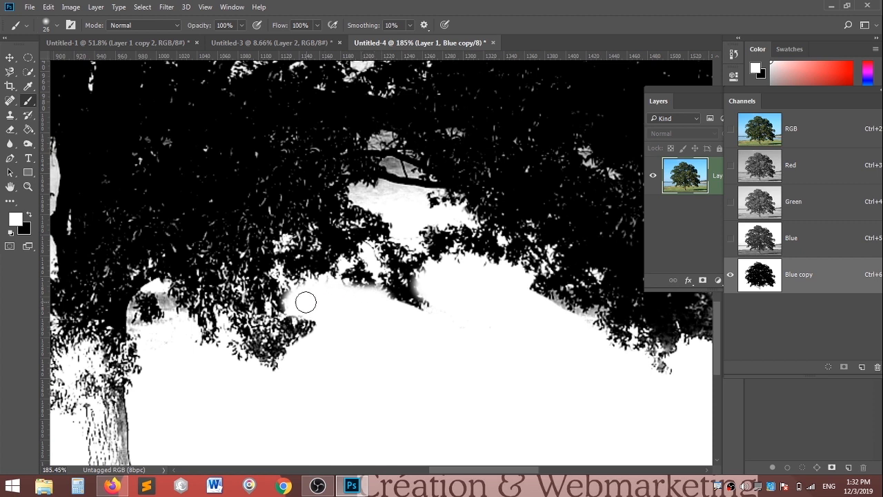
# Step: Paint the grey shoreline remnants between the foliage left of the trunk white with the 26 px soft brush
pyautogui.moveTo(178, 312); pyautogui.dragTo(380, 340)
pyautogui.moveTo(207, 334); pyautogui.dragTo(212, 337)
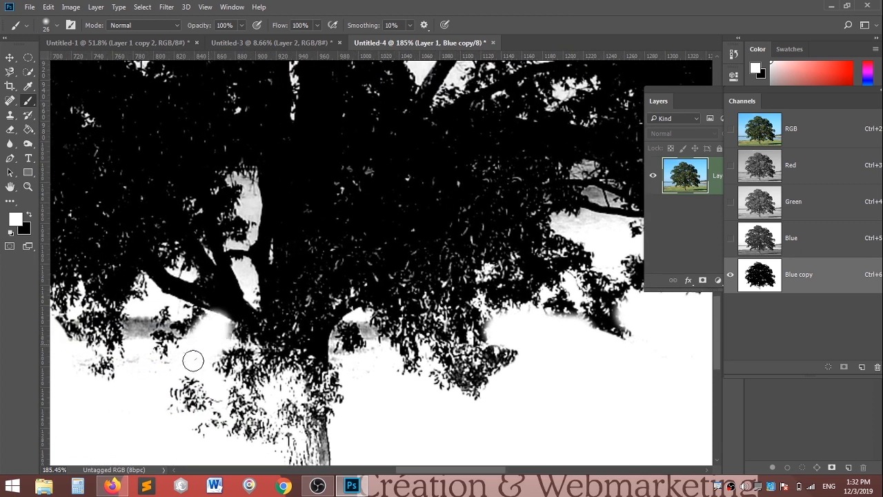
pyautogui.moveTo(151, 353)
pyautogui.mouseDown()
pyautogui.moveTo(133, 315)
pyautogui.moveTo(144, 340)
pyautogui.mouseUp()
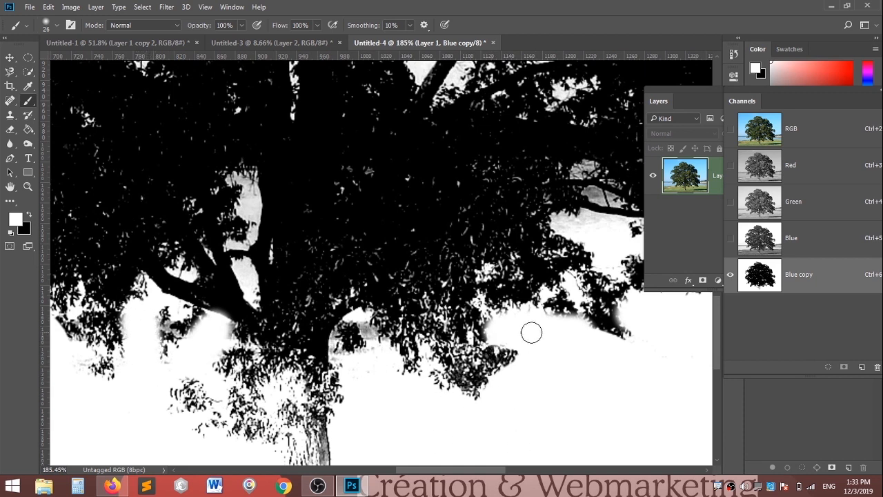
# Step: Paint the grey gap below the low branch right of the trunk white with a 14 px brush
pyautogui.moveTo(556, 317)
pyautogui.mouseDown()
pyautogui.moveTo(555, 300)
pyautogui.moveTo(441, 383)
pyautogui.moveTo(439, 396)
pyautogui.mouseUp()
pyautogui.moveTo(490, 314); pyautogui.dragTo(483, 309)
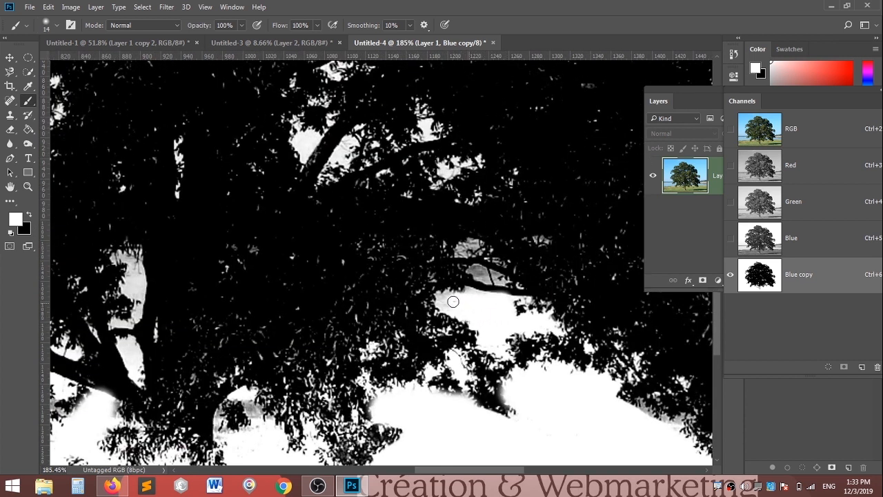
pyautogui.scroll(-10, 458, 299)
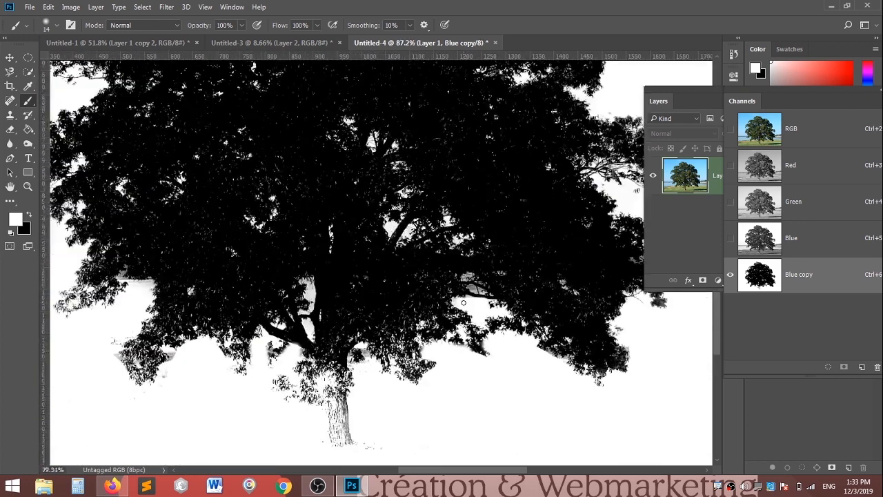
pyautogui.scroll(-1, 345, 316)
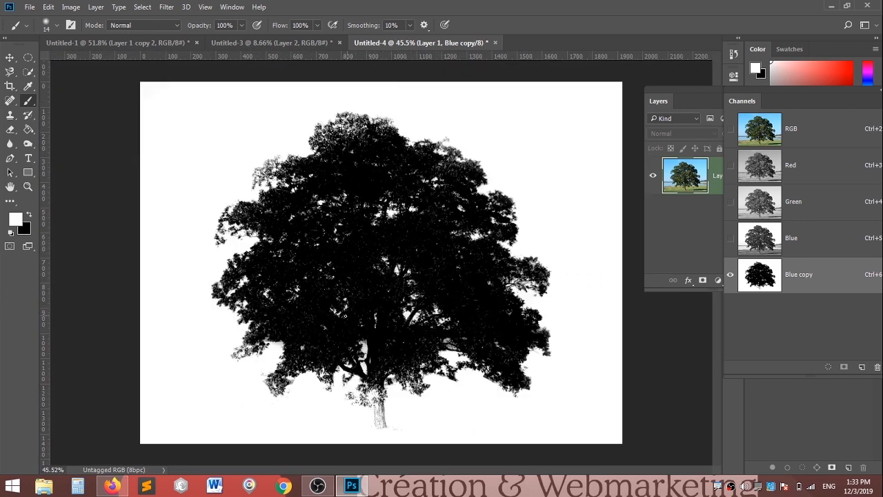
# Step: Clean the remaining faint marks in the white background around the tree with a 28 px brush
pyautogui.moveTo(548, 140); pyautogui.dragTo(570, 151)
pyautogui.moveTo(524, 128); pyautogui.dragTo(525, 247)
pyautogui.moveTo(589, 133)
pyautogui.mouseDown()
pyautogui.moveTo(433, 87)
pyautogui.moveTo(270, 76)
pyautogui.moveTo(135, 154)
pyautogui.moveTo(98, 277)
pyautogui.moveTo(171, 434)
pyautogui.moveTo(187, 469)
pyautogui.mouseUp()
pyautogui.moveTo(555, 421)
pyautogui.mouseDown()
pyautogui.moveTo(612, 200)
pyautogui.moveTo(598, 119)
pyautogui.moveTo(317, 65)
pyautogui.moveTo(165, 88)
pyautogui.moveTo(121, 297)
pyautogui.moveTo(156, 432)
pyautogui.moveTo(191, 448)
pyautogui.moveTo(153, 445)
pyautogui.moveTo(247, 442)
pyautogui.moveTo(316, 457)
pyautogui.moveTo(243, 460)
pyautogui.moveTo(260, 446)
pyautogui.moveTo(253, 427)
pyautogui.moveTo(192, 404)
pyautogui.mouseUp()
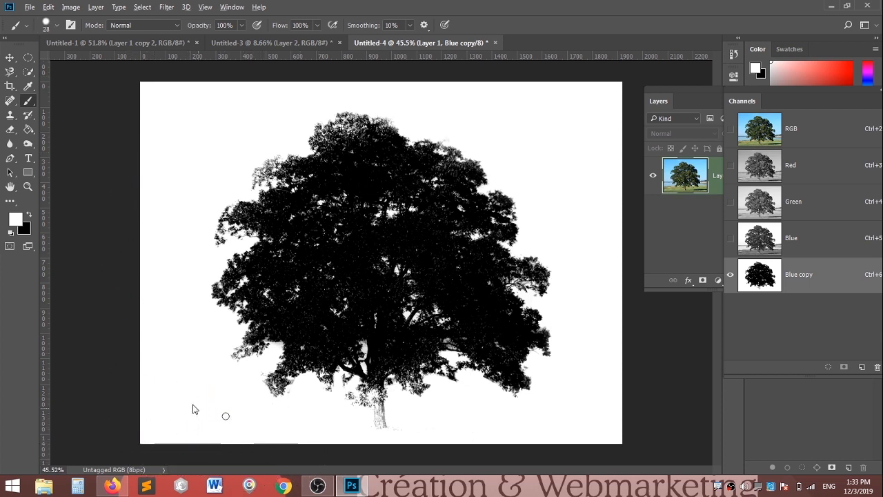
# Step: Burn the tree's trunk darker with a 68 px Burn tool, using the Shadows range and 26% exposure
pyautogui.rightClick(29, 144)
pyautogui.click(73, 152)
pyautogui.moveTo(392, 369)
pyautogui.mouseDown()
pyautogui.moveTo(341, 347)
pyautogui.moveTo(370, 266)
pyautogui.mouseUp()
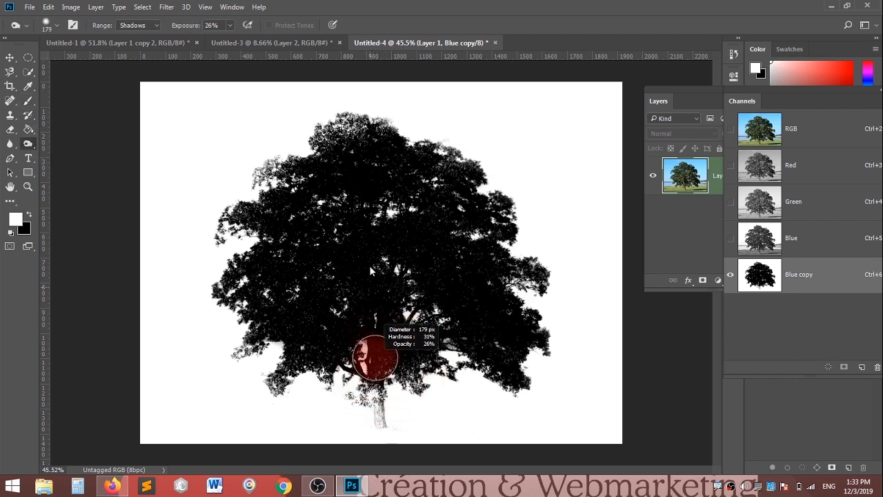
pyautogui.moveTo(363, 424); pyautogui.dragTo(364, 426)
pyautogui.moveTo(415, 407)
pyautogui.mouseDown()
pyautogui.moveTo(392, 407)
pyautogui.moveTo(379, 380)
pyautogui.moveTo(397, 378)
pyautogui.moveTo(383, 379)
pyautogui.mouseUp()
pyautogui.scroll(2, 380, 416)
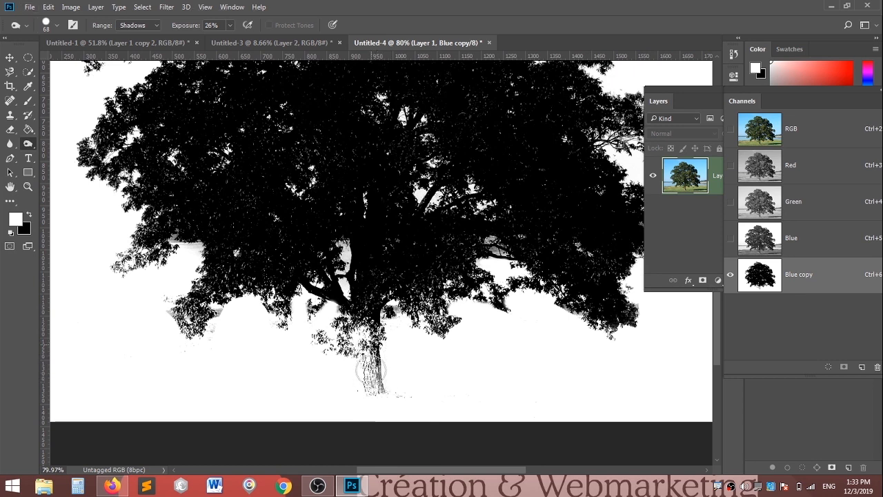
pyautogui.scroll(-3, 380, 355)
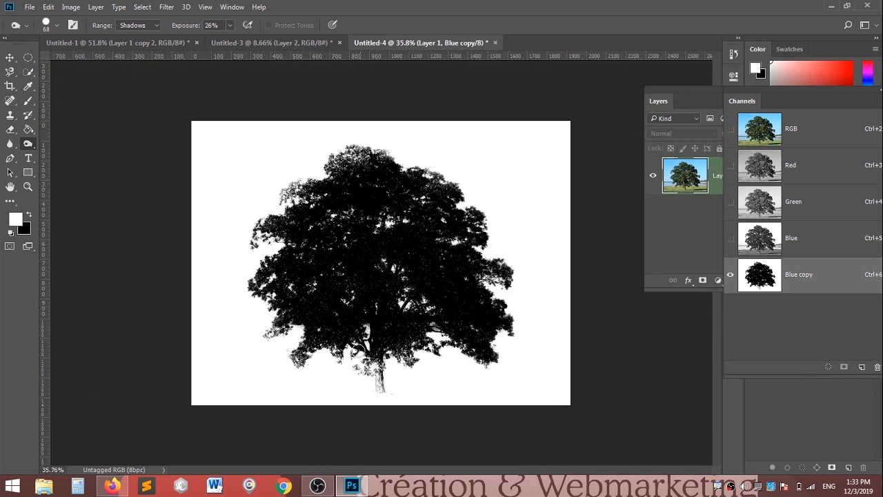
# Step: Preview the Blue copy mask as an overlay on the colour image, then show the mask alone again
pyautogui.click(11, 58)
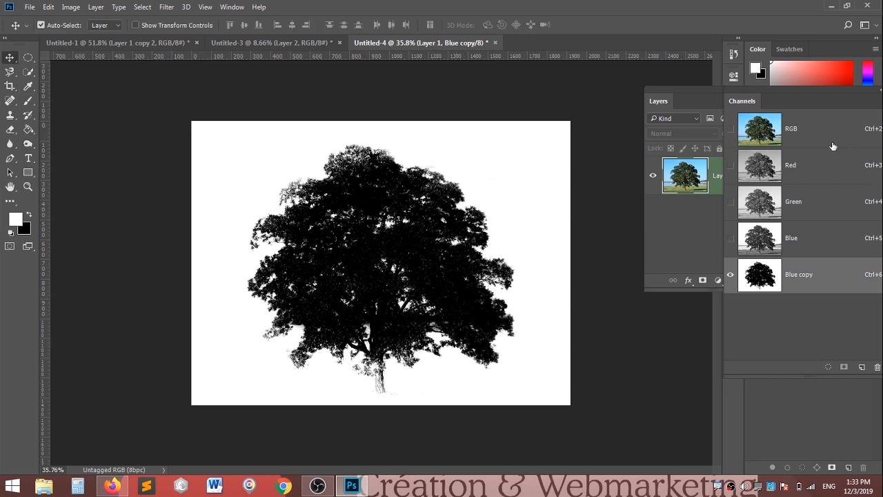
pyautogui.moveTo(763, 100); pyautogui.dragTo(629, 63)
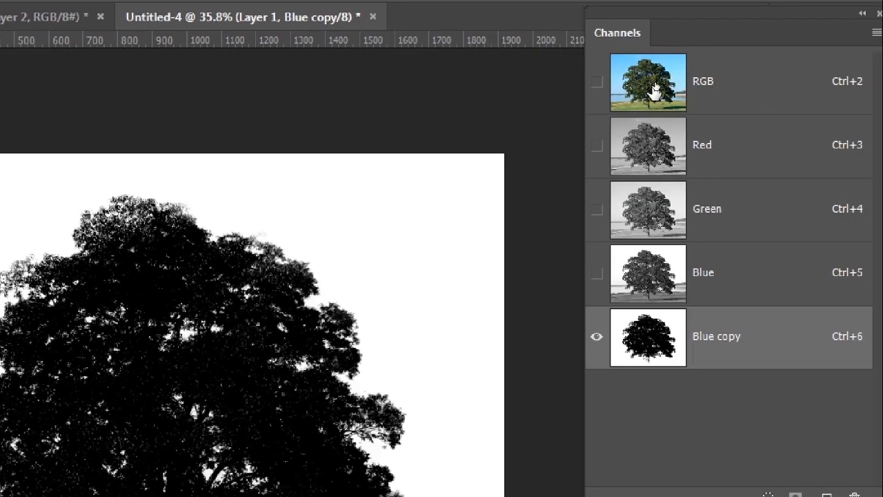
pyautogui.click(597, 83)
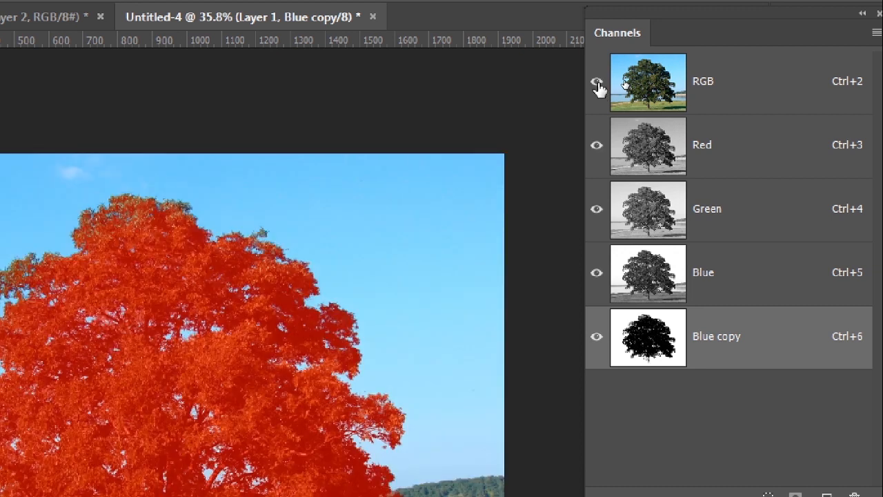
pyautogui.click(598, 83)
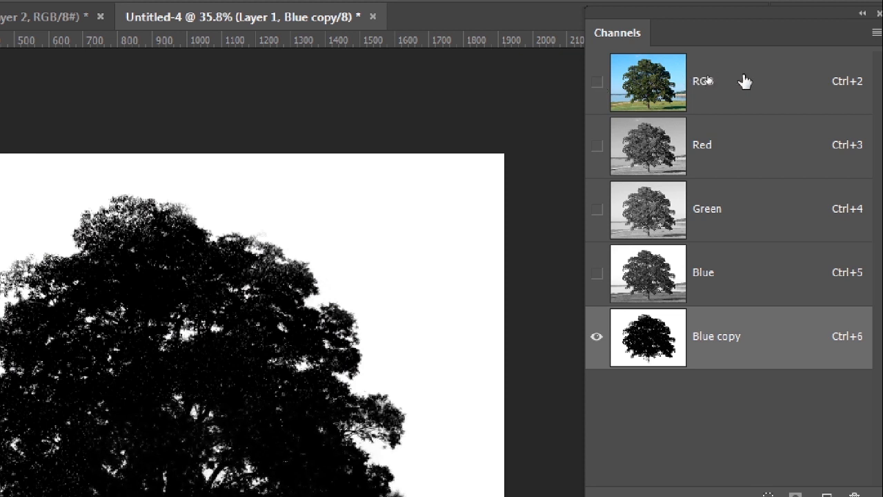
# Step: Return to the RGB composite and load the Blue copy channel as a selection
pyautogui.click(710, 83)
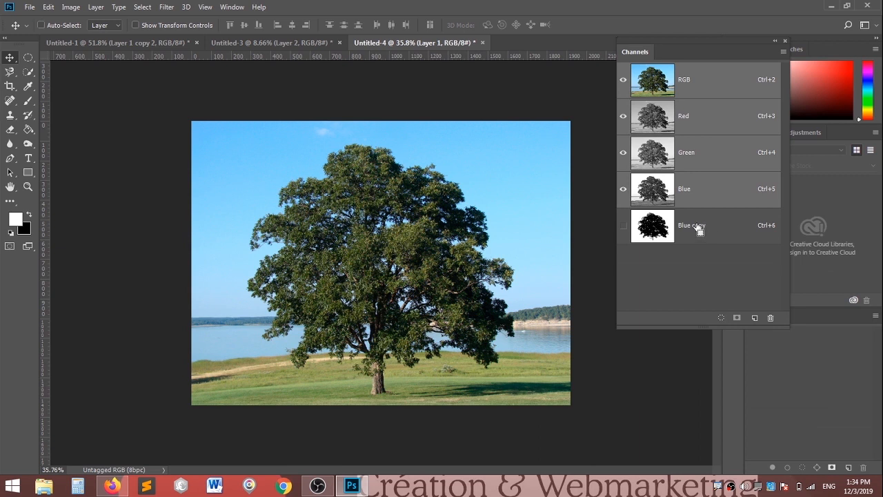
pyautogui.keyDown('ctrl'); pyautogui.click(698, 230); pyautogui.keyUp('ctrl')
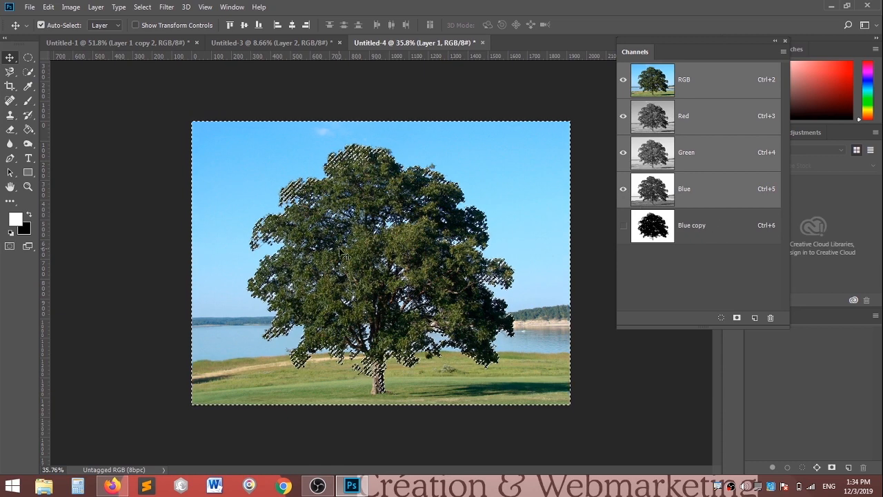
pyautogui.scroll(8, 414, 246)
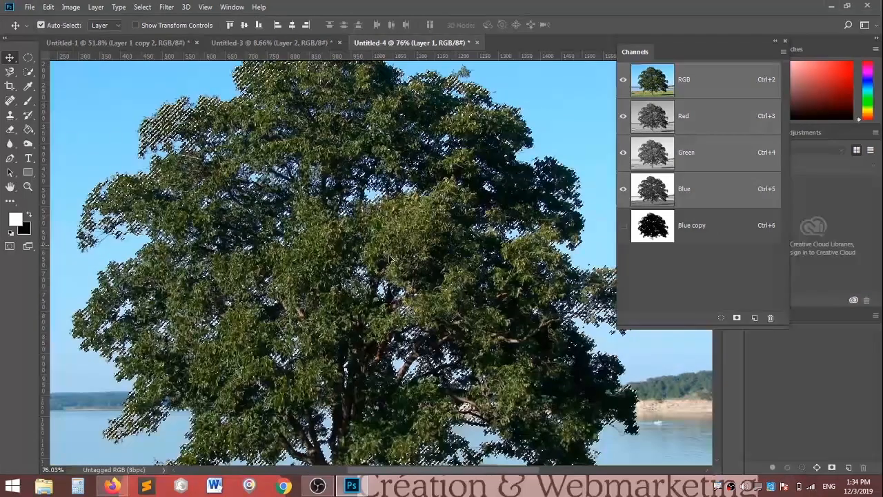
pyautogui.scroll(-5, 389, 259)
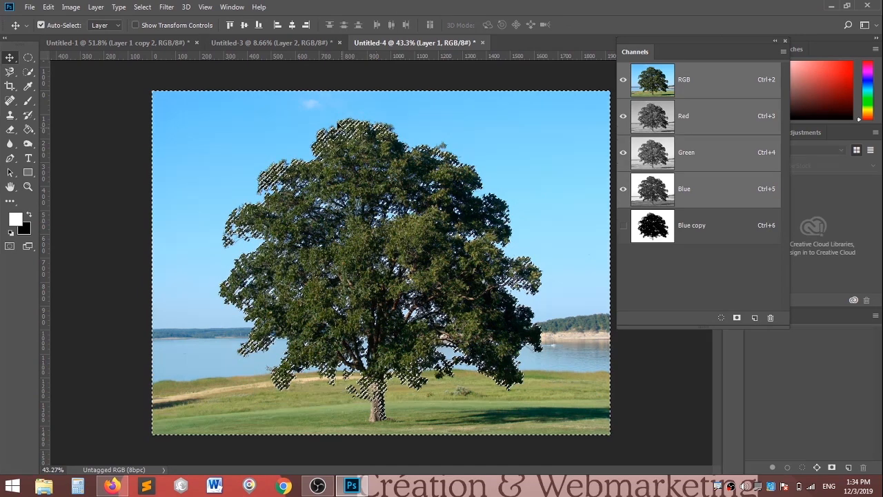
# Step: Invert the selection so that it covers the tree instead of the background
pyautogui.click(149, 11)
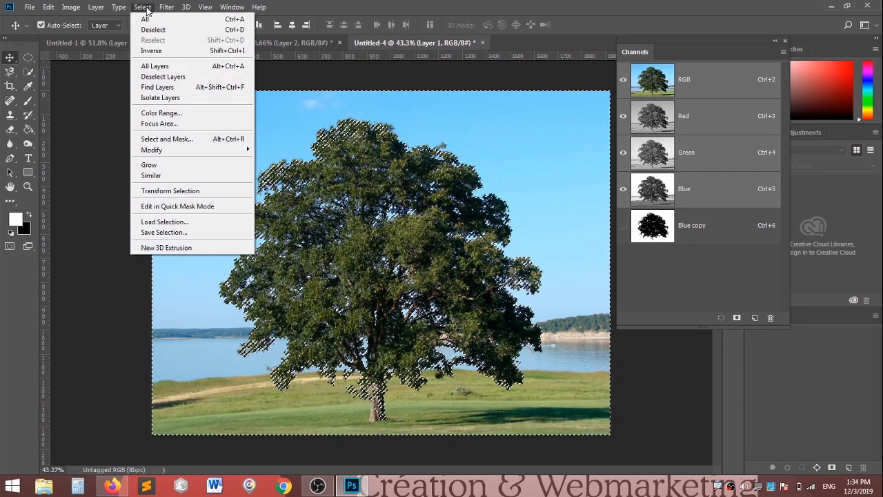
pyautogui.click(167, 51)
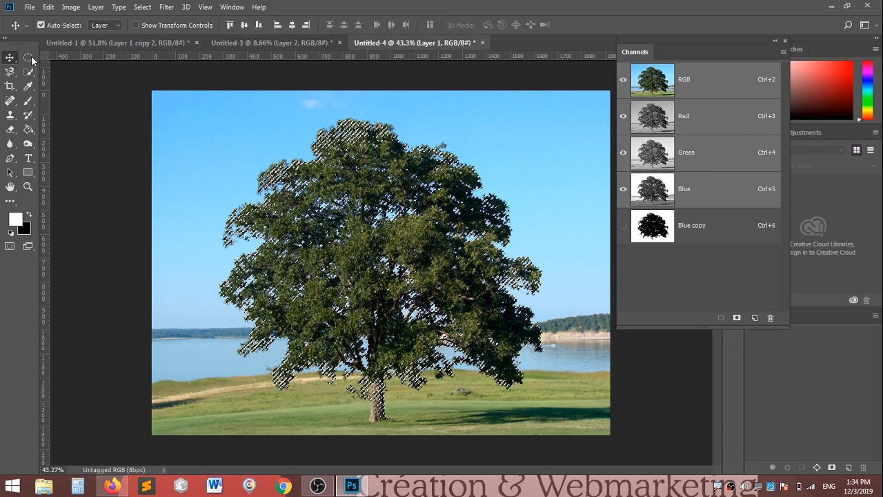
pyautogui.scroll(-4, 239, 252)
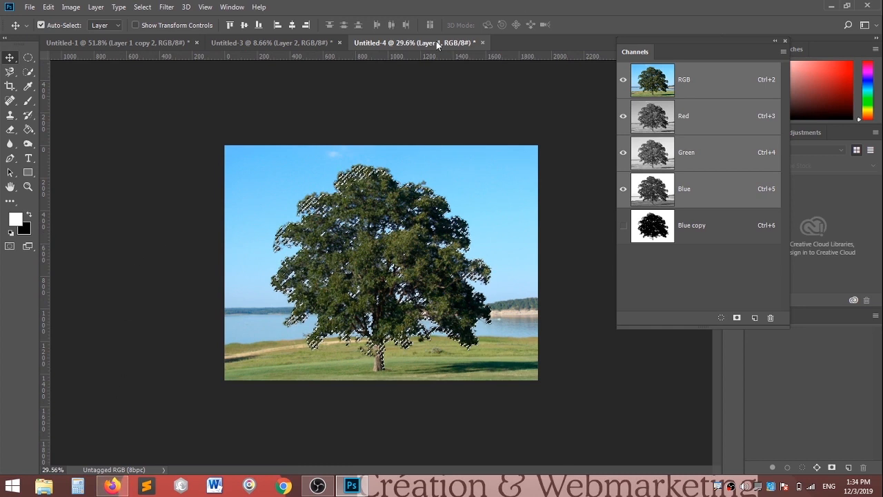
# Step: Switch to the Untitled-3 document and hide the portrait on Layer 2, leaving only the desert landscape displayed
pyautogui.click(309, 42)
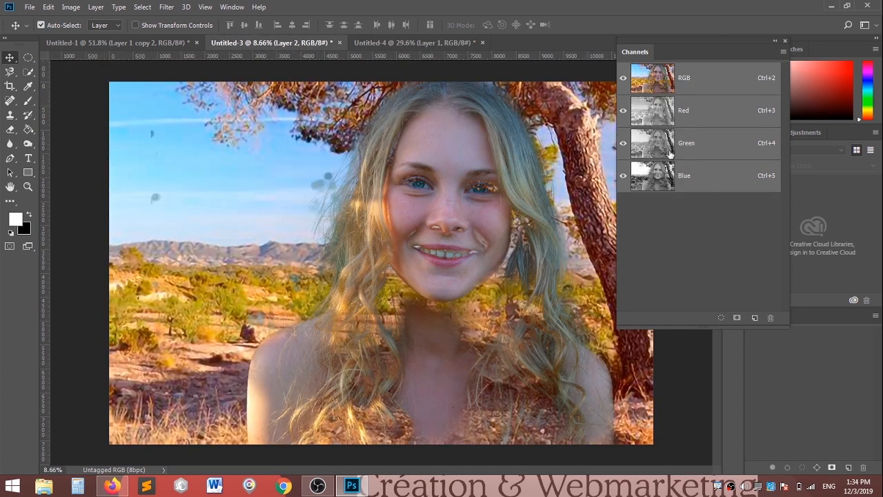
pyautogui.click(777, 42)
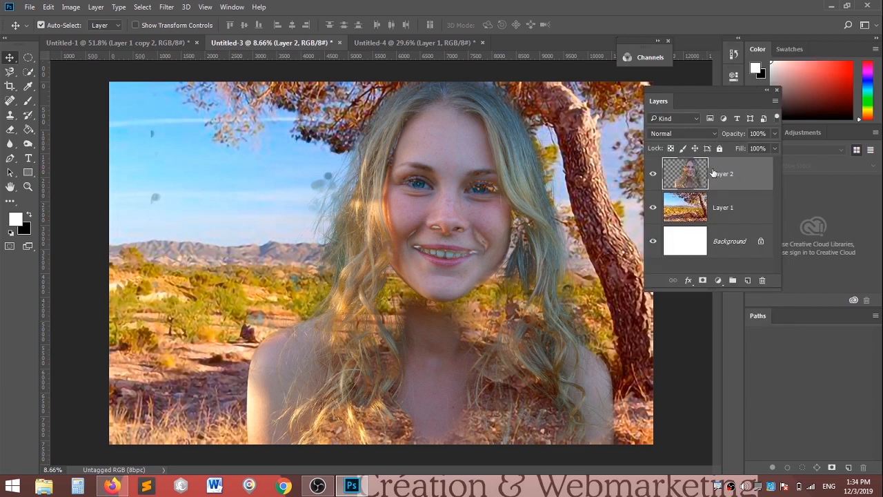
pyautogui.click(653, 174)
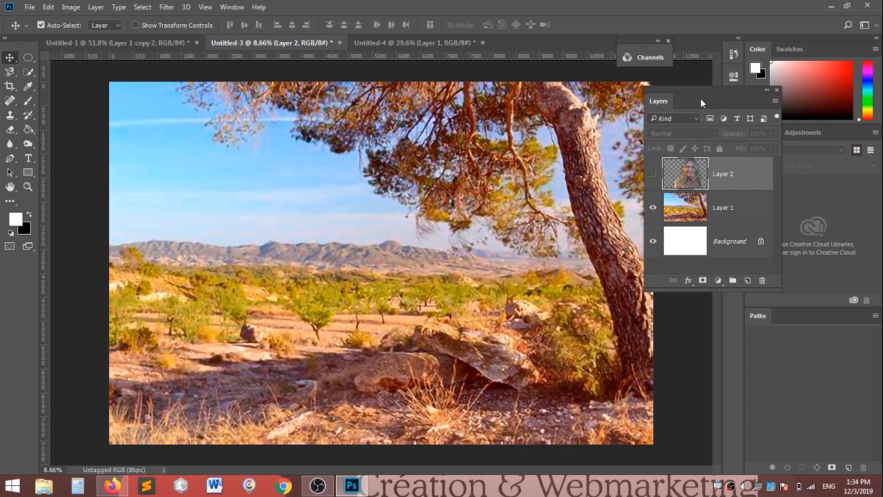
pyautogui.moveTo(700, 102); pyautogui.dragTo(759, 143)
pyautogui.scroll(-2, 323, 234)
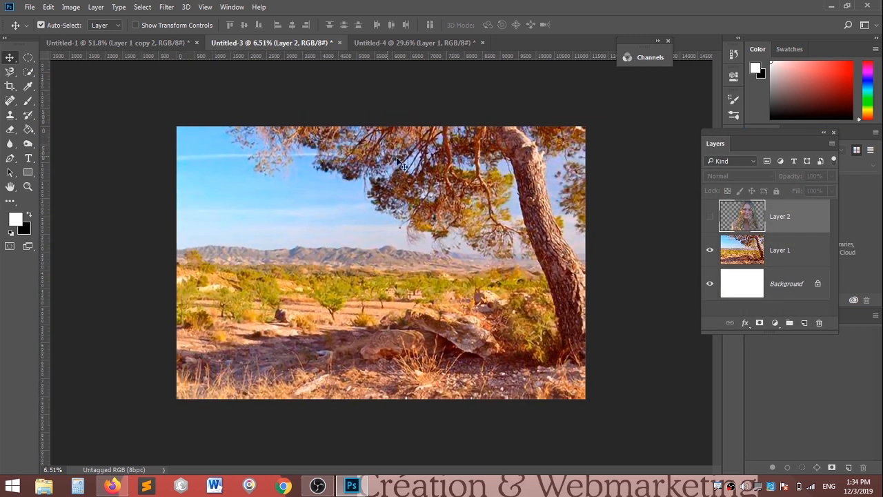
# Step: Float the Untitled-3 document in its own window and make the Untitled-4 tree document active
pyautogui.moveTo(302, 43); pyautogui.dragTo(414, 211)
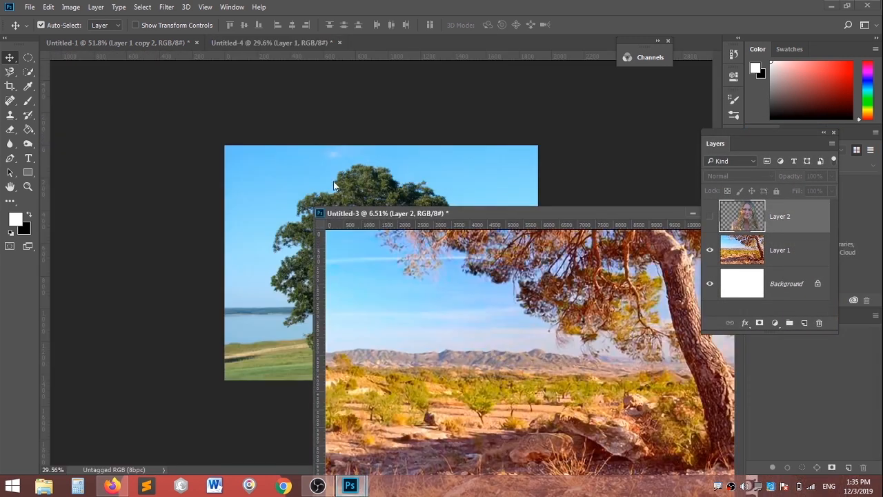
pyautogui.click(358, 179)
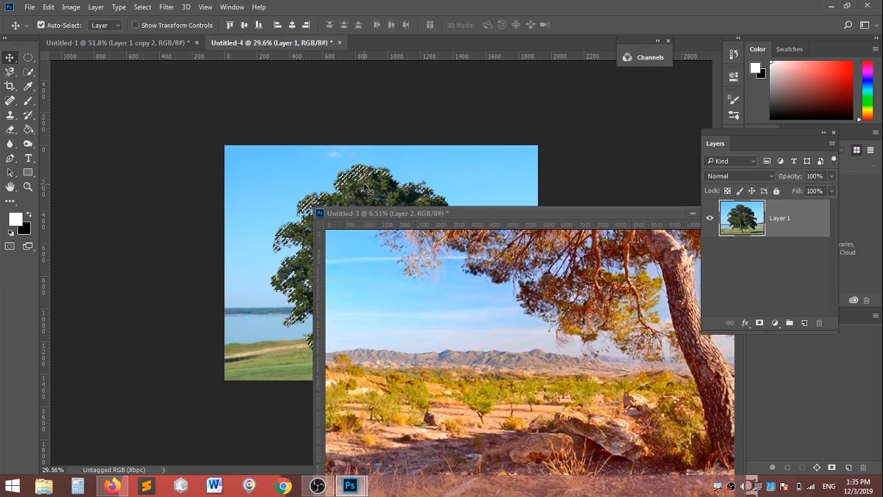
# Step: Bring the selected tree from Untitled-4 into the floating Untitled-3 desert document and maximize that document's window
pyautogui.moveTo(364, 186); pyautogui.dragTo(433, 357)
pyautogui.moveTo(465, 214); pyautogui.dragTo(263, 95)
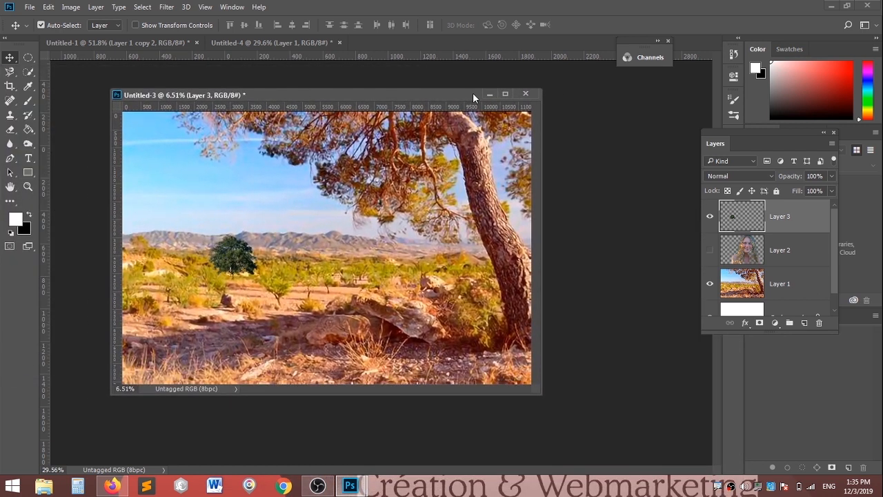
pyautogui.click(508, 92)
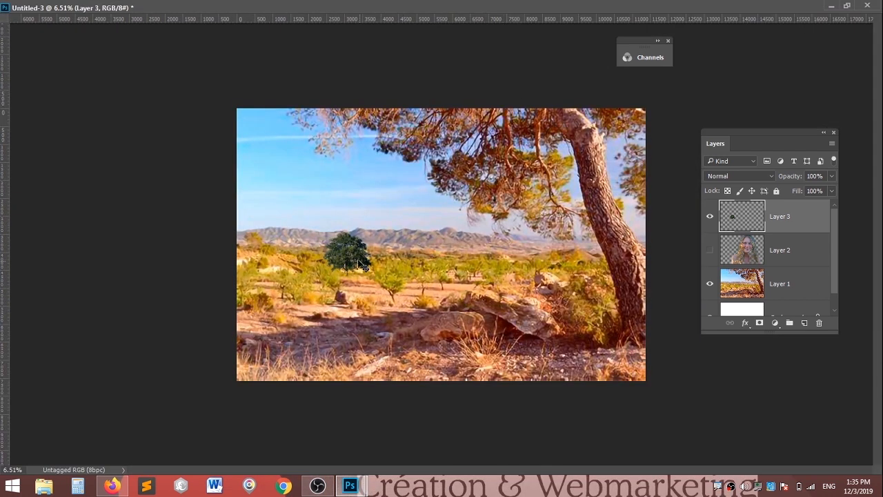
pyautogui.hotkey('ctrl', 't')
pyautogui.moveTo(373, 276); pyautogui.dragTo(446, 349)
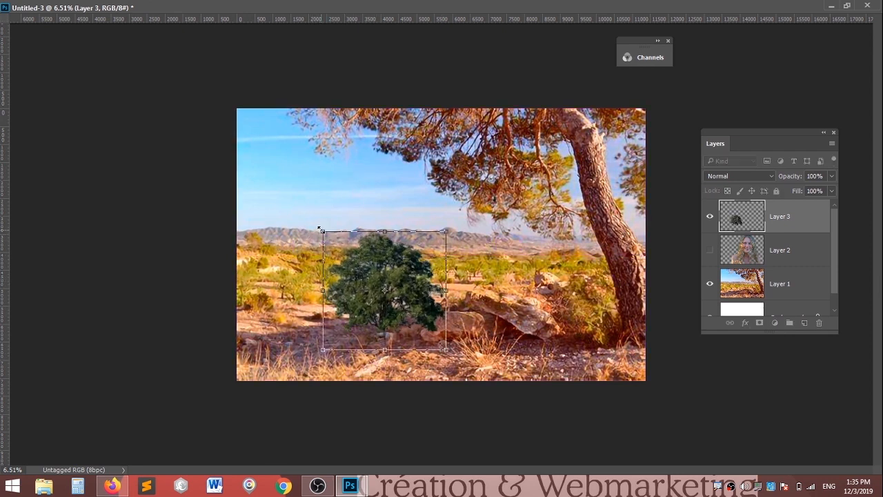
pyautogui.moveTo(321, 230); pyautogui.dragTo(250, 162)
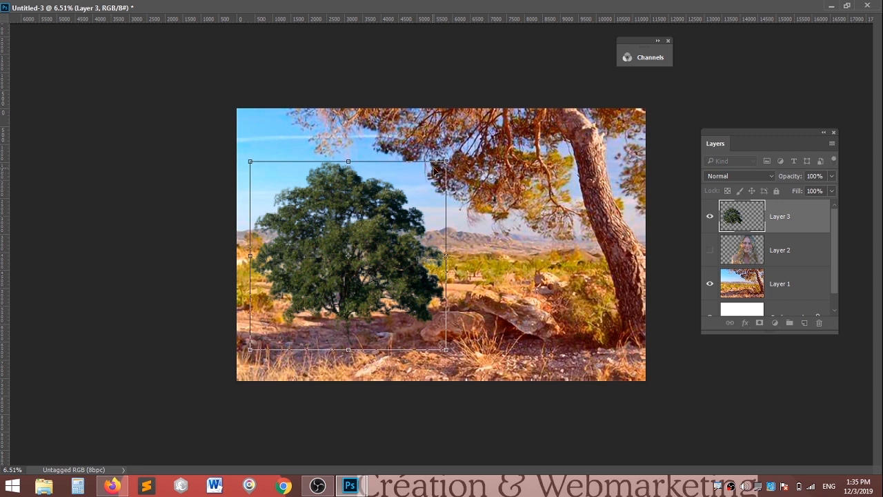
pyautogui.moveTo(446, 162); pyautogui.dragTo(491, 118)
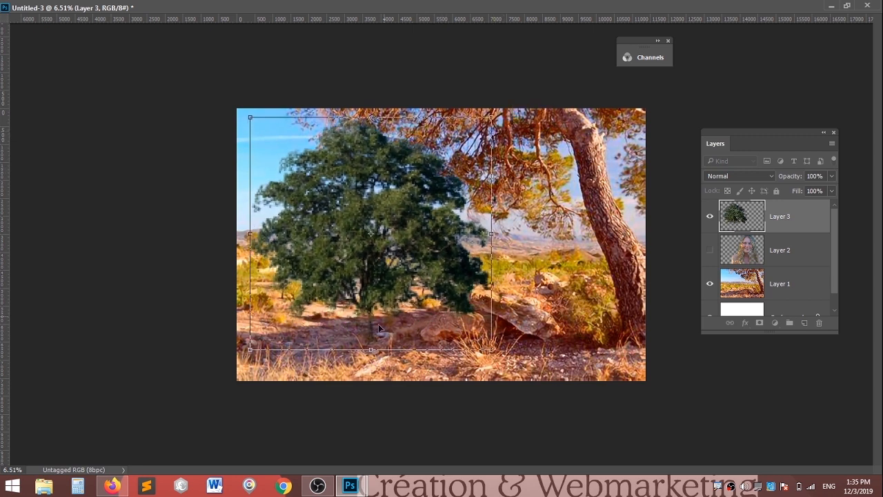
pyautogui.moveTo(250, 350); pyautogui.dragTo(235, 364)
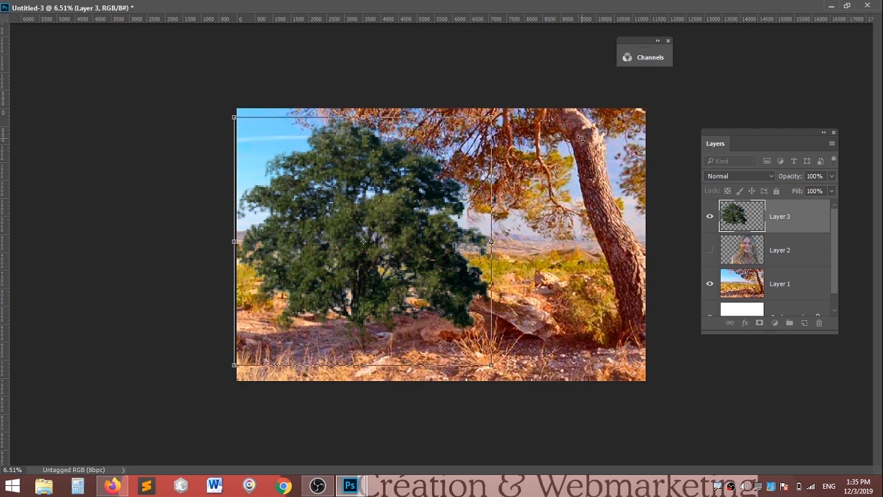
pyautogui.press('Escape')
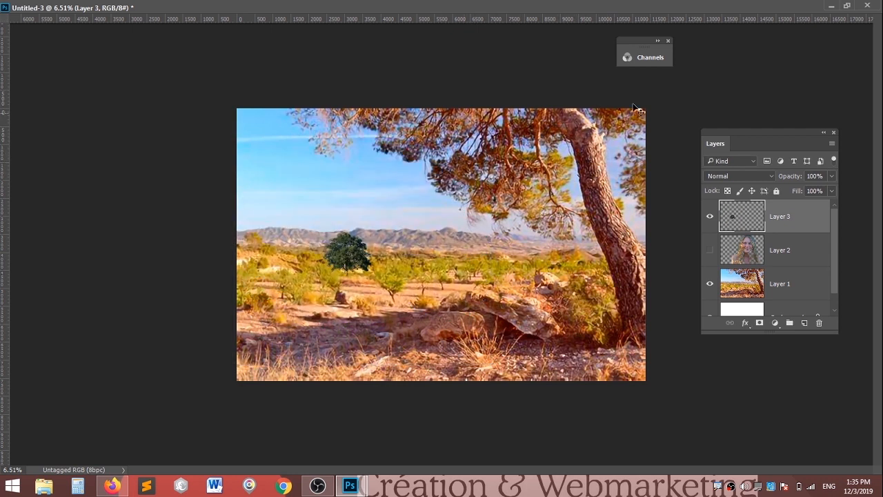
# Step: Restore the maximized Untitled-3 window and dock it back among the other document tabs
pyautogui.click(846, 5)
pyautogui.moveTo(445, 90); pyautogui.dragTo(468, 41)
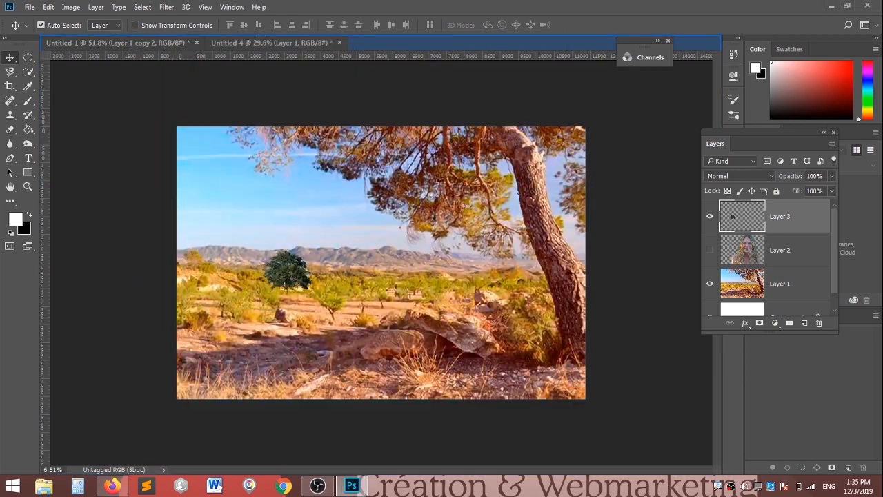
# Step: Switch to Firefox, search Bing Images for desert "public domain", and open the image of sand hills under a cloudy sky
pyautogui.click(112, 486)
pyautogui.click(10, 39)
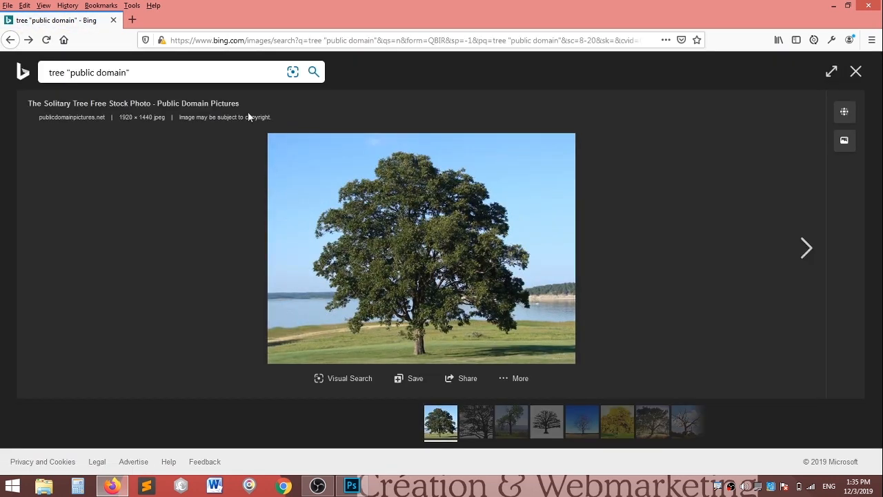
pyautogui.moveTo(62, 77); pyautogui.dragTo(19, 74)
pyautogui.write('desert')
pyautogui.press('Return')
pyautogui.press('Delete')
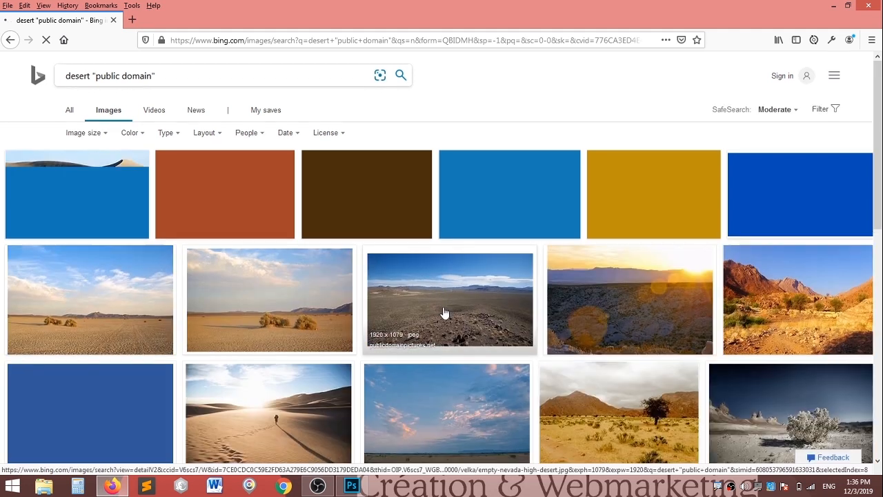
pyautogui.scroll(-2, 444, 311)
pyautogui.scroll(2, 445, 310)
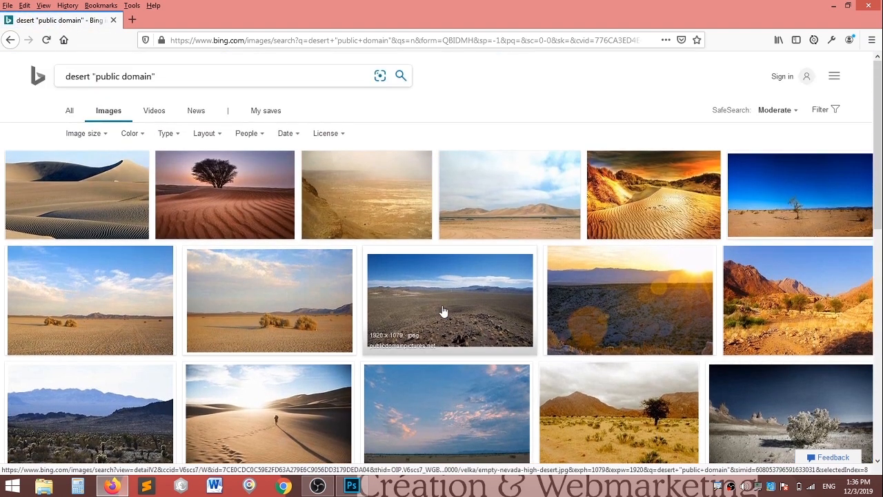
pyautogui.click(490, 197)
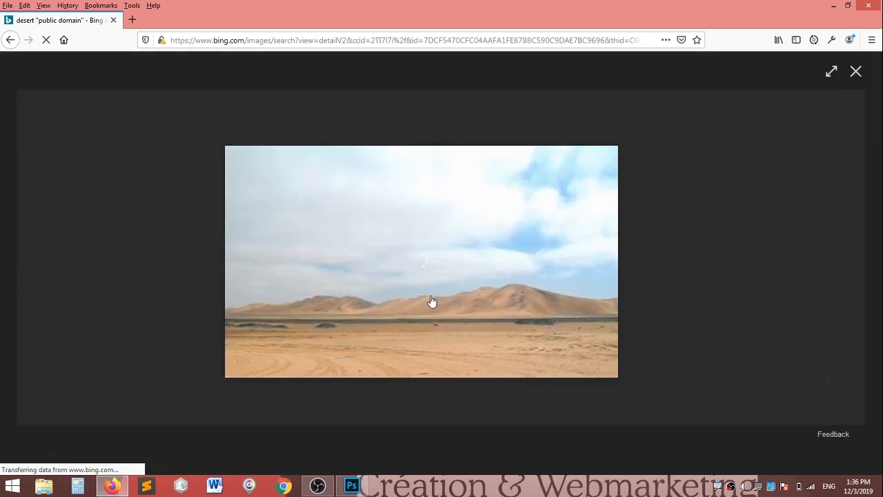
pyautogui.rightClick(390, 276)
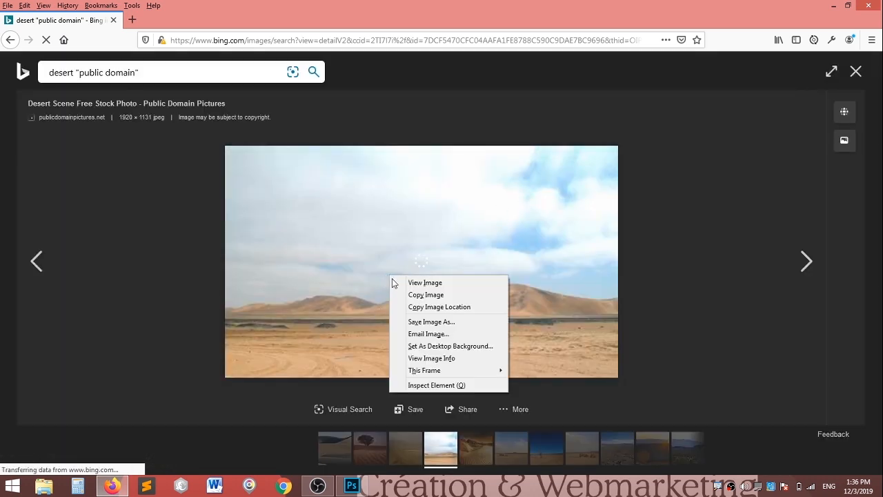
pyautogui.click(417, 283)
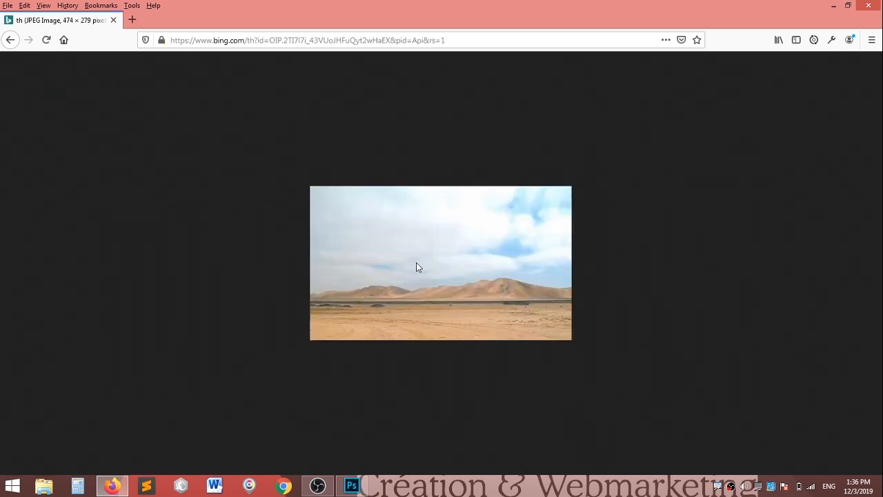
pyautogui.click(11, 40)
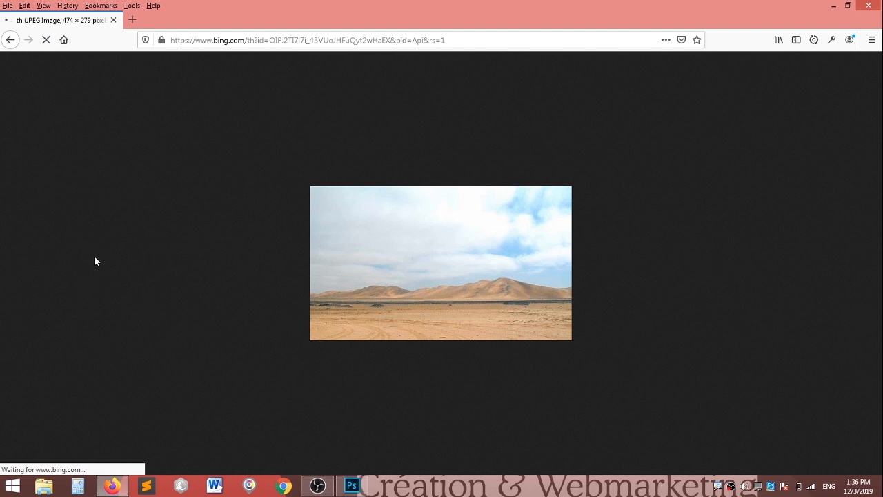
pyautogui.hotkey('alt', 'Left')
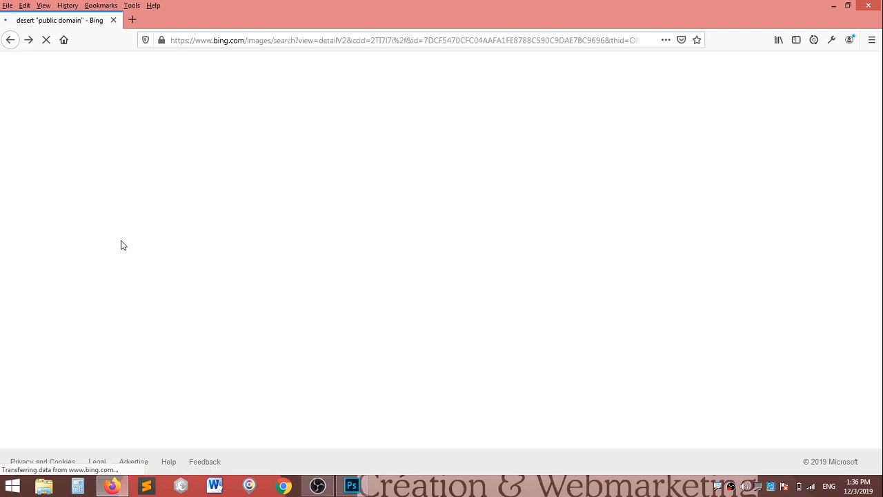
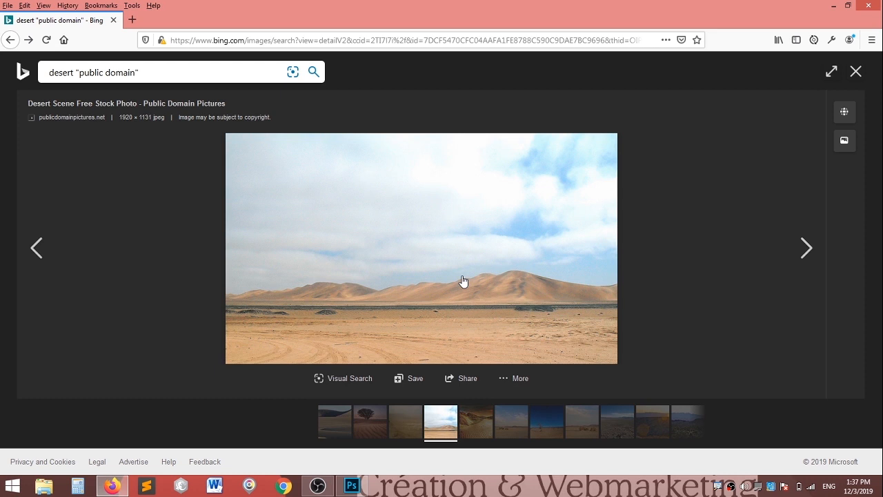
# Step: Open the full-size desert-scene.jpg on its own page and copy the image to the clipboard
pyautogui.rightClick(436, 225)
pyautogui.click(455, 231)
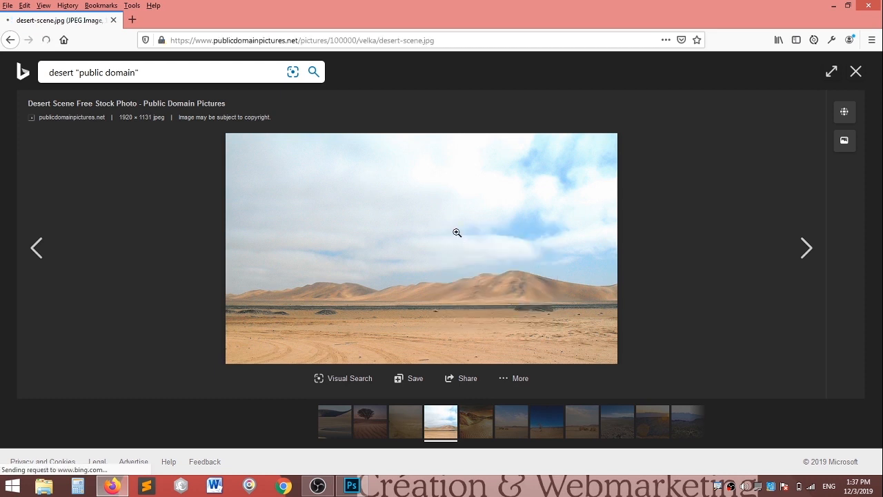
pyautogui.rightClick(428, 194)
pyautogui.click(446, 201)
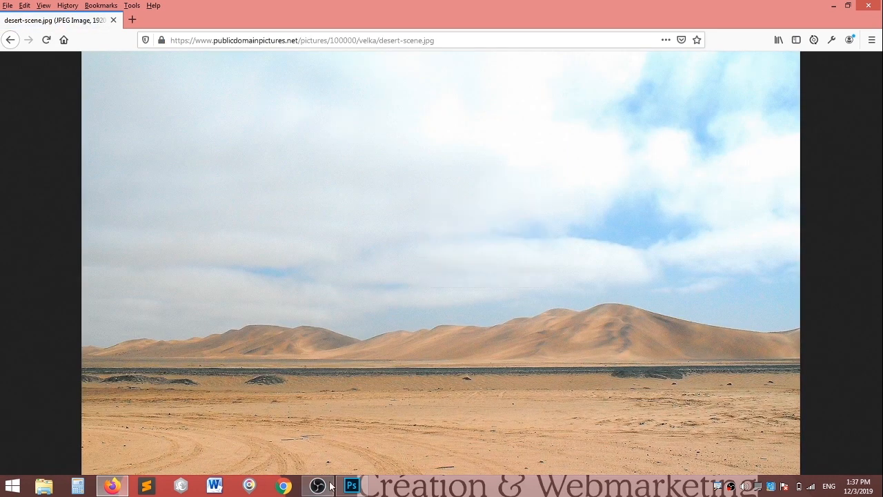
# Step: Switch to Photoshop, create a 1920 x 1131 pixel document from the Clipboard preset, and paste the desert image into it
pyautogui.click(352, 486)
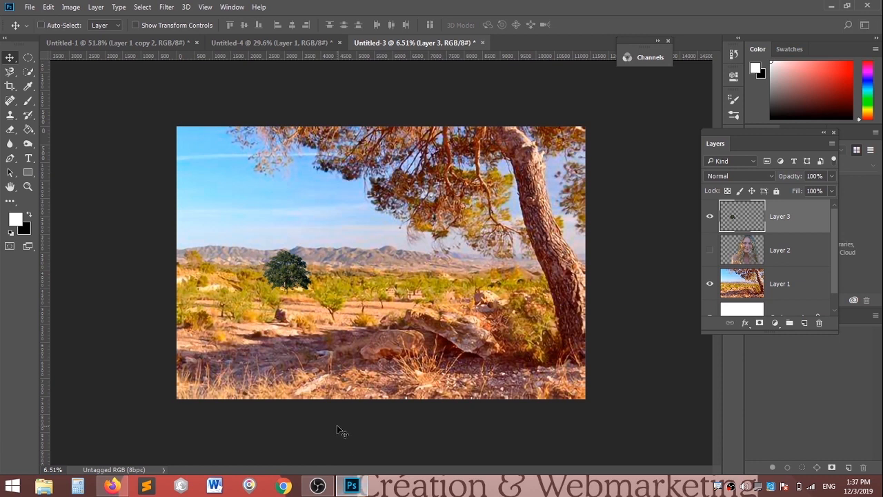
pyautogui.hotkey('ctrl', 'n')
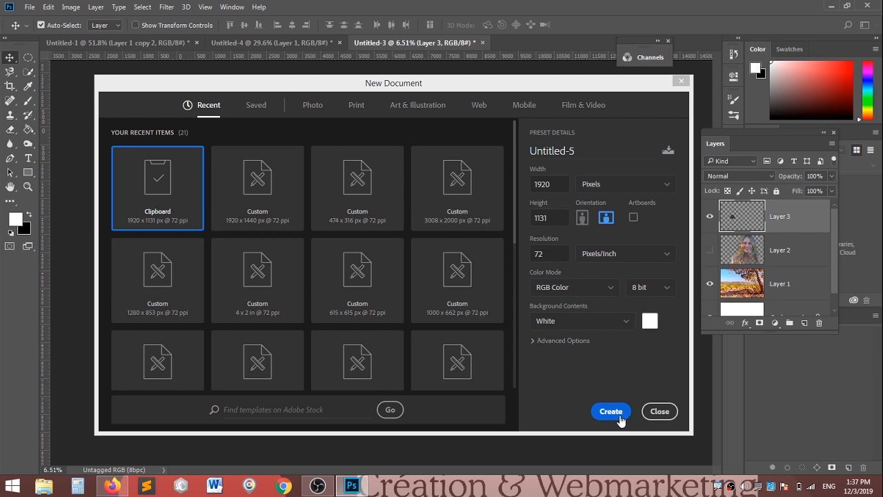
pyautogui.click(611, 411)
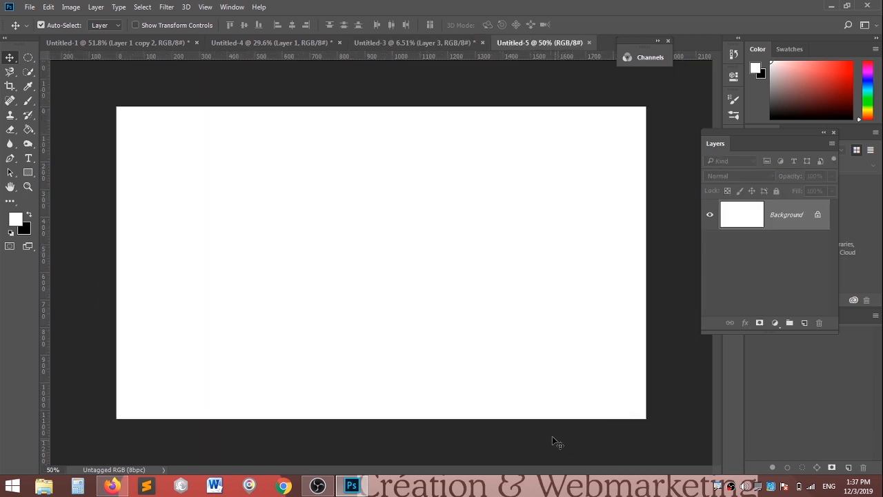
pyautogui.hotkey('ctrl', 'v')
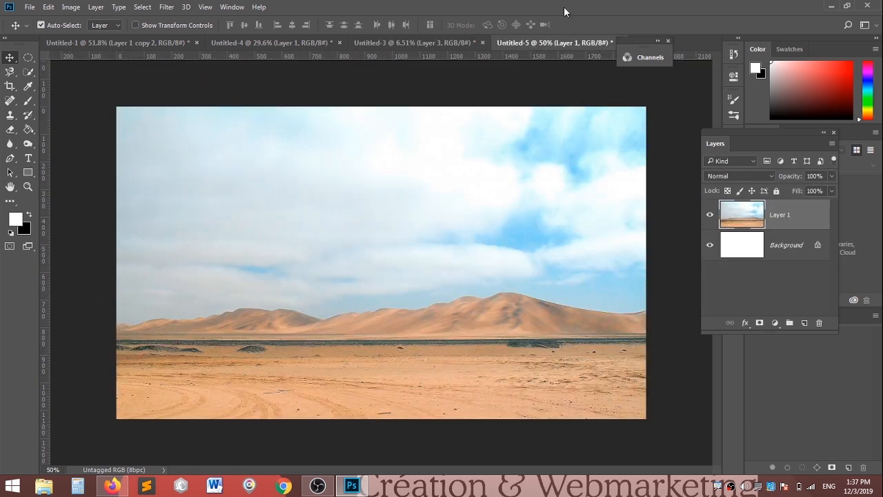
# Step: Copy the selected tree from Untitled-4 into Untitled-5 as a new layer and move it up to reveal the trunk
pyautogui.click(414, 41)
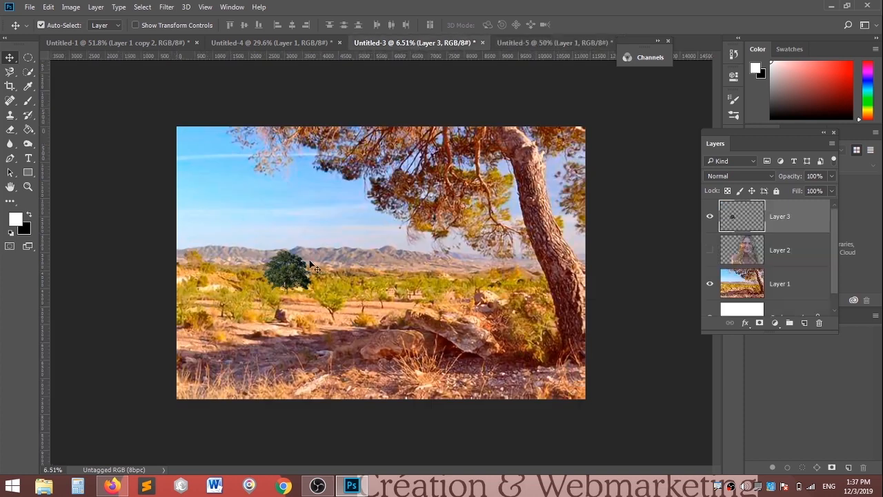
pyautogui.click(263, 42)
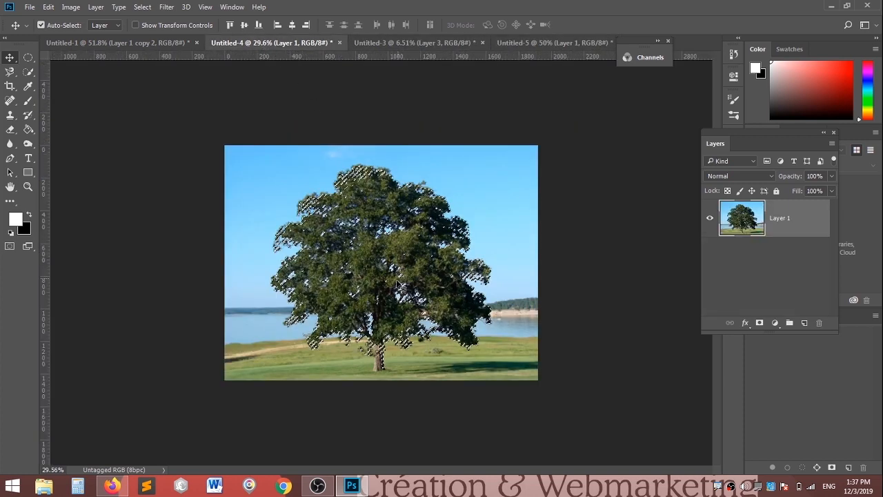
pyautogui.press('Delete')
pyautogui.click(591, 45)
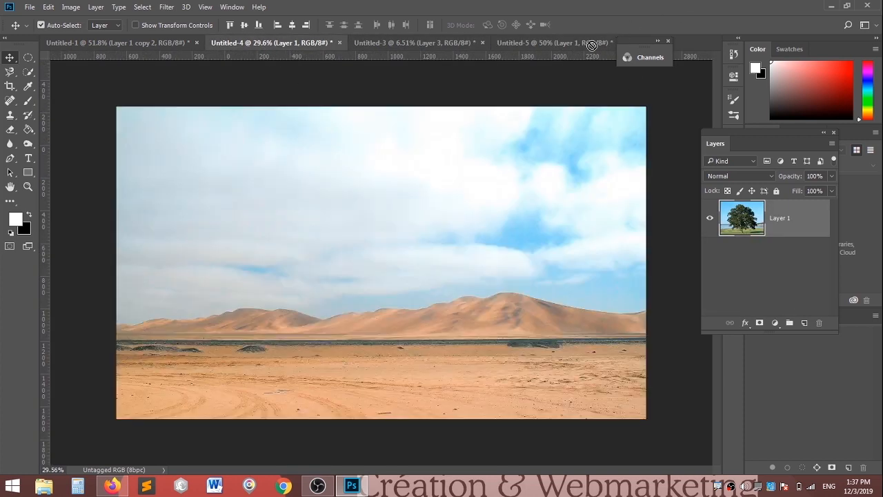
pyautogui.hotkey('ctrl', 'v')
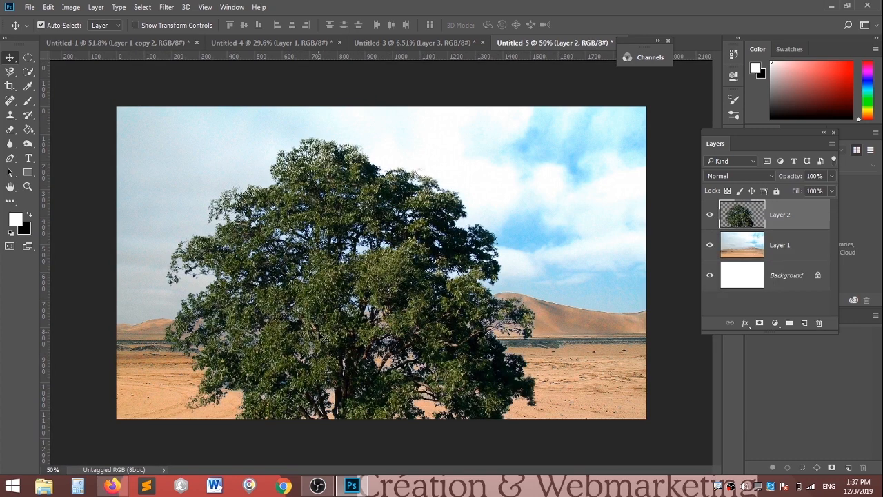
pyautogui.moveTo(340, 314); pyautogui.dragTo(339, 271)
pyautogui.moveTo(338, 276); pyautogui.dragTo(338, 282)
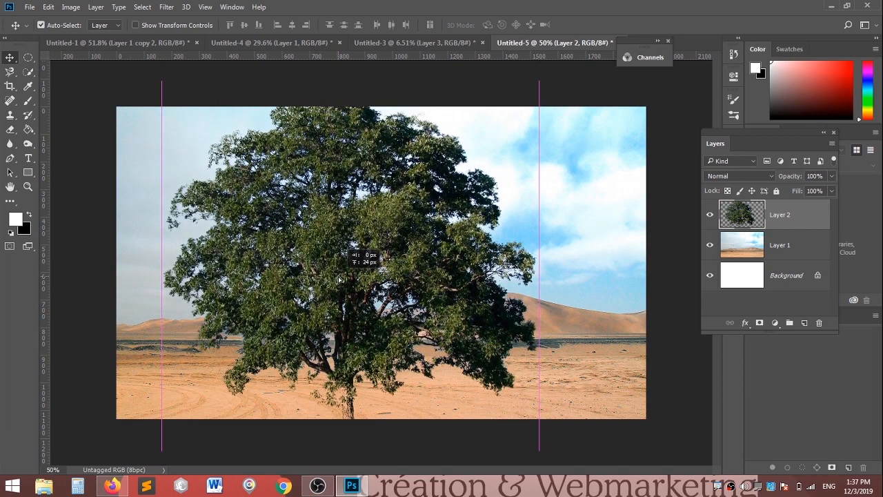
# Step: Inspect the cut-out tree's leaf edges and the gaps between its branches up close
pyautogui.hotkey('ctrl', '+')
pyautogui.scroll(3, 276, 235)
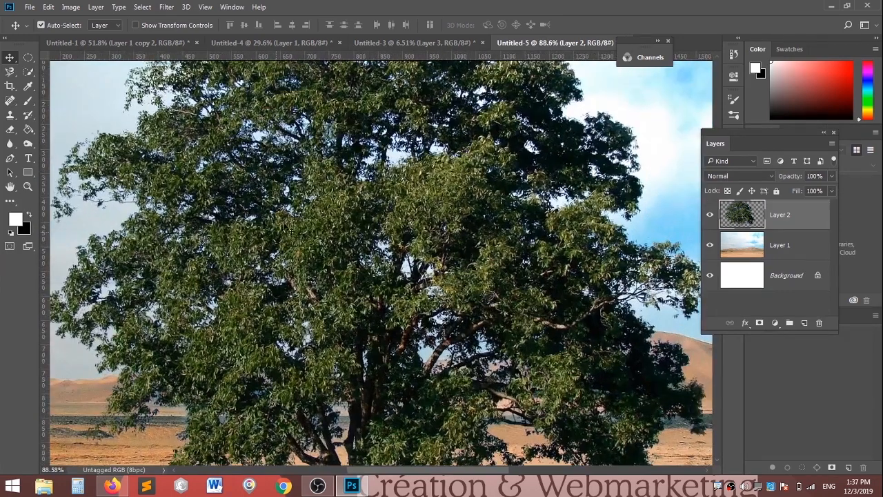
pyautogui.moveTo(299, 177); pyautogui.dragTo(299, 220)
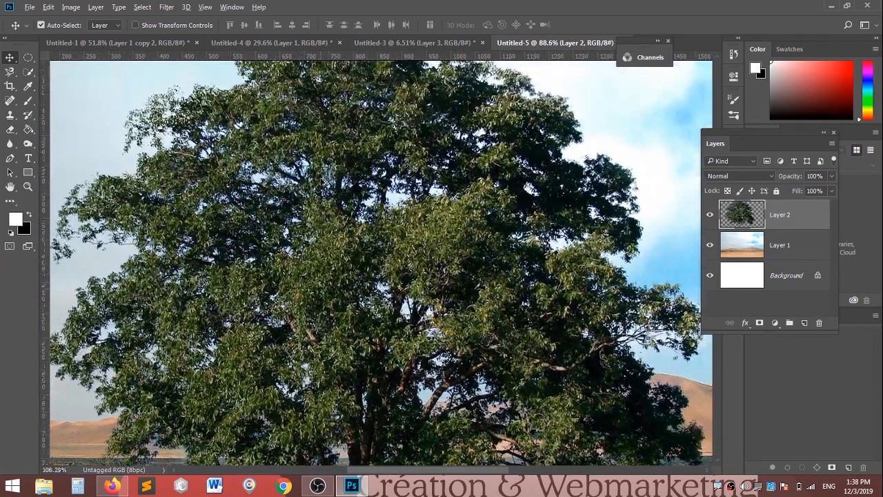
pyautogui.scroll(7, 304, 187)
pyautogui.moveTo(215, 215)
pyautogui.mouseDown()
pyautogui.moveTo(442, 183)
pyautogui.moveTo(630, 421)
pyautogui.moveTo(212, 264)
pyautogui.moveTo(201, 222)
pyautogui.mouseUp()
pyautogui.scroll(-5, 201, 222)
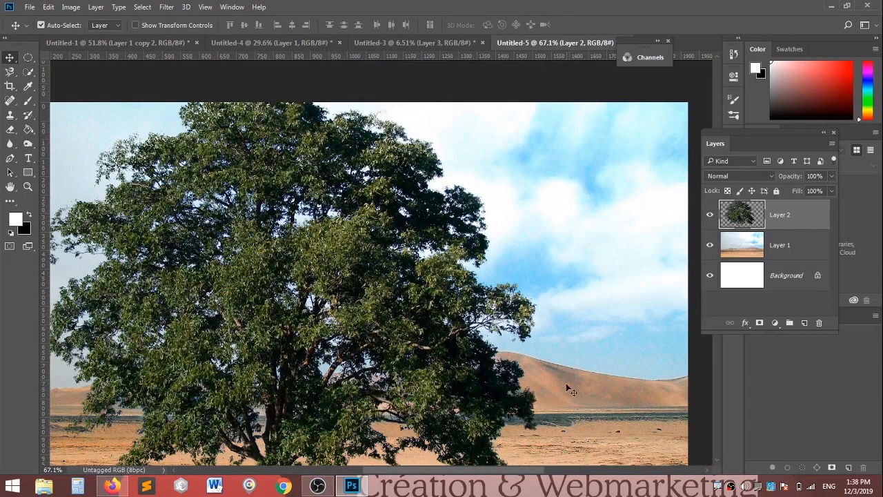
# Step: Shift the tree to check its gaps against the sand, and reposition it near the centre of the desert scene
pyautogui.moveTo(274, 227); pyautogui.dragTo(423, 359)
pyautogui.scroll(3, 439, 404)
pyautogui.scroll(6, 438, 404)
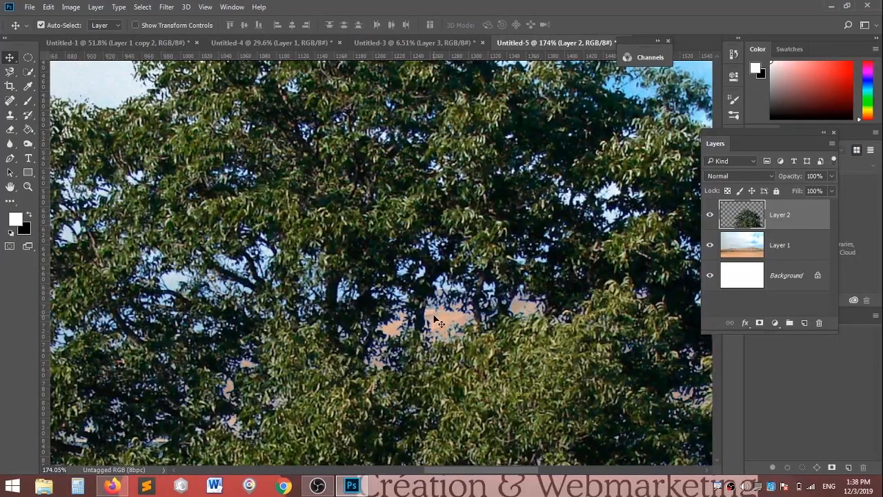
pyautogui.scroll(-7, 436, 321)
pyautogui.moveTo(445, 359); pyautogui.dragTo(405, 250)
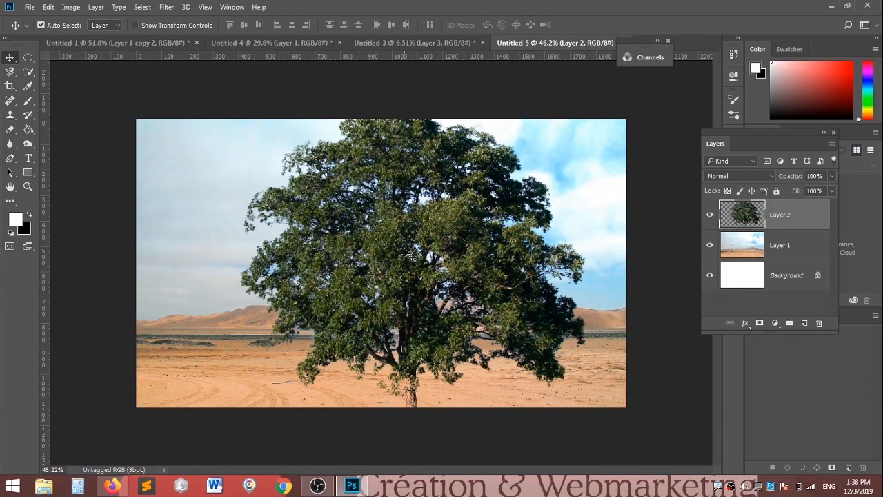
# Step: Delete the white Background layer and make the tree's Layer 2 active
pyautogui.click(801, 282)
pyautogui.moveTo(802, 282); pyautogui.dragTo(818, 322)
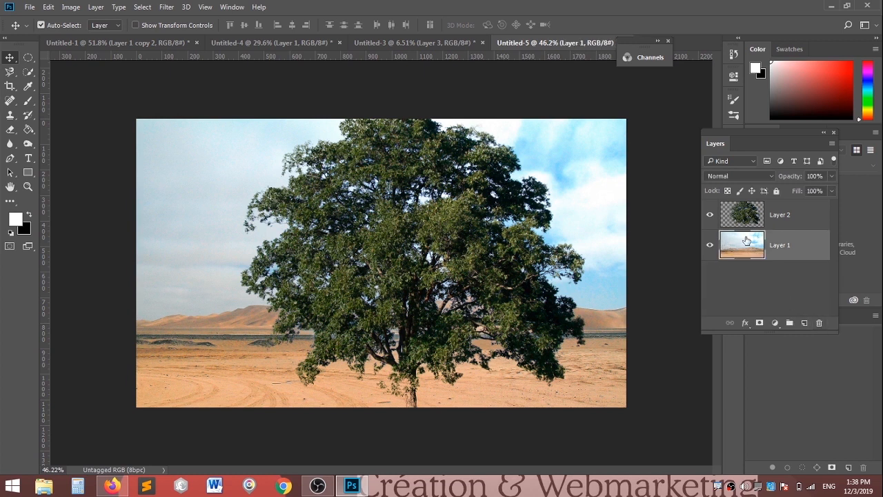
pyautogui.click(796, 215)
pyautogui.moveTo(796, 216); pyautogui.dragTo(781, 245)
pyautogui.scroll(-2, 253, 401)
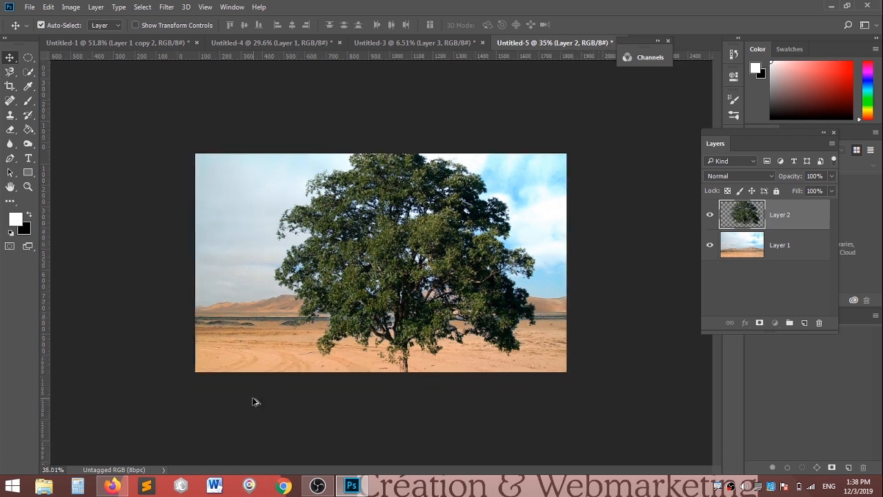